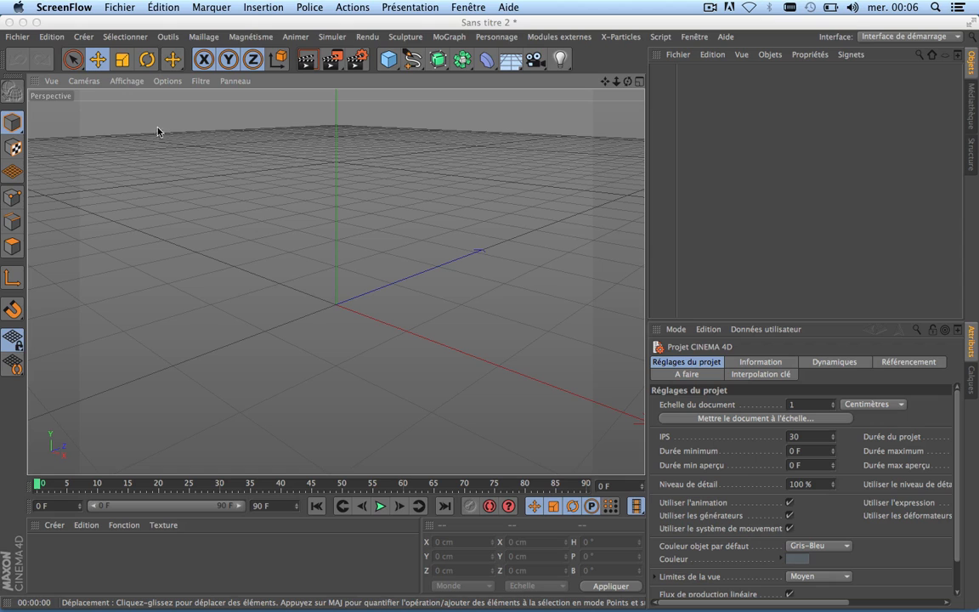
Open skull.obj from the skull folder inside Tuto Crâne Déchirure, importing it with a scale factor of 1 centimetre.
{"action": "left_click", "coordinate": [19, 36]}
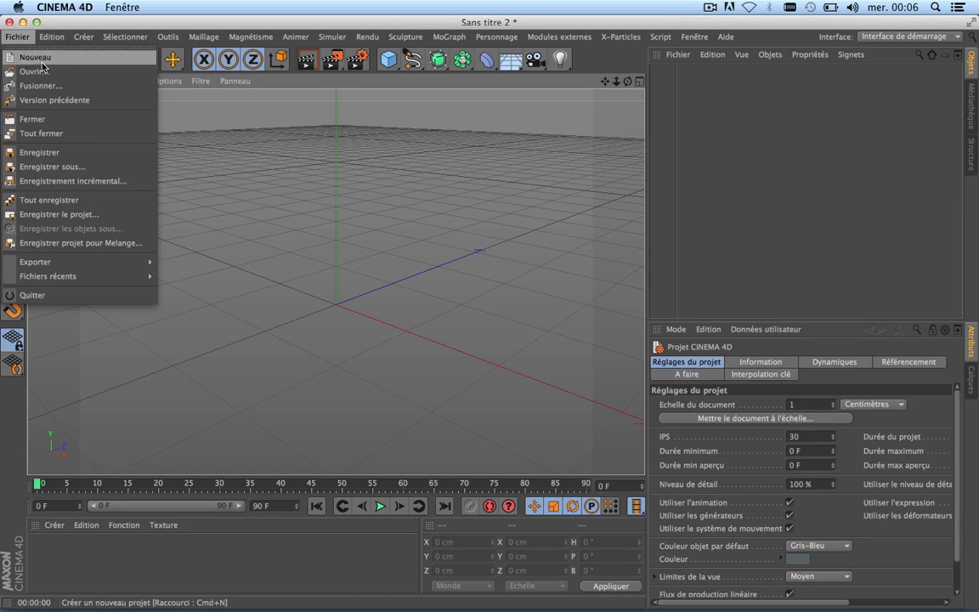
{"action": "left_click", "coordinate": [45, 72]}
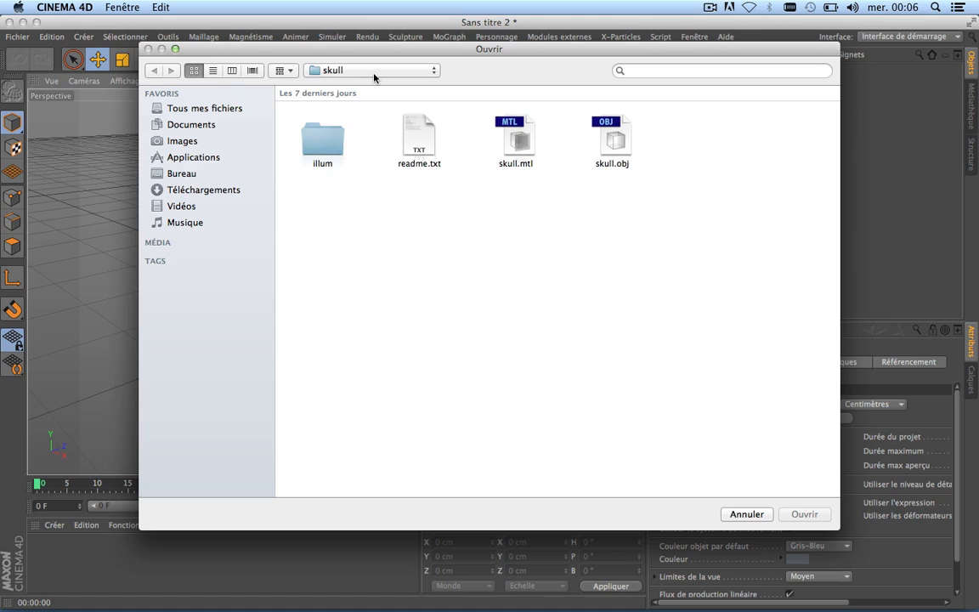
{"action": "left_click", "coordinate": [340, 71]}
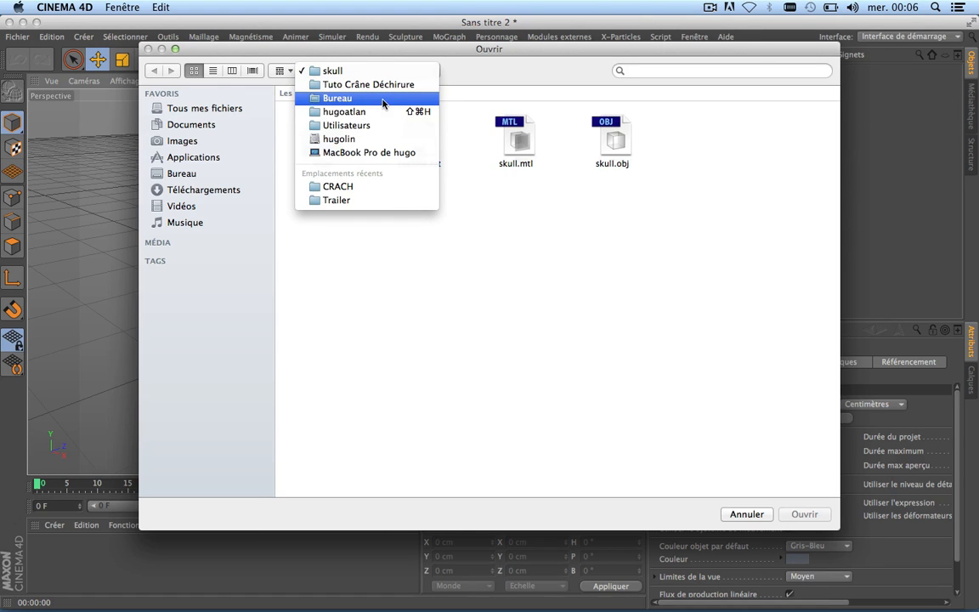
{"action": "left_click", "coordinate": [342, 84]}
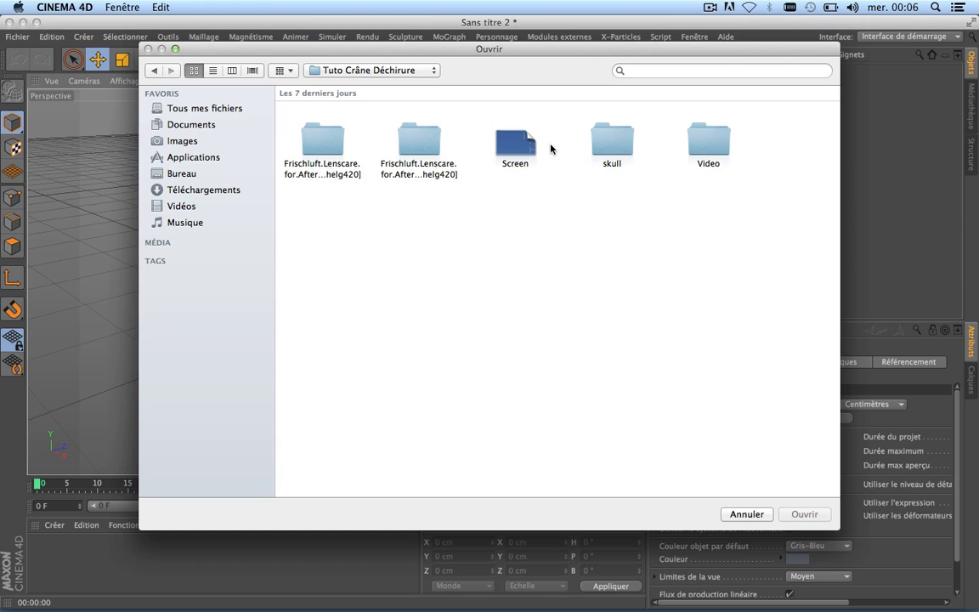
{"action": "double_click", "coordinate": [614, 143]}
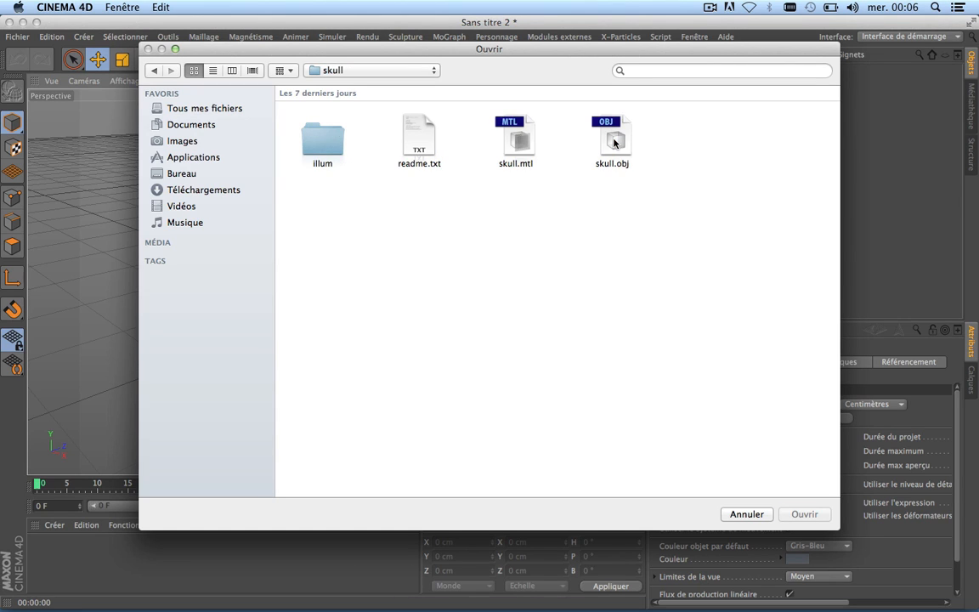
{"action": "double_click", "coordinate": [612, 143]}
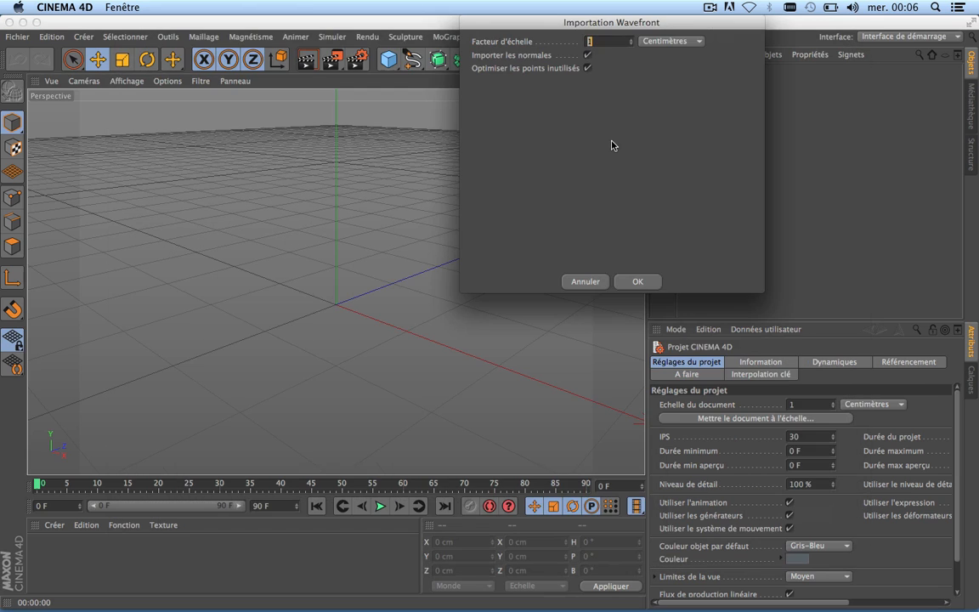
{"action": "left_click_drag", "start_coordinate": [571, 29], "coordinate": [355, 107]}
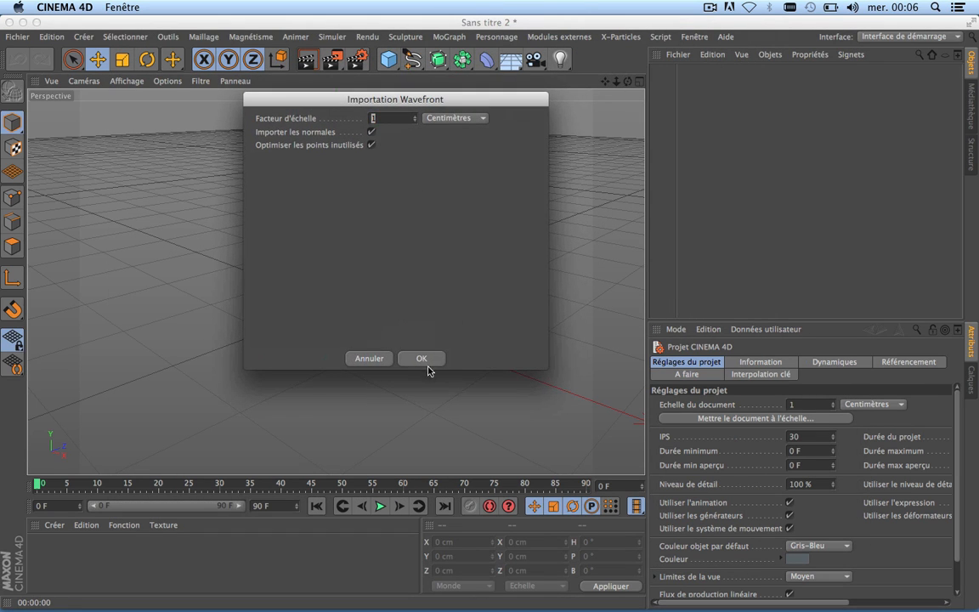
{"action": "left_click", "coordinate": [426, 361]}
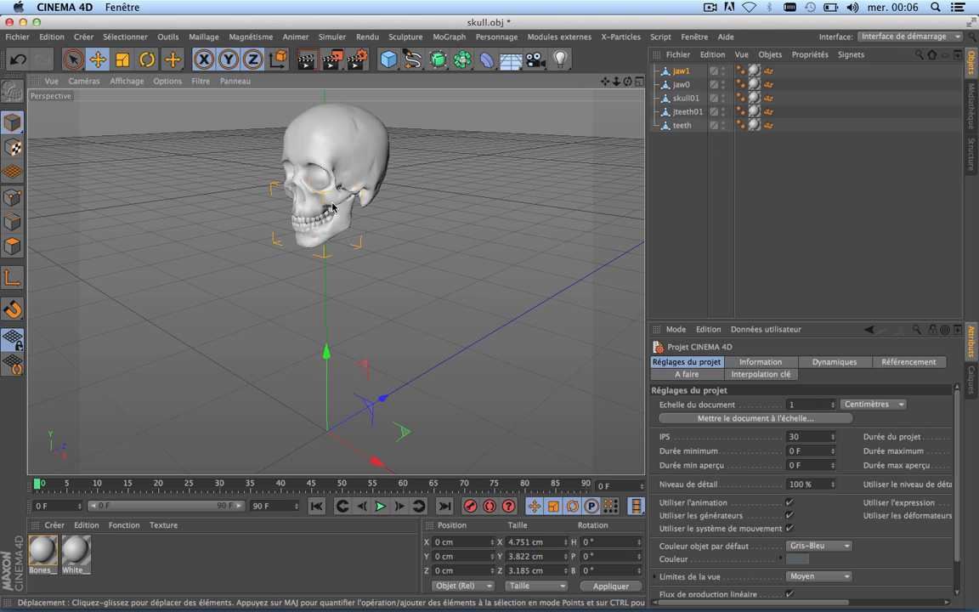
Merge the jaw1, jaw0, skull01, jteeth01 and teeth objects into a single object, deleting the originals.
{"action": "scroll", "coordinate": [322, 161], "scroll_direction": "up", "scroll_amount": 10}
{"action": "scroll", "coordinate": [322, 161], "scroll_direction": "down", "scroll_amount": 6}
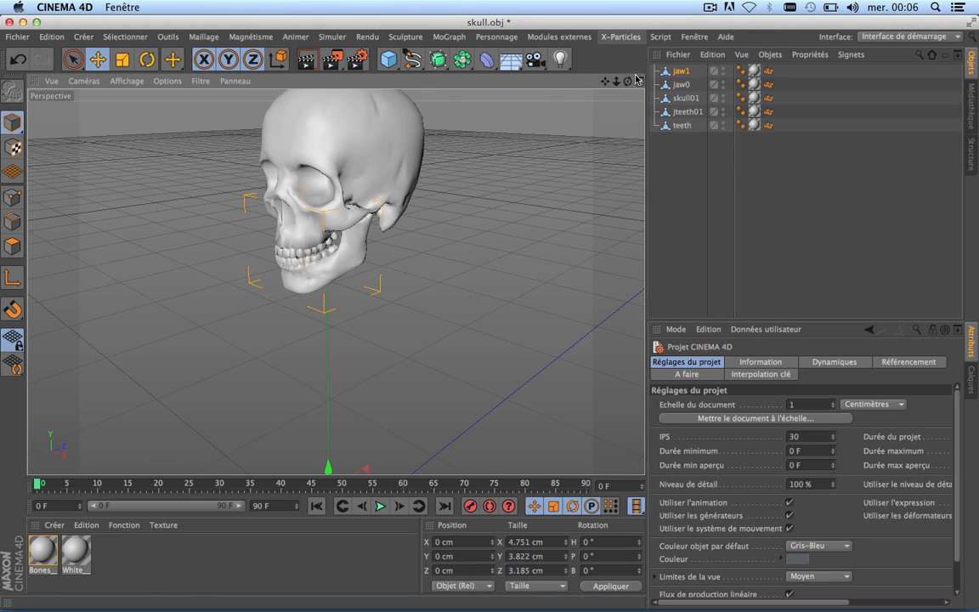
{"action": "left_click_drag", "start_coordinate": [631, 81], "coordinate": [760, 134]}
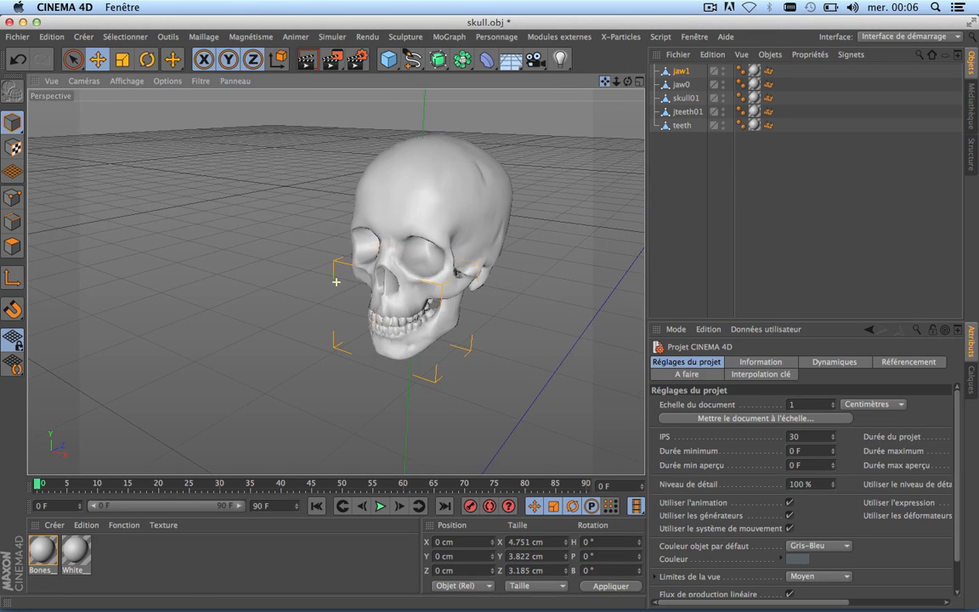
{"action": "left_click_drag", "start_coordinate": [677, 136], "coordinate": [678, 74]}
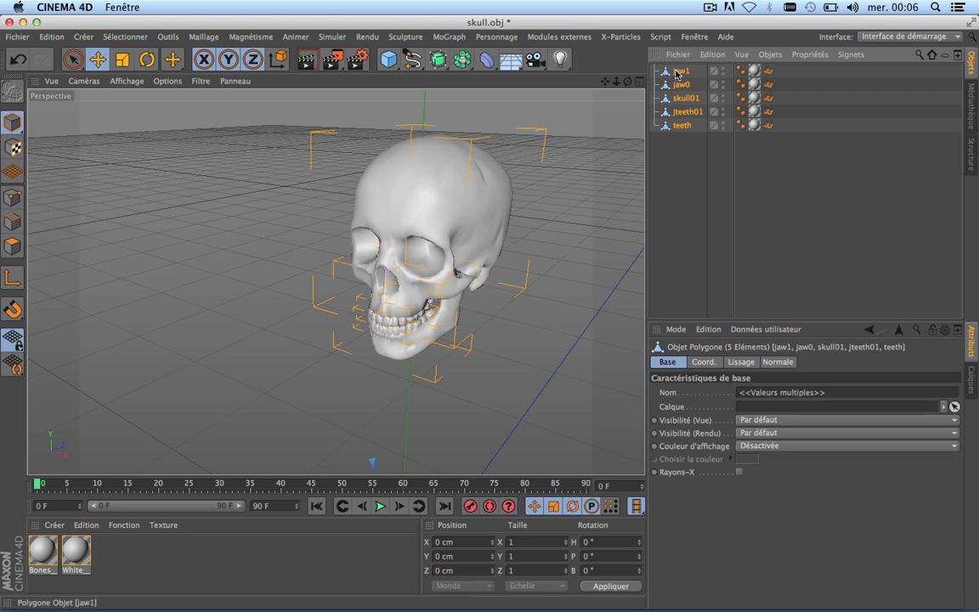
{"action": "right_click", "coordinate": [687, 101]}
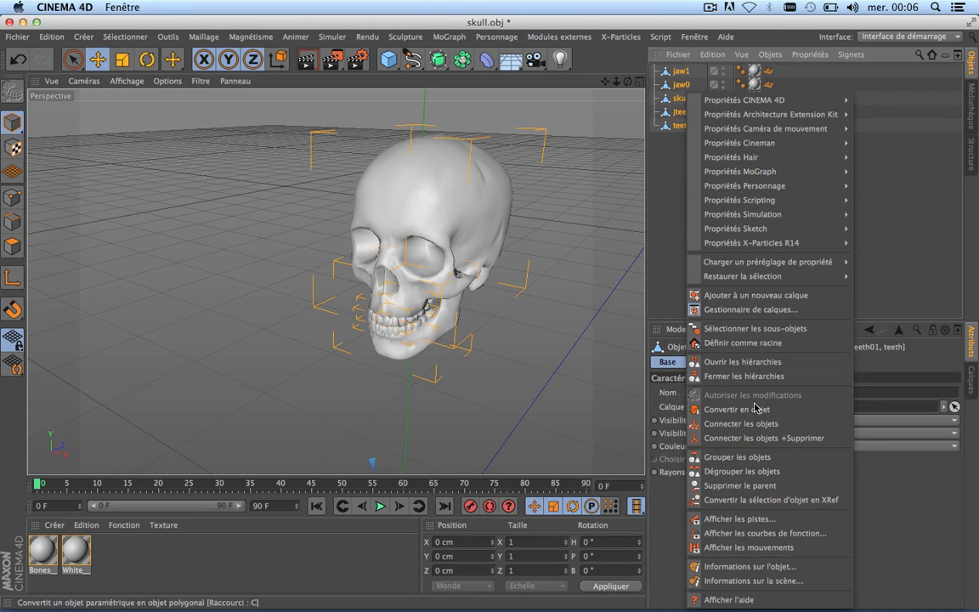
{"action": "left_click", "coordinate": [752, 438]}
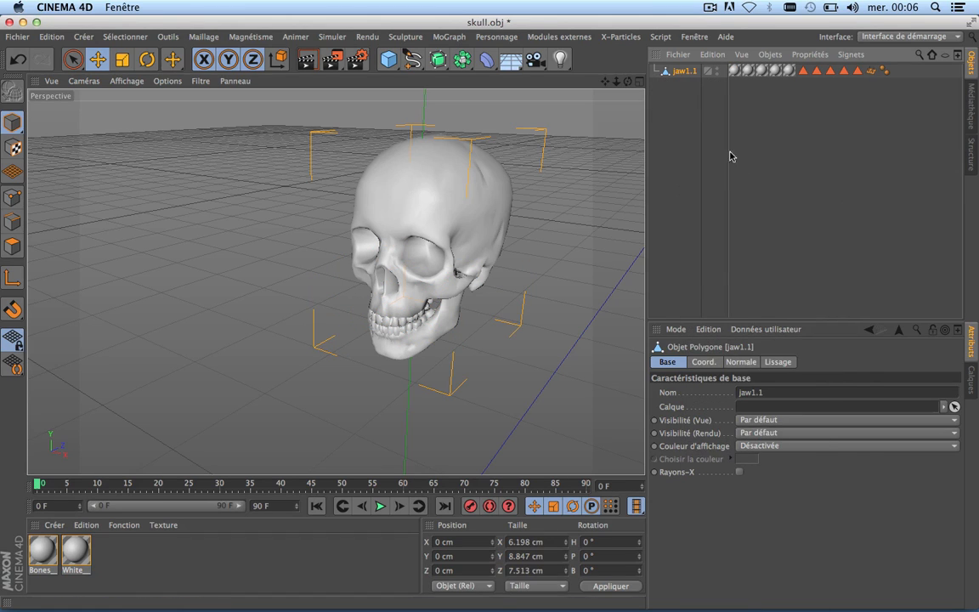
Delete the merged skull's texture and polygon selection tags, along with the Bones and White materials.
{"action": "left_click", "coordinate": [675, 95]}
{"action": "left_click", "coordinate": [679, 75]}
{"action": "left_click_drag", "start_coordinate": [863, 91], "coordinate": [723, 61]}
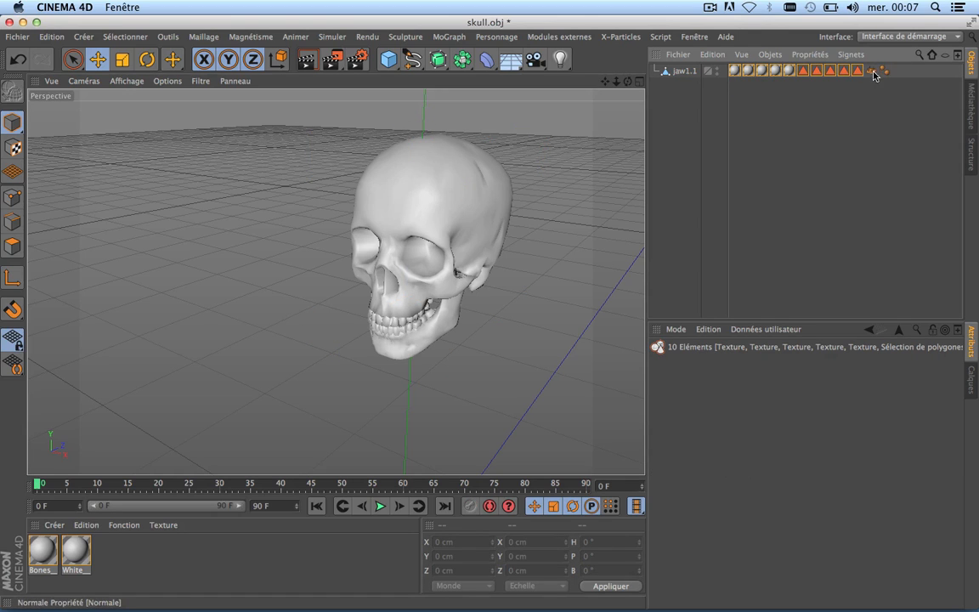
{"action": "key", "text": "Delete"}
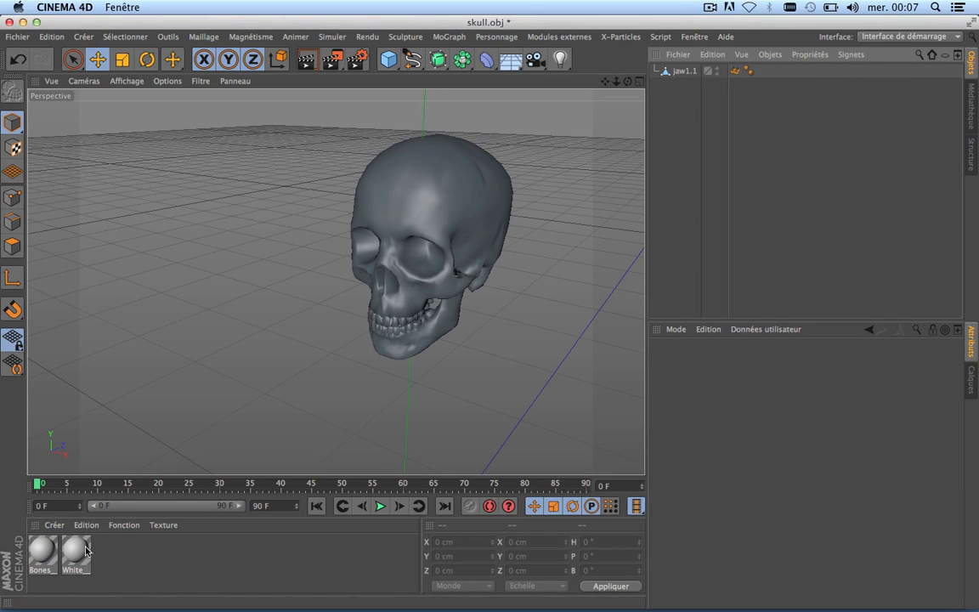
{"action": "left_click_drag", "start_coordinate": [116, 558], "coordinate": [36, 550]}
{"action": "key", "text": "Delete"}
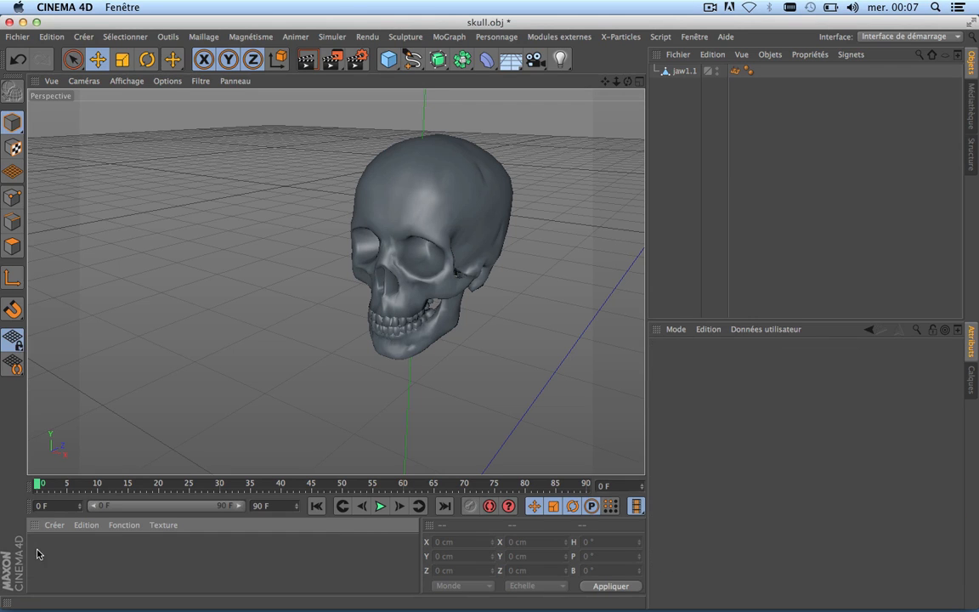
Centre the merged skull's axis on all its points with the axis centre tool.
{"action": "scroll", "coordinate": [370, 334], "scroll_direction": "down", "scroll_amount": 5}
{"action": "scroll", "coordinate": [370, 334], "scroll_direction": "up", "scroll_amount": 3}
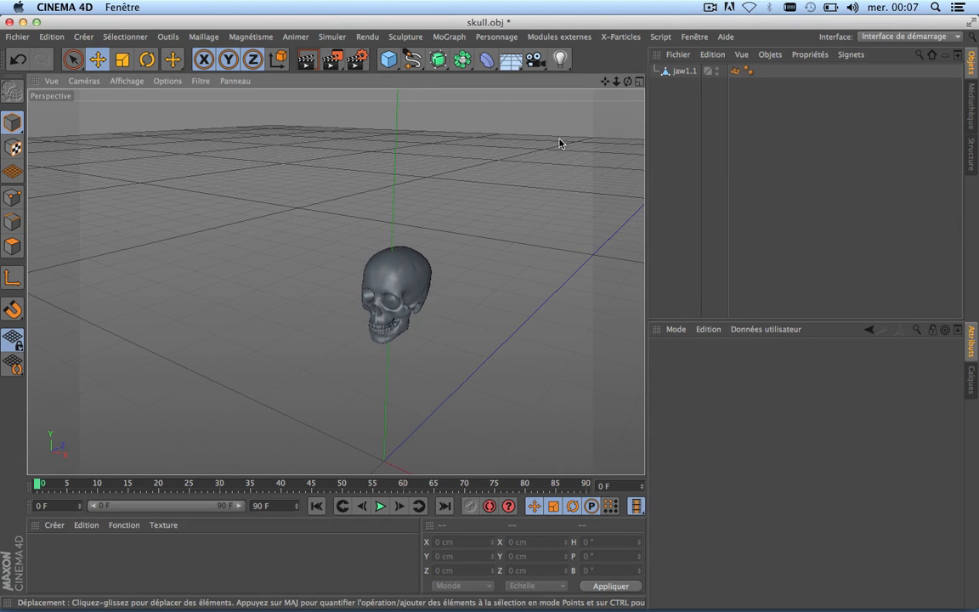
{"action": "left_click_drag", "start_coordinate": [605, 81], "coordinate": [391, 352]}
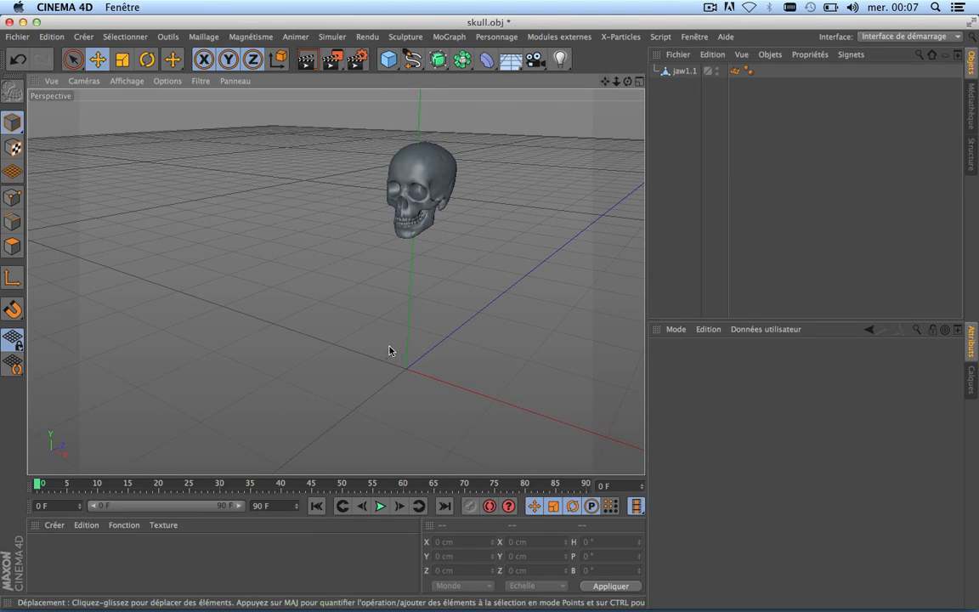
{"action": "left_click", "coordinate": [680, 71]}
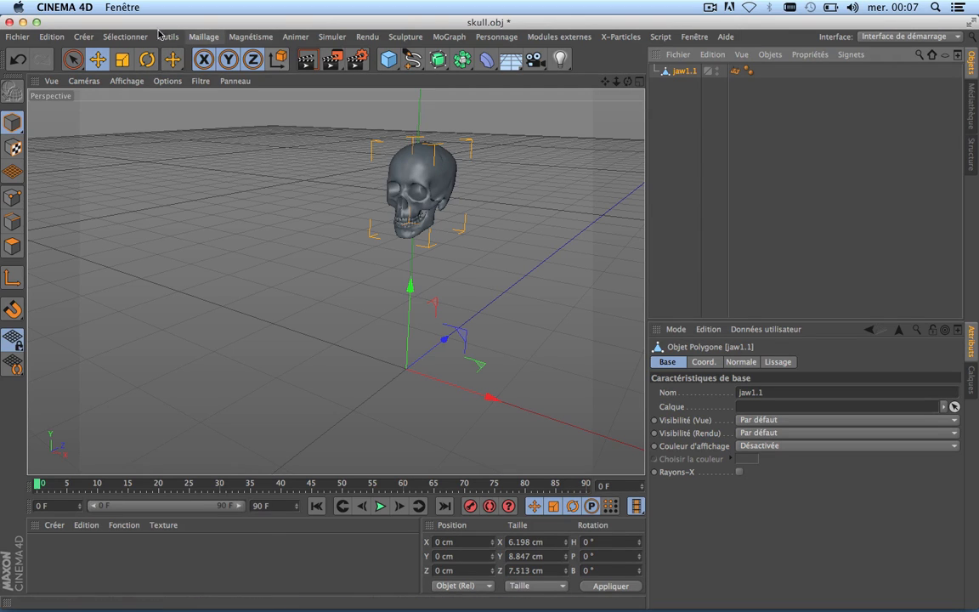
{"action": "left_click", "coordinate": [207, 37]}
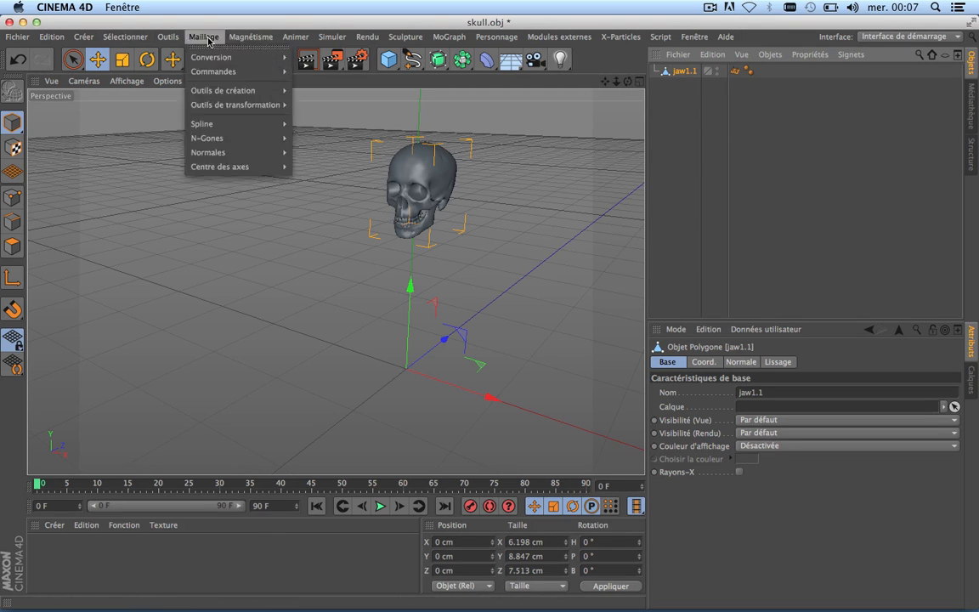
{"action": "mouse_move", "coordinate": [216, 166]}
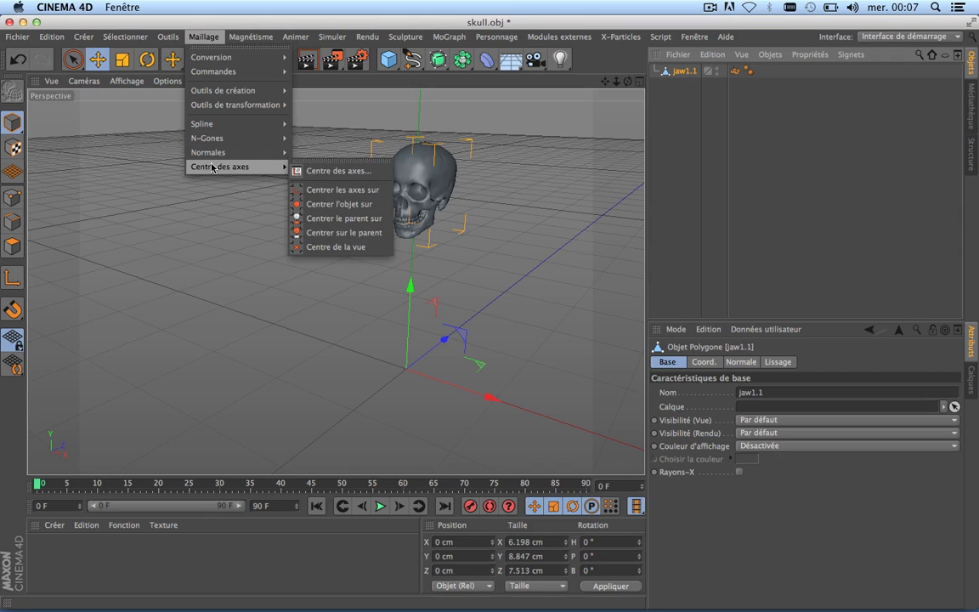
{"action": "left_click", "coordinate": [335, 172]}
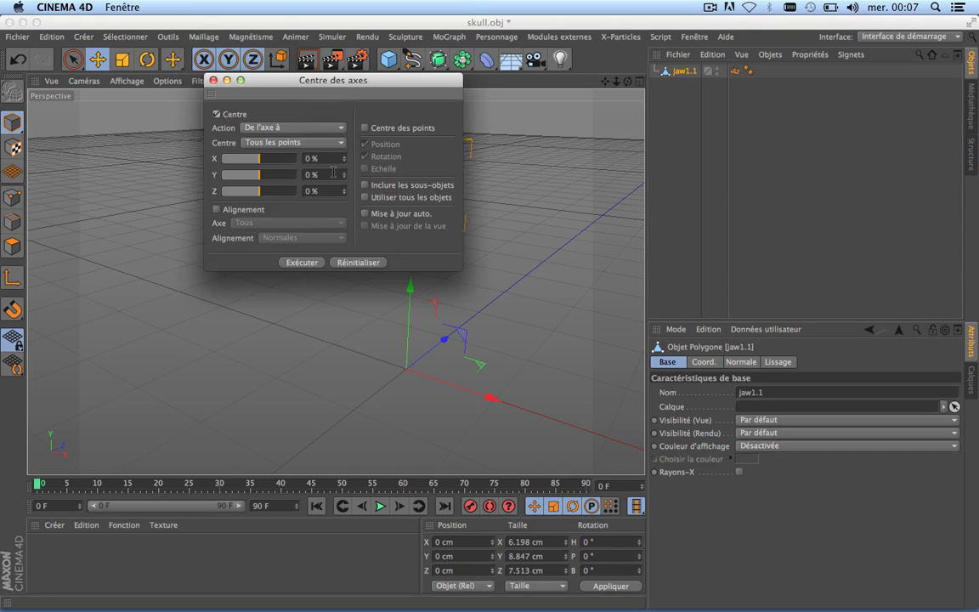
{"action": "left_click", "coordinate": [308, 265]}
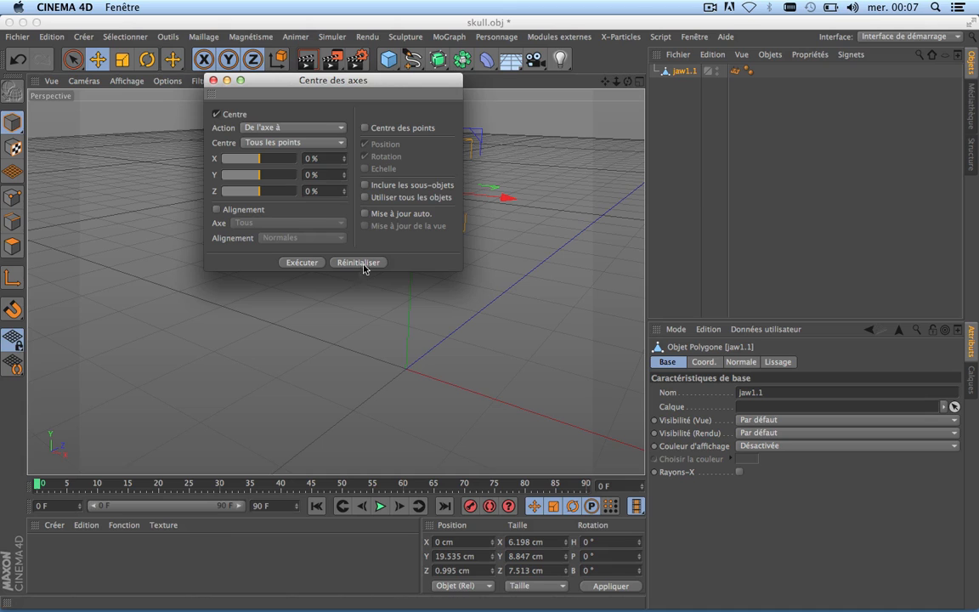
{"action": "left_click", "coordinate": [213, 80]}
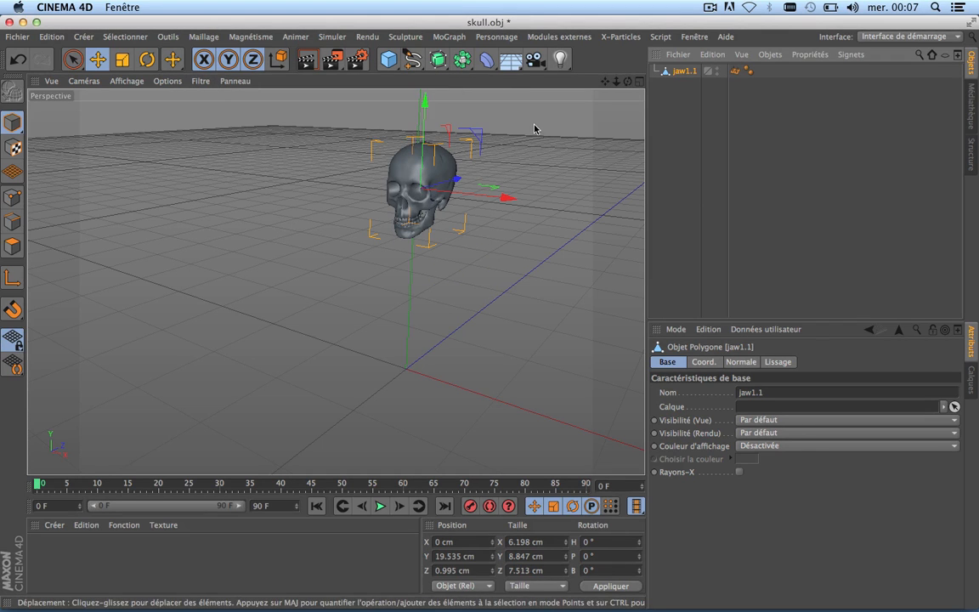
Set the skull's Y and Z positions to 0 cm to place it at the world origin.
{"action": "double_click", "coordinate": [459, 556]}
{"action": "type", "text": "0"}
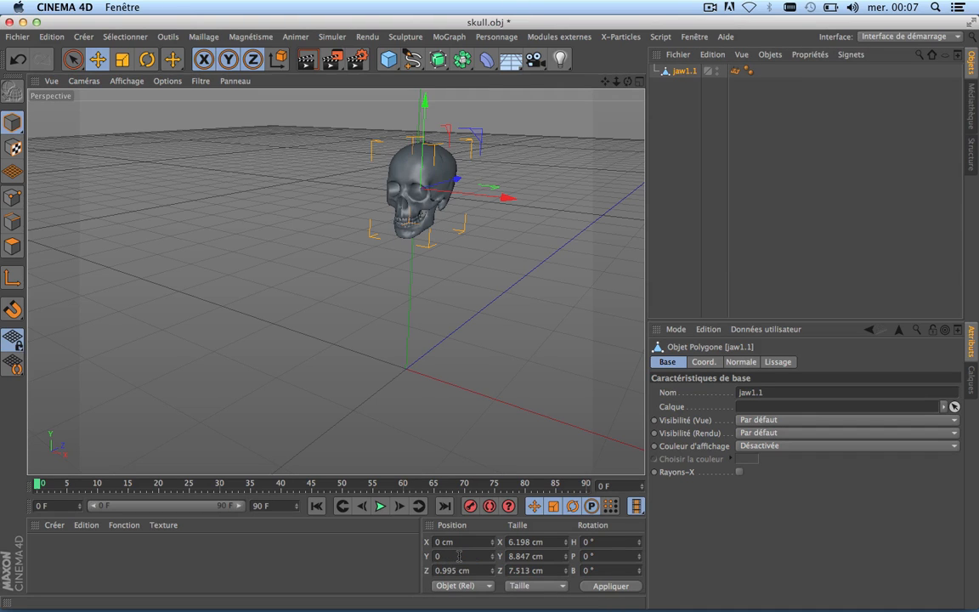
{"action": "key", "text": "Return"}
{"action": "double_click", "coordinate": [459, 570]}
{"action": "type", "text": "0"}
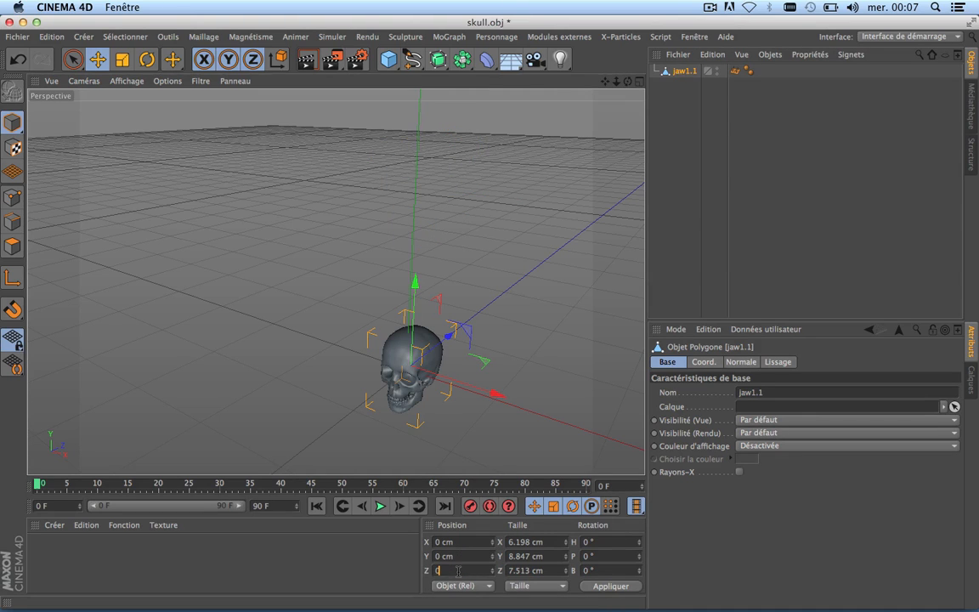
{"action": "key", "text": "Return"}
Scale the skull up uniformly to about 12.4 × 17.7 × 15 cm.
{"action": "scroll", "coordinate": [421, 379], "scroll_direction": "up", "scroll_amount": 6}
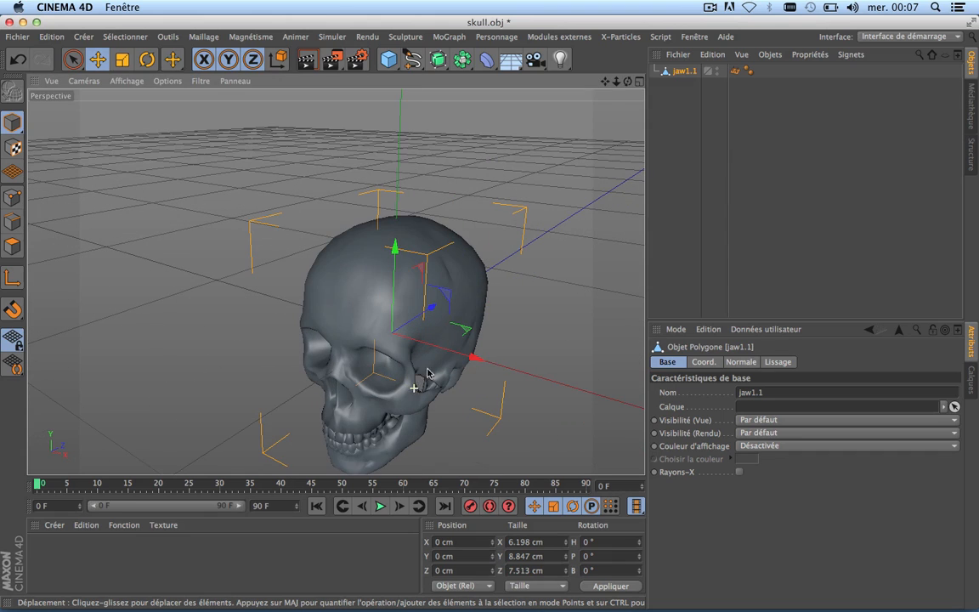
{"action": "left_click_drag", "start_coordinate": [628, 81], "coordinate": [748, 4]}
{"action": "left_click_drag", "start_coordinate": [336, 282], "coordinate": [352, 279]}
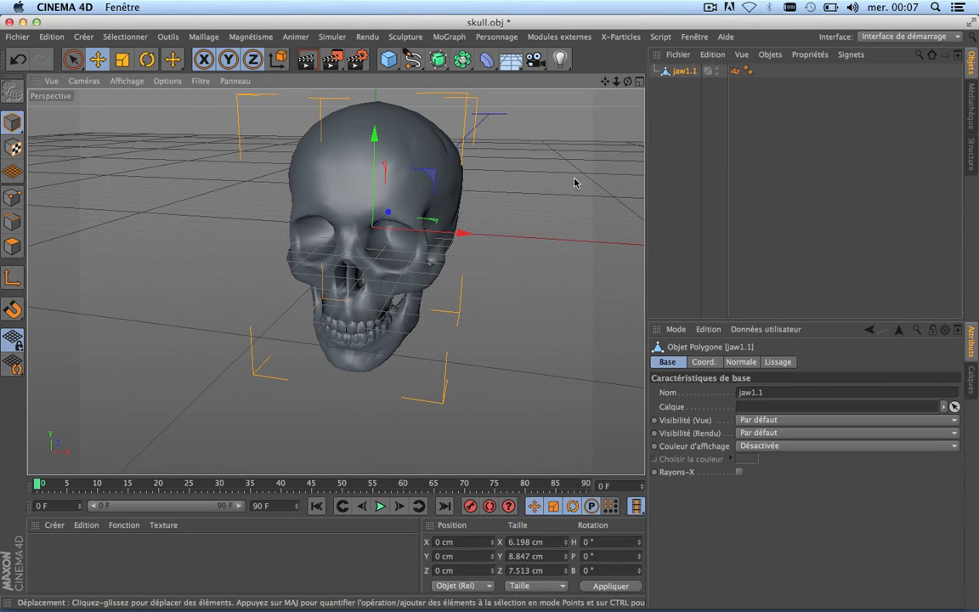
{"action": "left_click", "coordinate": [121, 59]}
{"action": "scroll", "coordinate": [260, 164], "scroll_direction": "down", "scroll_amount": 3}
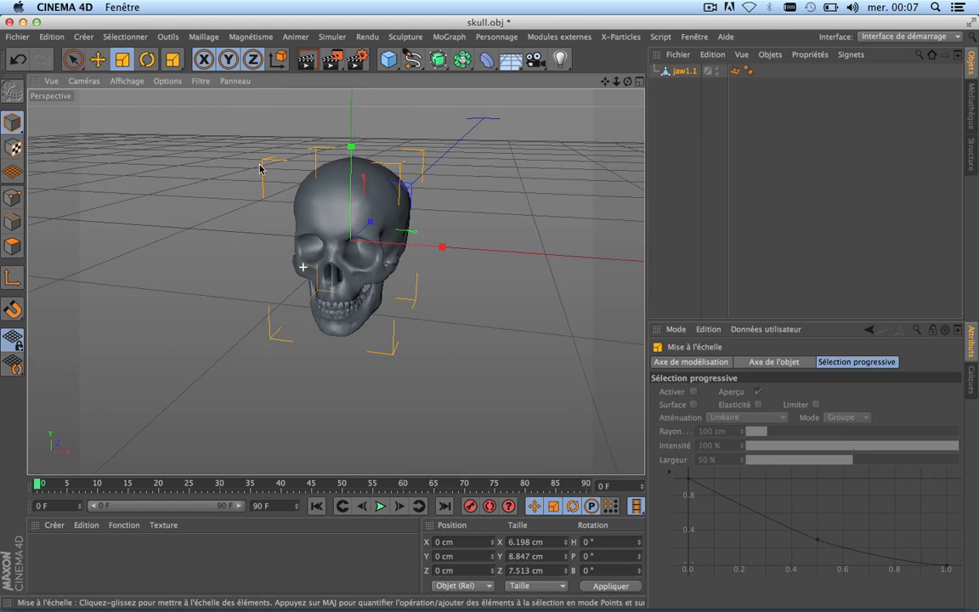
{"action": "left_click_drag", "start_coordinate": [502, 201], "coordinate": [422, 306]}
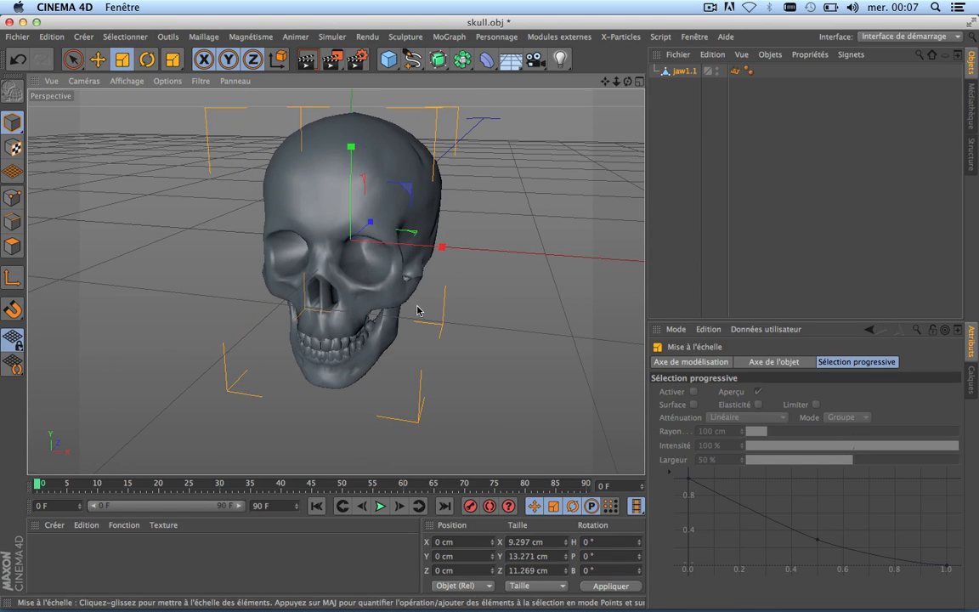
{"action": "left_click_drag", "start_coordinate": [510, 207], "coordinate": [605, 114]}
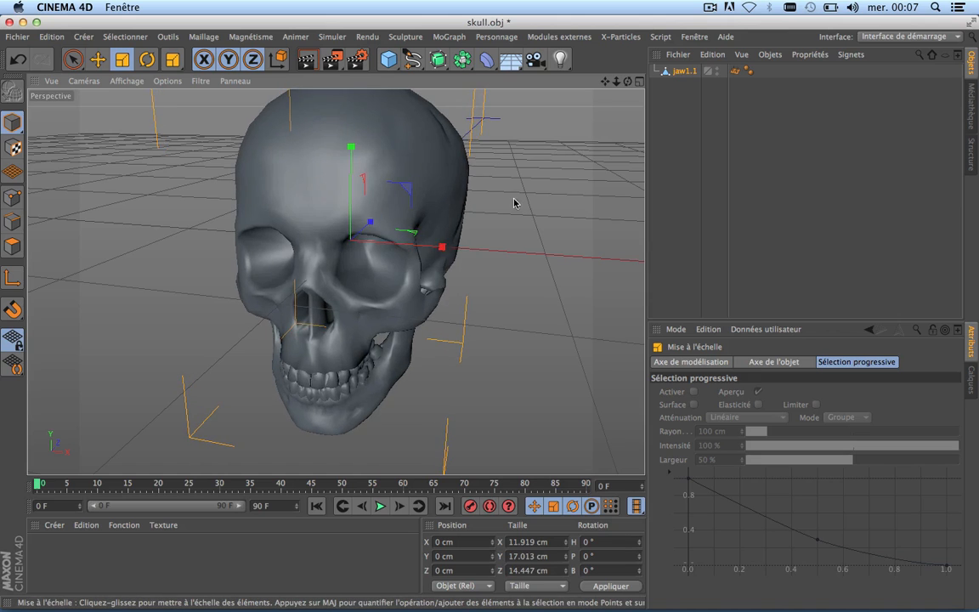
{"action": "scroll", "coordinate": [514, 202], "scroll_direction": "down", "scroll_amount": 4}
{"action": "scroll", "coordinate": [514, 200], "scroll_direction": "up", "scroll_amount": 4}
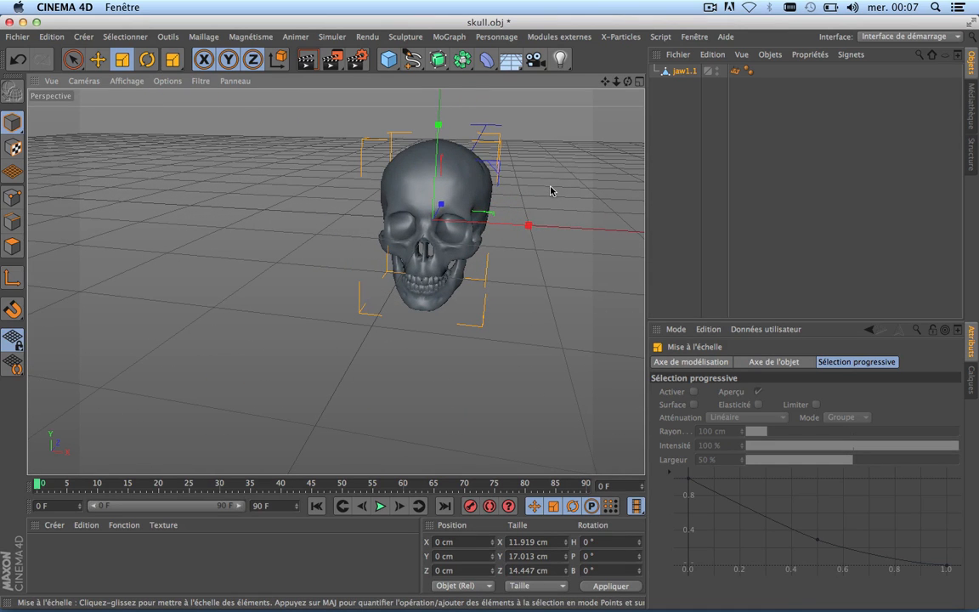
{"action": "left_click_drag", "start_coordinate": [550, 190], "coordinate": [563, 175]}
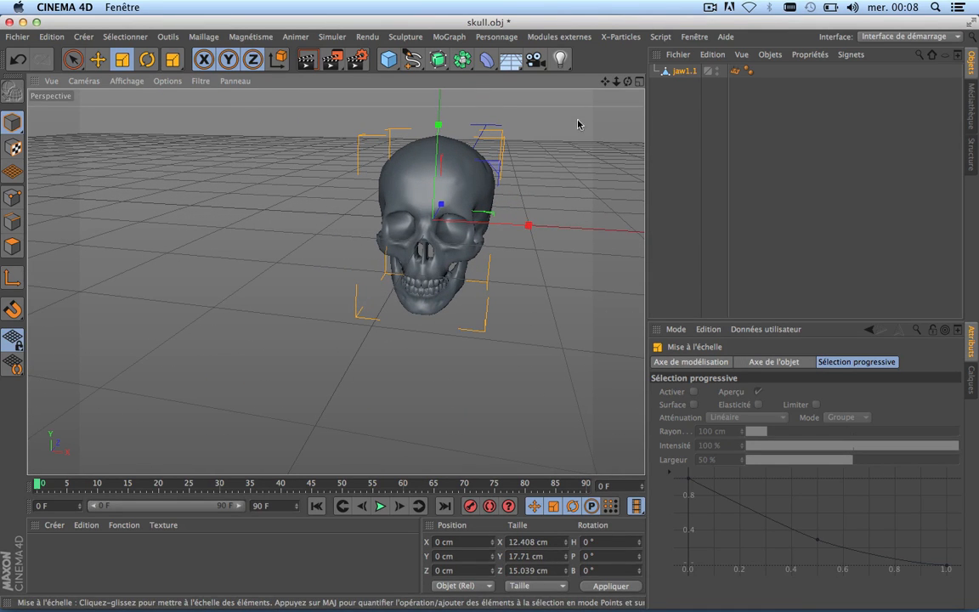
Set the project frame rate (IPS) to 24 in the project preferences.
{"action": "left_click_drag", "start_coordinate": [605, 83], "coordinate": [337, 282]}
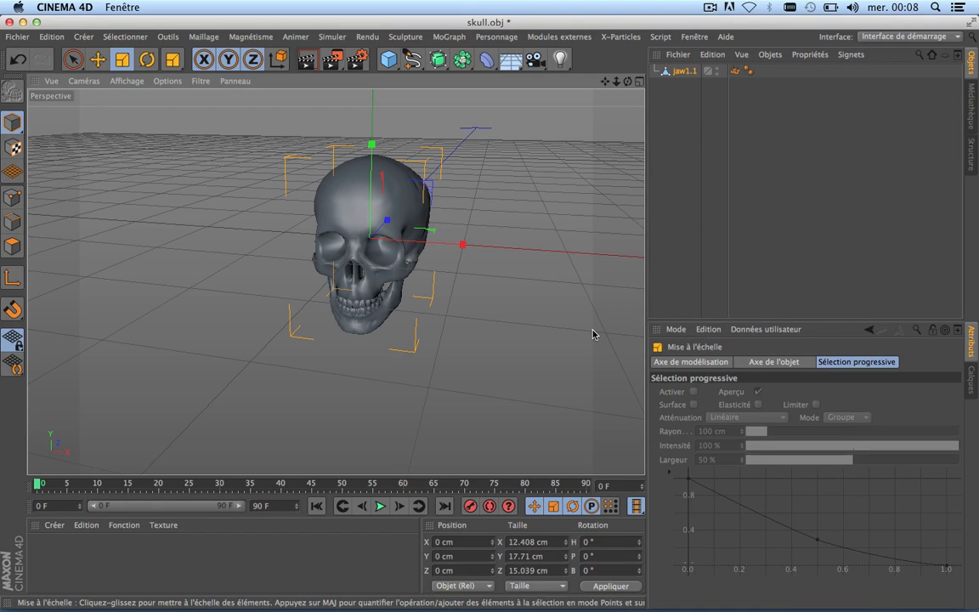
{"action": "left_click", "coordinate": [65, 39]}
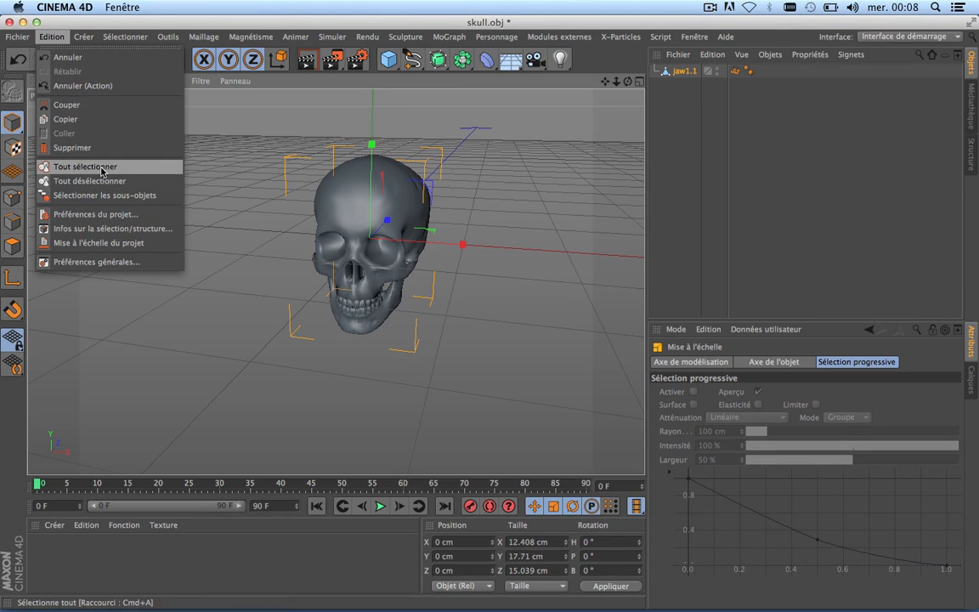
{"action": "left_click", "coordinate": [96, 215]}
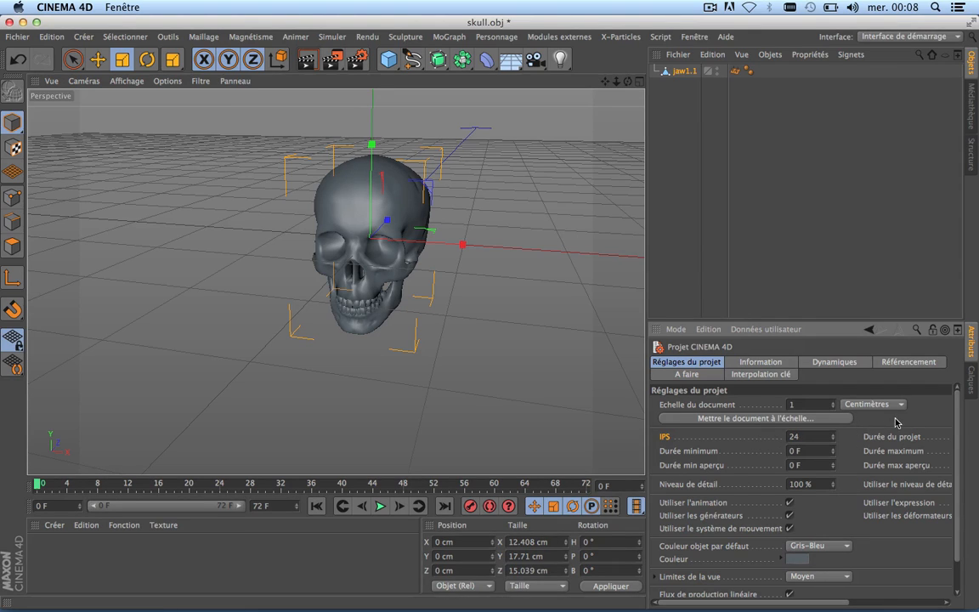
Set the render output to 1280 × 720 pixels at a frame rate of 24.
{"action": "left_click", "coordinate": [358, 59]}
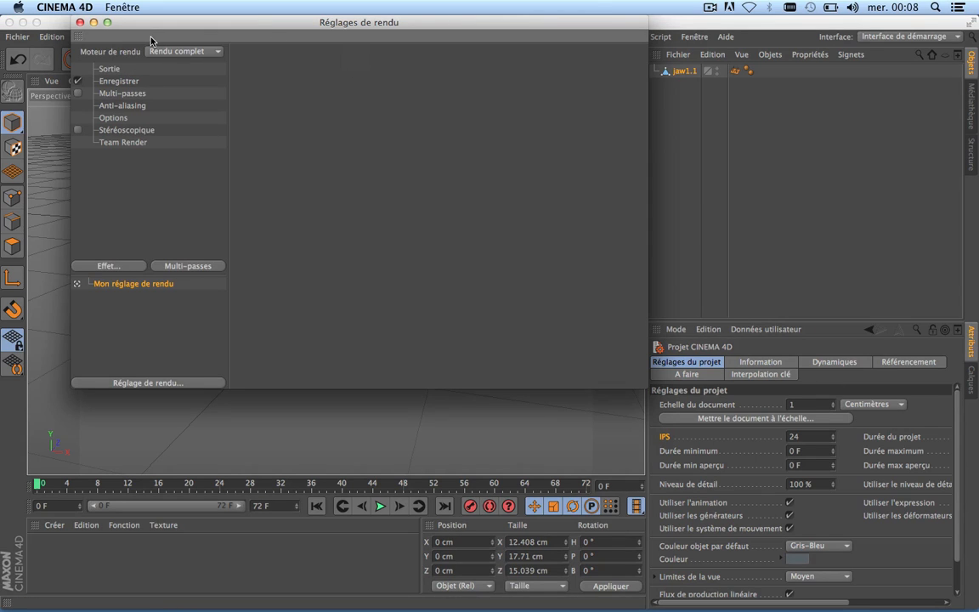
{"action": "left_click", "coordinate": [110, 70]}
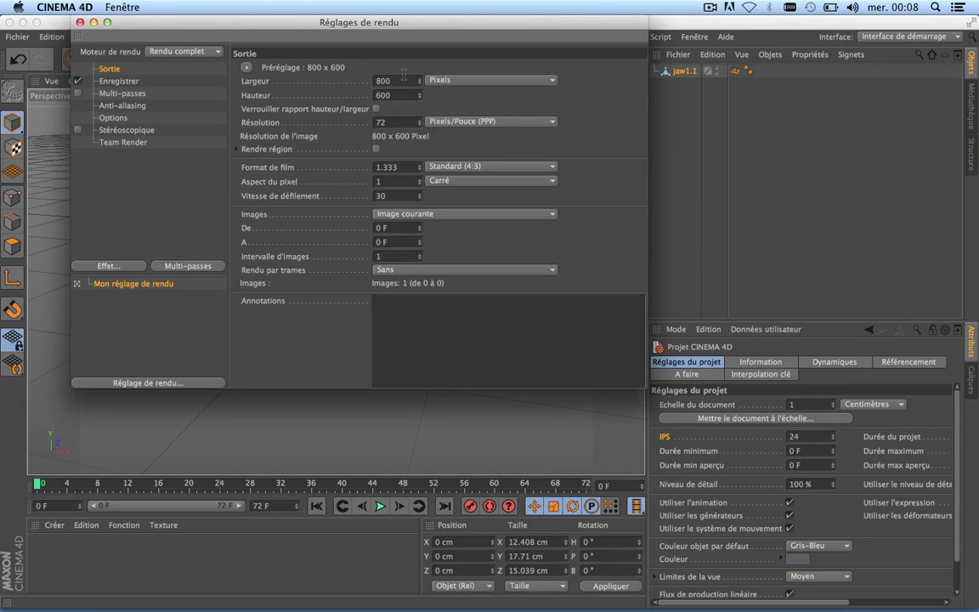
{"action": "type", "text": "12"}
{"action": "left_click", "coordinate": [396, 96]}
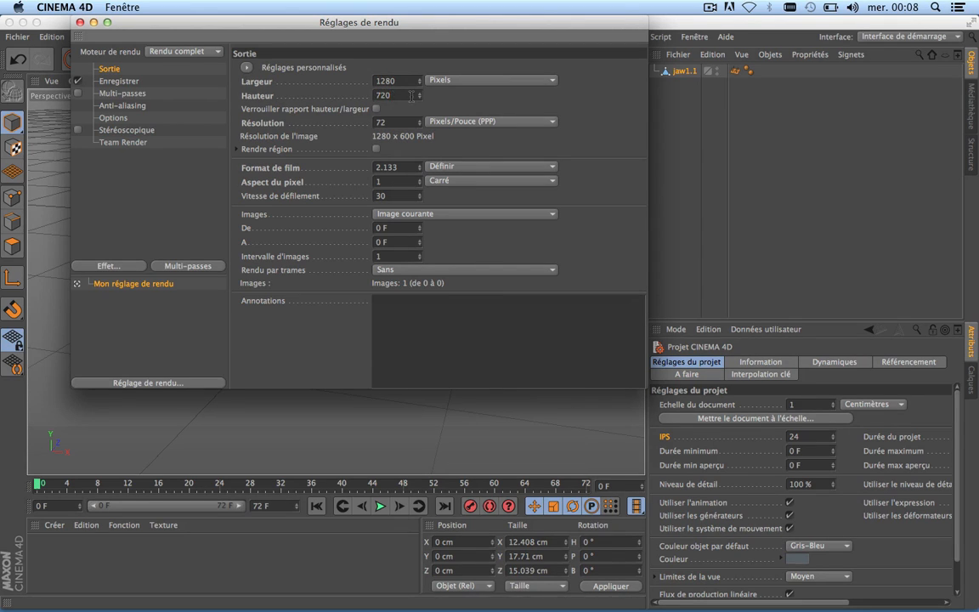
{"action": "type", "text": "720"}
{"action": "key", "text": "Return"}
{"action": "type", "text": "24"}
{"action": "key", "text": "Return"}
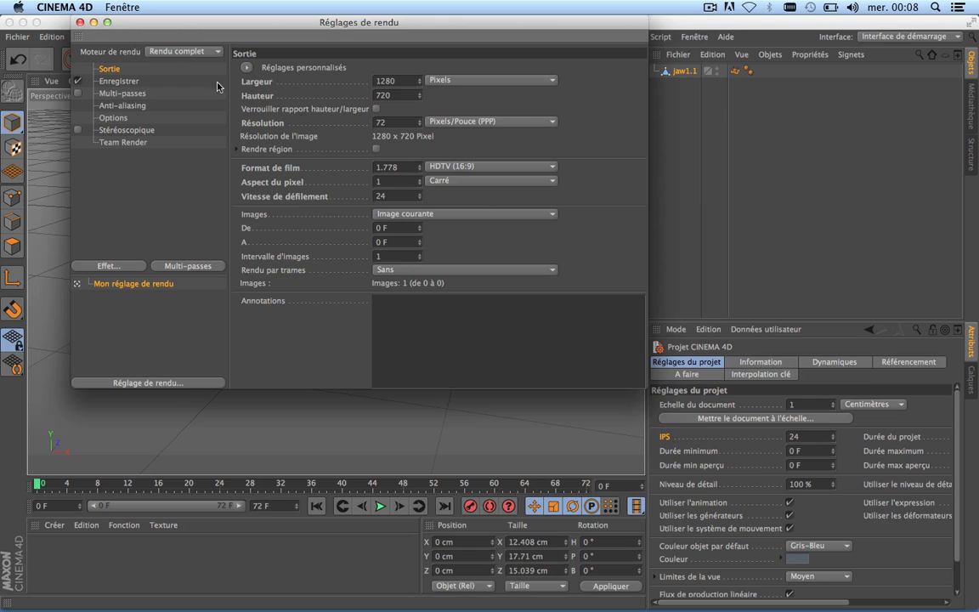
{"action": "left_click", "coordinate": [80, 22]}
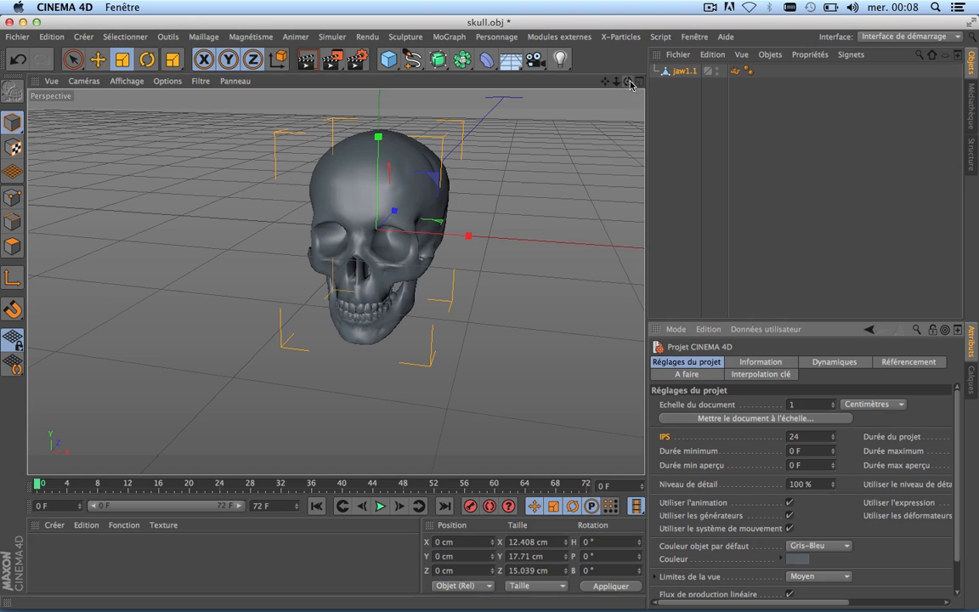
Add three Omni lights to the skull scene.
{"action": "left_click_drag", "start_coordinate": [629, 83], "coordinate": [676, 79]}
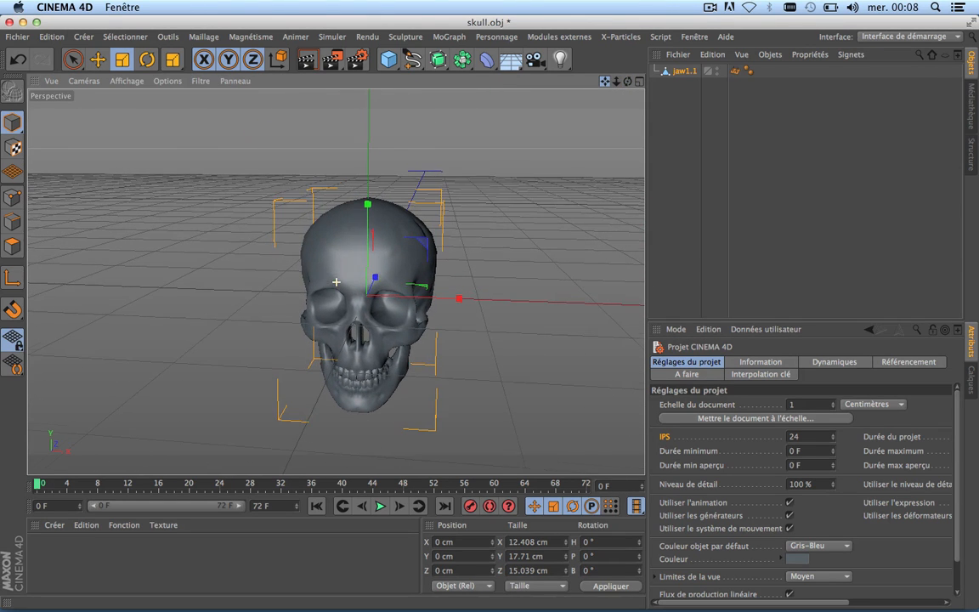
{"action": "left_click", "coordinate": [563, 60]}
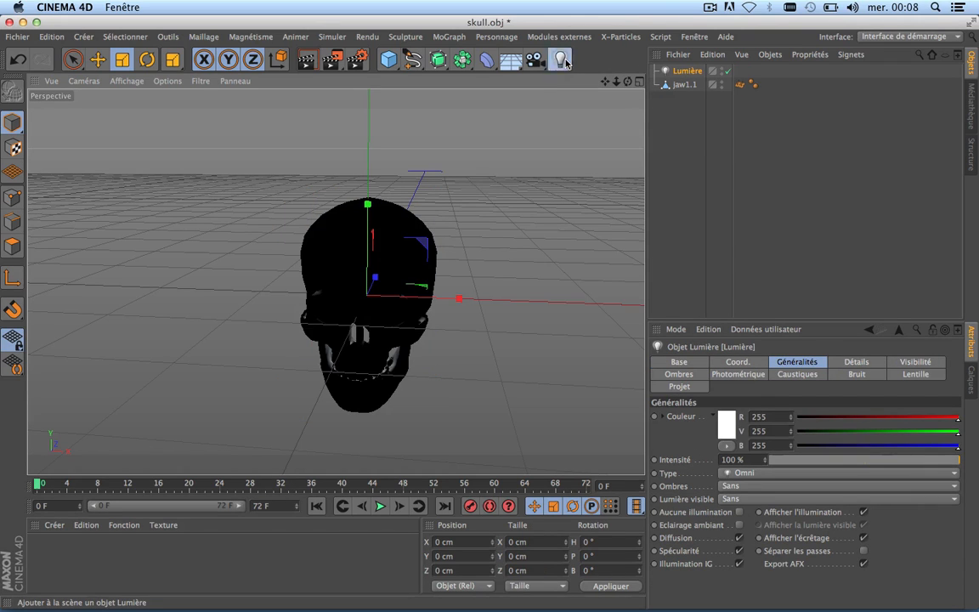
{"action": "left_click", "coordinate": [563, 60]}
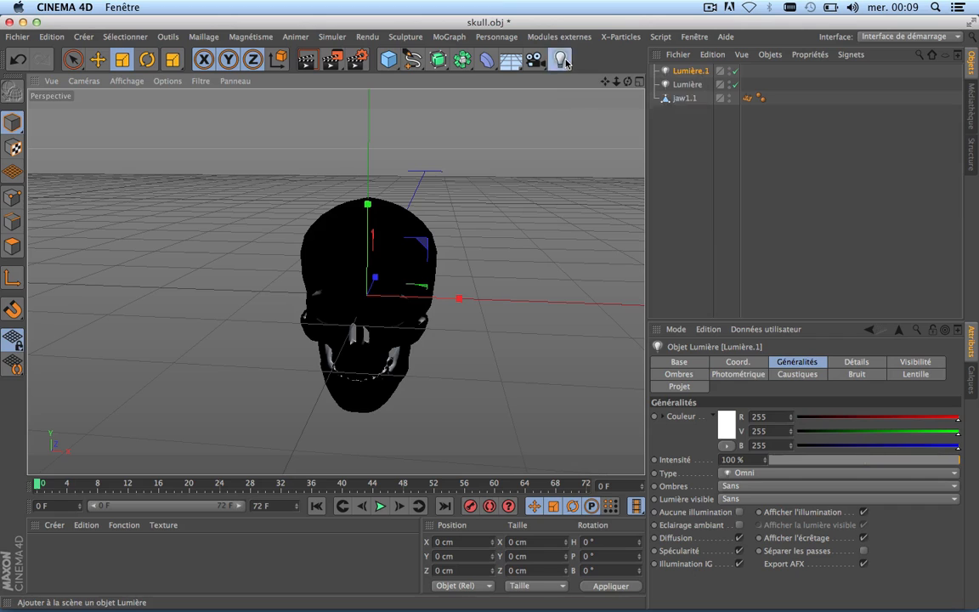
{"action": "left_click", "coordinate": [563, 60]}
Rename the three lights, in order of creation, as Lumière 1, Lumière.2 and Lumière.3.
{"action": "double_click", "coordinate": [688, 98]}
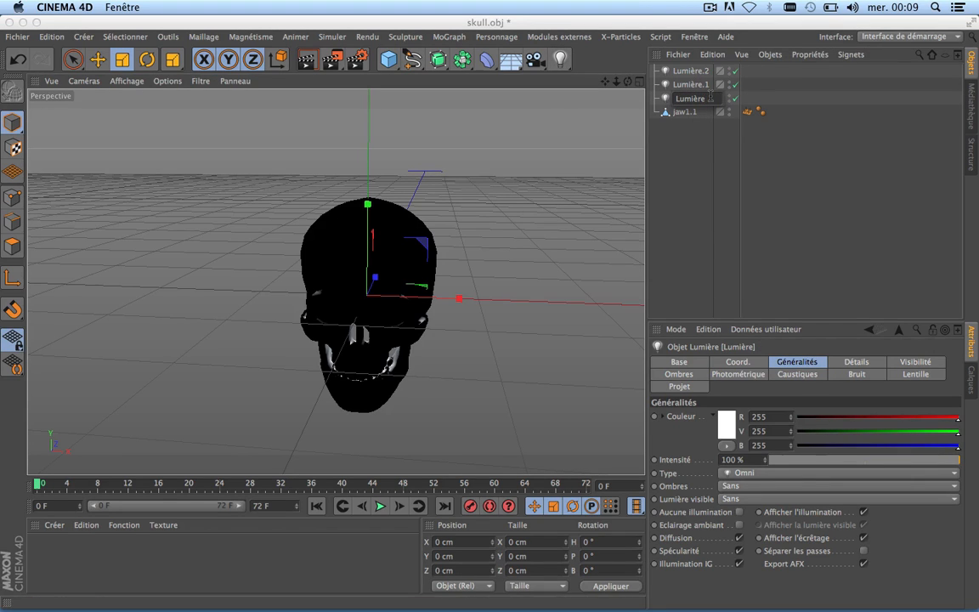
{"action": "type", "text": "1"}
{"action": "left_click", "coordinate": [695, 157]}
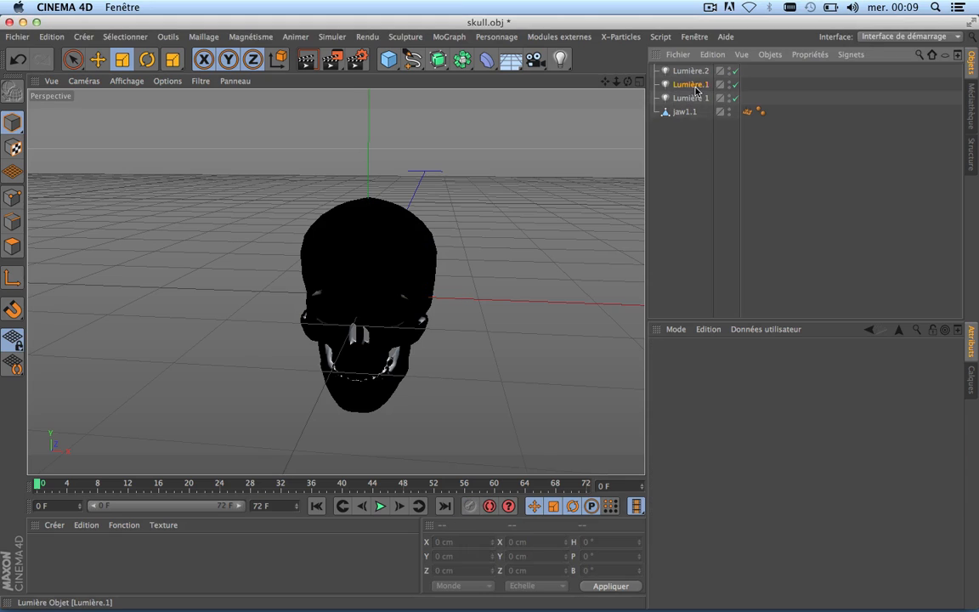
{"action": "double_click", "coordinate": [696, 85]}
{"action": "key", "text": "Right"}
{"action": "key", "text": "BackSpace"}
{"action": "key", "text": "BackSpace"}
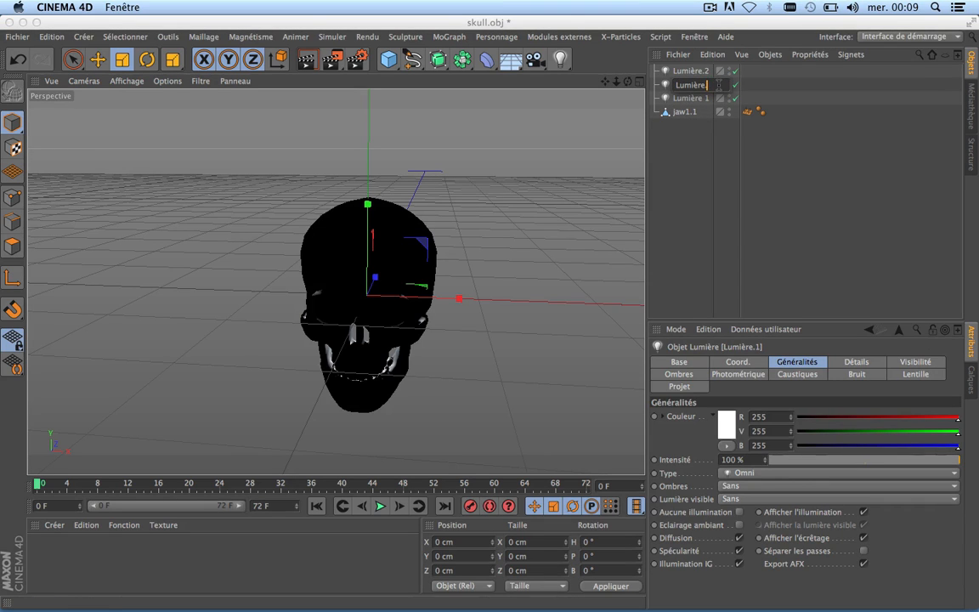
{"action": "left_click", "coordinate": [690, 136]}
{"action": "double_click", "coordinate": [692, 72]}
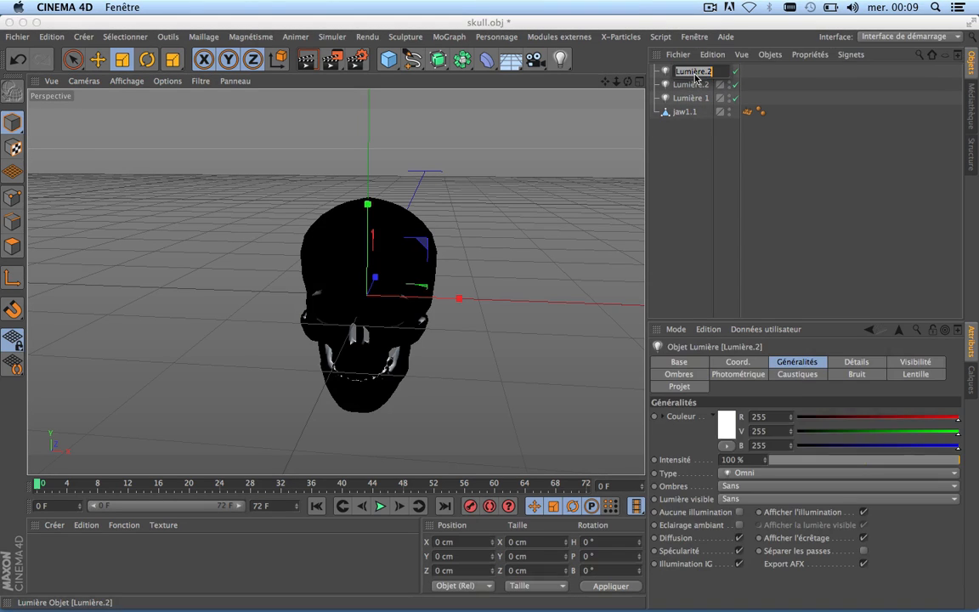
{"action": "key", "text": "Right"}
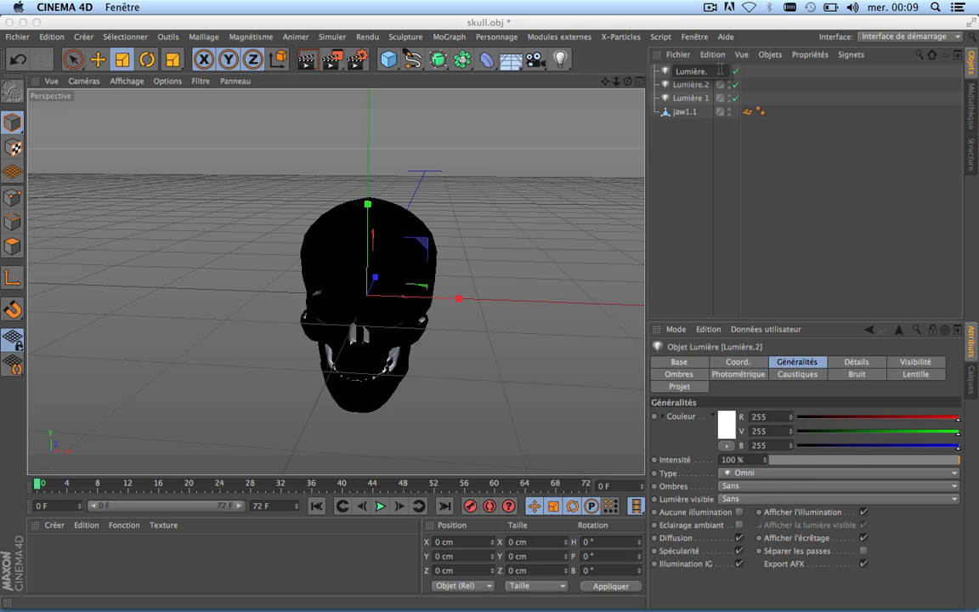
{"action": "left_click", "coordinate": [696, 146]}
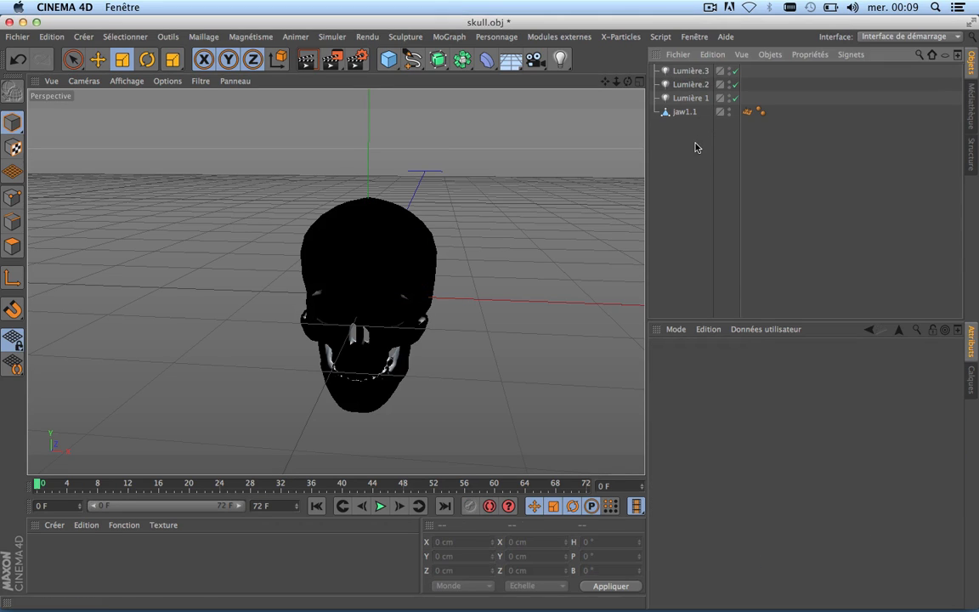
Move Lumière 1 in the Avant view to about X -50 cm and Y 16.5 cm, beside and above the skull.
{"action": "left_click", "coordinate": [695, 101]}
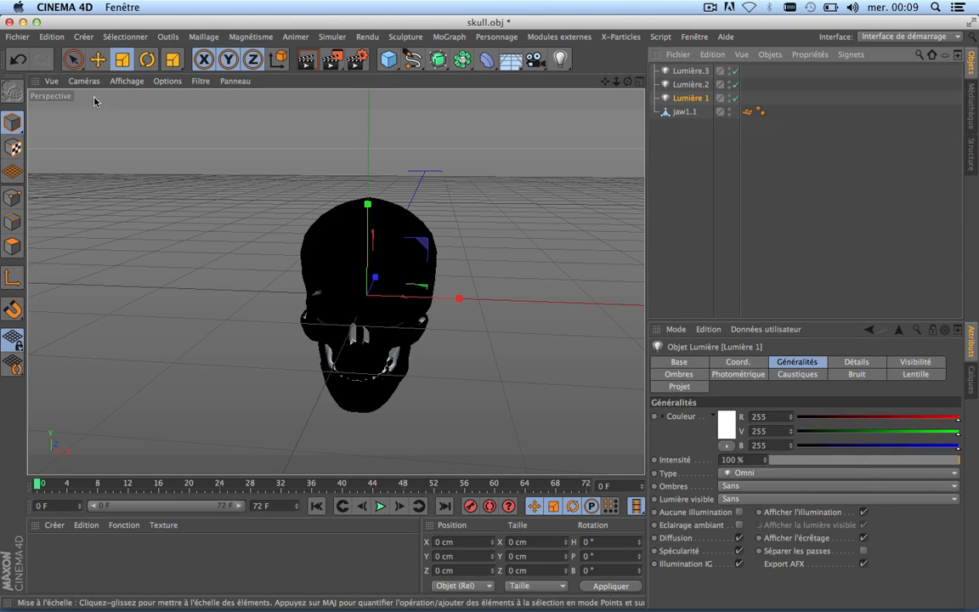
{"action": "left_click", "coordinate": [98, 58]}
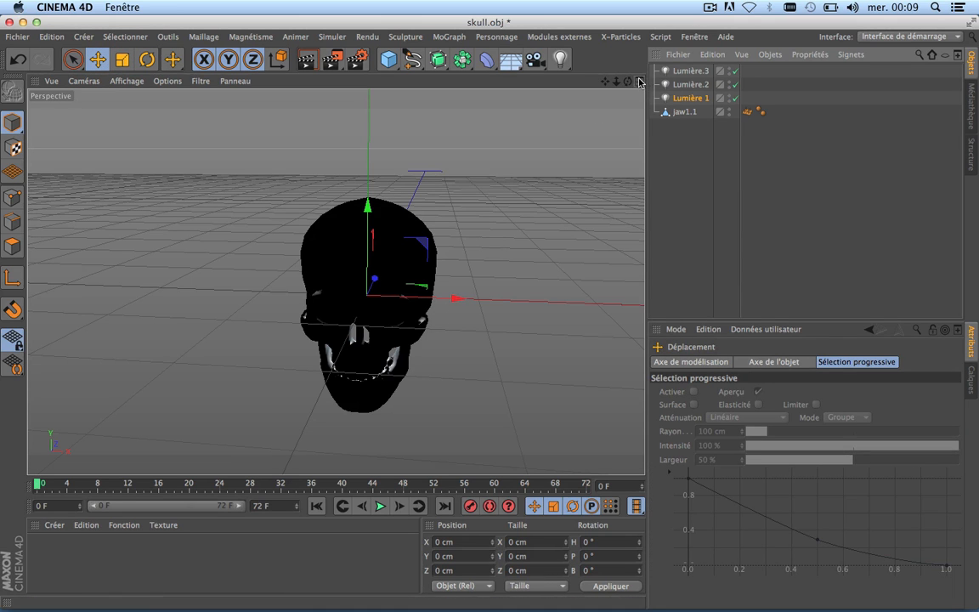
{"action": "left_click", "coordinate": [640, 82]}
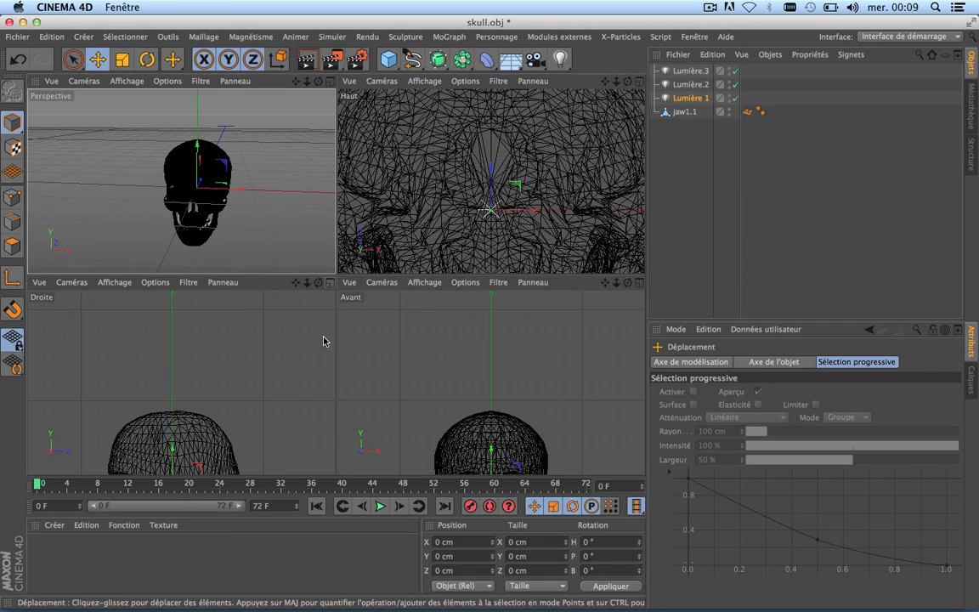
{"action": "scroll", "coordinate": [421, 345], "scroll_direction": "down", "scroll_amount": 5}
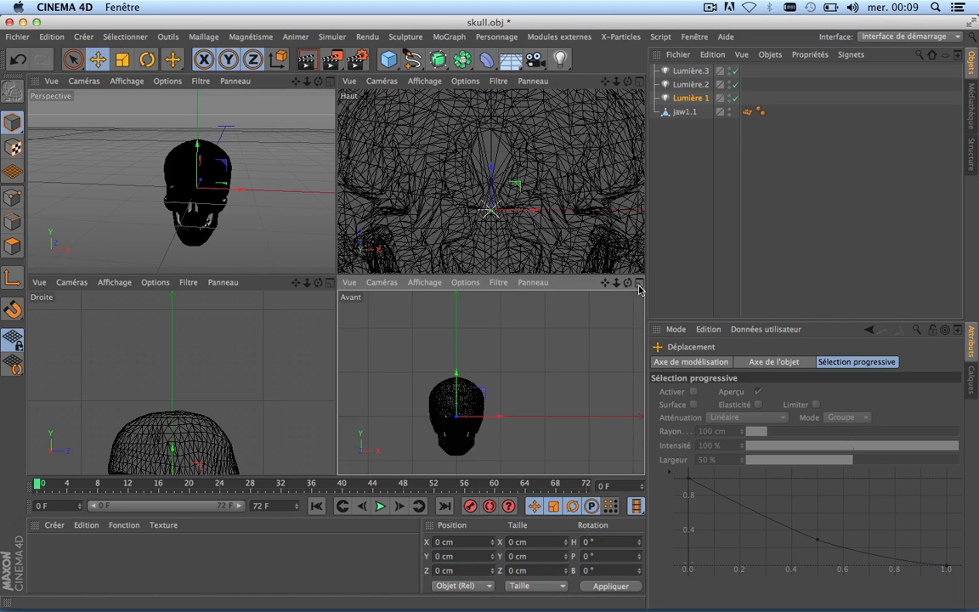
{"action": "left_click", "coordinate": [639, 286]}
{"action": "scroll", "coordinate": [371, 334], "scroll_direction": "down", "scroll_amount": 3}
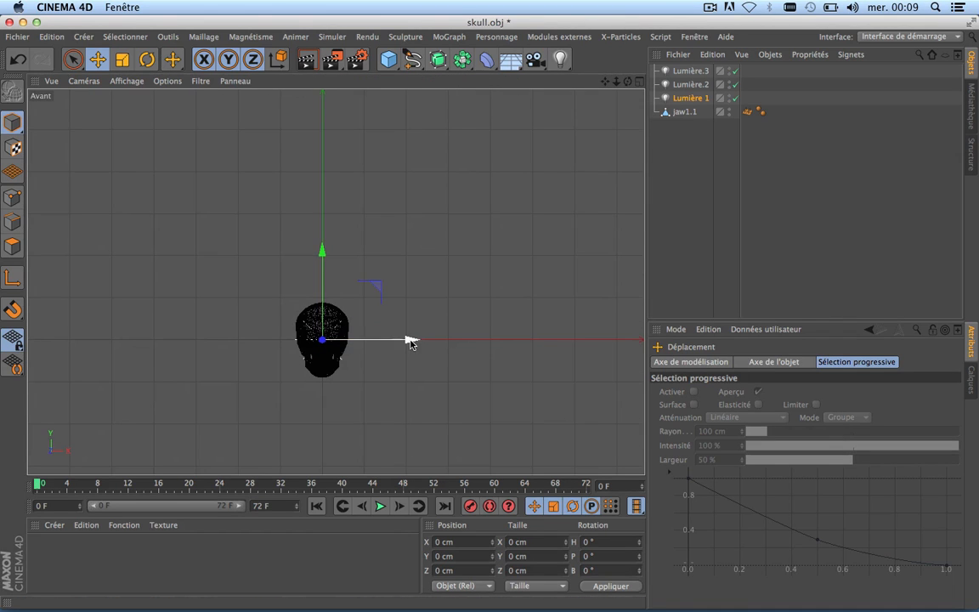
{"action": "left_click_drag", "start_coordinate": [410, 342], "coordinate": [202, 345]}
{"action": "left_click_drag", "start_coordinate": [113, 249], "coordinate": [125, 203]}
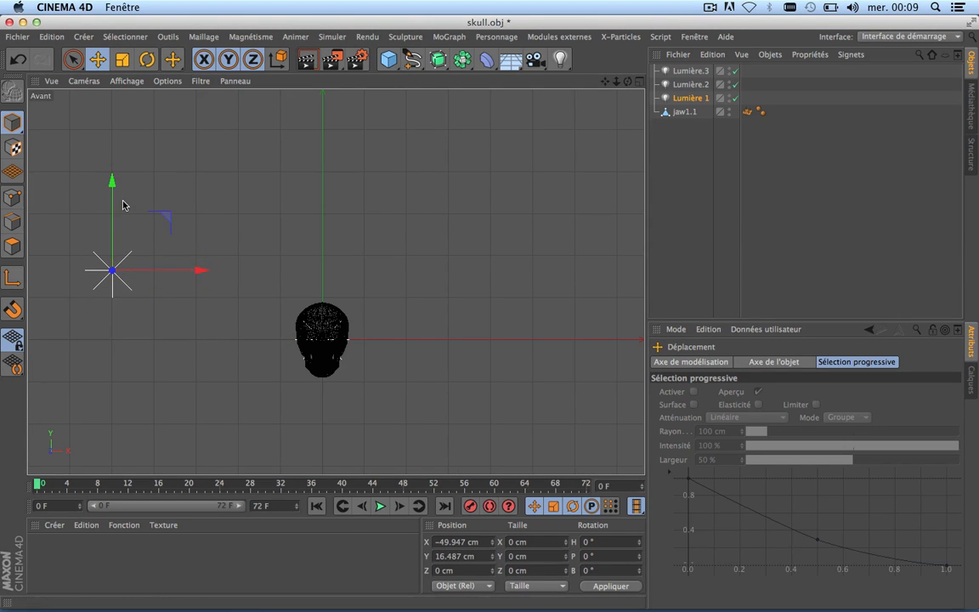
Give Lumière 1 a pale blue colour (RGB 205, 229, 255) and set its shadows to Adaptatives.
{"action": "left_click", "coordinate": [693, 99]}
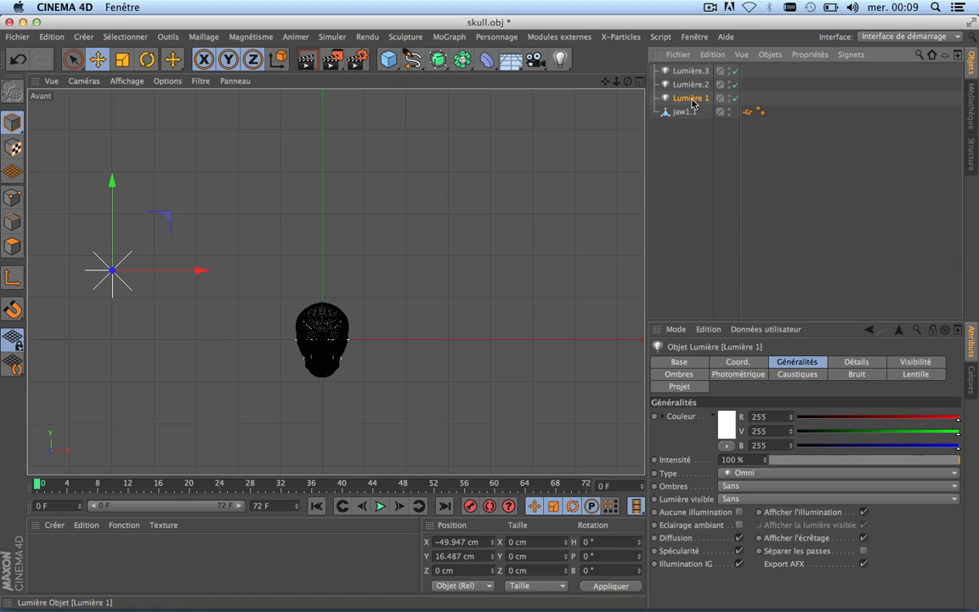
{"action": "left_click", "coordinate": [732, 429]}
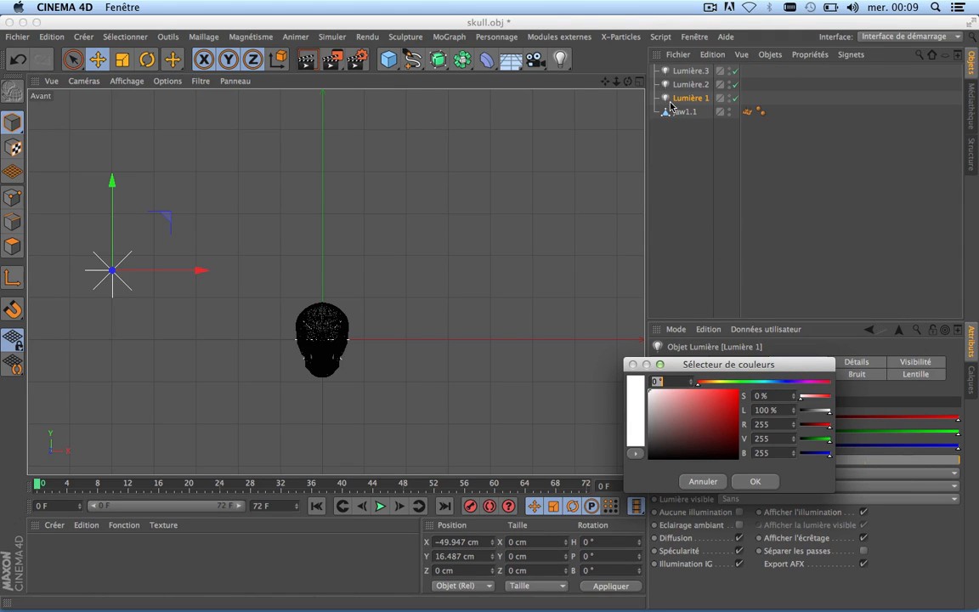
{"action": "left_click", "coordinate": [698, 478]}
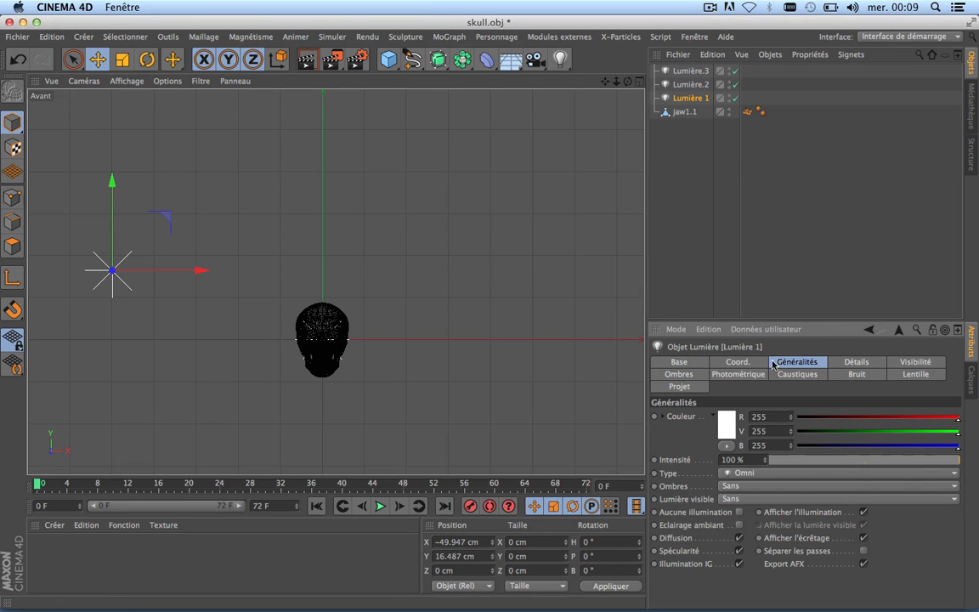
{"action": "left_click", "coordinate": [729, 422]}
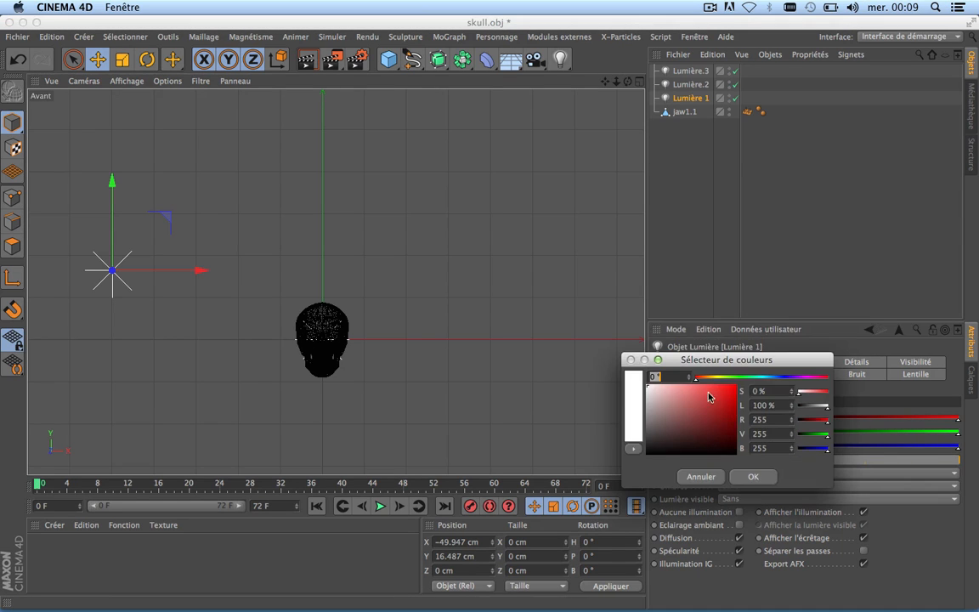
{"action": "left_click", "coordinate": [772, 378]}
{"action": "left_click", "coordinate": [771, 379]}
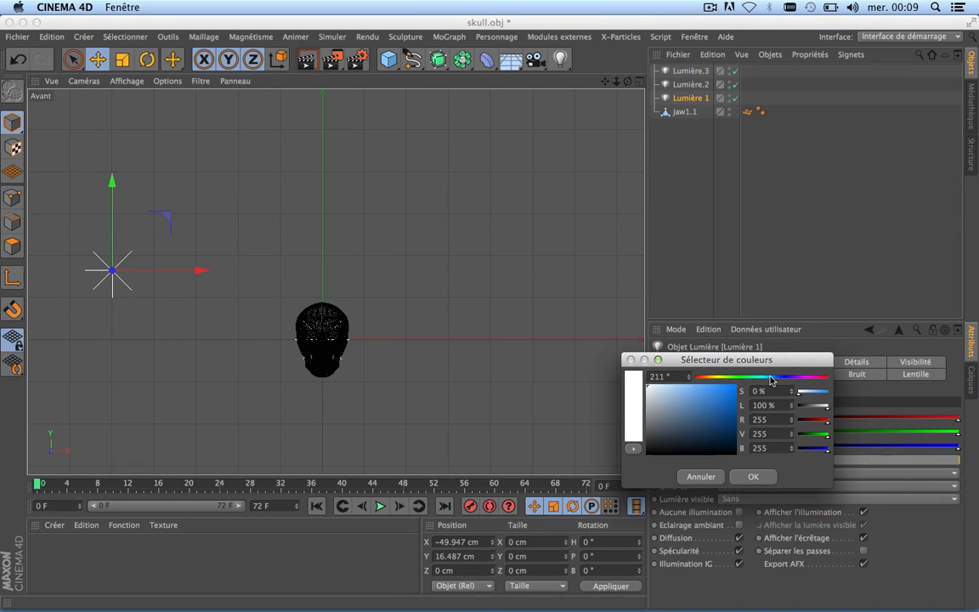
{"action": "left_click_drag", "start_coordinate": [663, 393], "coordinate": [663, 375]}
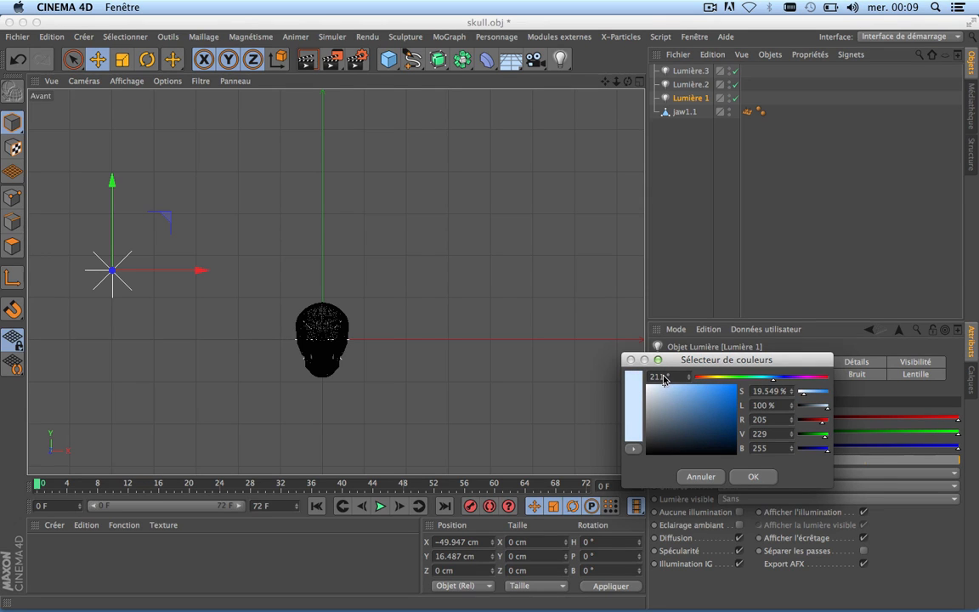
{"action": "left_click", "coordinate": [753, 475]}
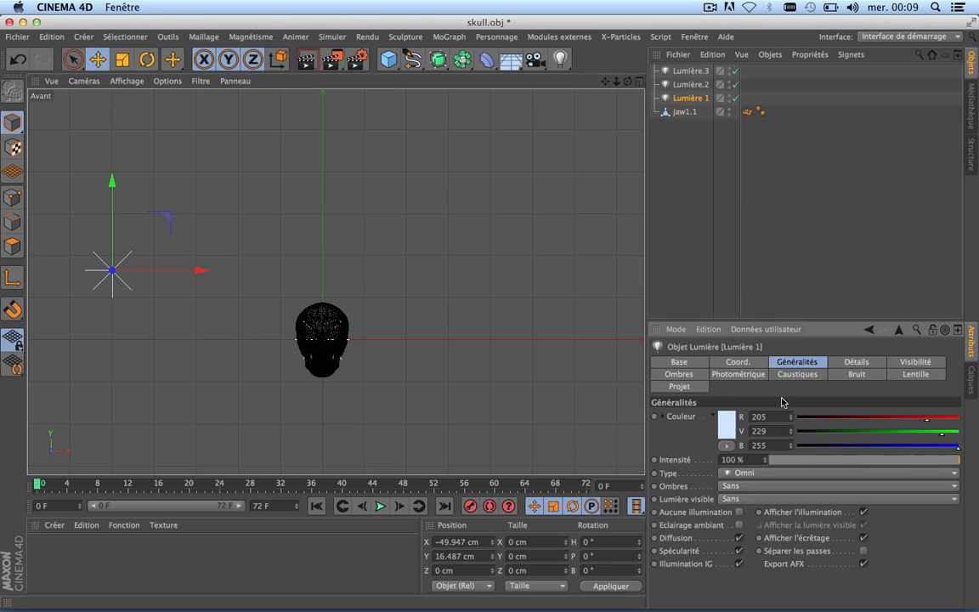
{"action": "left_click", "coordinate": [754, 486]}
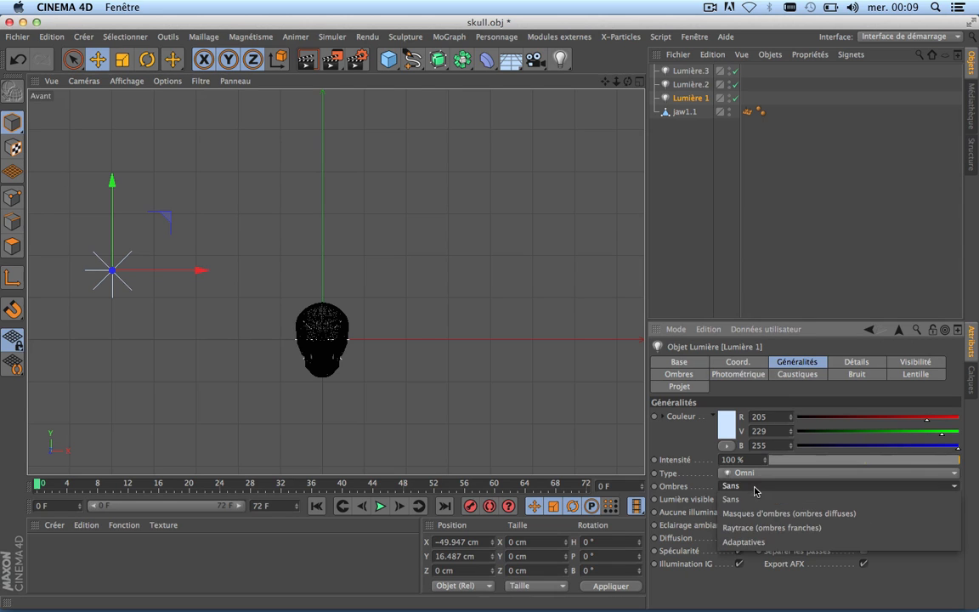
{"action": "left_click", "coordinate": [753, 542]}
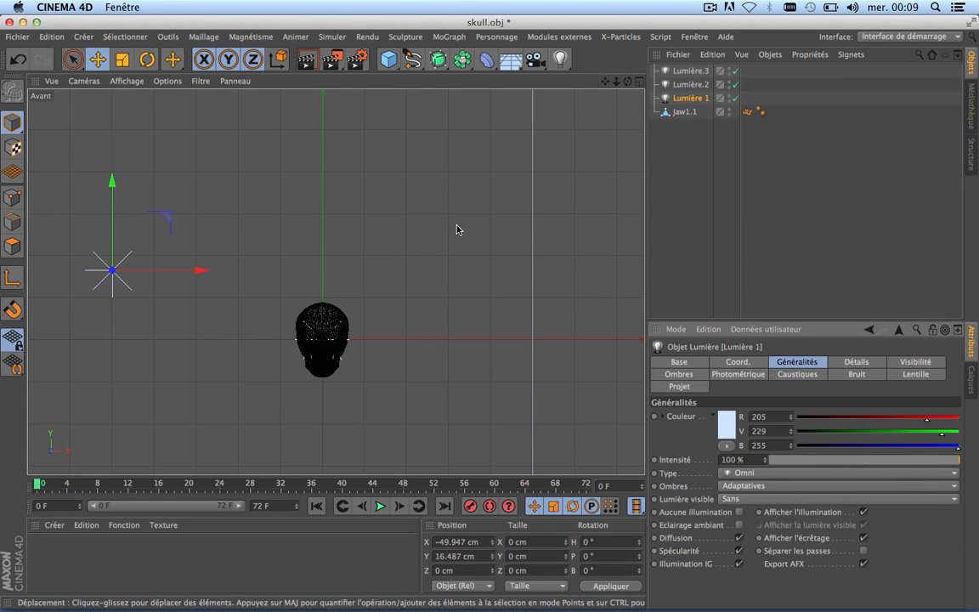
Raise Lumière.2 above the skull in the Droite view to about Y 30 cm.
{"action": "left_click", "coordinate": [637, 82]}
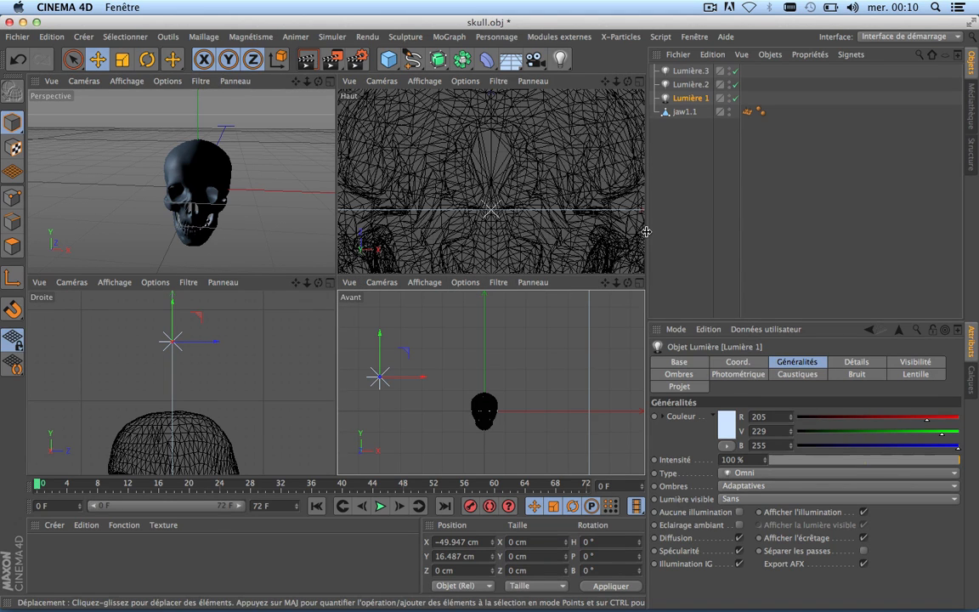
{"action": "left_click", "coordinate": [331, 283]}
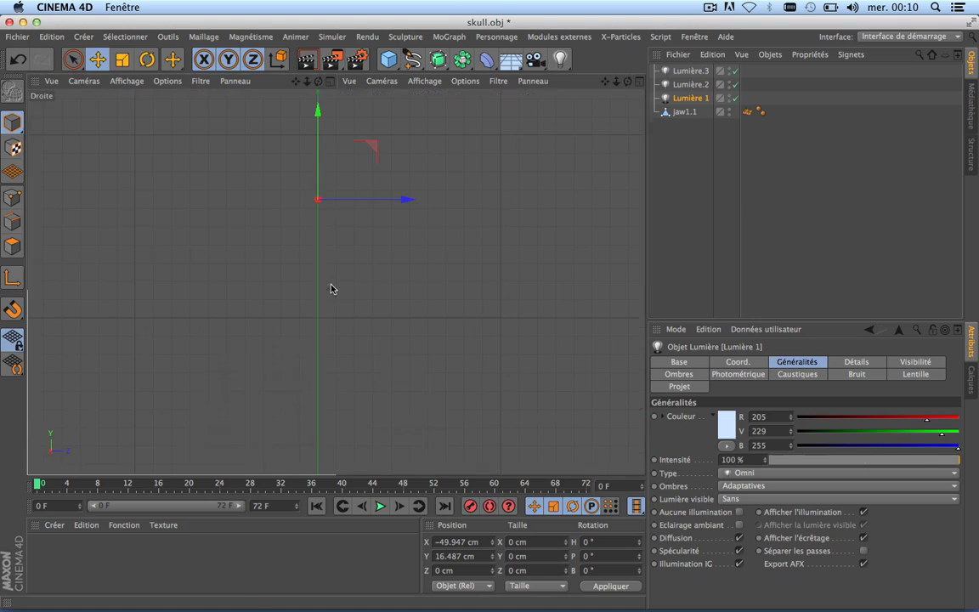
{"action": "scroll", "coordinate": [339, 331], "scroll_direction": "down", "scroll_amount": 4}
{"action": "scroll", "coordinate": [339, 331], "scroll_direction": "up", "scroll_amount": 3}
{"action": "scroll", "coordinate": [339, 331], "scroll_direction": "up", "scroll_amount": 1}
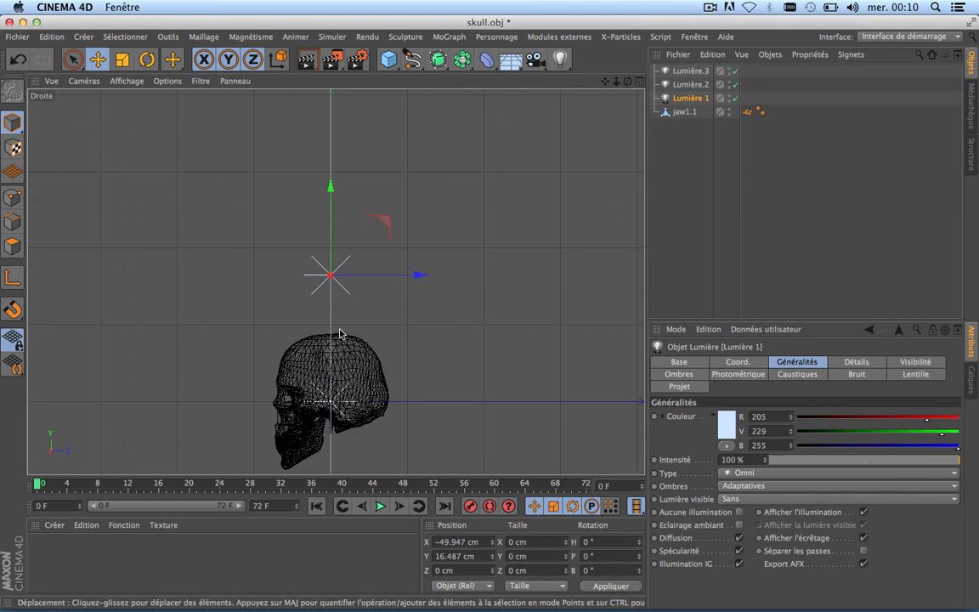
{"action": "scroll", "coordinate": [339, 332], "scroll_direction": "down", "scroll_amount": 1}
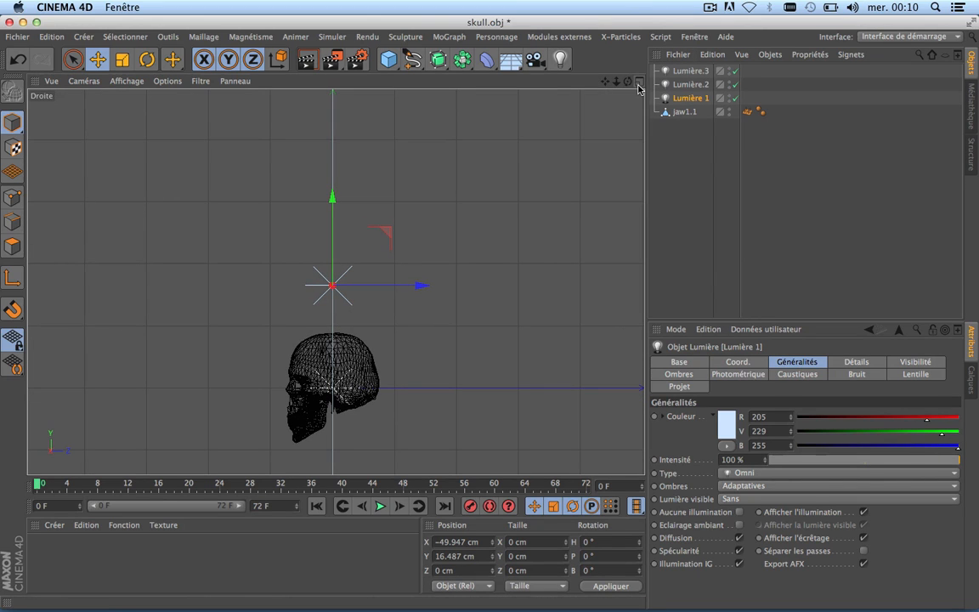
{"action": "left_click", "coordinate": [690, 84]}
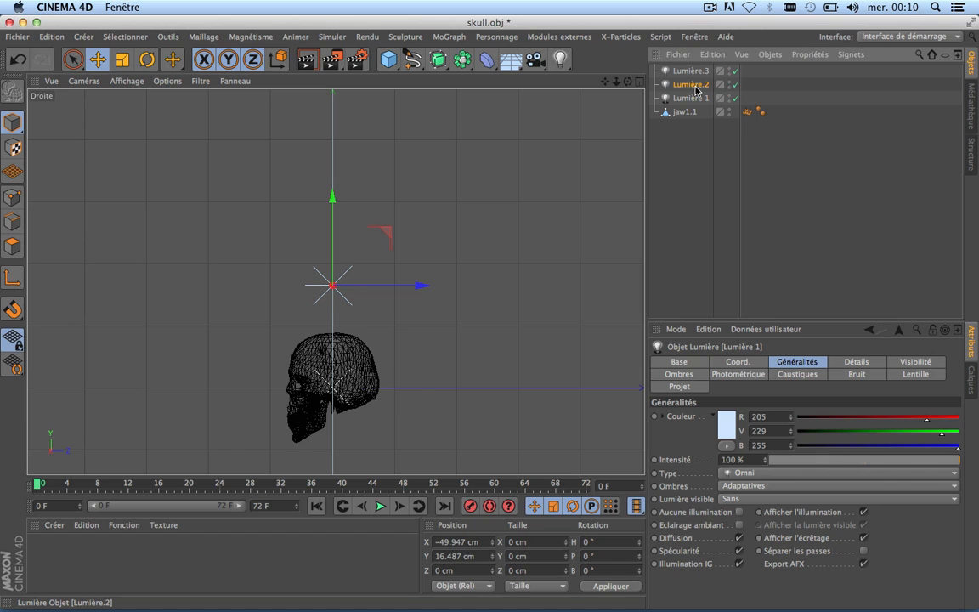
{"action": "left_click_drag", "start_coordinate": [337, 316], "coordinate": [342, 128]}
{"action": "scroll", "coordinate": [328, 274], "scroll_direction": "down", "scroll_amount": 4}
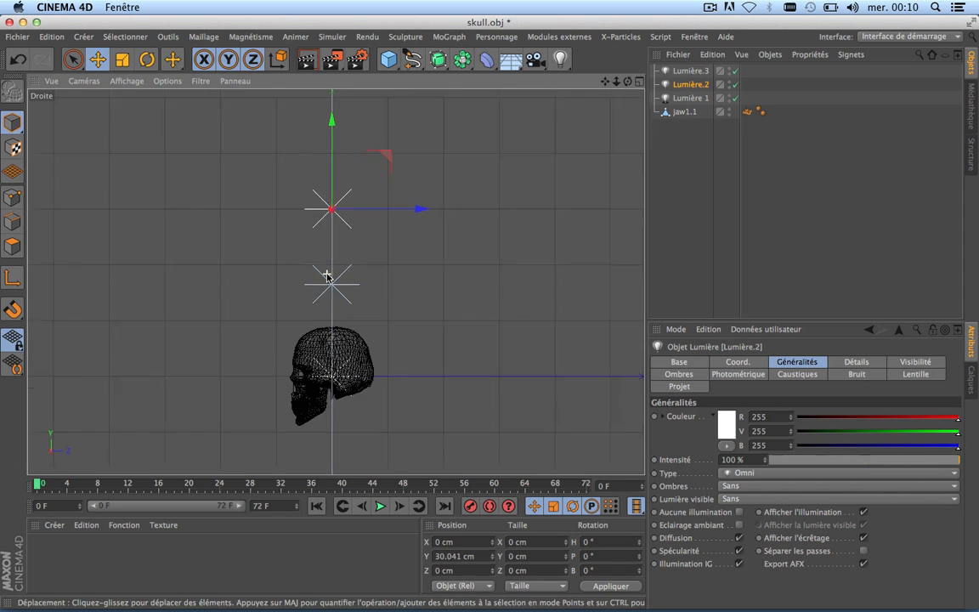
Raise Lumière.2 slightly further in the Perspective view, to about Y 32 cm.
{"action": "left_click", "coordinate": [639, 81]}
{"action": "left_click", "coordinate": [331, 82]}
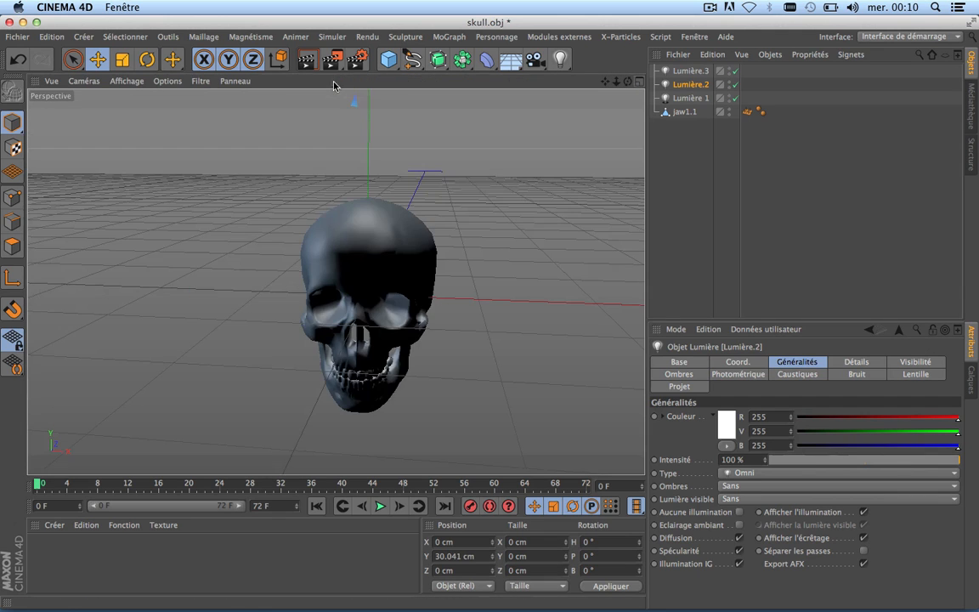
{"action": "scroll", "coordinate": [361, 209], "scroll_direction": "down", "scroll_amount": 5}
{"action": "scroll", "coordinate": [361, 210], "scroll_direction": "down", "scroll_amount": 1}
{"action": "scroll", "coordinate": [361, 210], "scroll_direction": "up", "scroll_amount": 3}
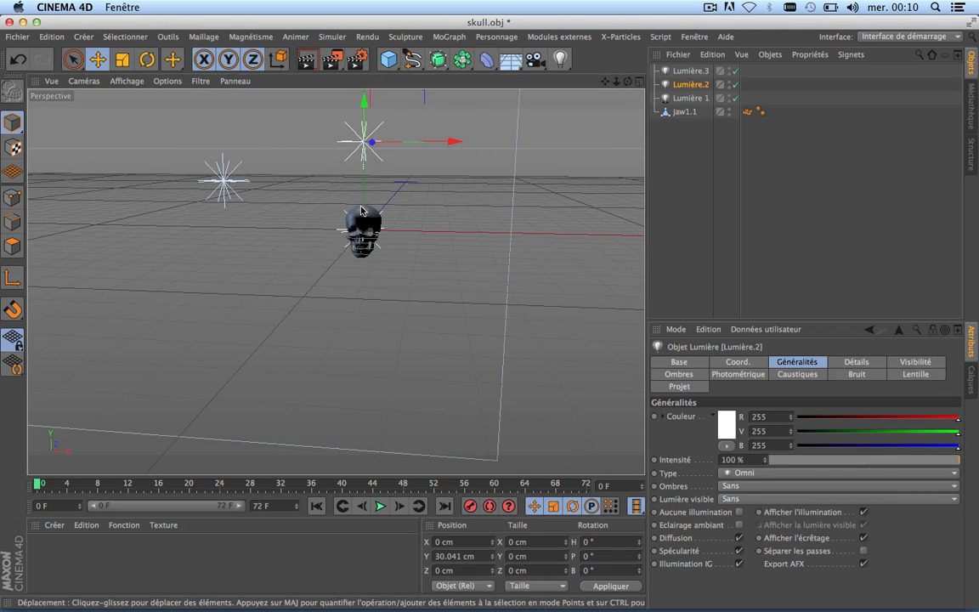
{"action": "left_click_drag", "start_coordinate": [371, 108], "coordinate": [365, 100]}
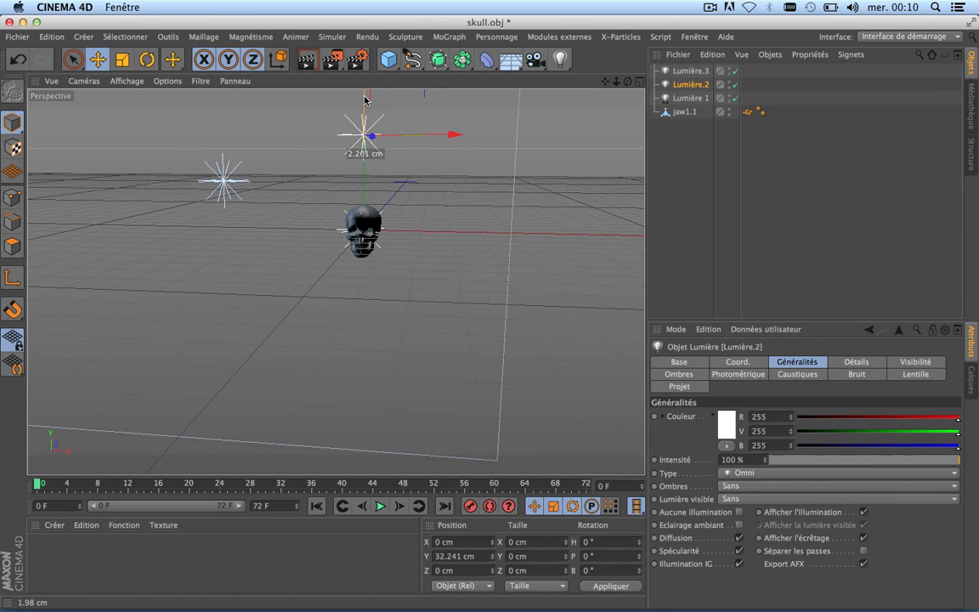
Move Lumière.2 backwards along Z in the Droite view to about Z 13 cm.
{"action": "left_click", "coordinate": [641, 82]}
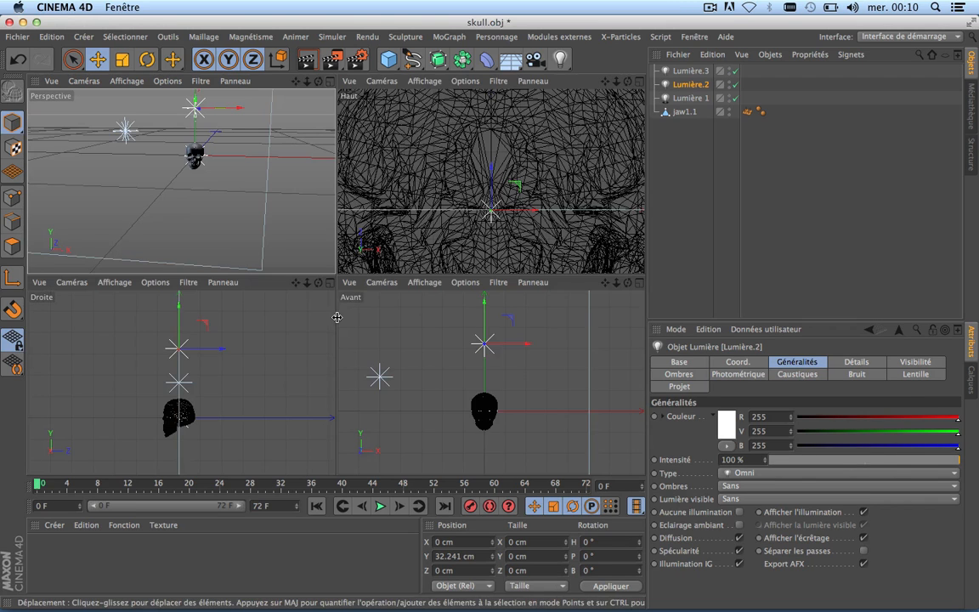
{"action": "left_click", "coordinate": [329, 280]}
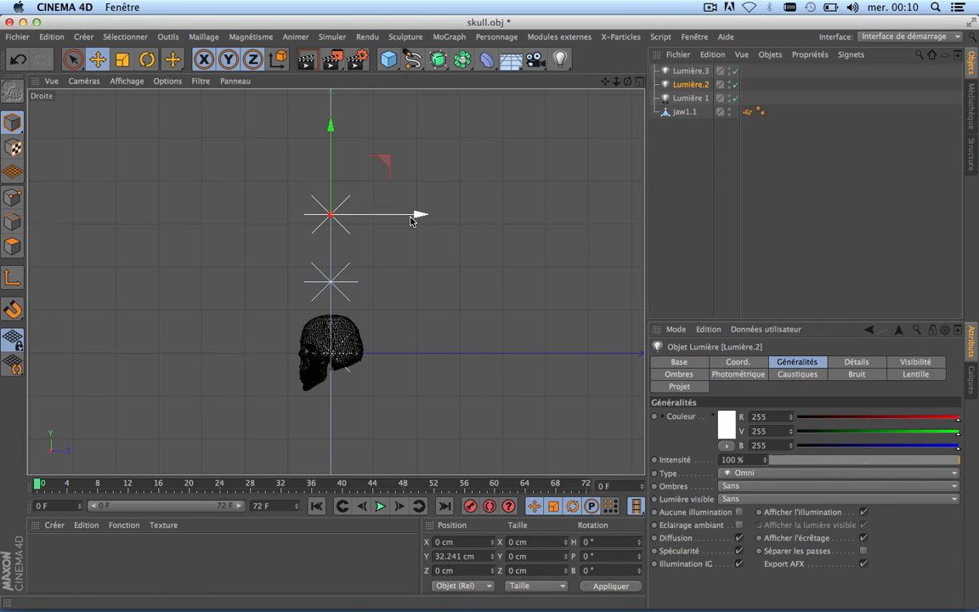
{"action": "left_click_drag", "start_coordinate": [421, 215], "coordinate": [469, 219]}
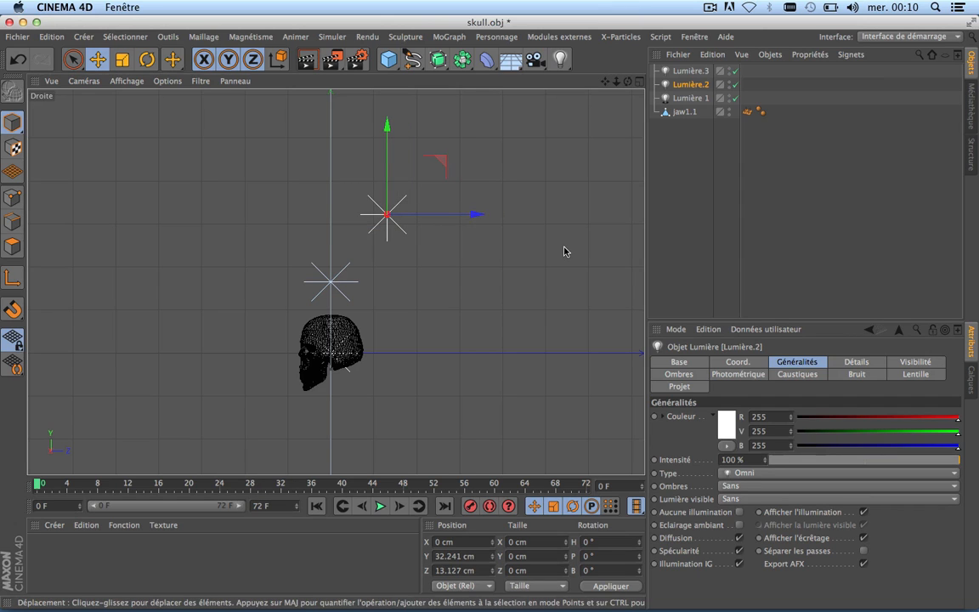
Give Lumière.2 a pale orange colour (RGB 255, 232, 216) and set its shadows to Adaptatives.
{"action": "left_click", "coordinate": [725, 425]}
{"action": "mouse_move", "coordinate": [696, 383]}
{"action": "left_mouse_down"}
{"action": "mouse_move", "coordinate": [710, 383]}
{"action": "mouse_move", "coordinate": [701, 384]}
{"action": "left_mouse_up"}
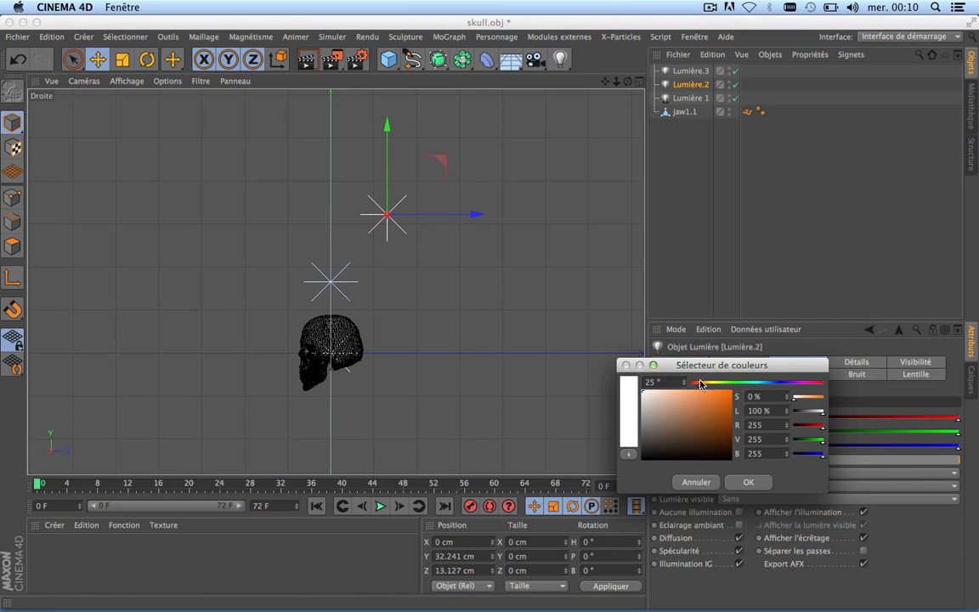
{"action": "left_click", "coordinate": [654, 391]}
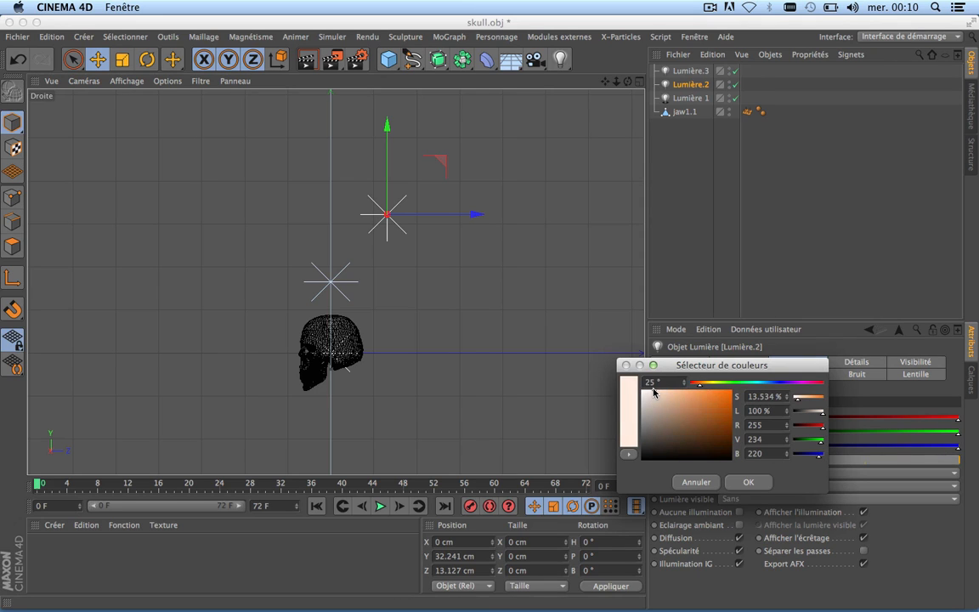
{"action": "left_click", "coordinate": [750, 482]}
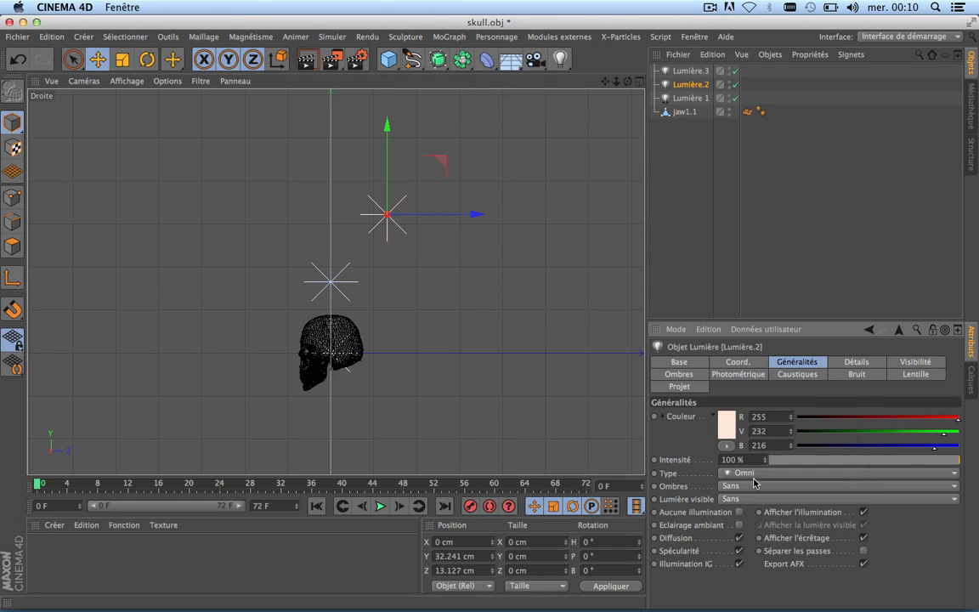
{"action": "left_click", "coordinate": [793, 491]}
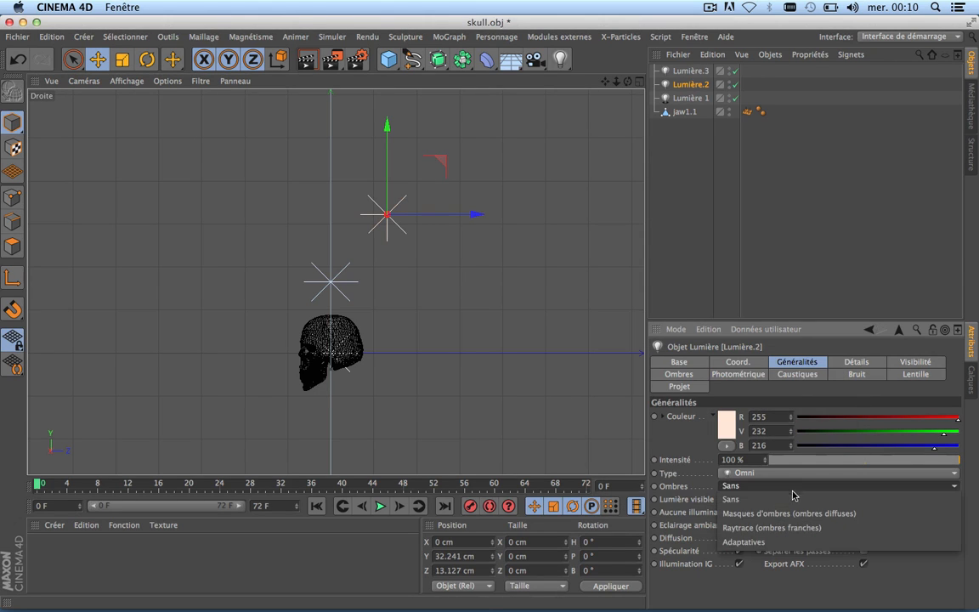
{"action": "left_click", "coordinate": [748, 542]}
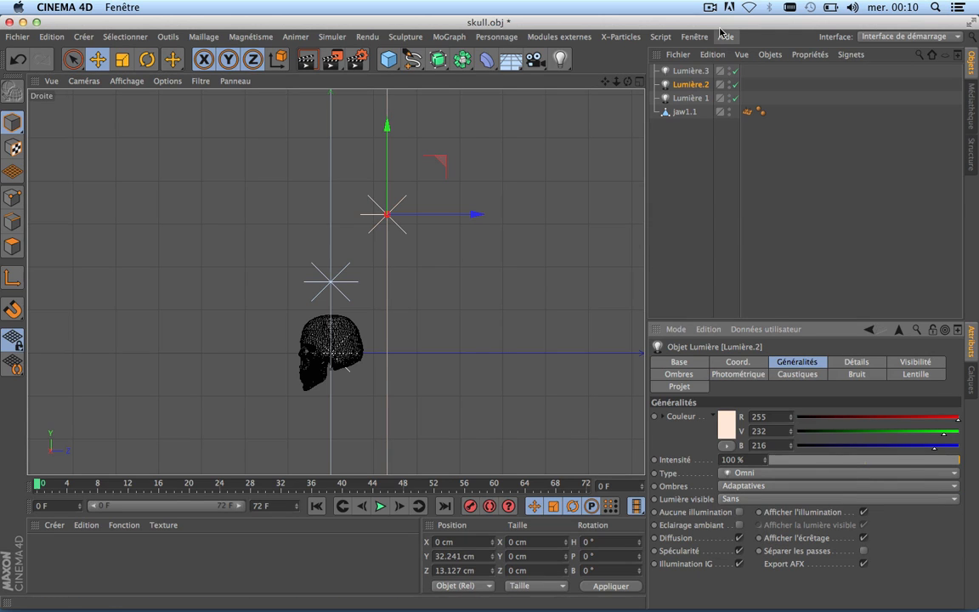
Give Lumière.3 a pure red colour (RGB 255, 0, 0).
{"action": "left_click", "coordinate": [690, 71]}
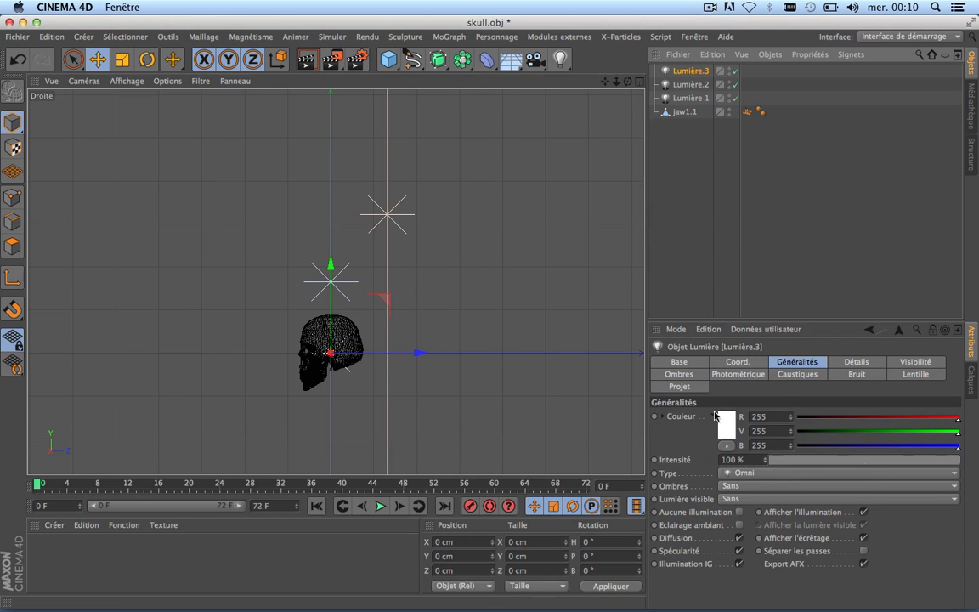
{"action": "left_click", "coordinate": [729, 424]}
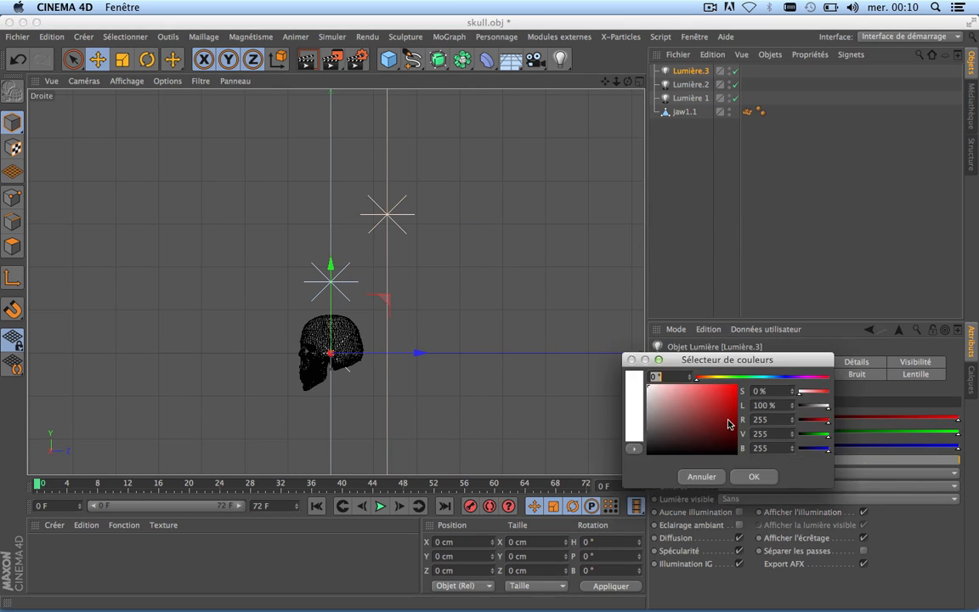
{"action": "left_click_drag", "start_coordinate": [710, 418], "coordinate": [769, 332]}
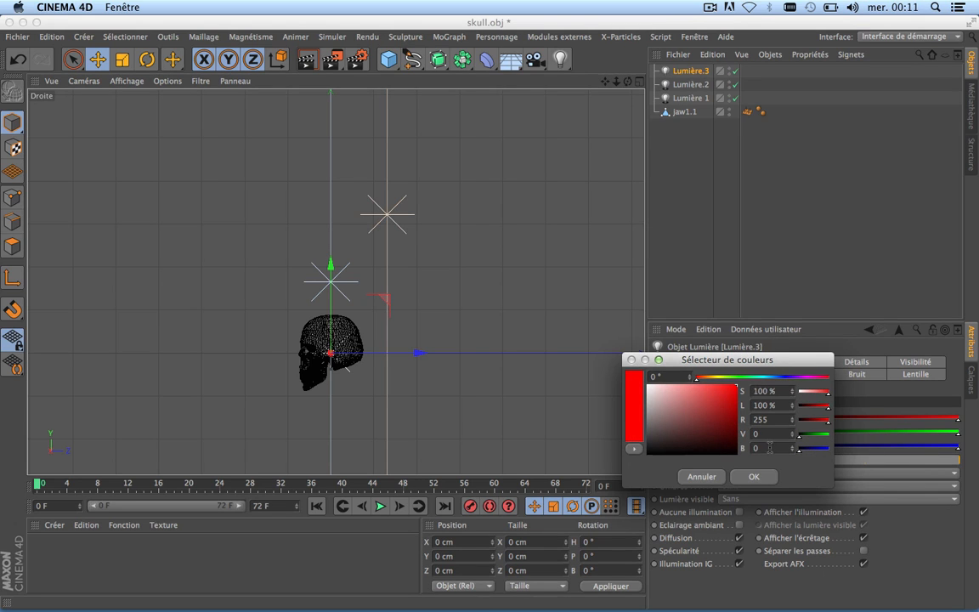
{"action": "left_click", "coordinate": [751, 477]}
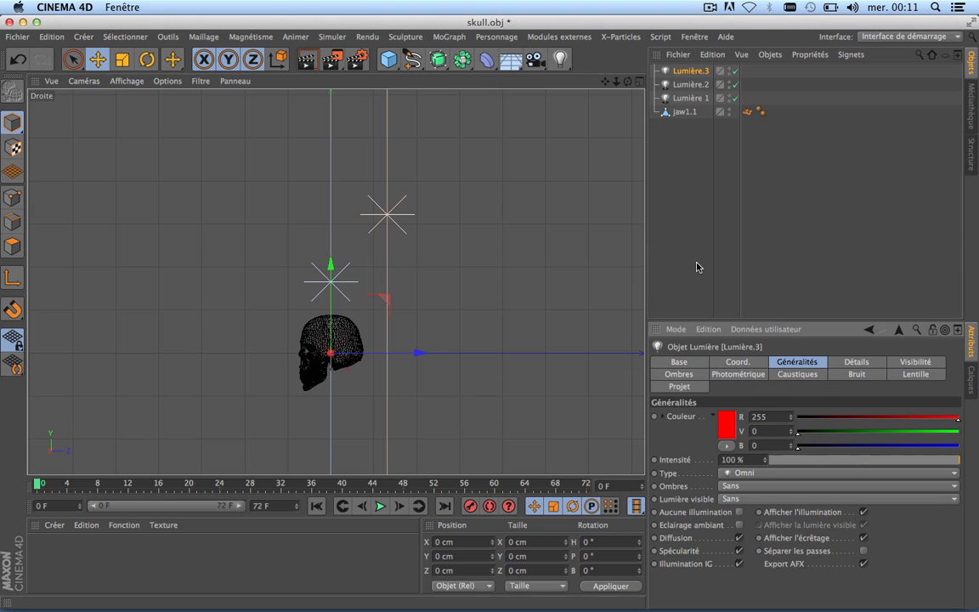
Move Lumière.3 behind the skull in the Droite view, to about Z 49 cm.
{"action": "left_click_drag", "start_coordinate": [420, 353], "coordinate": [614, 368]}
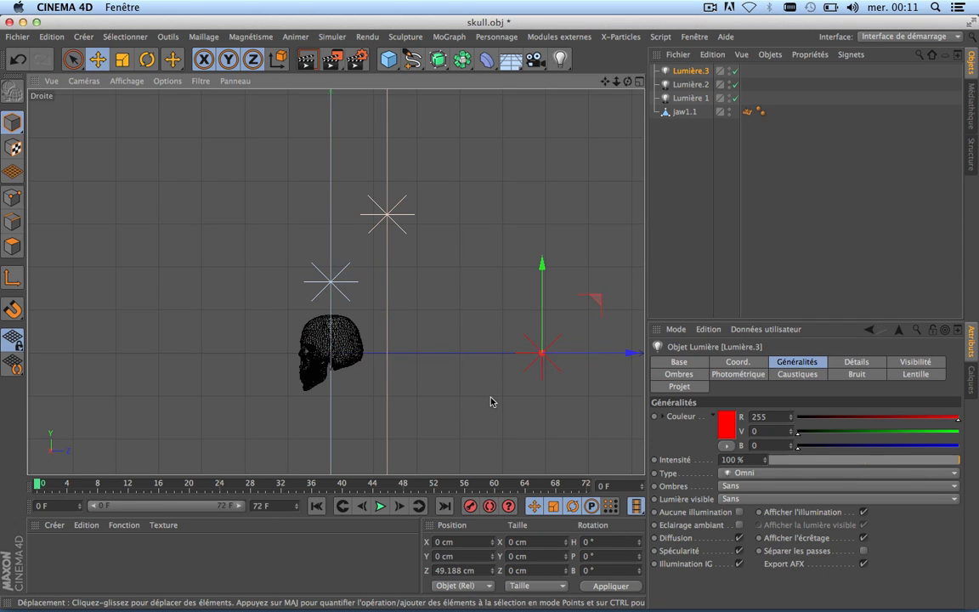
{"action": "scroll", "coordinate": [491, 400], "scroll_direction": "down", "scroll_amount": 3}
{"action": "scroll", "coordinate": [492, 399], "scroll_direction": "up", "scroll_amount": 2}
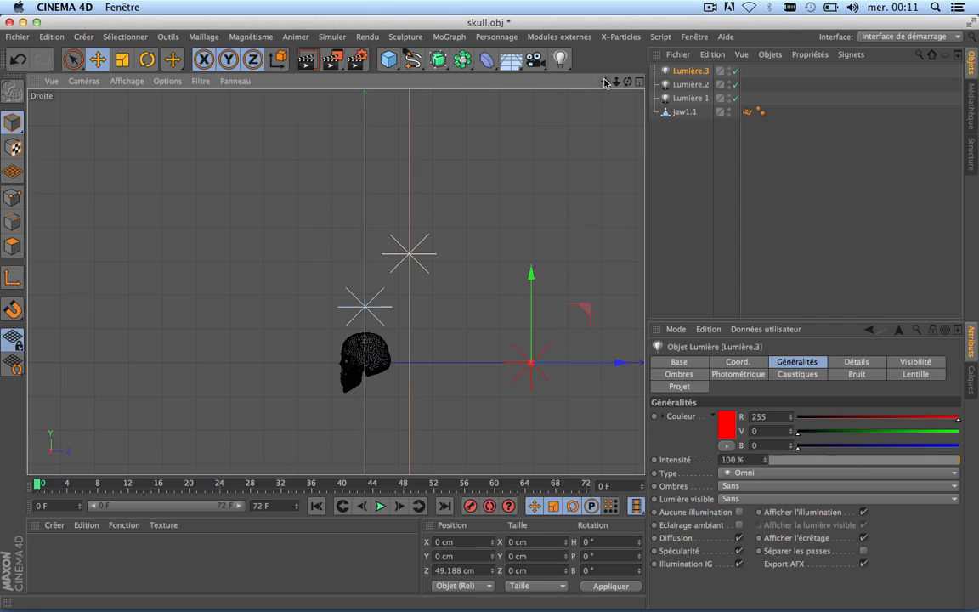
{"action": "left_click_drag", "start_coordinate": [605, 82], "coordinate": [458, 34]}
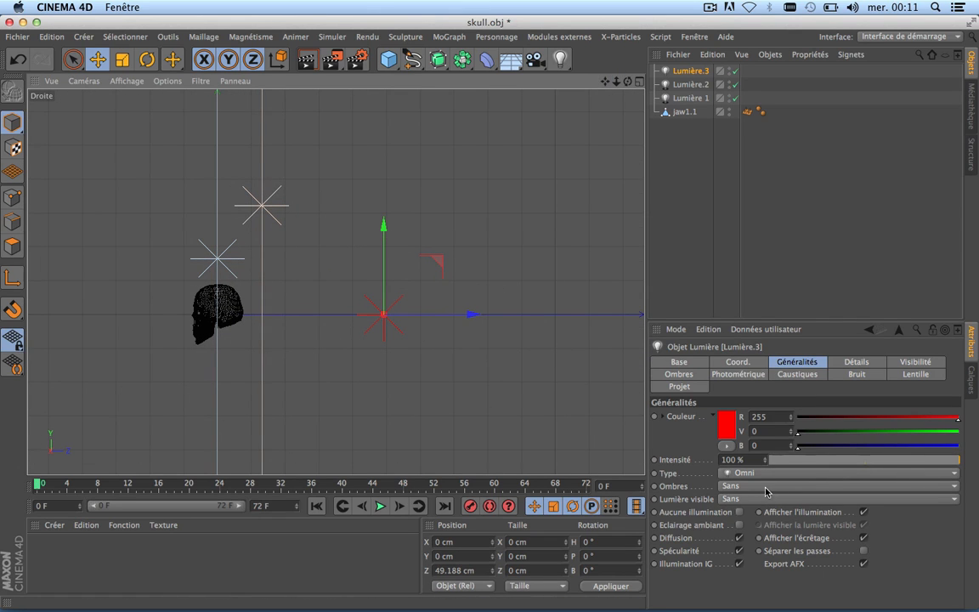
Set Lumière.3's visible light to Volumétrique and shrink its visible sphere to an outer distance of about 96 cm.
{"action": "left_click", "coordinate": [755, 499]}
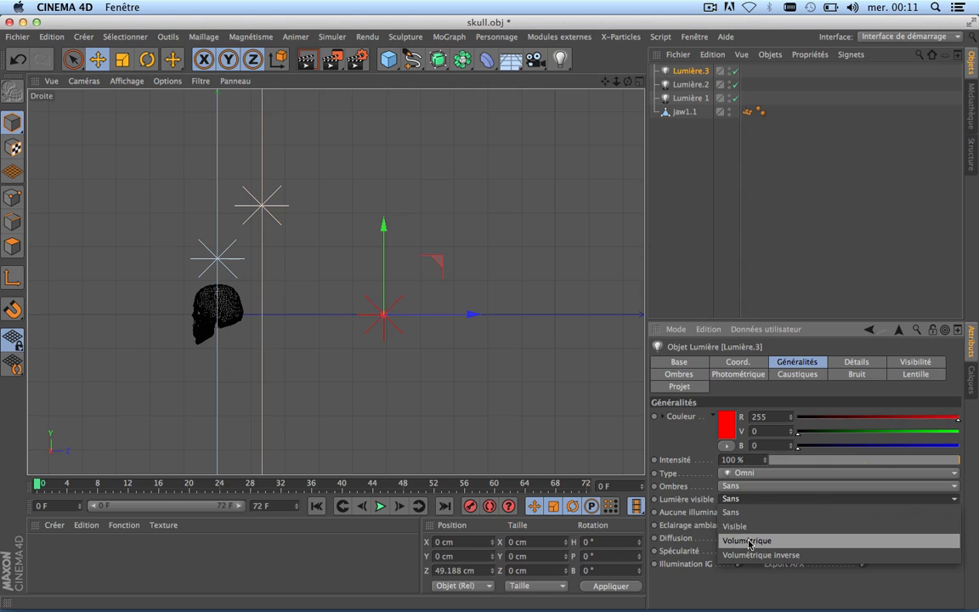
{"action": "left_click", "coordinate": [748, 541]}
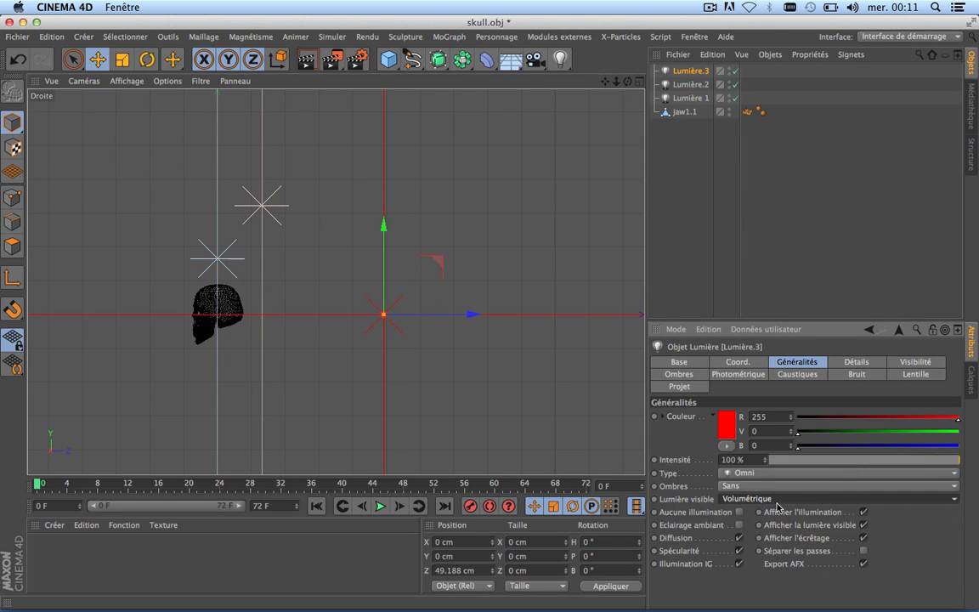
{"action": "left_click", "coordinate": [640, 82]}
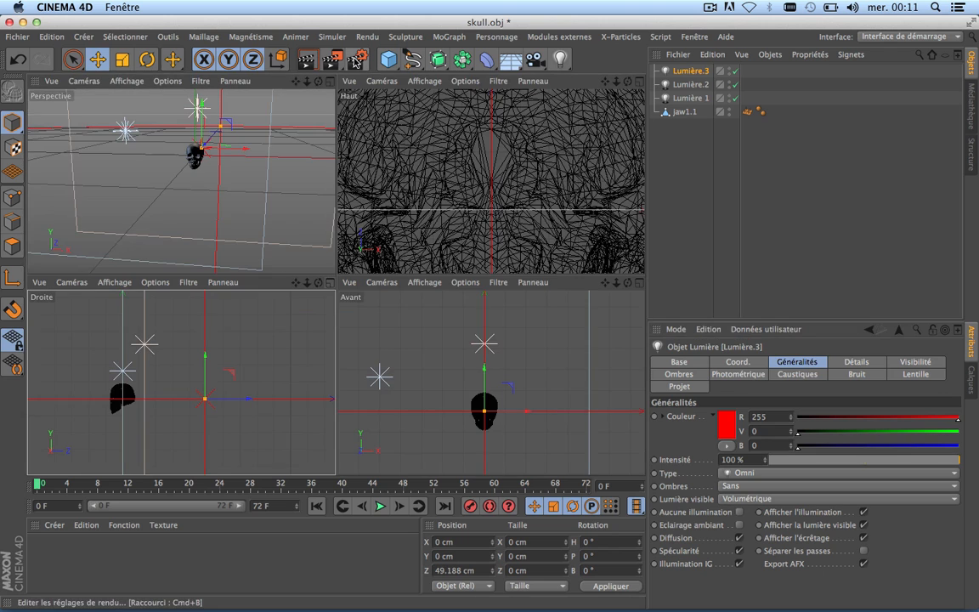
{"action": "middle_click", "coordinate": [291, 216]}
{"action": "scroll", "coordinate": [287, 238], "scroll_direction": "down", "scroll_amount": 6}
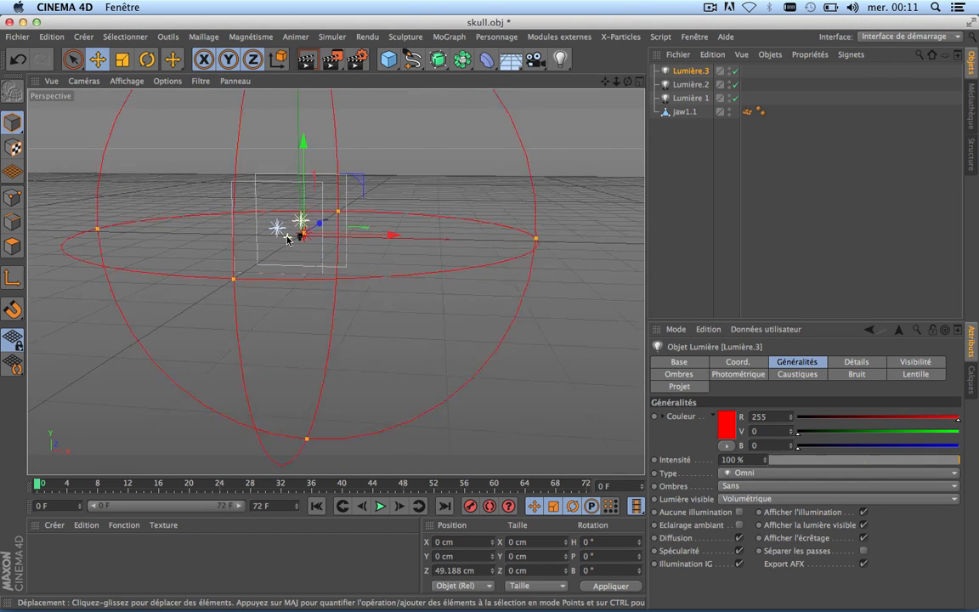
{"action": "left_click_drag", "start_coordinate": [517, 242], "coordinate": [291, 227]}
{"action": "scroll", "coordinate": [291, 228], "scroll_direction": "up", "scroll_amount": 8}
{"action": "scroll", "coordinate": [319, 236], "scroll_direction": "down", "scroll_amount": 5}
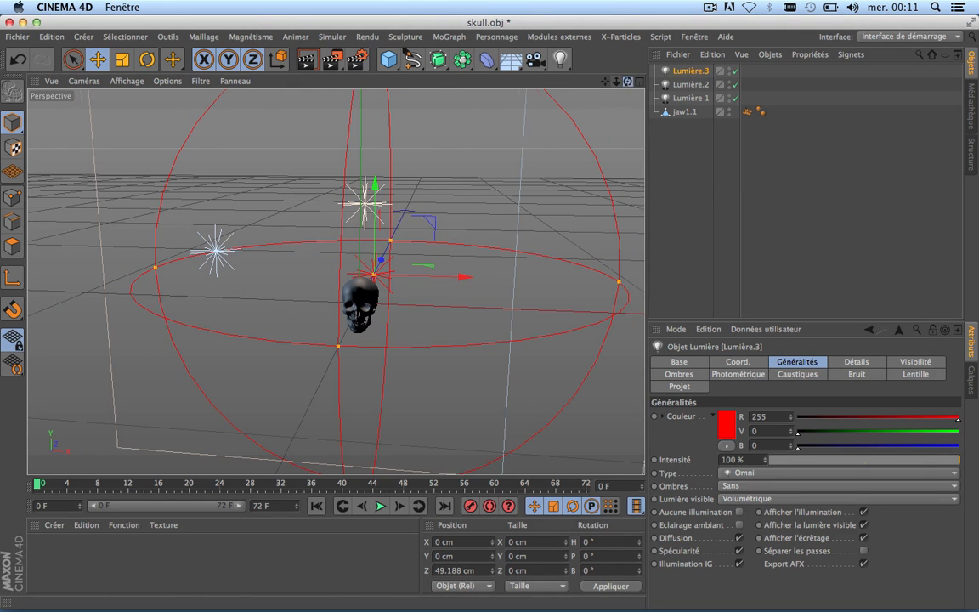
Render the Perspective view facing the skull, first from afar and again from closer, to check the lighting.
{"action": "left_click_drag", "start_coordinate": [629, 82], "coordinate": [678, 21]}
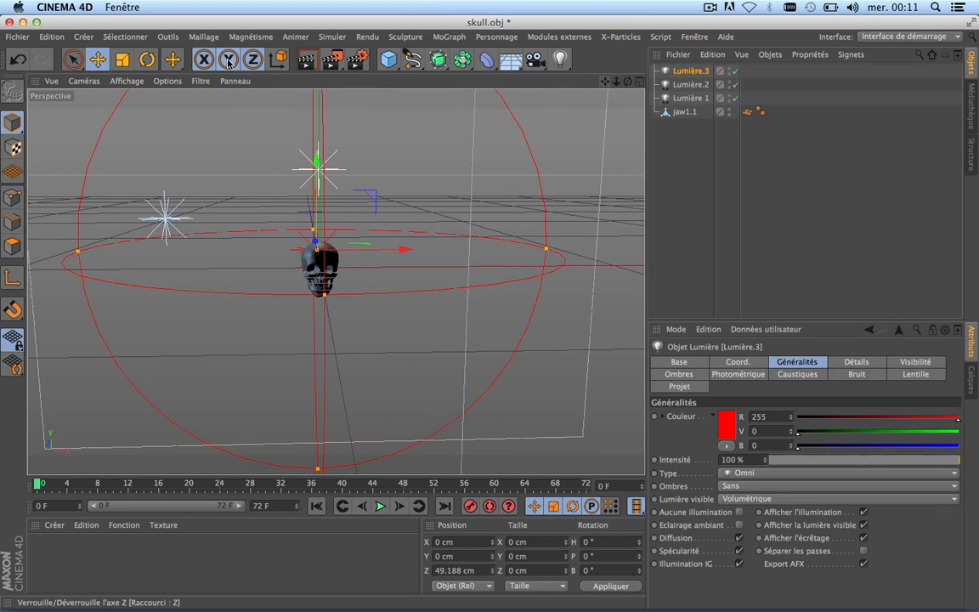
{"action": "left_click", "coordinate": [307, 59]}
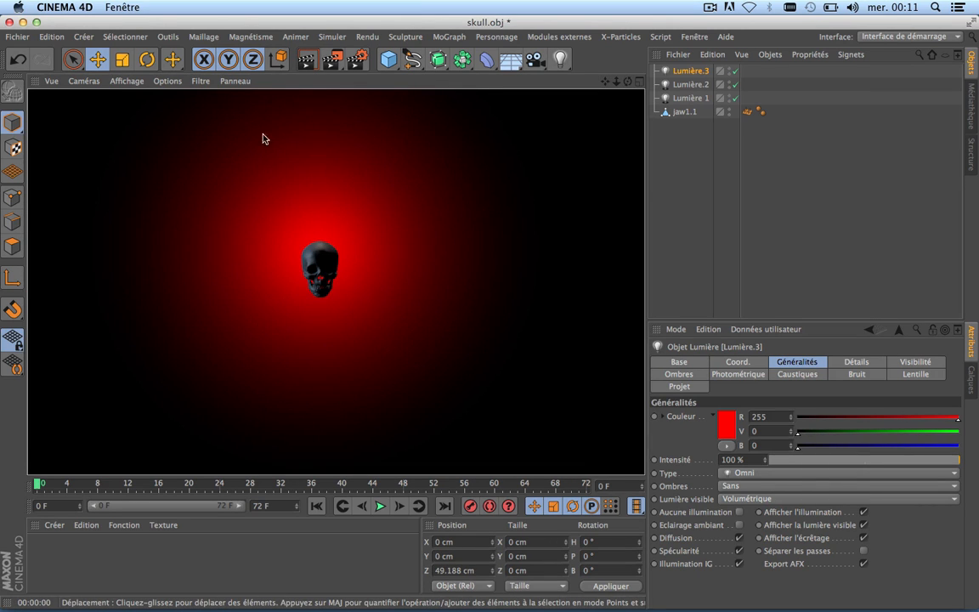
{"action": "left_click", "coordinate": [353, 209]}
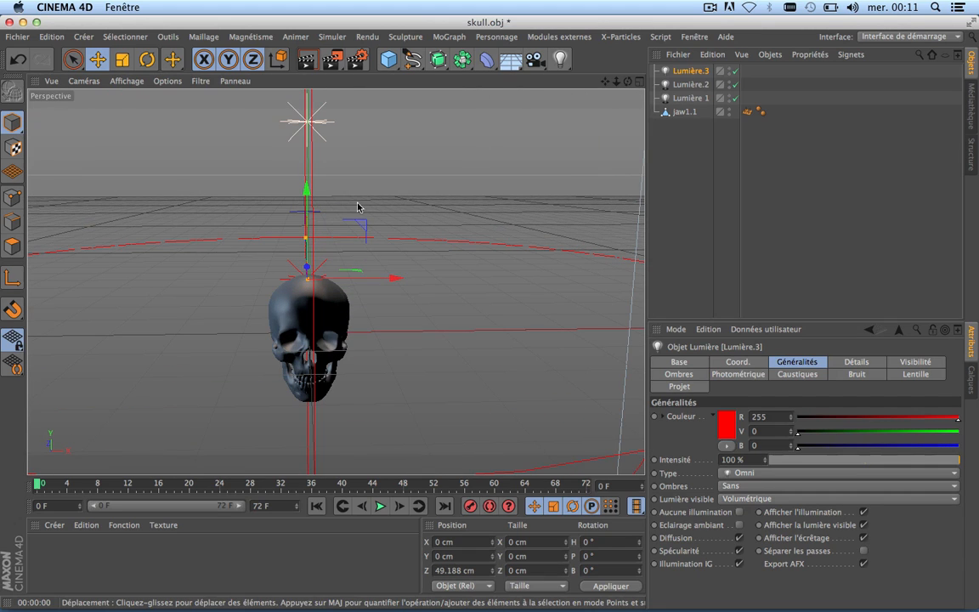
{"action": "left_click", "coordinate": [307, 59]}
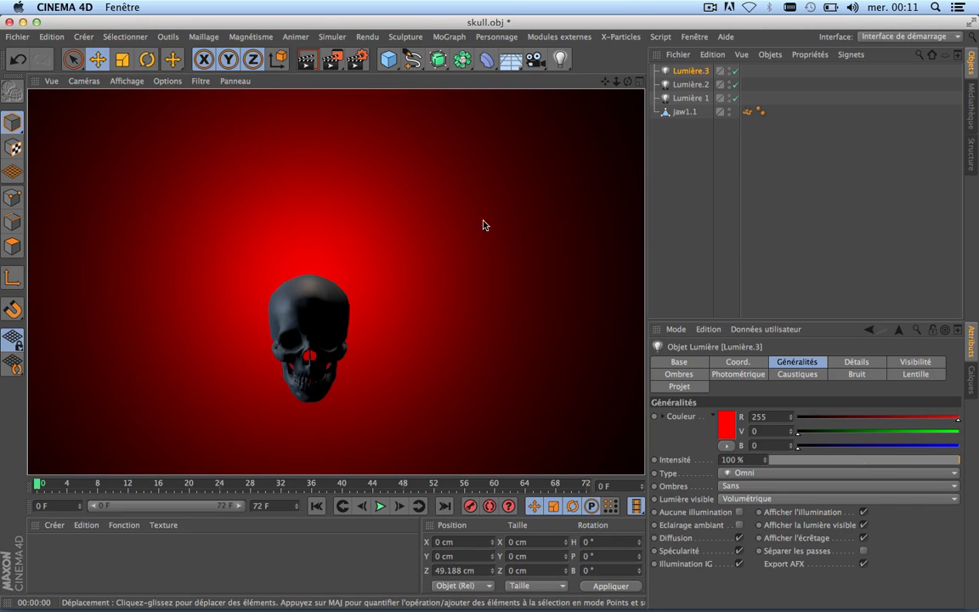
Set Lumière.3's visibility Poussière and Tramage values to 15 % each.
{"action": "left_click", "coordinate": [858, 363]}
{"action": "left_click", "coordinate": [908, 363]}
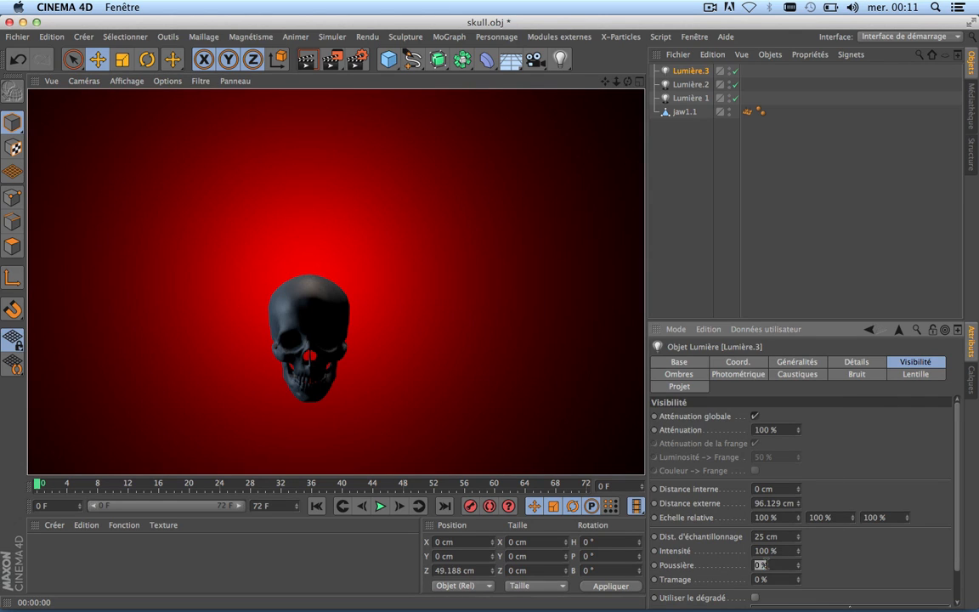
{"action": "key", "text": "Tab"}
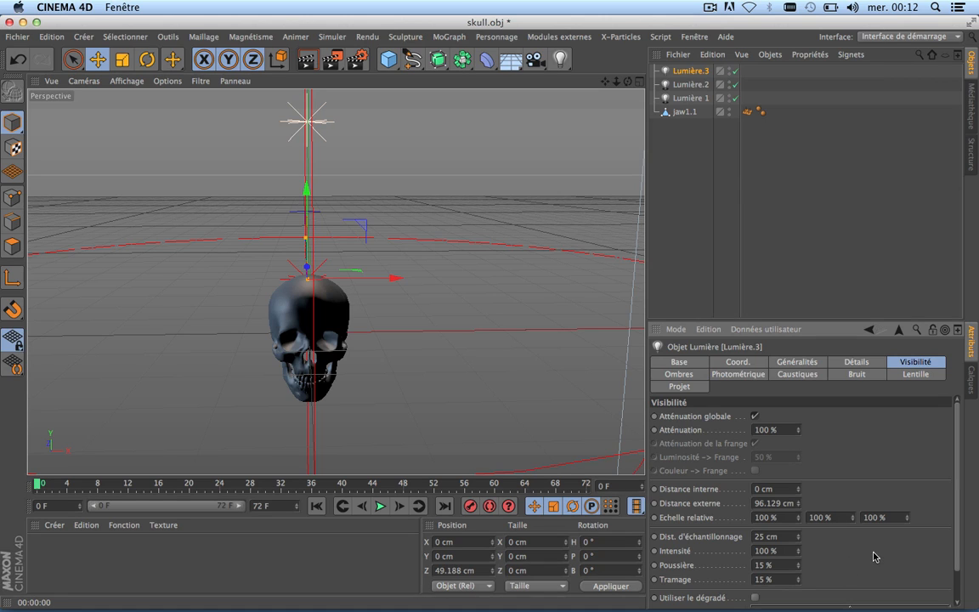
Set Lumière.3's noise (Bruit) to Les deux and render the Perspective view to check it.
{"action": "left_click", "coordinate": [854, 375]}
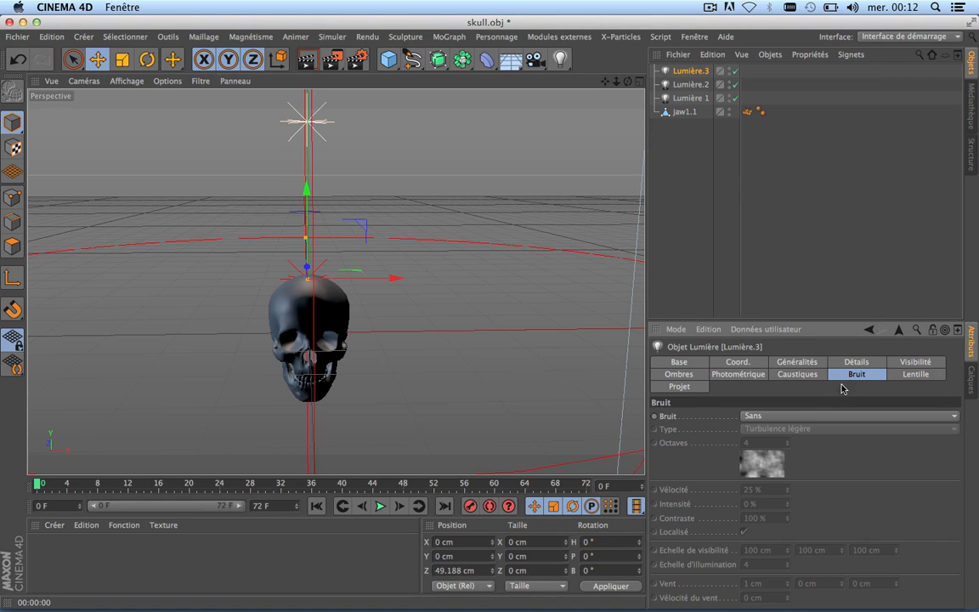
{"action": "left_click", "coordinate": [831, 415]}
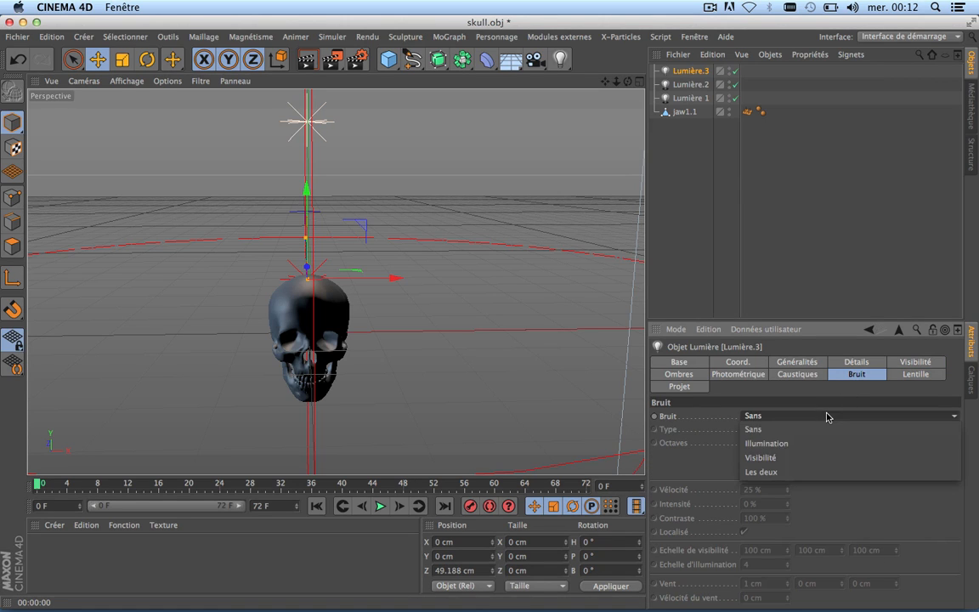
{"action": "left_click", "coordinate": [795, 473]}
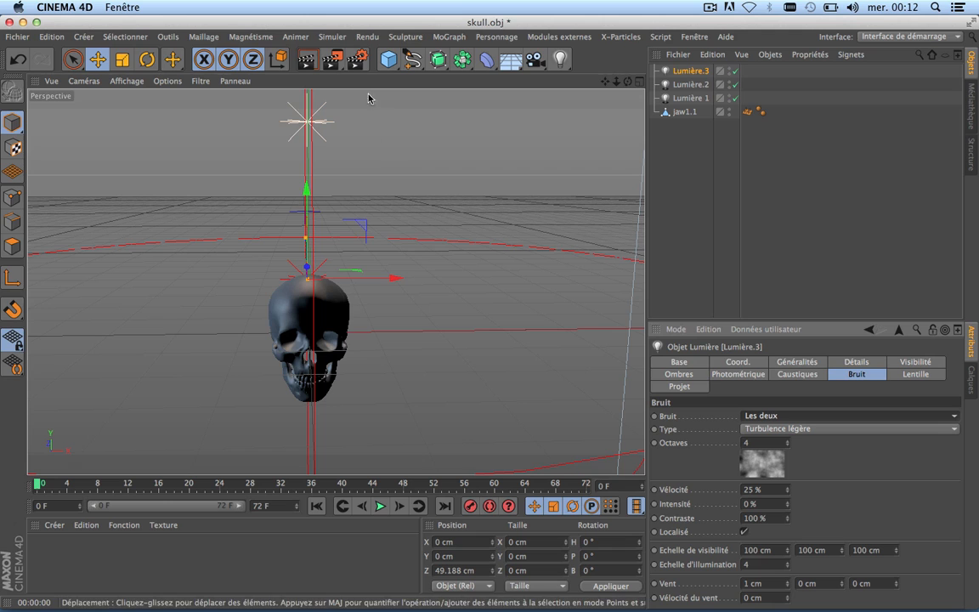
{"action": "left_click", "coordinate": [305, 61]}
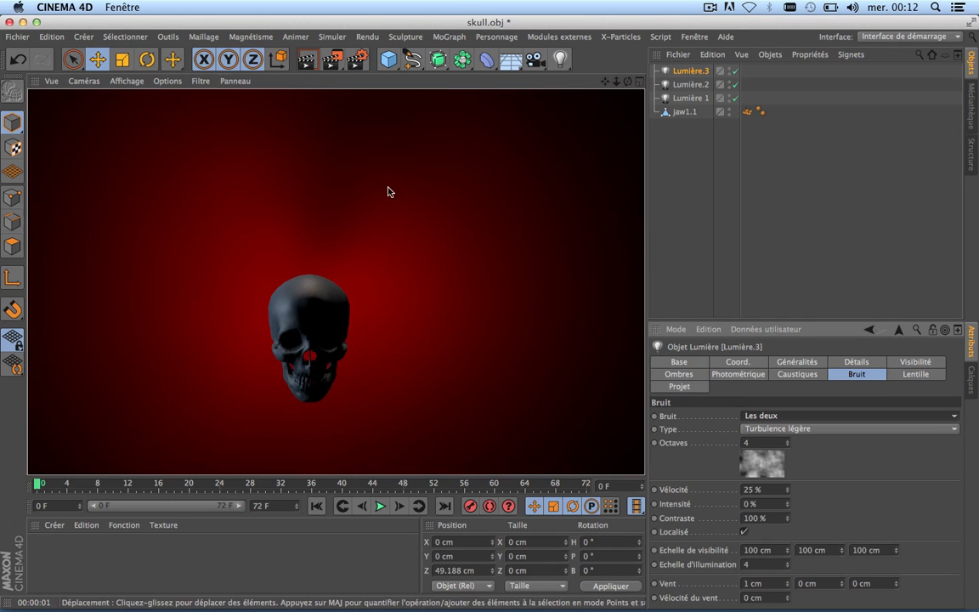
Enlarge Lumière.3's visible light sphere around the skull and hide that light in the editor view.
{"action": "left_click", "coordinate": [352, 291]}
{"action": "scroll", "coordinate": [319, 263], "scroll_direction": "down", "scroll_amount": 3}
{"action": "scroll", "coordinate": [533, 267], "scroll_direction": "down", "scroll_amount": 5}
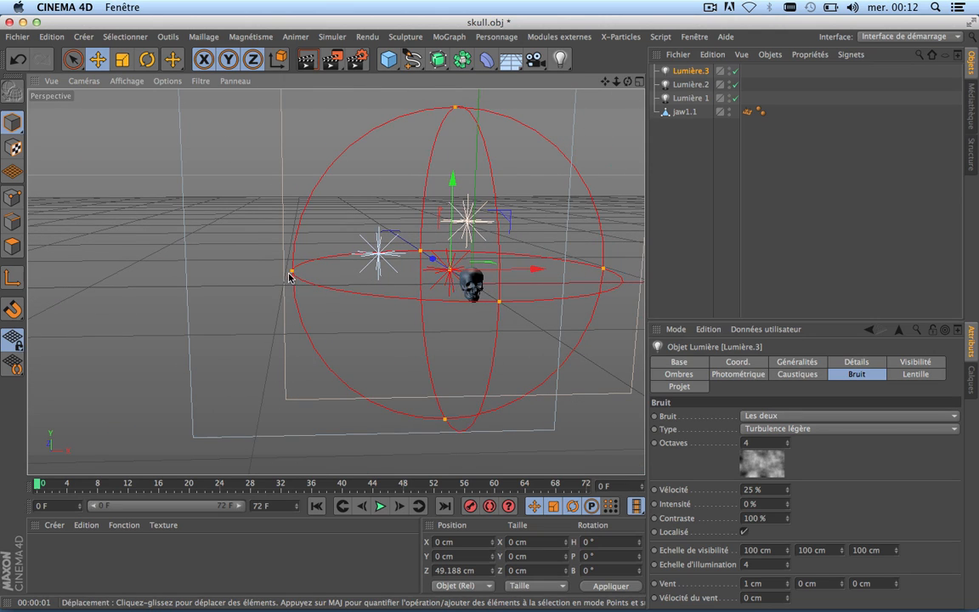
{"action": "left_click_drag", "start_coordinate": [289, 276], "coordinate": [245, 274]}
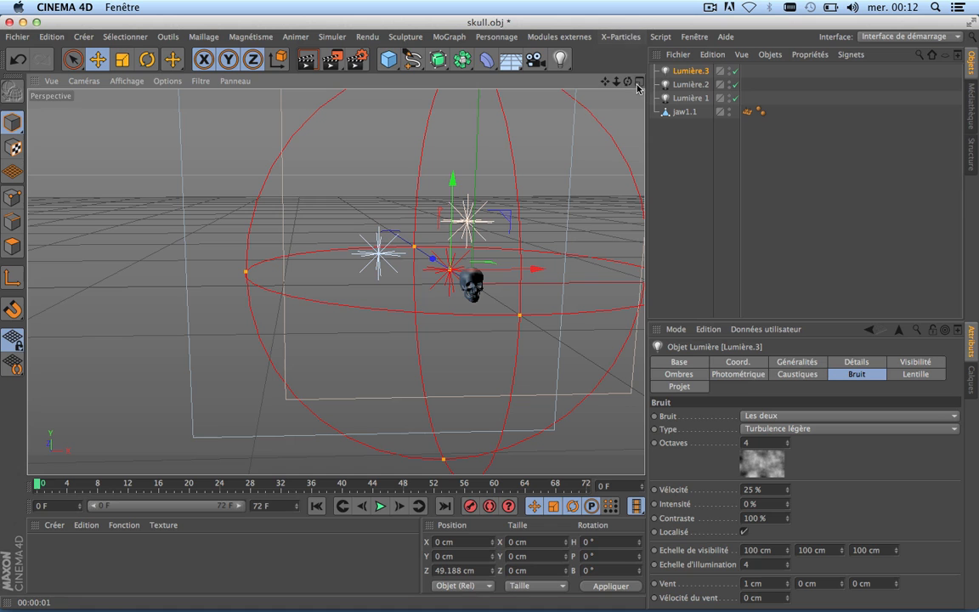
{"action": "scroll", "coordinate": [502, 276], "scroll_direction": "up", "scroll_amount": 10}
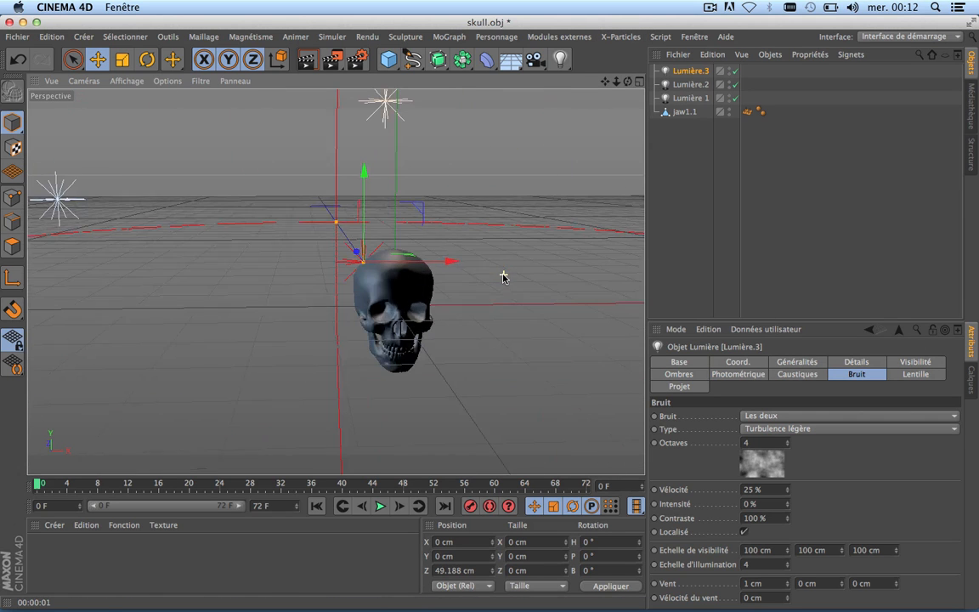
{"action": "left_click_drag", "start_coordinate": [604, 81], "coordinate": [336, 280]}
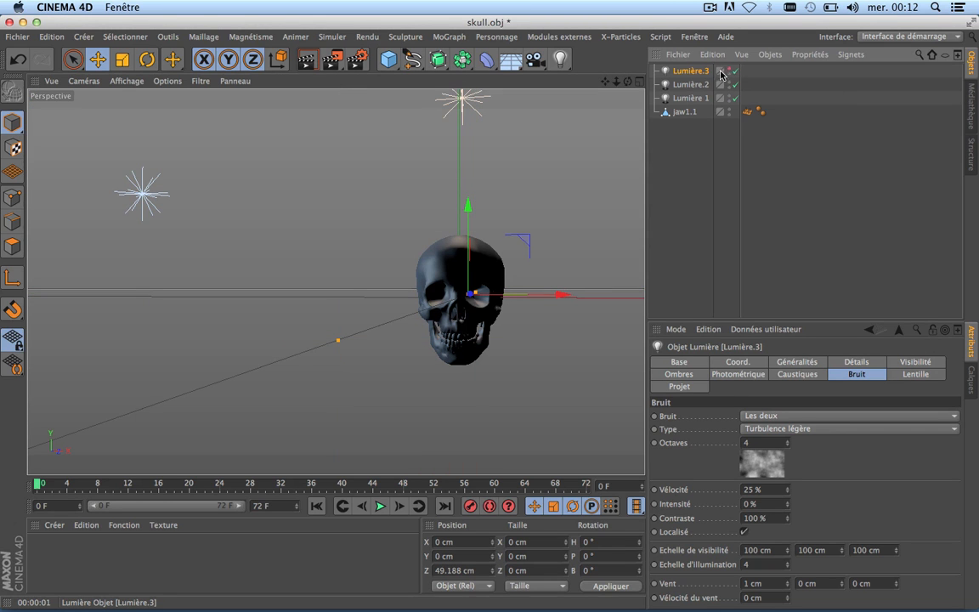
{"action": "left_click_drag", "start_coordinate": [627, 80], "coordinate": [337, 282]}
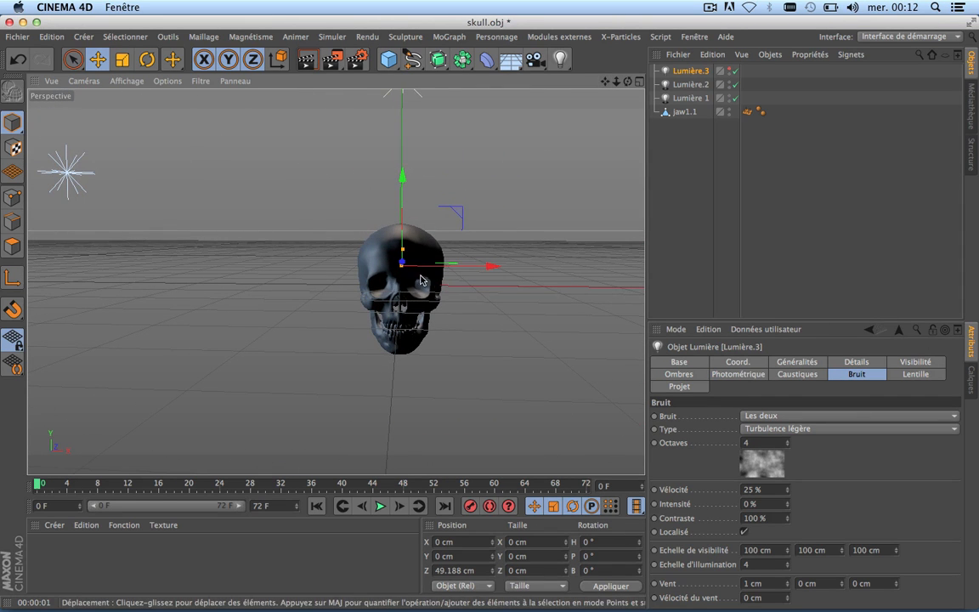
{"action": "scroll", "coordinate": [408, 282], "scroll_direction": "up", "scroll_amount": 5}
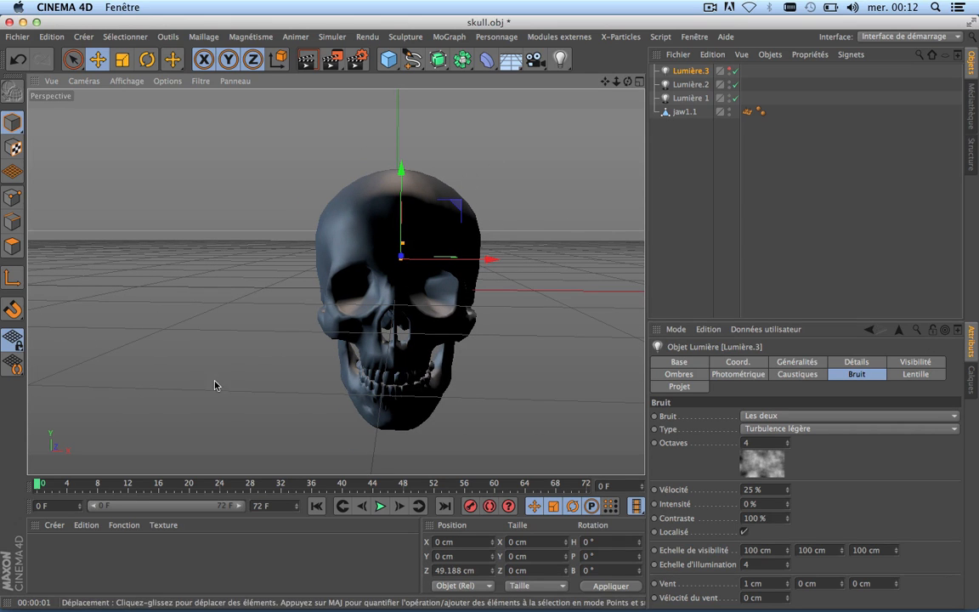
Create a new material and set its Couleur channel to white, RGB 255, 255, 255.
{"action": "double_click", "coordinate": [84, 570]}
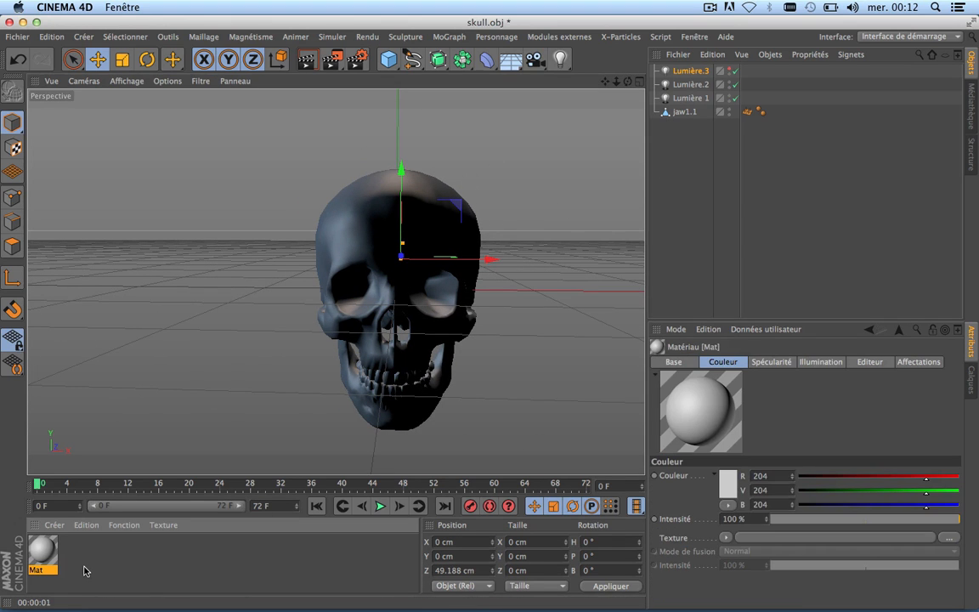
{"action": "double_click", "coordinate": [43, 547]}
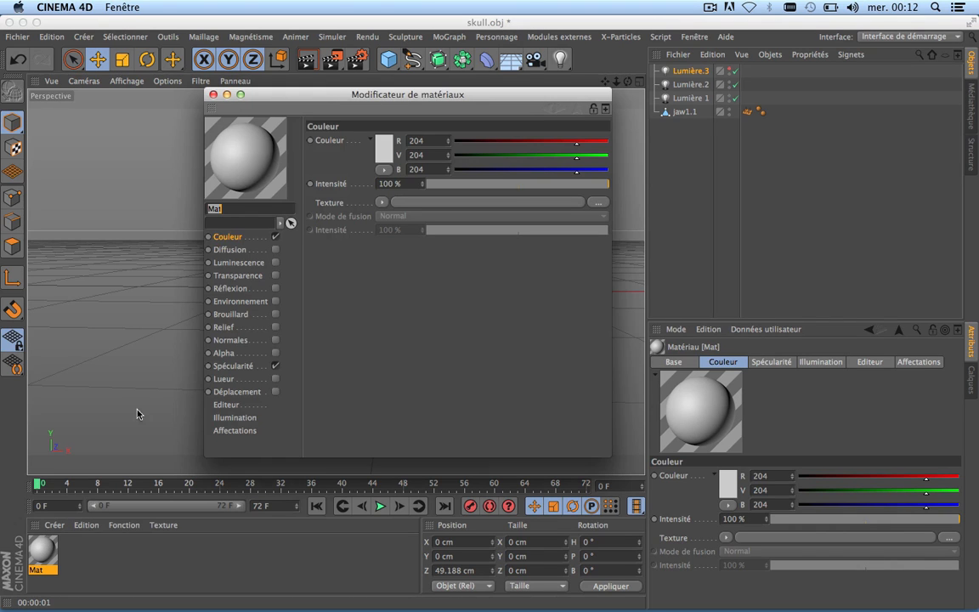
{"action": "left_click", "coordinate": [384, 150]}
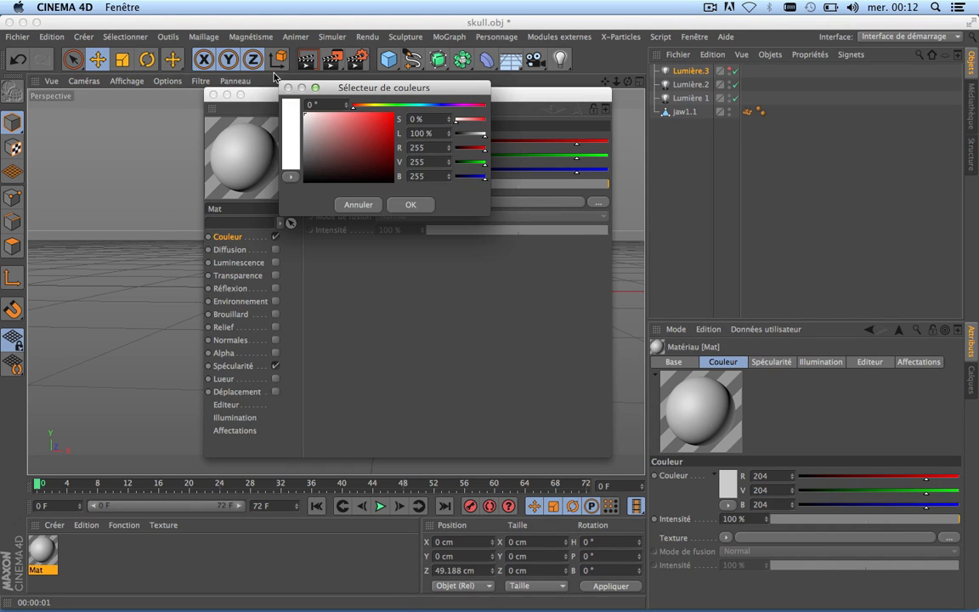
{"action": "left_click", "coordinate": [417, 205]}
Add a Bruit texture to the material's Couleur channel with a texture Intensité of 50 %.
{"action": "left_click", "coordinate": [381, 202]}
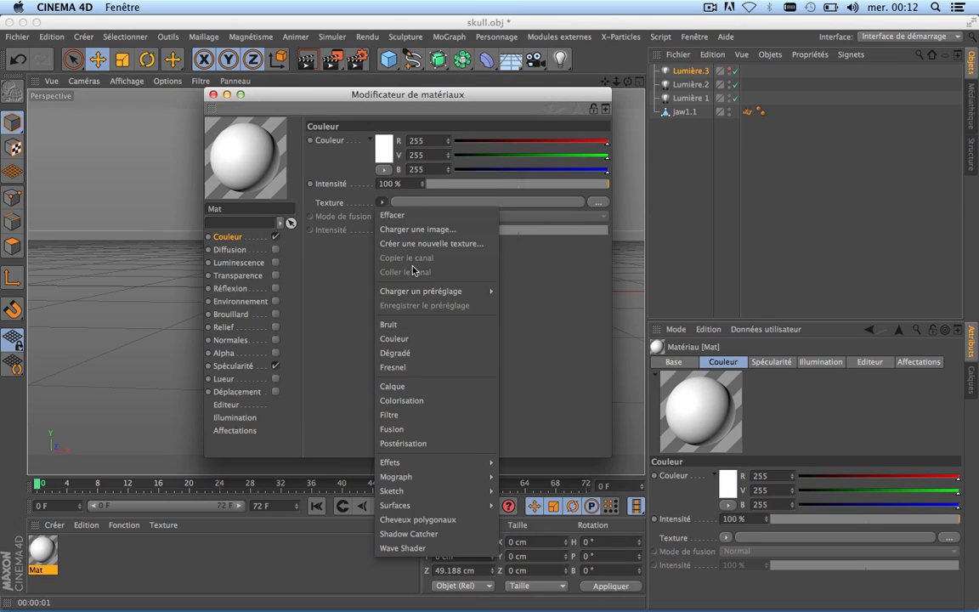
{"action": "left_click", "coordinate": [389, 326]}
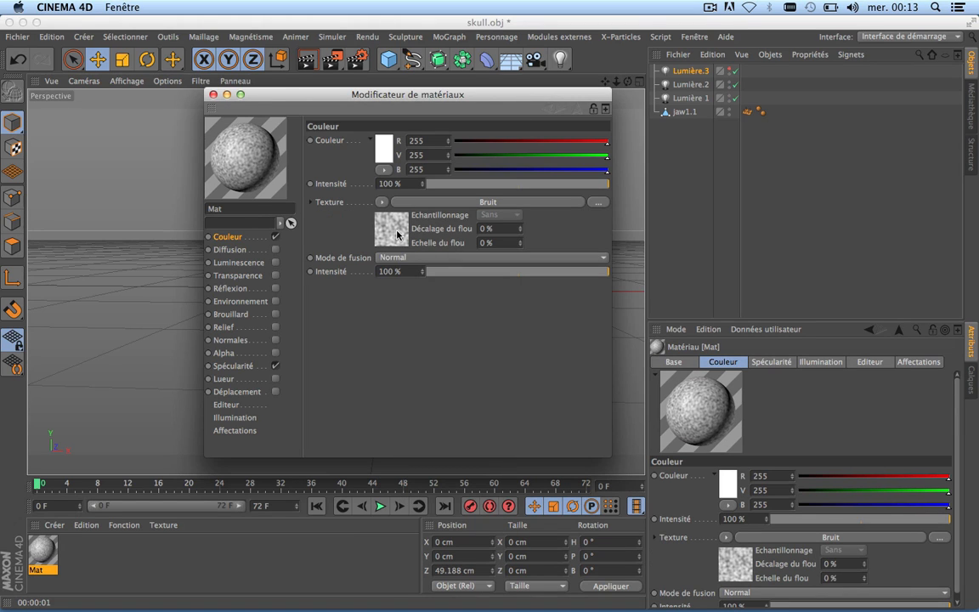
{"action": "left_click_drag", "start_coordinate": [526, 278], "coordinate": [517, 272]}
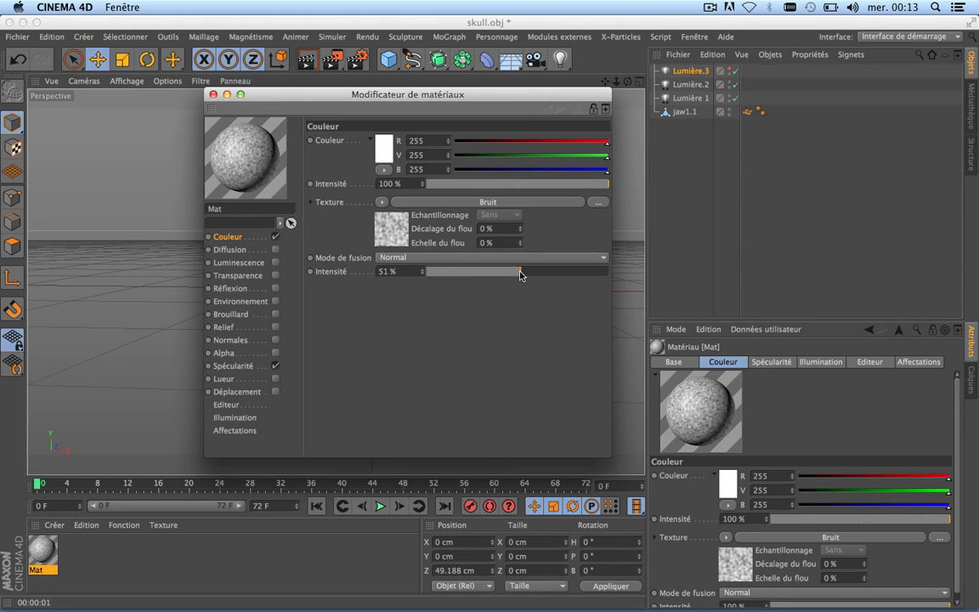
Set the Bruit texture's Source to 57 and its Echelle globale to 316 %.
{"action": "left_click", "coordinate": [403, 220]}
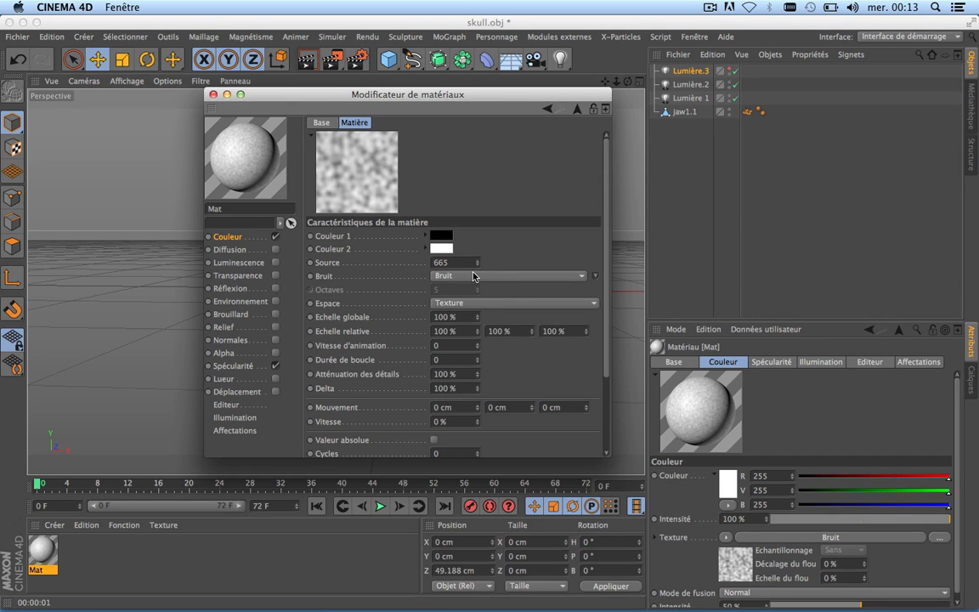
{"action": "left_click_drag", "start_coordinate": [477, 260], "coordinate": [477, 263]}
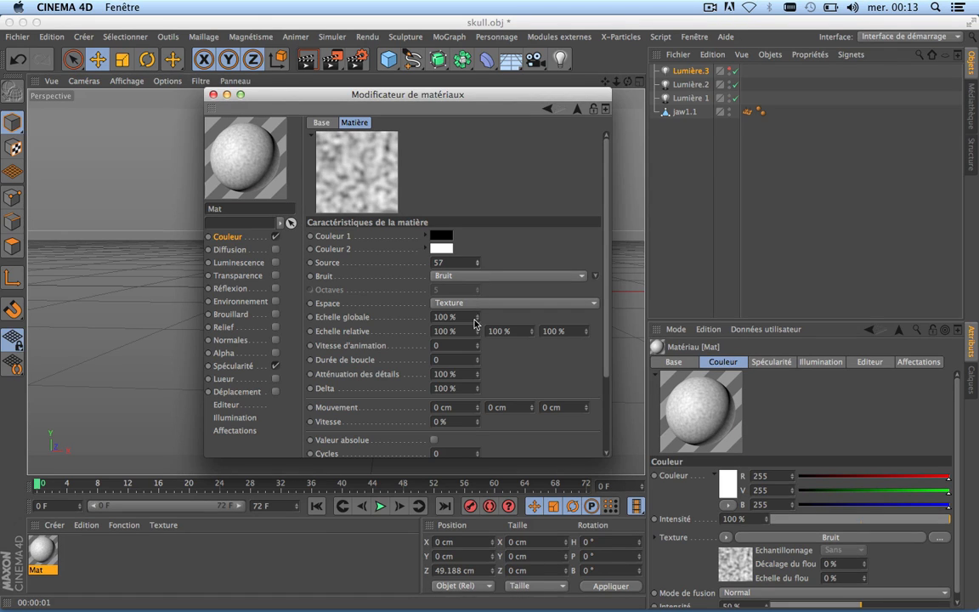
{"action": "left_click_drag", "start_coordinate": [474, 321], "coordinate": [477, 320]}
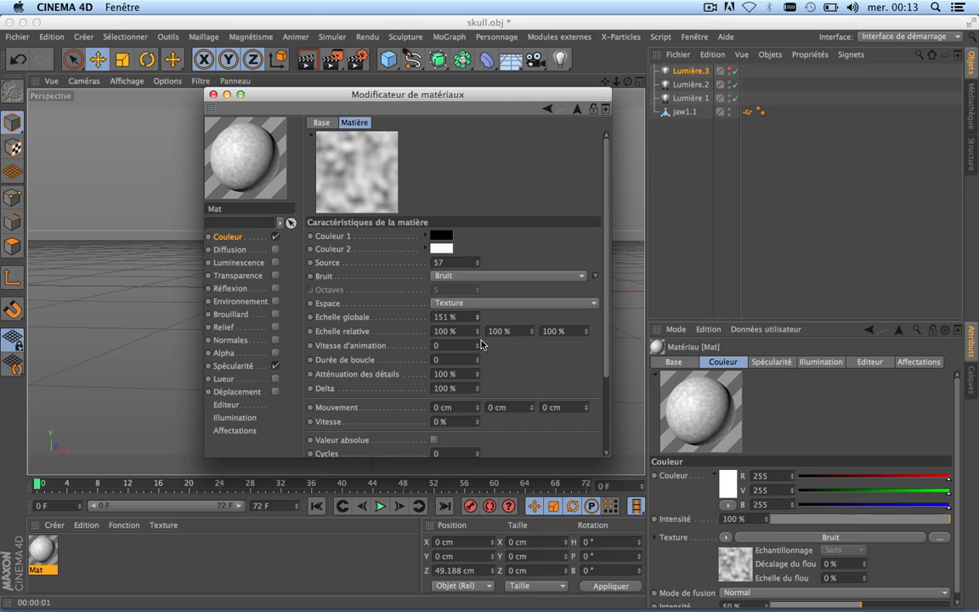
{"action": "left_click_drag", "start_coordinate": [534, 332], "coordinate": [532, 334]}
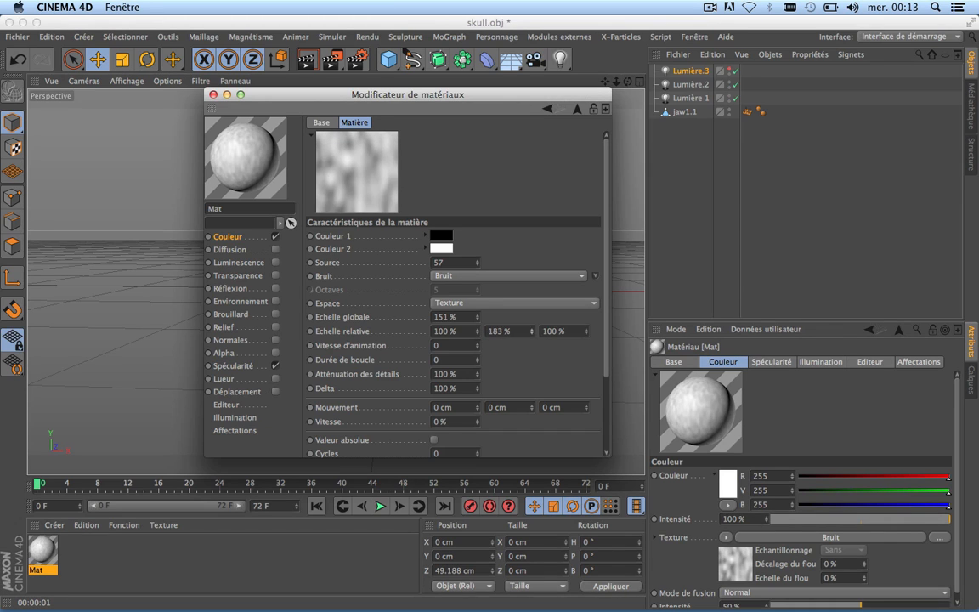
{"action": "left_click_drag", "start_coordinate": [477, 316], "coordinate": [477, 317]}
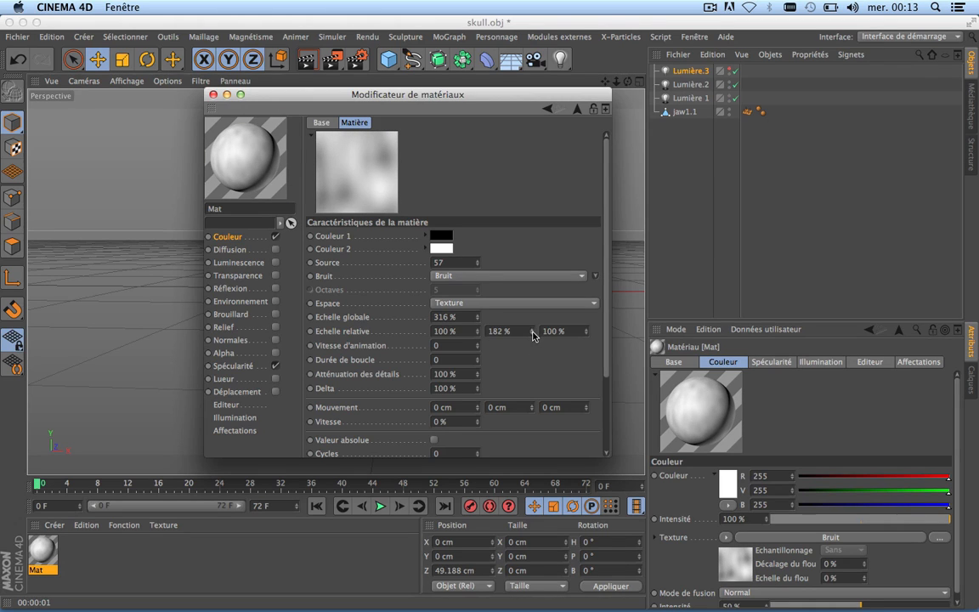
Set all three Echelle relative values of the Bruit texture to 50 % and close the material editor.
{"action": "left_click_drag", "start_coordinate": [532, 332], "coordinate": [531, 333]}
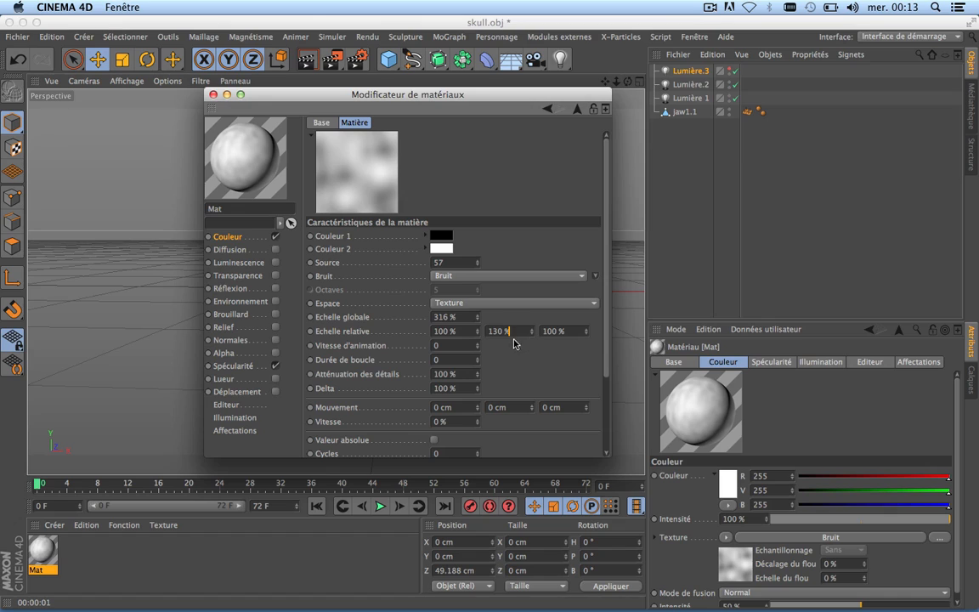
{"action": "double_click", "coordinate": [508, 331]}
{"action": "type", "text": "50"}
{"action": "key", "text": "Return"}
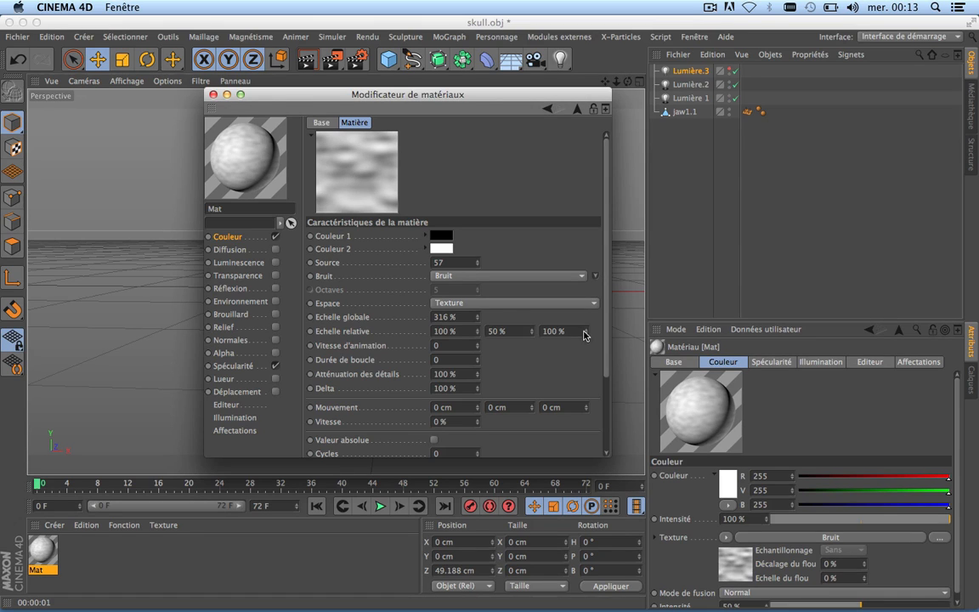
{"action": "left_click_drag", "start_coordinate": [586, 332], "coordinate": [585, 332]}
{"action": "double_click", "coordinate": [562, 330]}
{"action": "type", "text": "50"}
{"action": "key", "text": "Return"}
{"action": "double_click", "coordinate": [460, 330]}
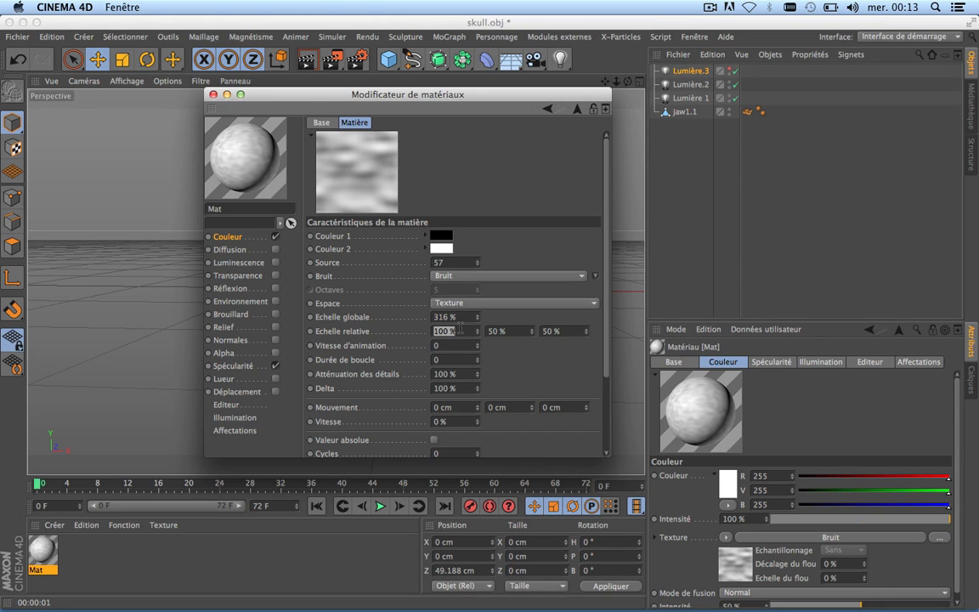
{"action": "type", "text": "50"}
{"action": "key", "text": "Return"}
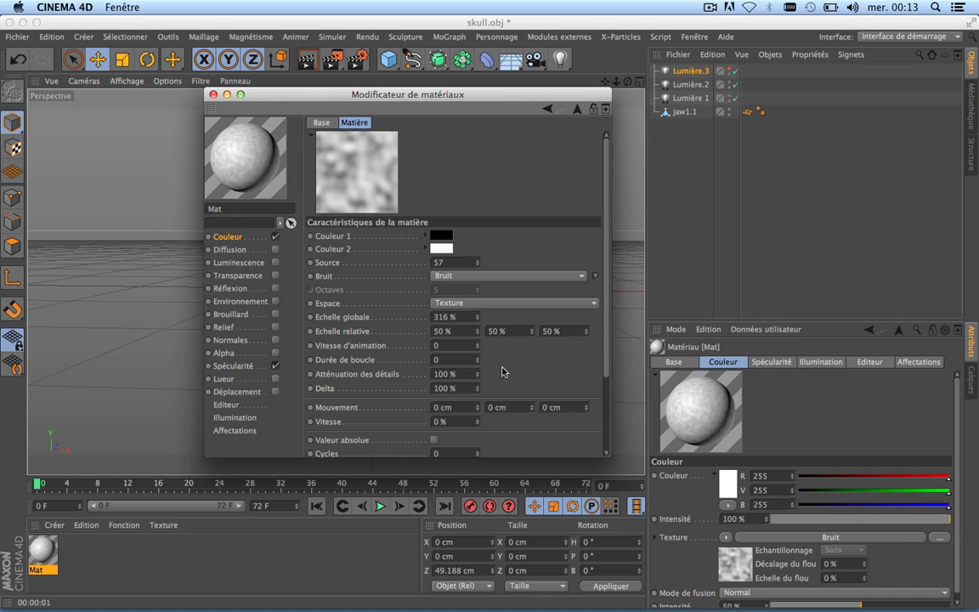
{"action": "left_click", "coordinate": [213, 94]}
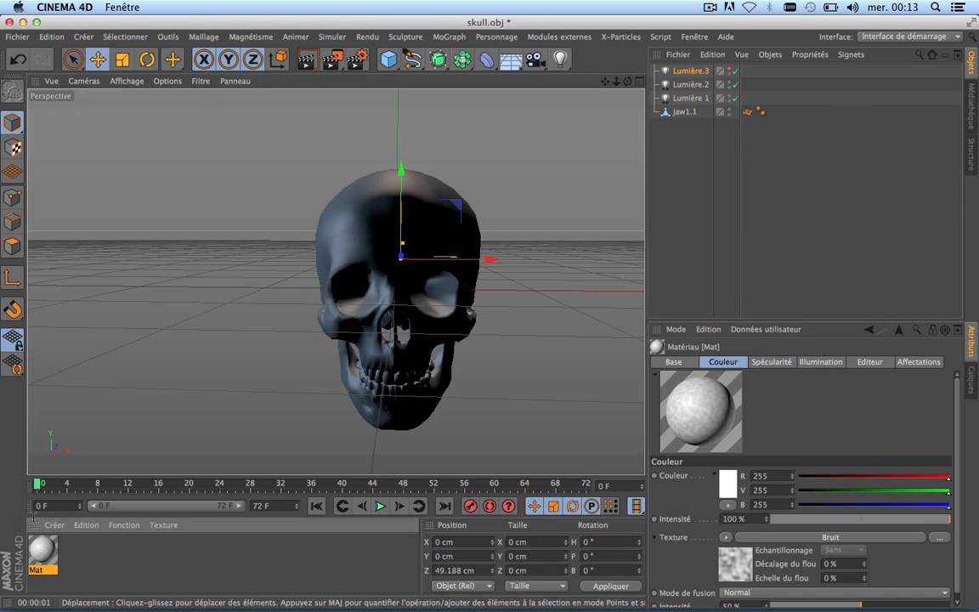
Apply the Mat material to the skull and render the Perspective view from the front and from an angle.
{"action": "mouse_move", "coordinate": [42, 555]}
{"action": "left_mouse_down"}
{"action": "mouse_move", "coordinate": [341, 164]}
{"action": "mouse_move", "coordinate": [372, 214]}
{"action": "left_mouse_up"}
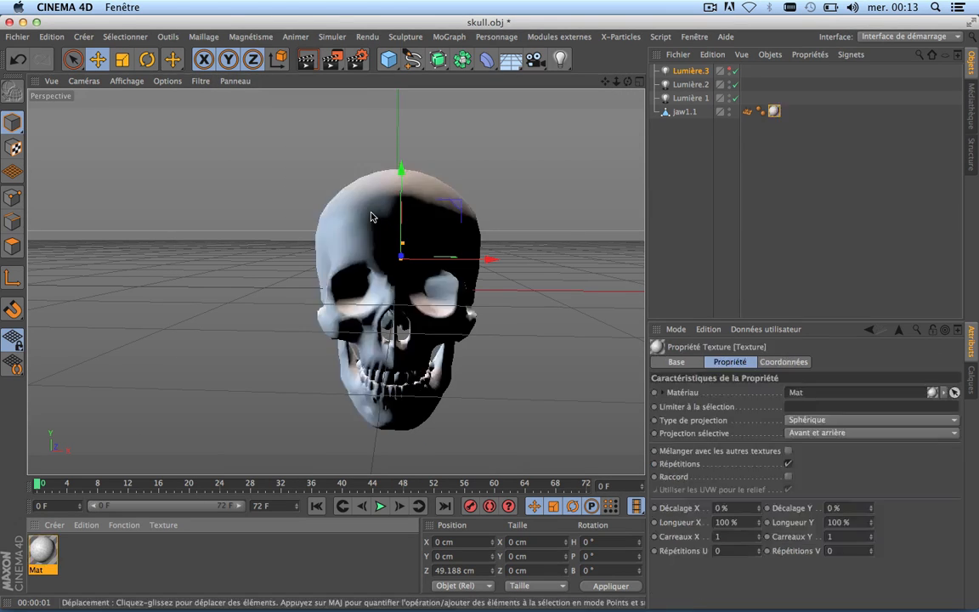
{"action": "left_click", "coordinate": [311, 64]}
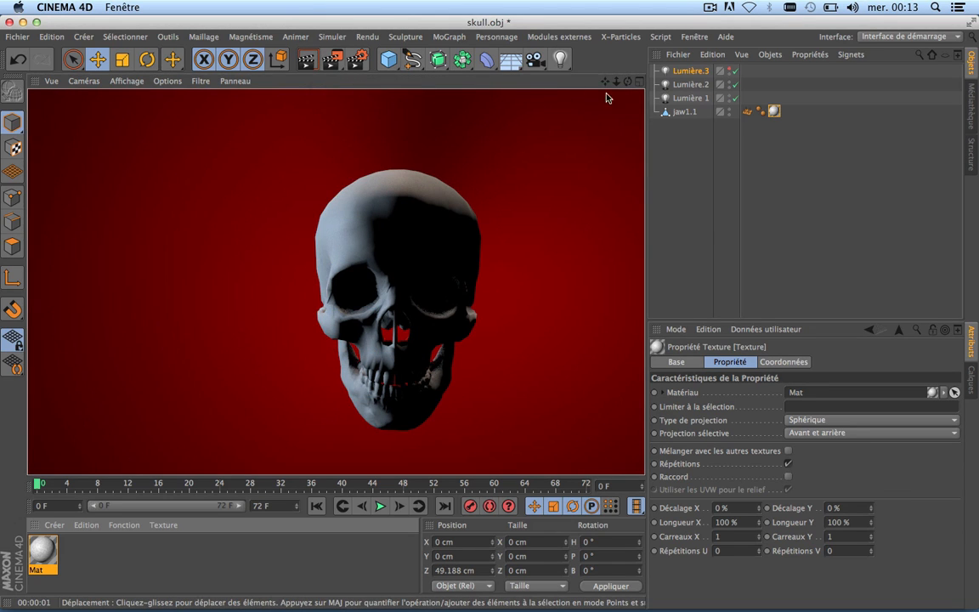
{"action": "left_click_drag", "start_coordinate": [606, 81], "coordinate": [327, 280]}
{"action": "mouse_move", "coordinate": [627, 81]}
{"action": "left_mouse_down"}
{"action": "mouse_move", "coordinate": [519, 257]}
{"action": "mouse_move", "coordinate": [548, 255]}
{"action": "left_mouse_up"}
{"action": "left_click_drag", "start_coordinate": [605, 81], "coordinate": [340, 281]}
{"action": "left_click", "coordinate": [308, 61]}
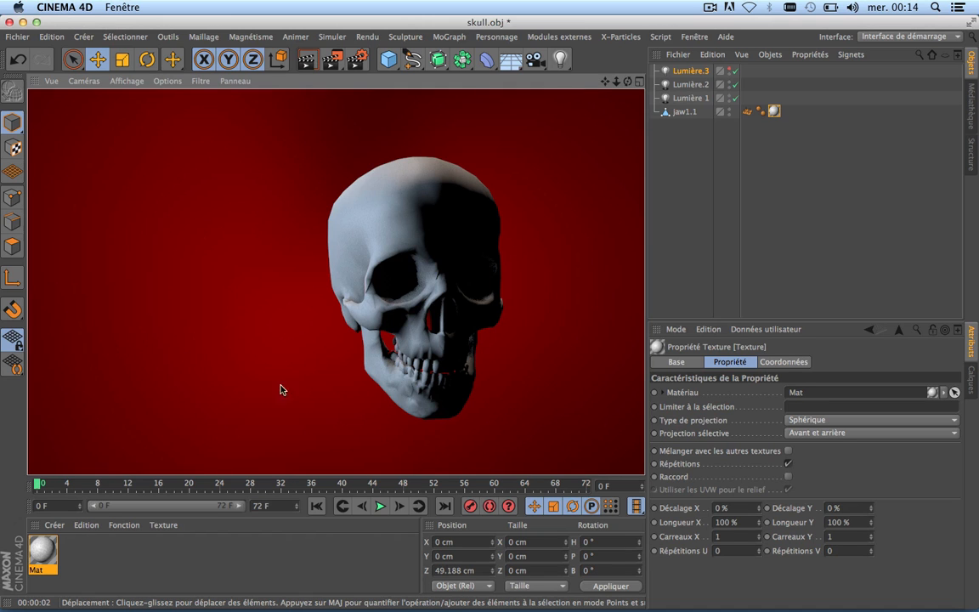
Rename the skull object jaw1.1 as "Mort 1".
{"action": "scroll", "coordinate": [366, 278], "scroll_direction": "down", "scroll_amount": 10}
{"action": "scroll", "coordinate": [365, 277], "scroll_direction": "up", "scroll_amount": 5}
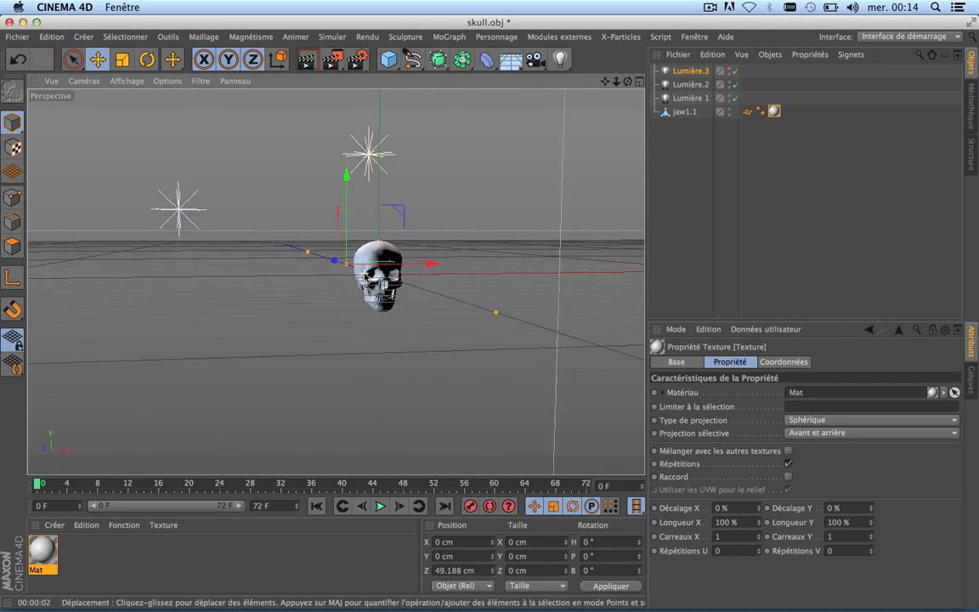
{"action": "left_click", "coordinate": [685, 112]}
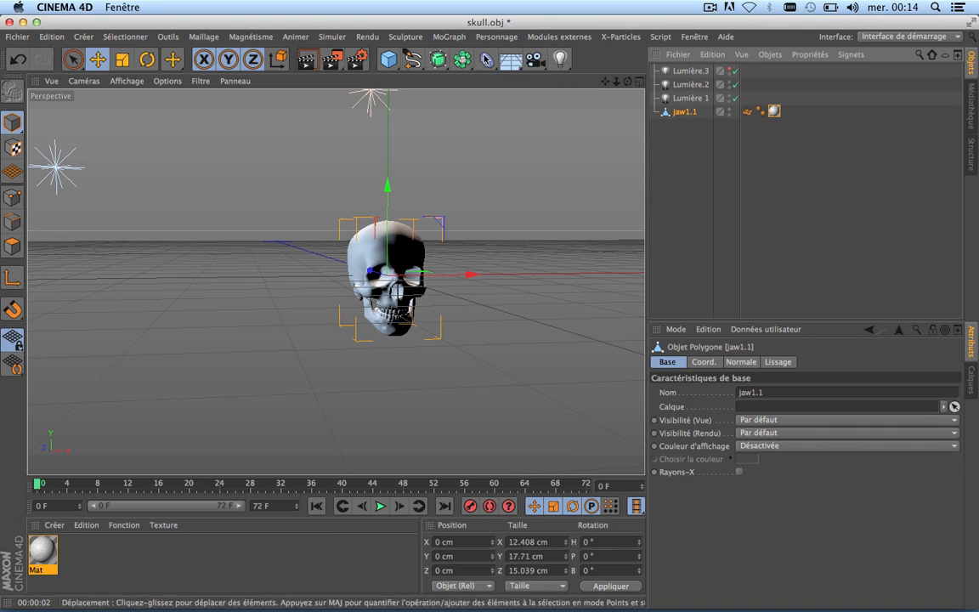
{"action": "double_click", "coordinate": [679, 113]}
{"action": "type", "text": "Tête 1"}
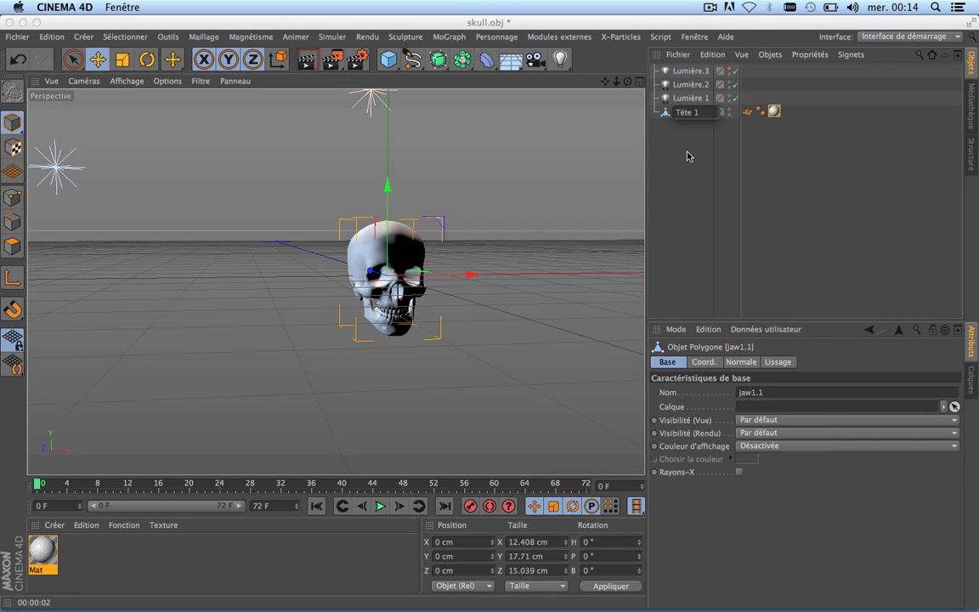
{"action": "double_click", "coordinate": [685, 114]}
{"action": "type", "text": "Mort 1"}
{"action": "left_click", "coordinate": [702, 236]}
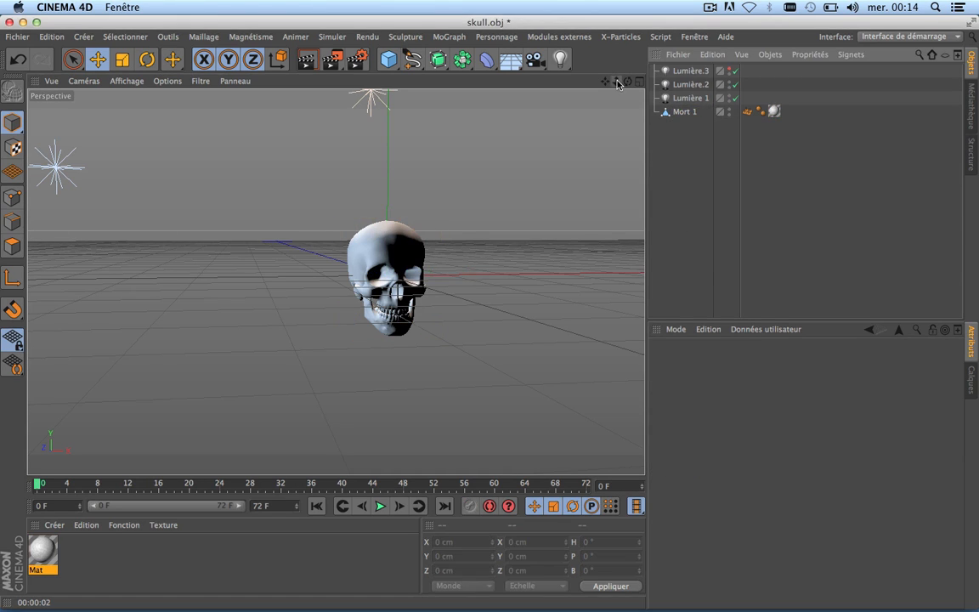
Examine the Mort 1 skull at close range and reframe it in the Perspective view.
{"action": "left_click", "coordinate": [387, 272]}
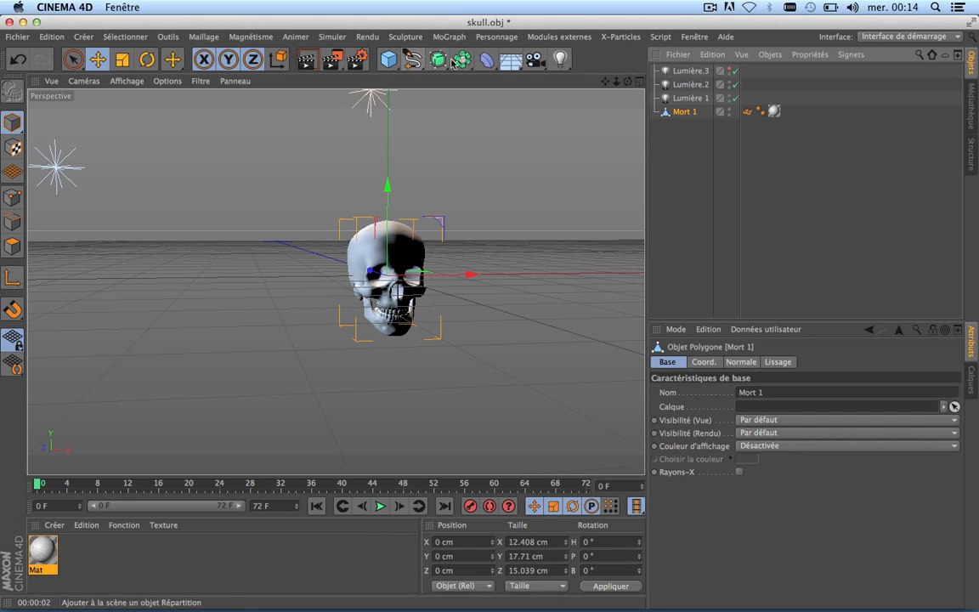
{"action": "scroll", "coordinate": [391, 247], "scroll_direction": "up", "scroll_amount": 2}
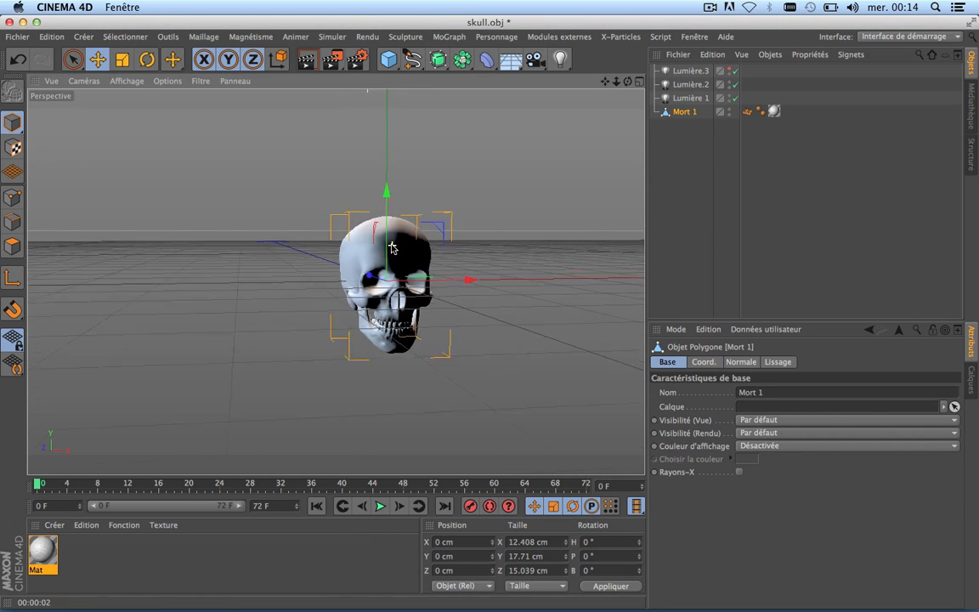
{"action": "scroll", "coordinate": [391, 248], "scroll_direction": "up", "scroll_amount": 5}
{"action": "scroll", "coordinate": [392, 248], "scroll_direction": "down", "scroll_amount": 3}
{"action": "left_click_drag", "start_coordinate": [605, 82], "coordinate": [585, 21]}
{"action": "scroll", "coordinate": [355, 173], "scroll_direction": "up", "scroll_amount": 1}
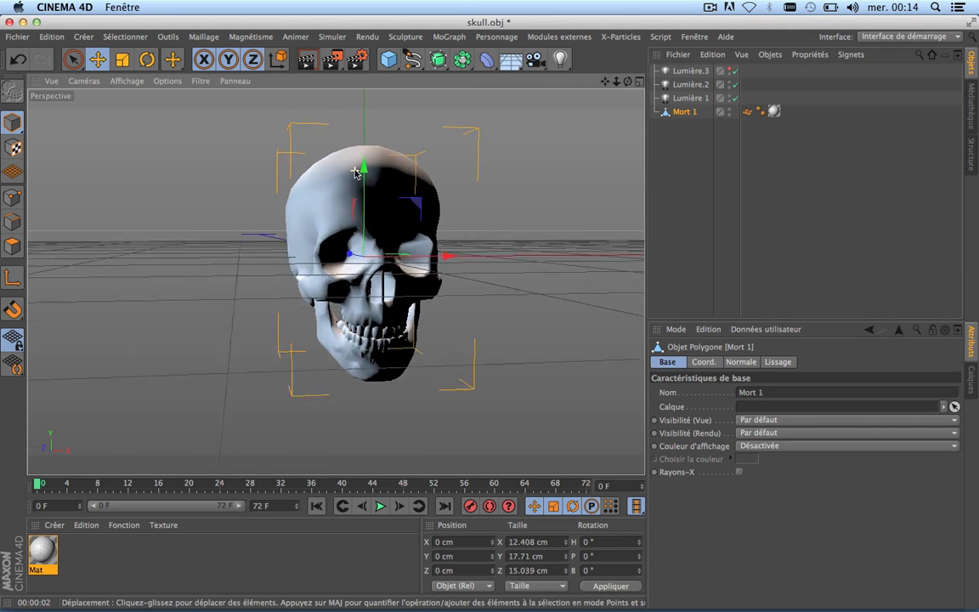
{"action": "scroll", "coordinate": [356, 173], "scroll_direction": "up", "scroll_amount": 3}
{"action": "scroll", "coordinate": [418, 286], "scroll_direction": "down", "scroll_amount": 1}
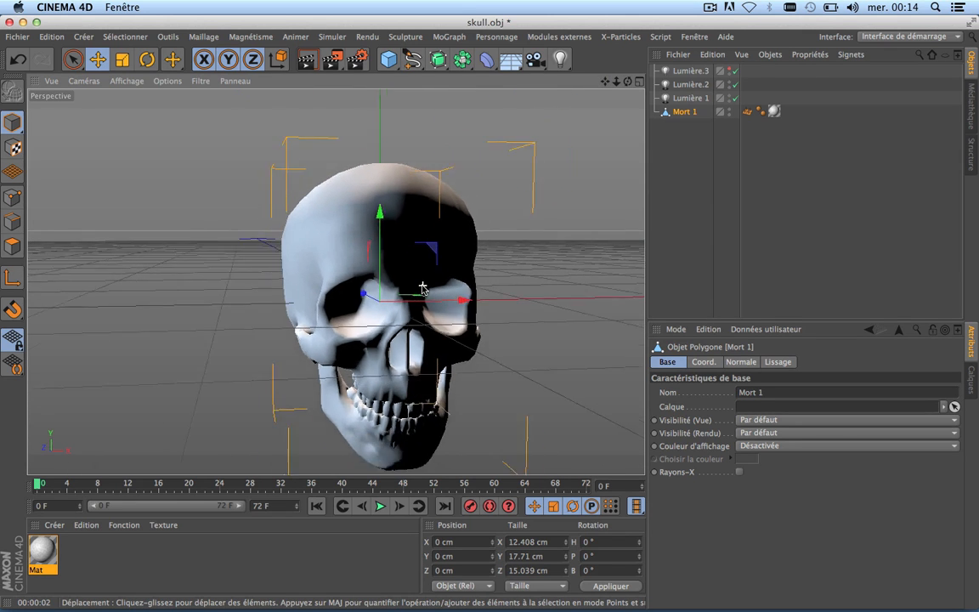
{"action": "scroll", "coordinate": [423, 289], "scroll_direction": "down", "scroll_amount": 2}
{"action": "scroll", "coordinate": [416, 284], "scroll_direction": "up", "scroll_amount": 1}
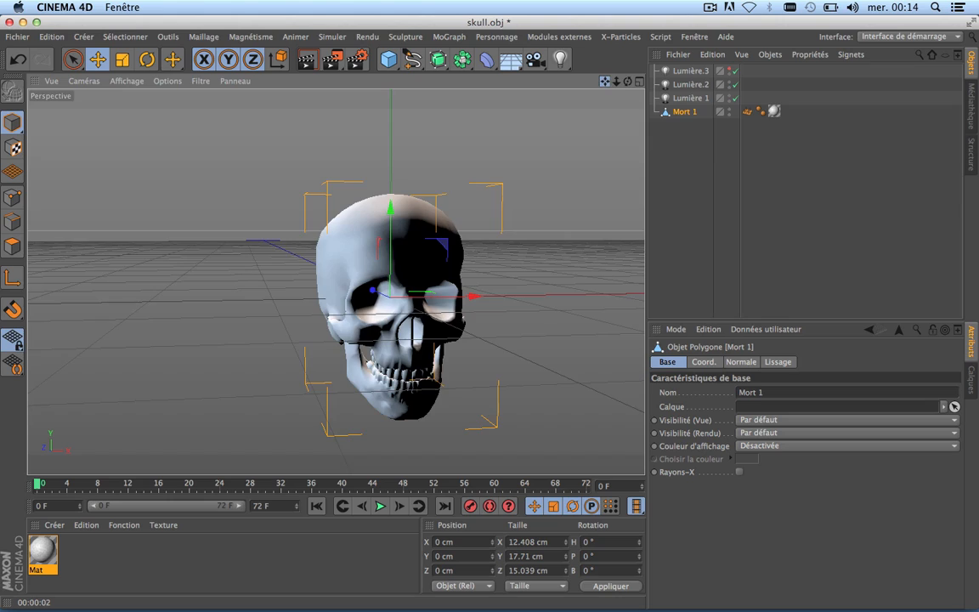
{"action": "left_click_drag", "start_coordinate": [606, 82], "coordinate": [606, 121]}
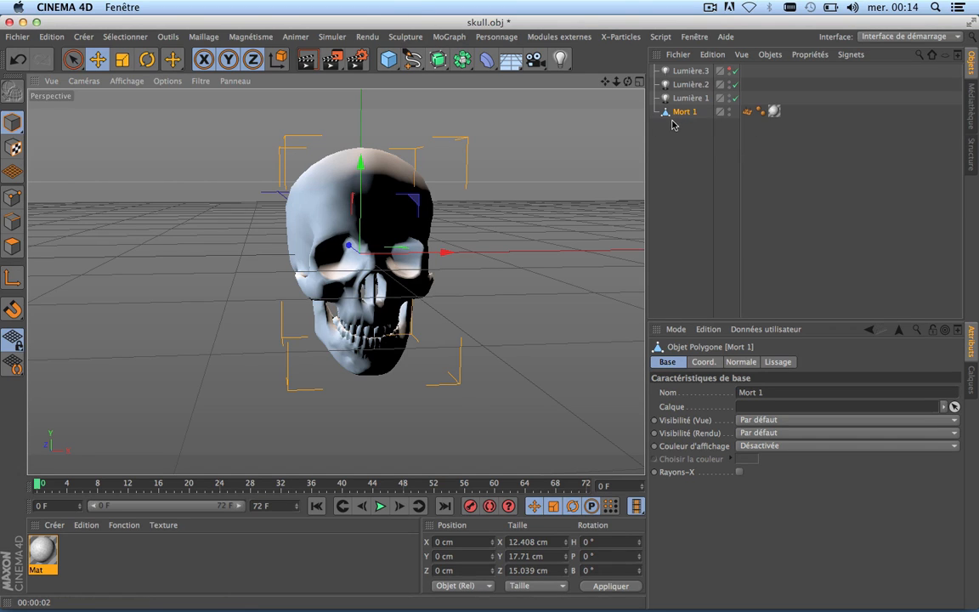
Add a Surface de subdivision object to the scene and delete it.
{"action": "left_click", "coordinate": [438, 61]}
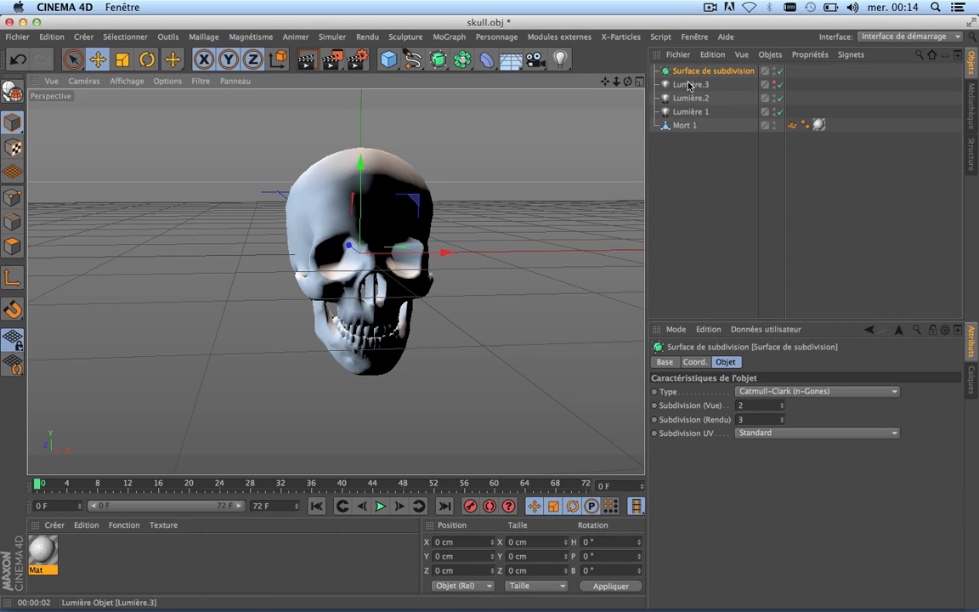
{"action": "key", "text": "Delete"}
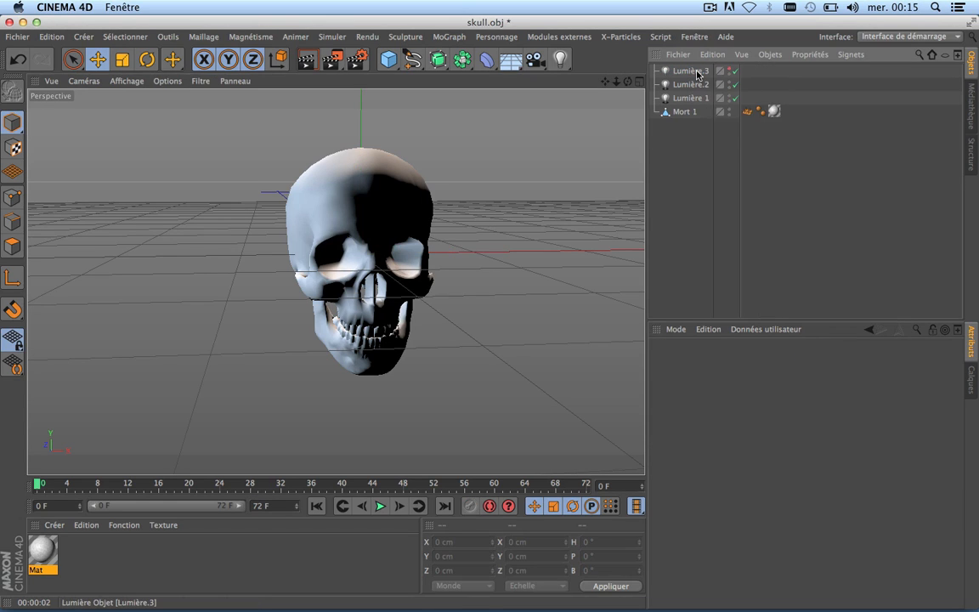
Duplicate the Mort 1 skull and rename the copy "Mort 2".
{"action": "left_click", "coordinate": [680, 119]}
{"action": "key", "text": "h"}
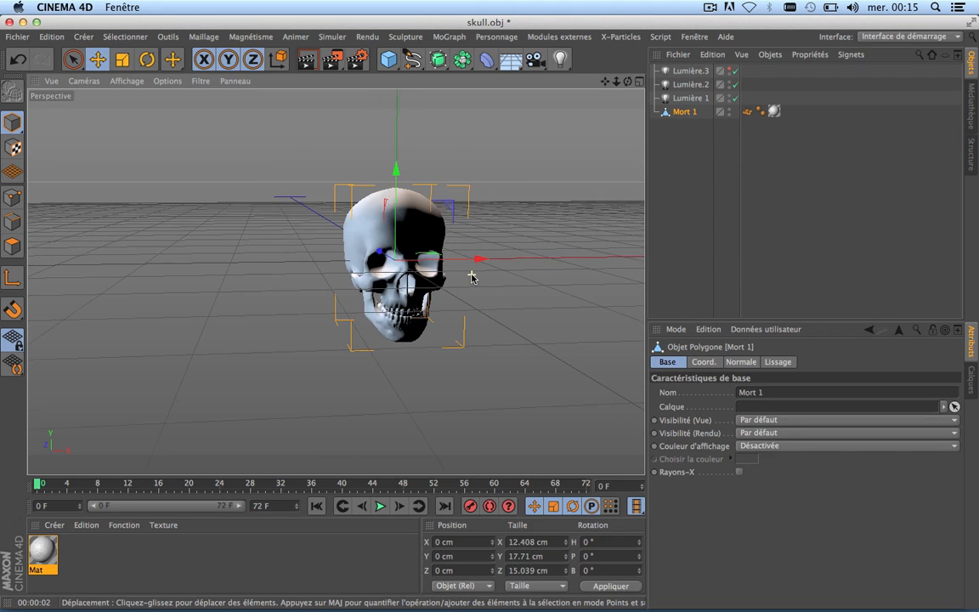
{"action": "left_click_drag", "start_coordinate": [628, 82], "coordinate": [336, 281]}
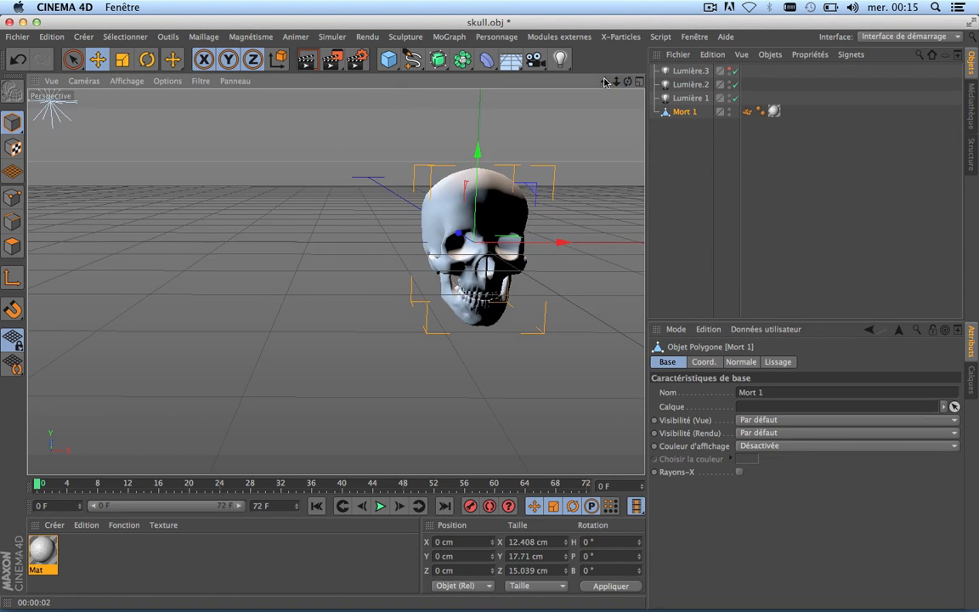
{"action": "left_click_drag", "start_coordinate": [605, 82], "coordinate": [335, 282]}
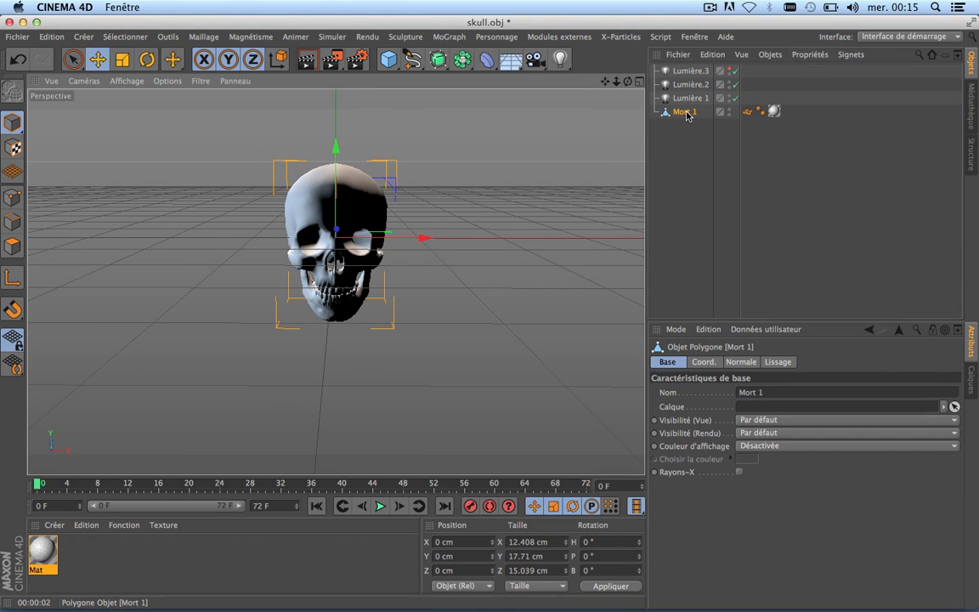
{"action": "left_click_drag", "start_coordinate": [605, 81], "coordinate": [337, 282]}
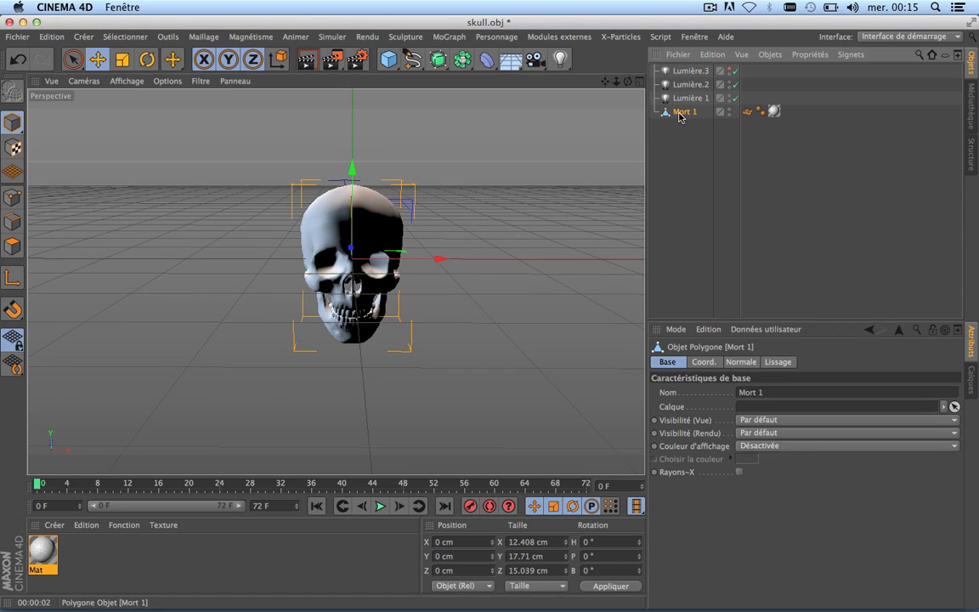
{"action": "mouse_move", "coordinate": [679, 113]}
{"action": "left_mouse_down", "text": "ctrl"}
{"action": "mouse_move", "coordinate": [688, 72]}
{"action": "mouse_move", "coordinate": [690, 165]}
{"action": "mouse_move", "coordinate": [683, 128]}
{"action": "left_mouse_up", "text": "ctrl"}
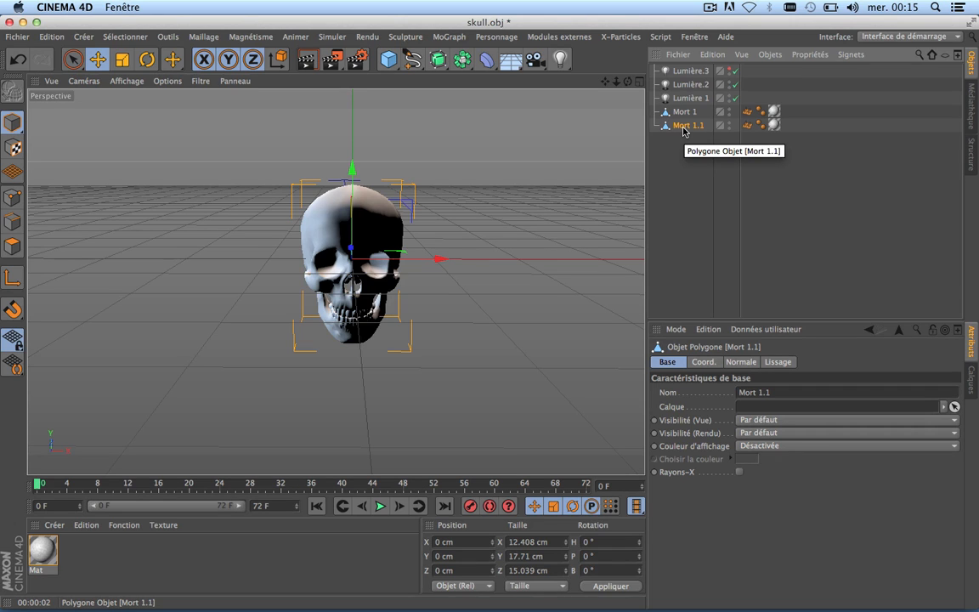
{"action": "double_click", "coordinate": [684, 127]}
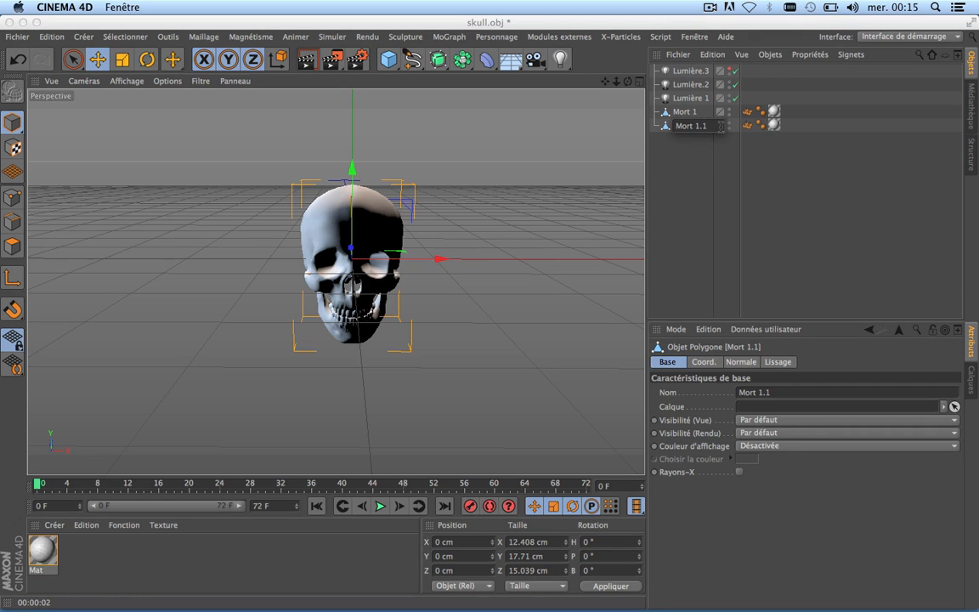
{"action": "type", "text": "2"}
{"action": "left_click", "coordinate": [709, 164]}
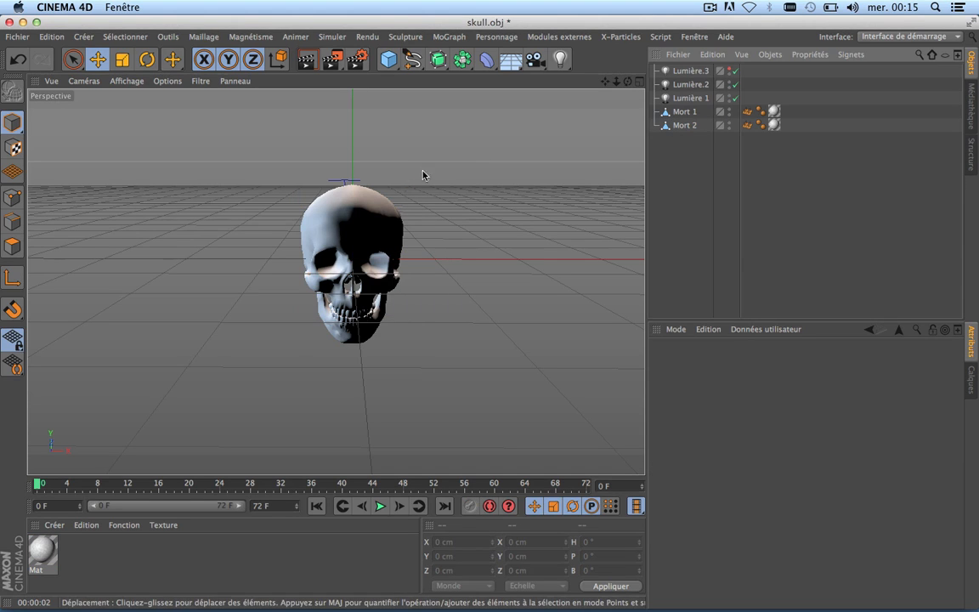
Create a second material and set its Couleur to dark grey, with R, V and B at 54.
{"action": "double_click", "coordinate": [99, 557]}
{"action": "double_click", "coordinate": [38, 554]}
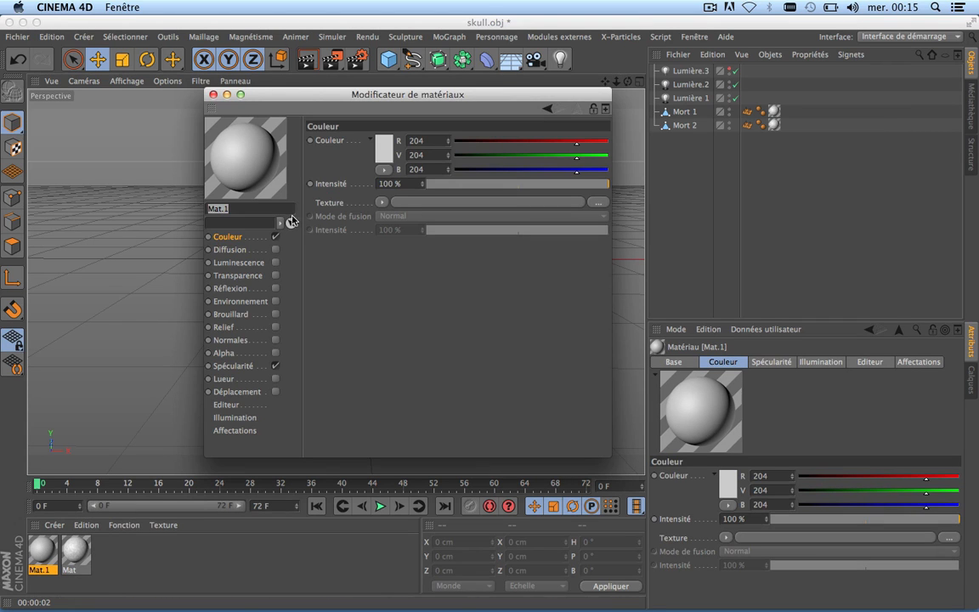
{"action": "left_click", "coordinate": [391, 155]}
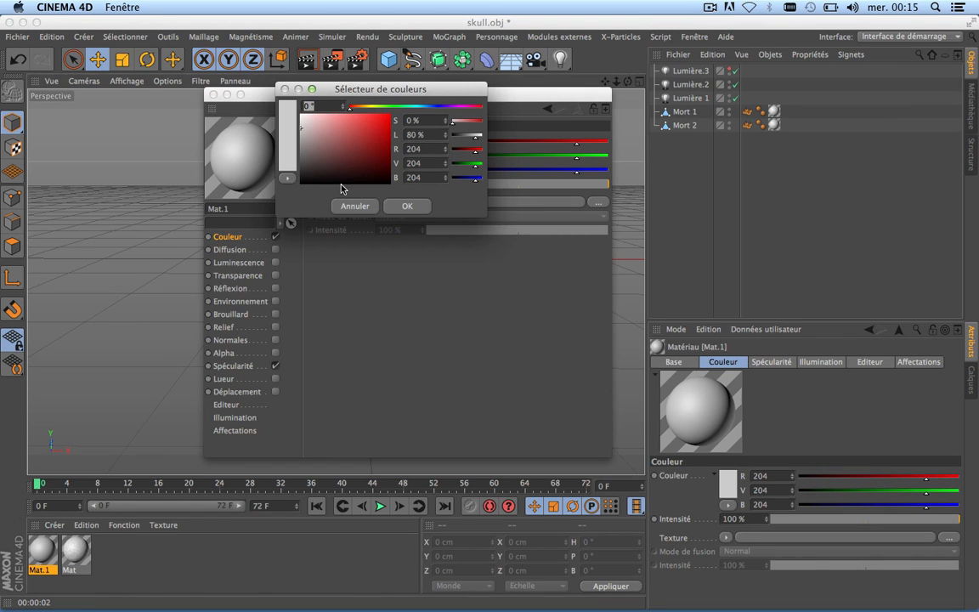
{"action": "left_click_drag", "start_coordinate": [303, 129], "coordinate": [288, 169]}
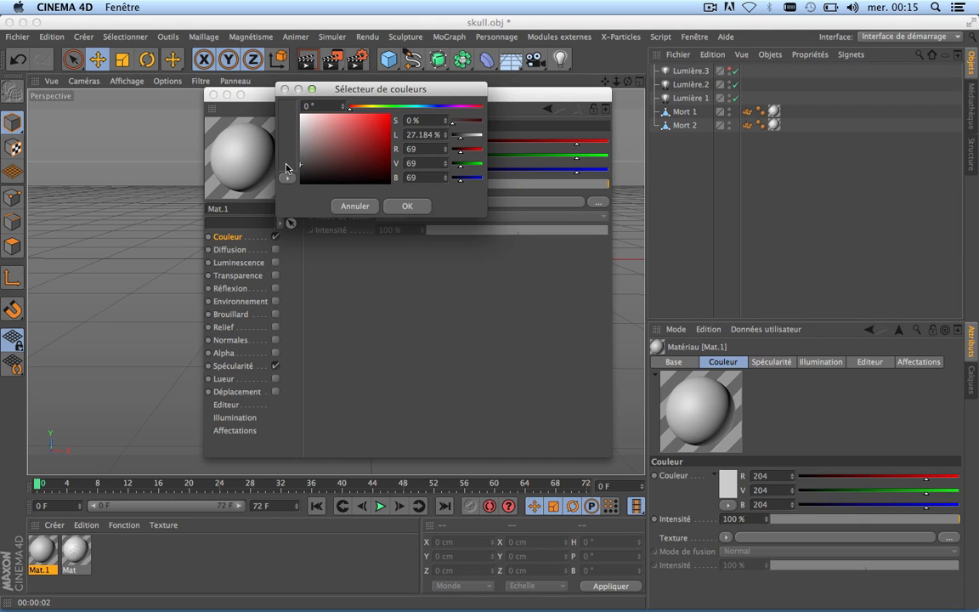
{"action": "left_click_drag", "start_coordinate": [286, 167], "coordinate": [286, 171]}
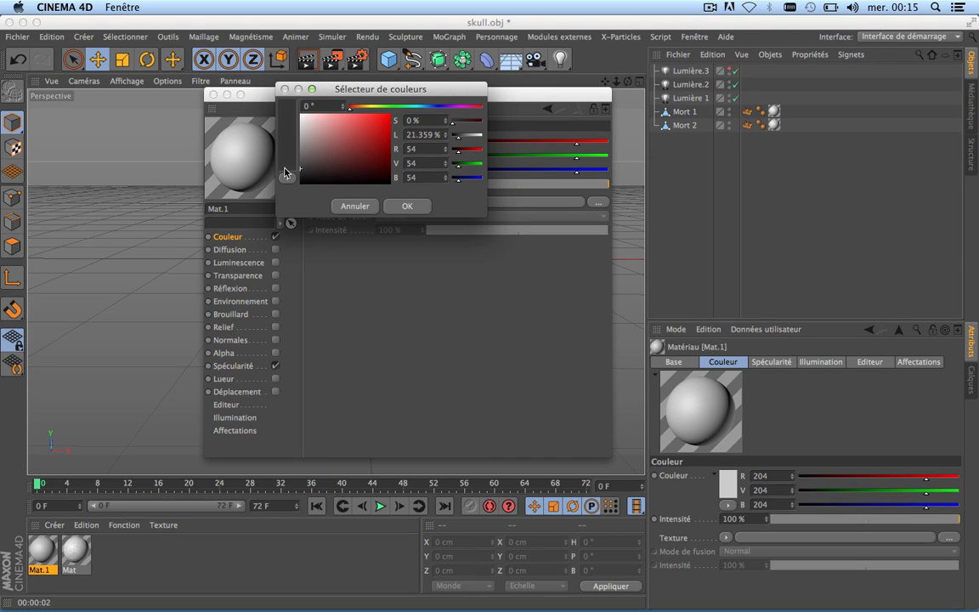
{"action": "left_click", "coordinate": [410, 208]}
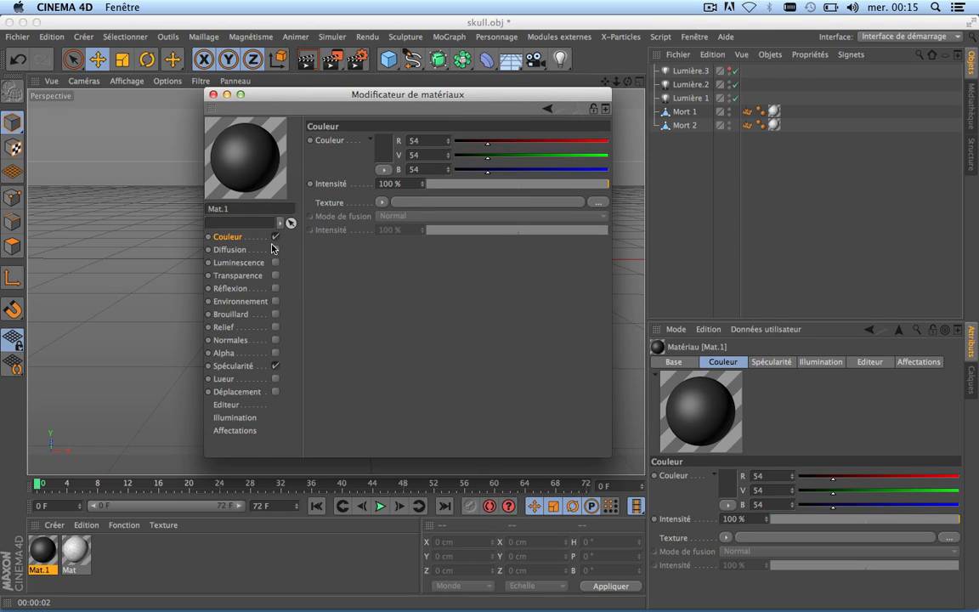
Load a Fresnel texture into the dark material's Couleur channel, set its Intensité to 8 %, and close the material editor.
{"action": "left_click", "coordinate": [382, 202]}
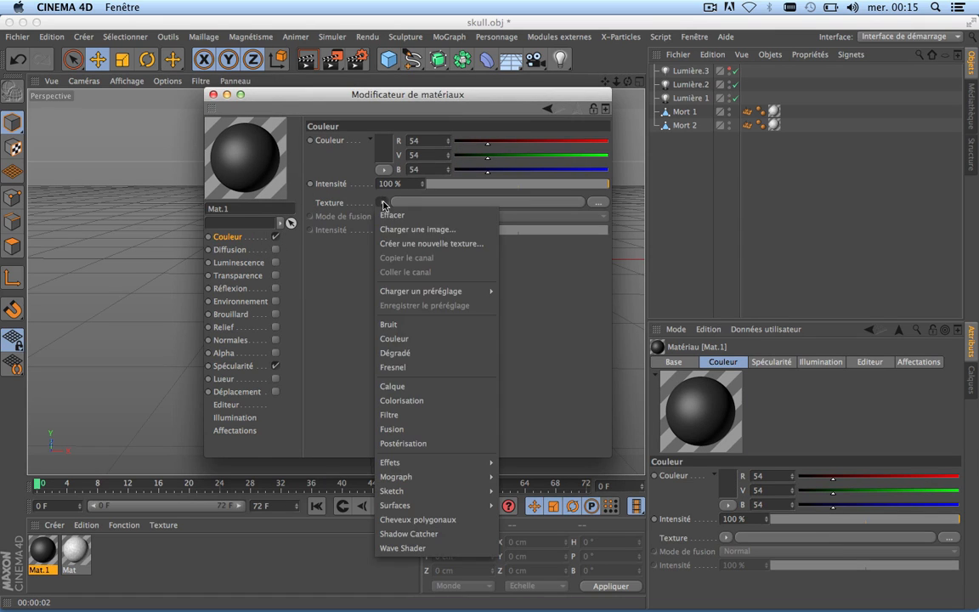
{"action": "left_click", "coordinate": [432, 367]}
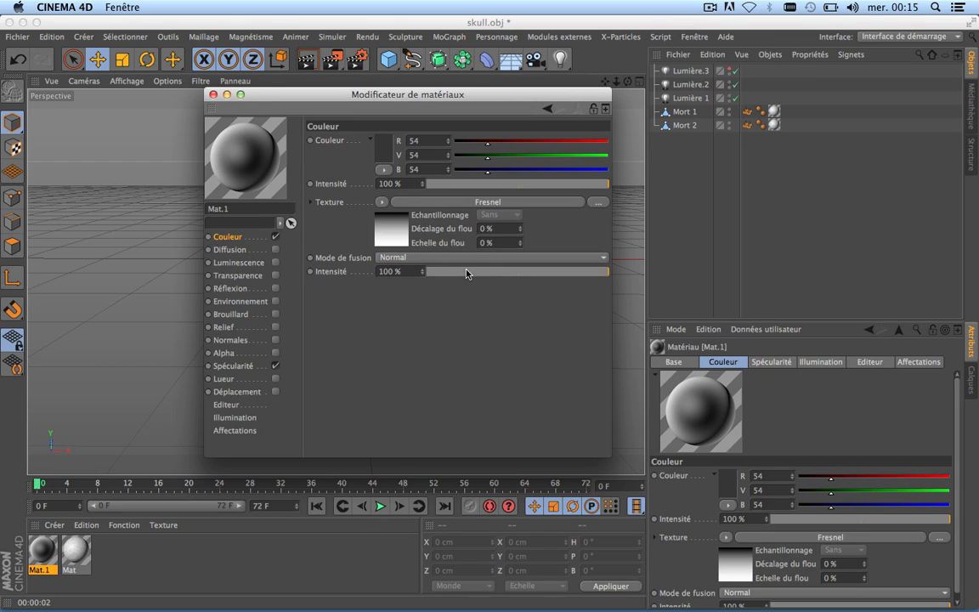
{"action": "left_click_drag", "start_coordinate": [466, 271], "coordinate": [439, 274]}
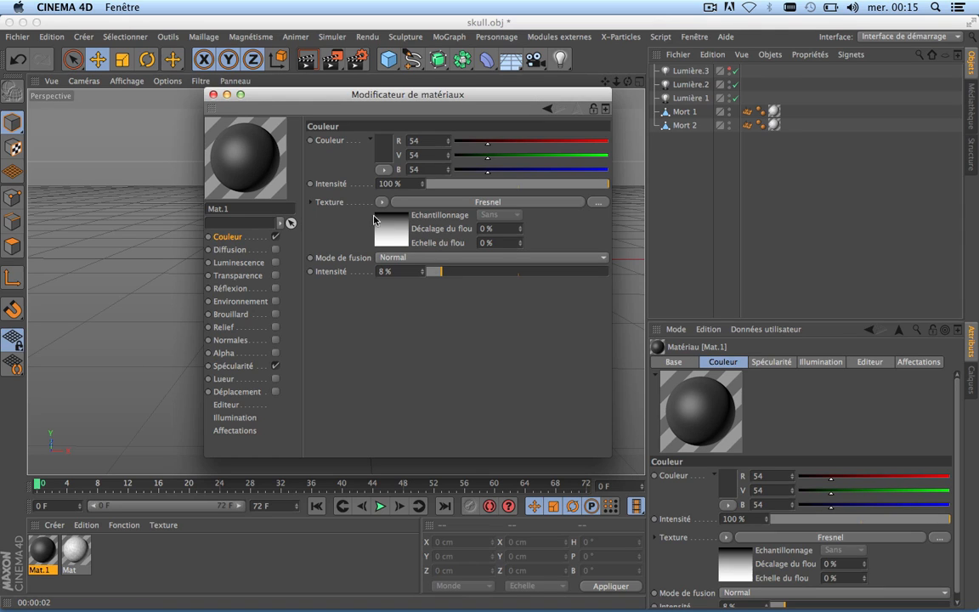
{"action": "left_click", "coordinate": [213, 94]}
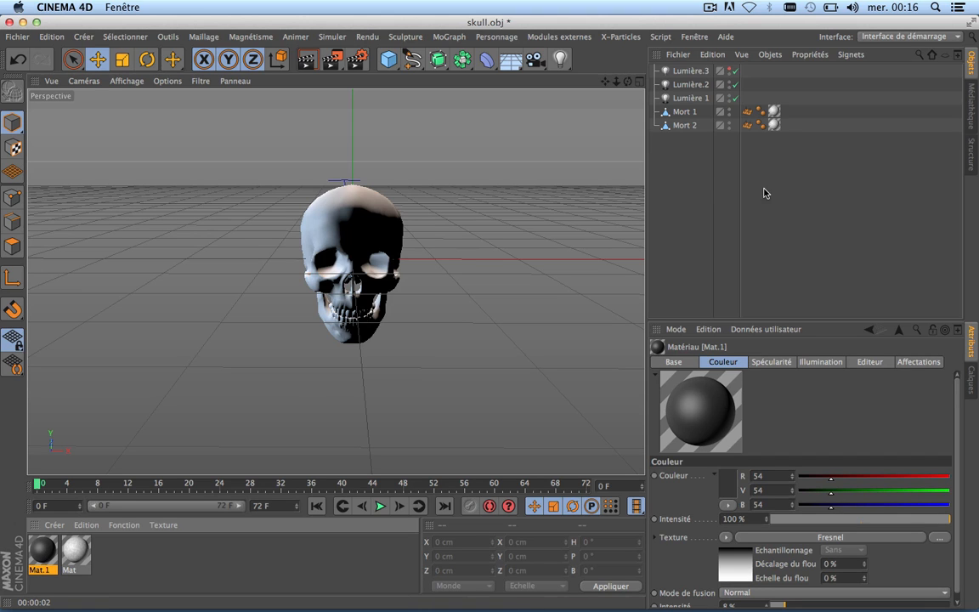
Replace the white material on Mort 2 with the dark Mat.1 material.
{"action": "left_click", "coordinate": [774, 126]}
{"action": "key", "text": "Delete"}
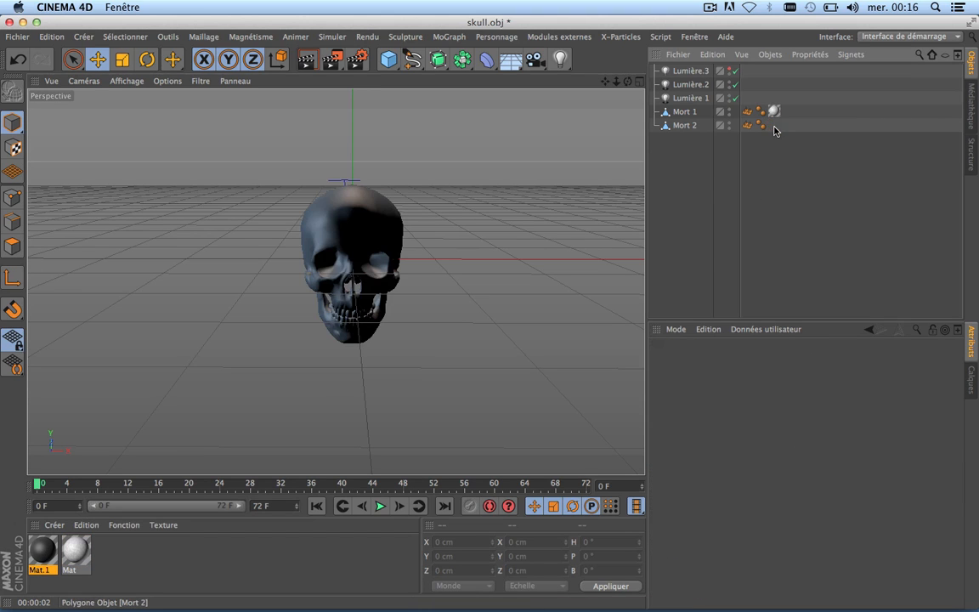
{"action": "left_click_drag", "start_coordinate": [43, 551], "coordinate": [682, 127]}
{"action": "scroll", "coordinate": [356, 268], "scroll_direction": "up", "scroll_amount": 5}
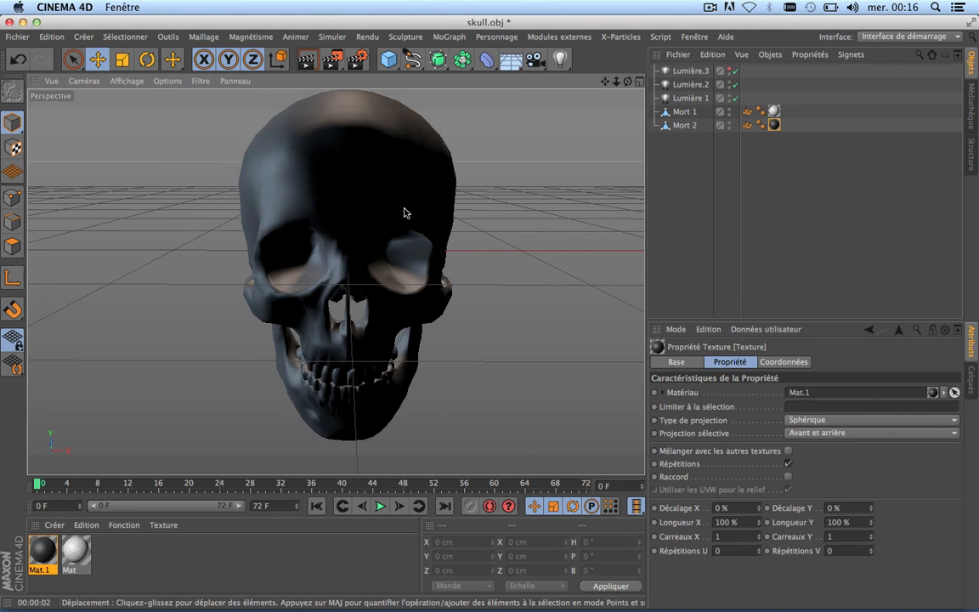
{"action": "scroll", "coordinate": [403, 212], "scroll_direction": "up", "scroll_amount": 2}
{"action": "scroll", "coordinate": [404, 201], "scroll_direction": "down", "scroll_amount": 8}
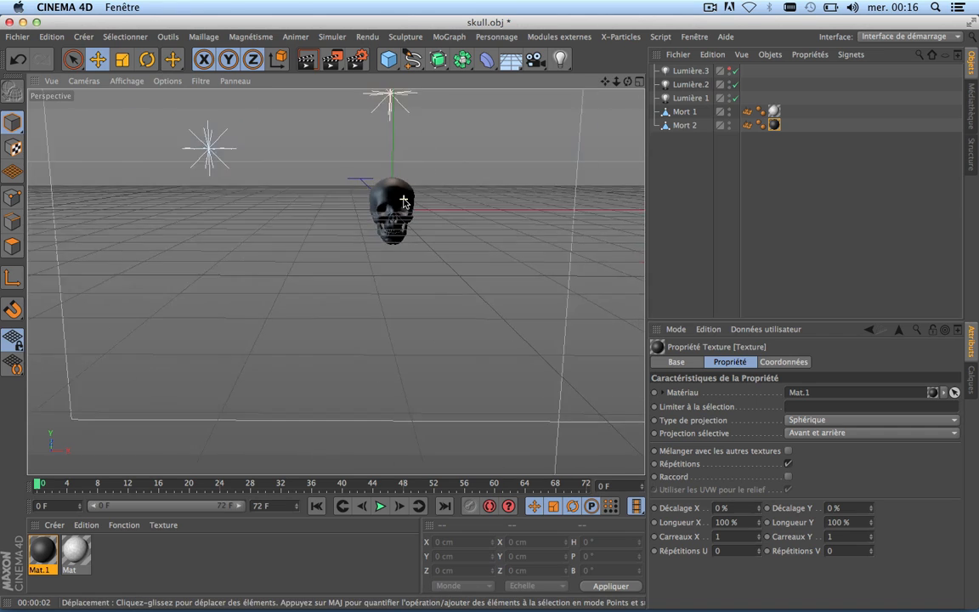
{"action": "scroll", "coordinate": [403, 201], "scroll_direction": "up", "scroll_amount": 5}
Set the Mort 2 skull's Echelle to 1.1 on X, Y and Z.
{"action": "left_click", "coordinate": [687, 125]}
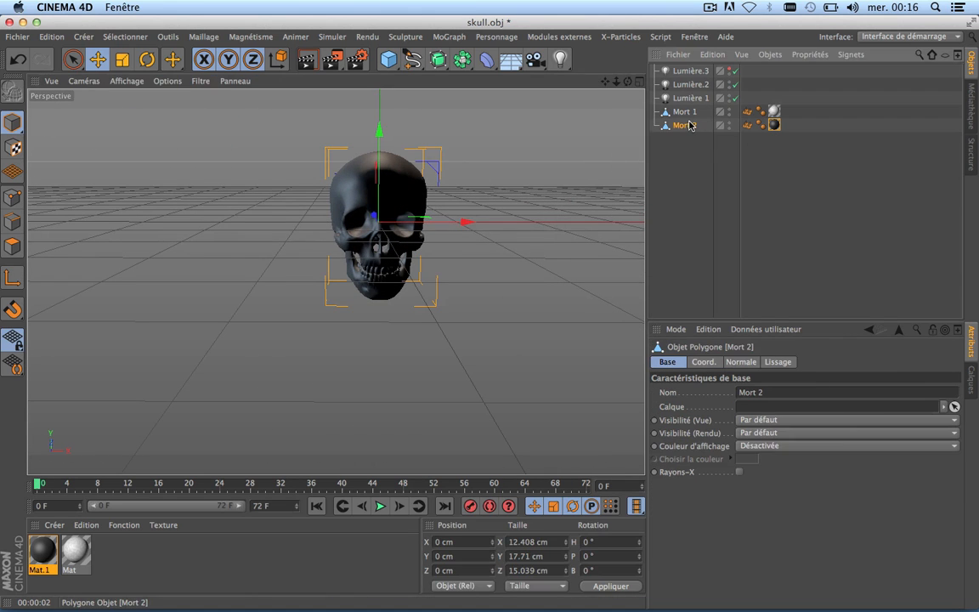
{"action": "left_click", "coordinate": [704, 362]}
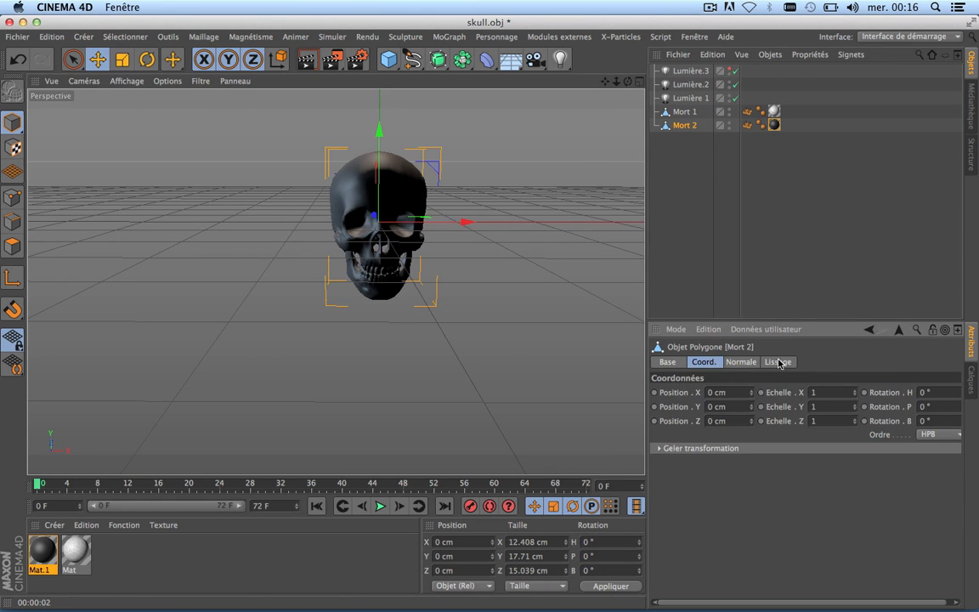
{"action": "left_click", "coordinate": [684, 112]}
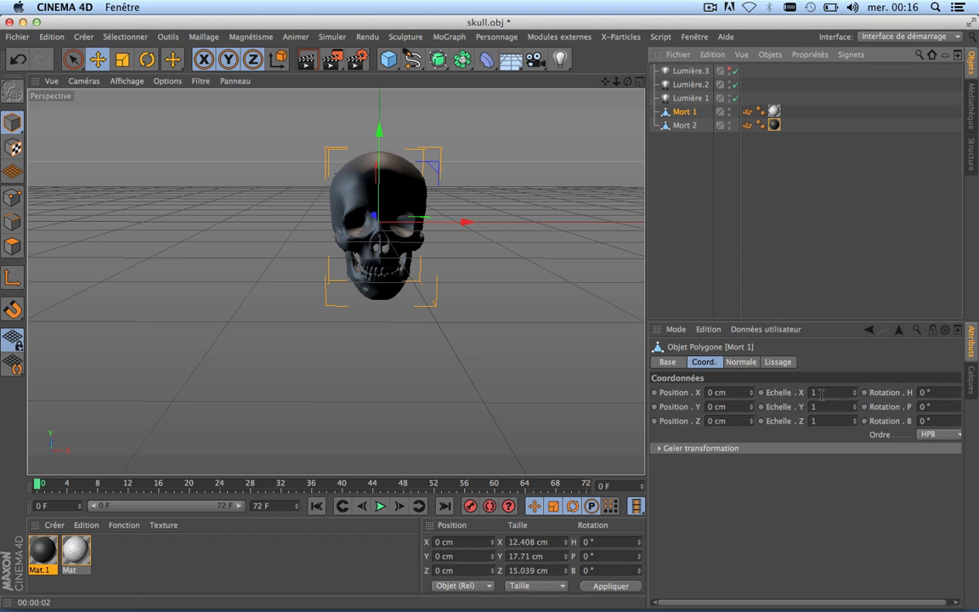
{"action": "left_click", "coordinate": [682, 126]}
{"action": "left_click", "coordinate": [828, 392]}
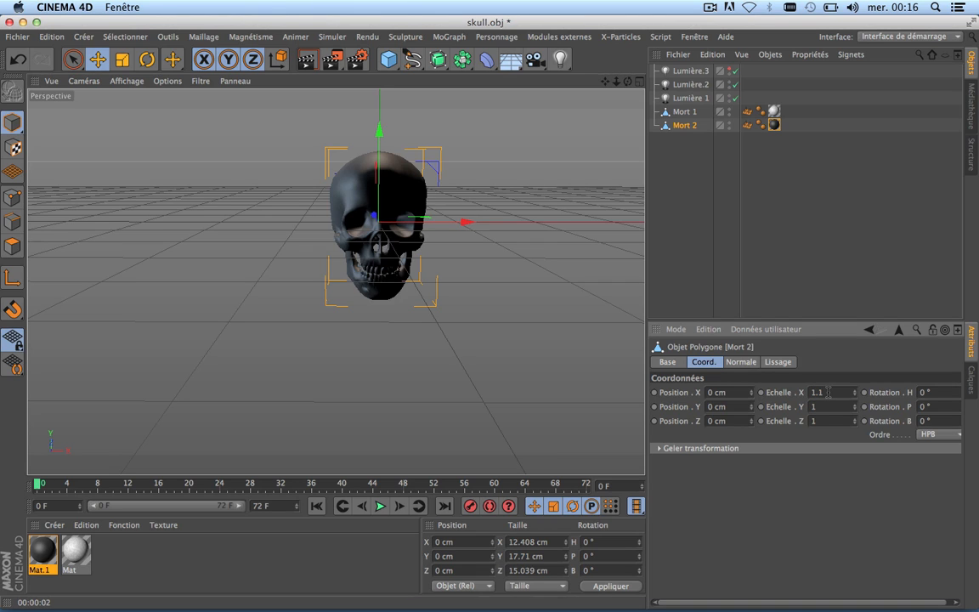
{"action": "left_click", "coordinate": [828, 406]}
{"action": "type", "text": "1."}
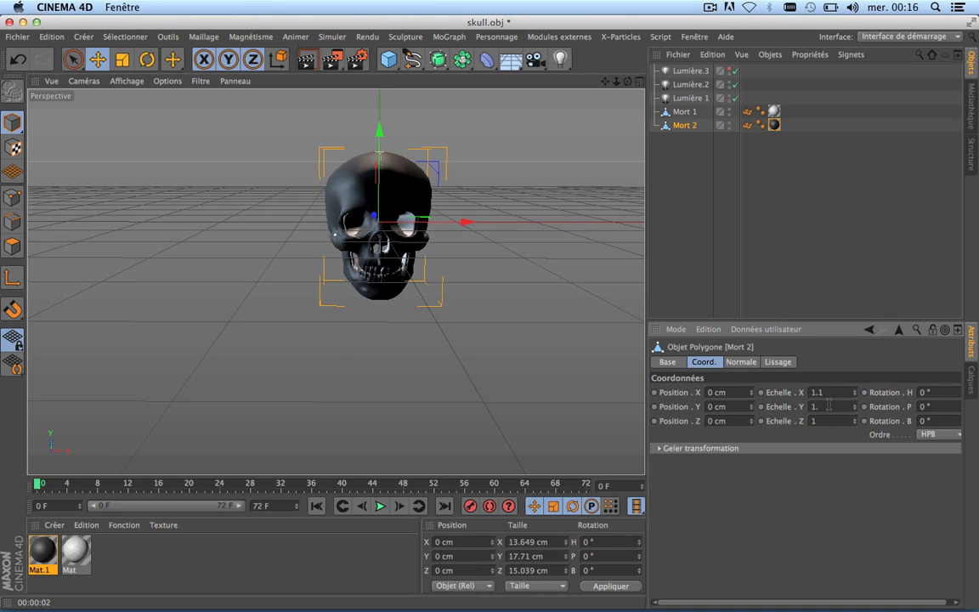
{"action": "type", "text": "1"}
{"action": "key", "text": "Return"}
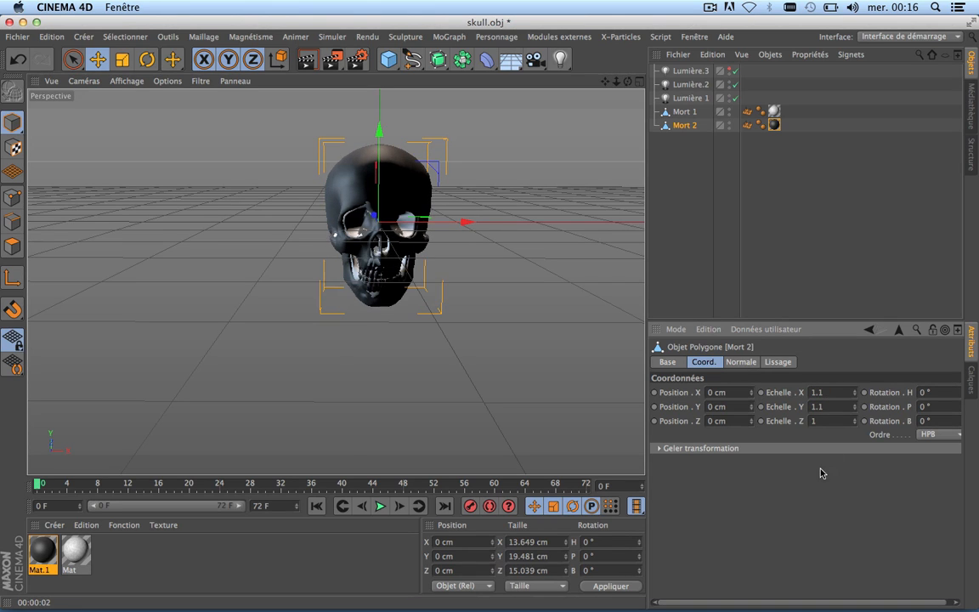
{"action": "left_click", "coordinate": [823, 422]}
{"action": "type", "text": "1.1"}
{"action": "key", "text": "Return"}
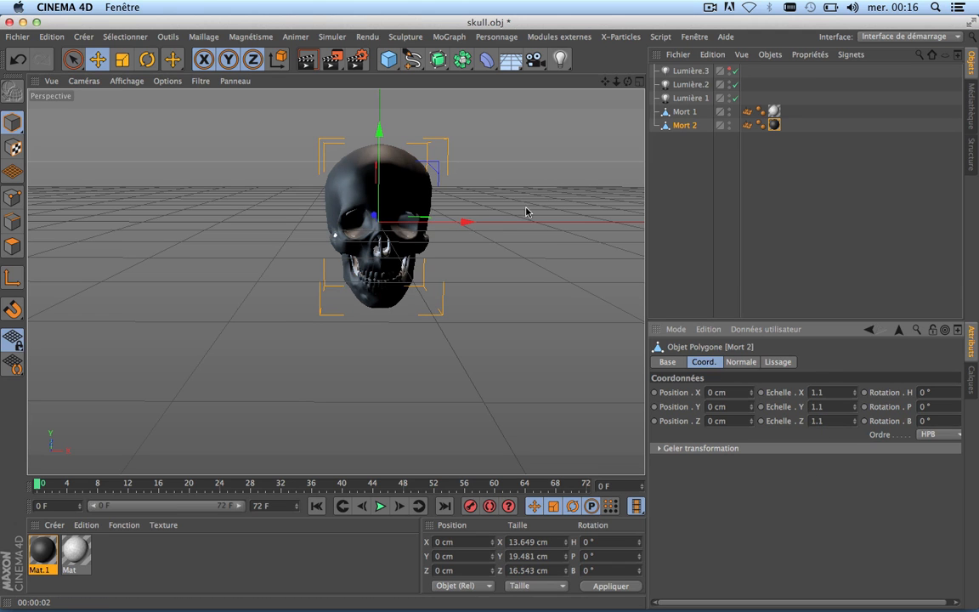
{"action": "scroll", "coordinate": [380, 204], "scroll_direction": "up", "scroll_amount": 6}
{"action": "scroll", "coordinate": [380, 204], "scroll_direction": "up", "scroll_amount": 3}
{"action": "scroll", "coordinate": [379, 205], "scroll_direction": "down", "scroll_amount": 5}
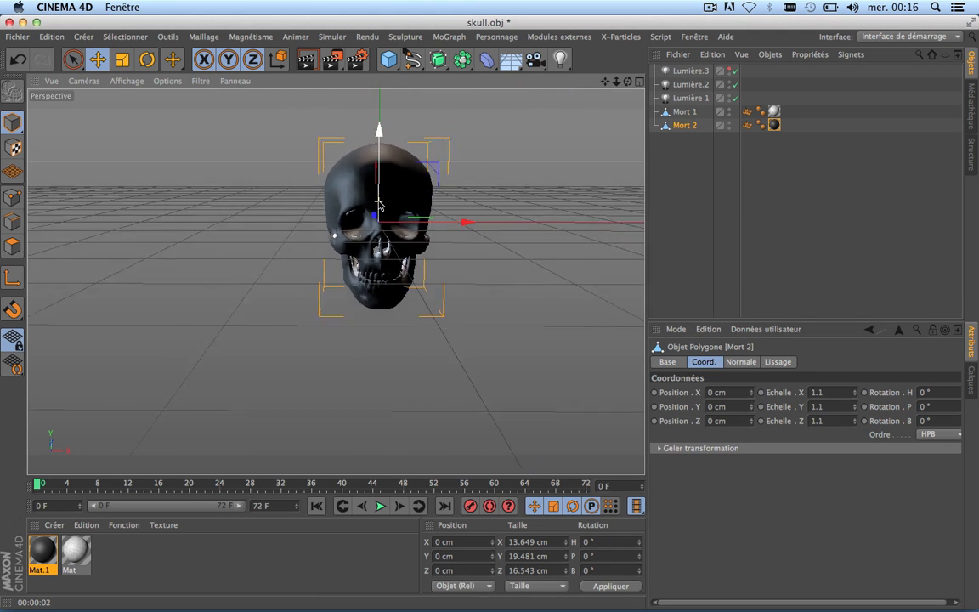
Render the Perspective view at different zoom levels to check how the dark Mort 2 skull covers the white one.
{"action": "scroll", "coordinate": [383, 200], "scroll_direction": "up", "scroll_amount": 8}
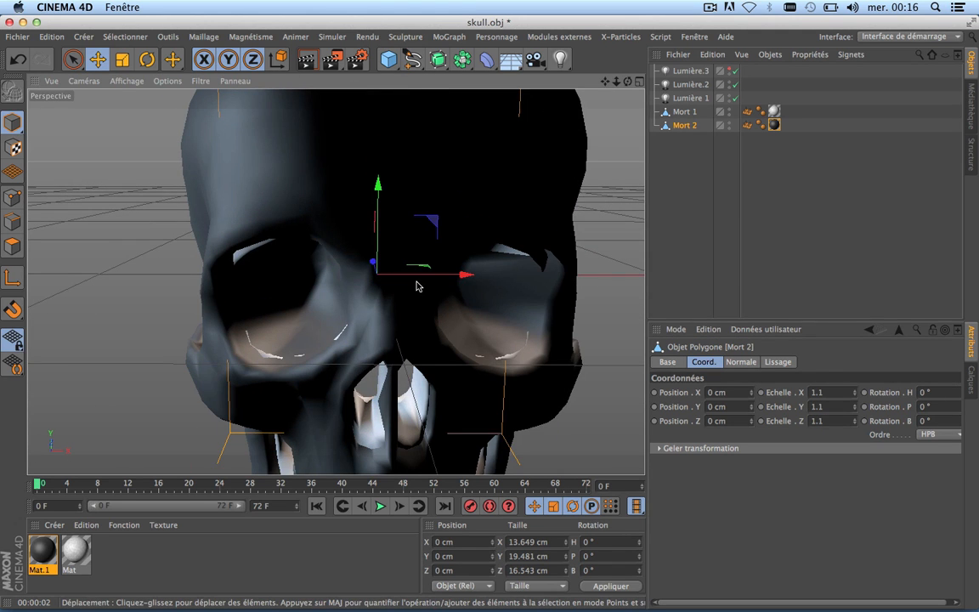
{"action": "scroll", "coordinate": [416, 284], "scroll_direction": "down", "scroll_amount": 10}
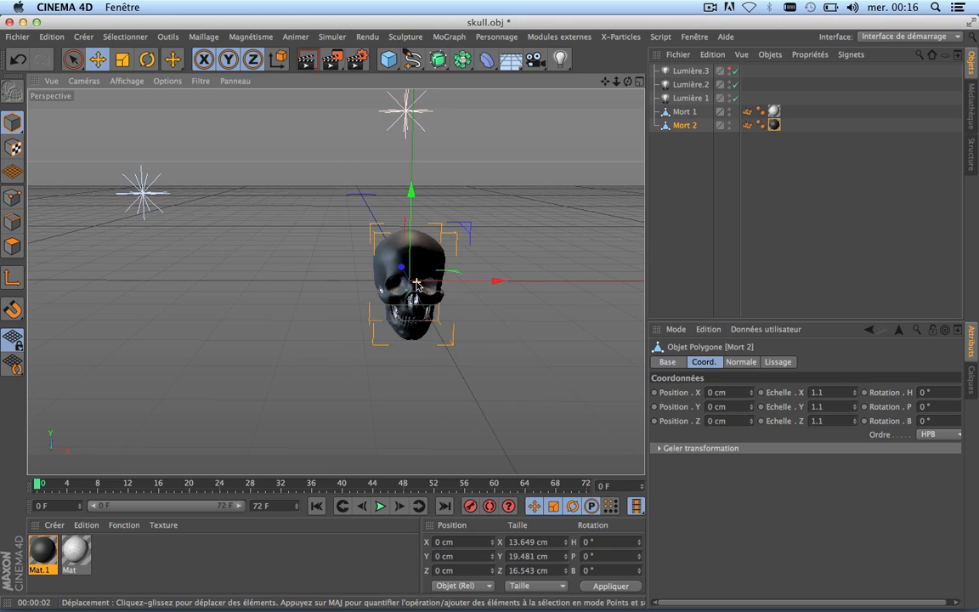
{"action": "left_click", "coordinate": [306, 58]}
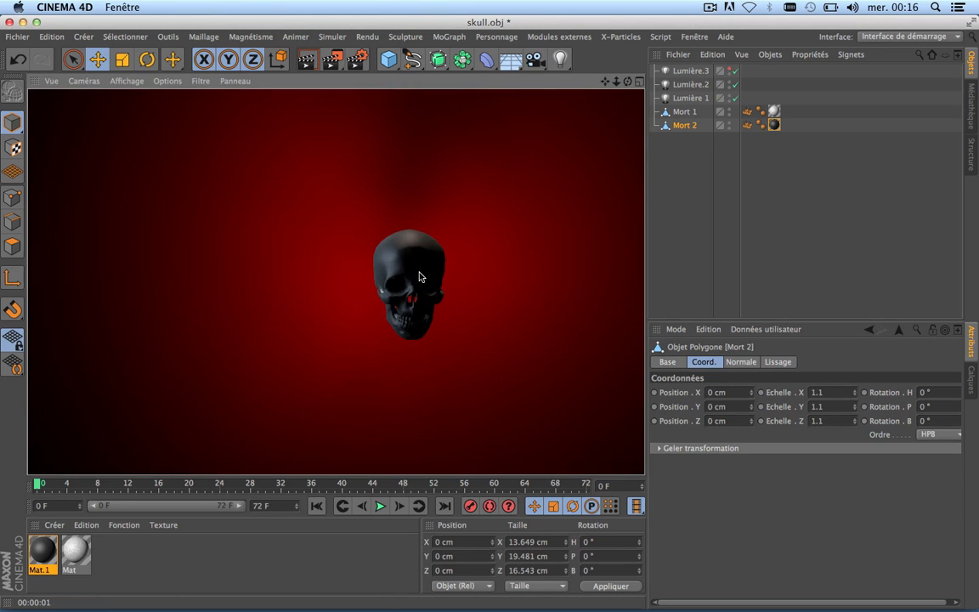
{"action": "scroll", "coordinate": [440, 323], "scroll_direction": "up", "scroll_amount": 5}
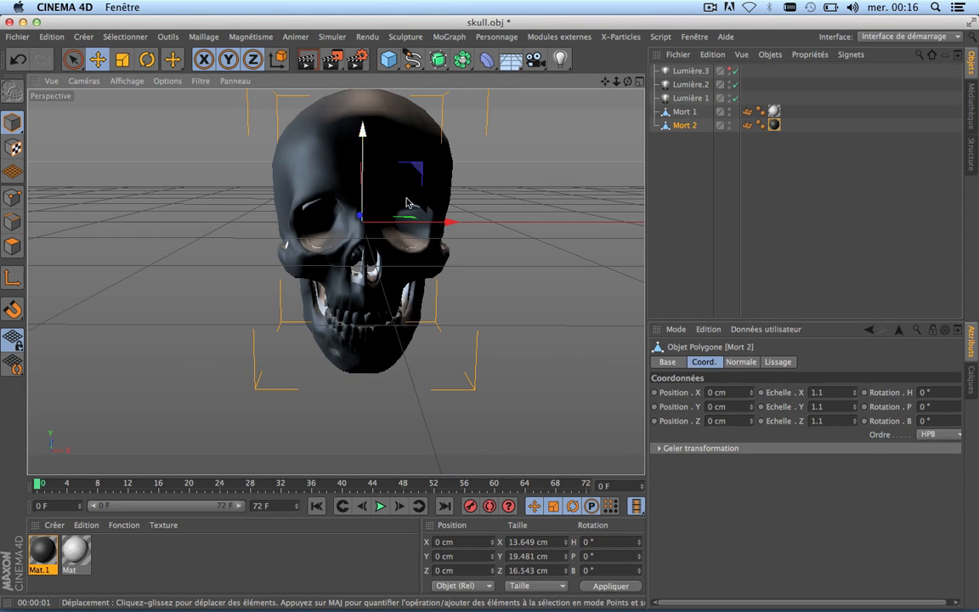
{"action": "scroll", "coordinate": [344, 106], "scroll_direction": "down", "scroll_amount": 6}
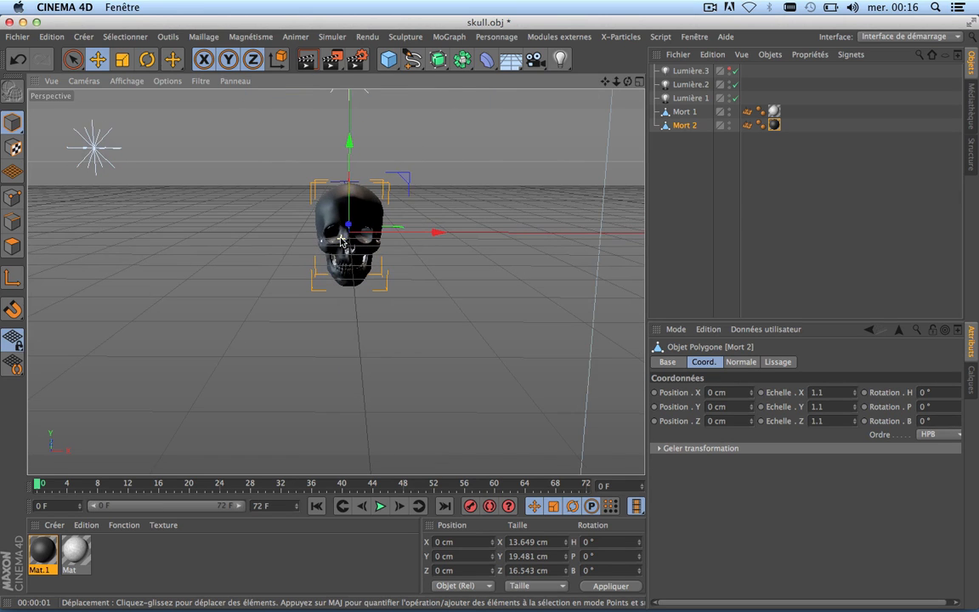
{"action": "left_click", "coordinate": [306, 60]}
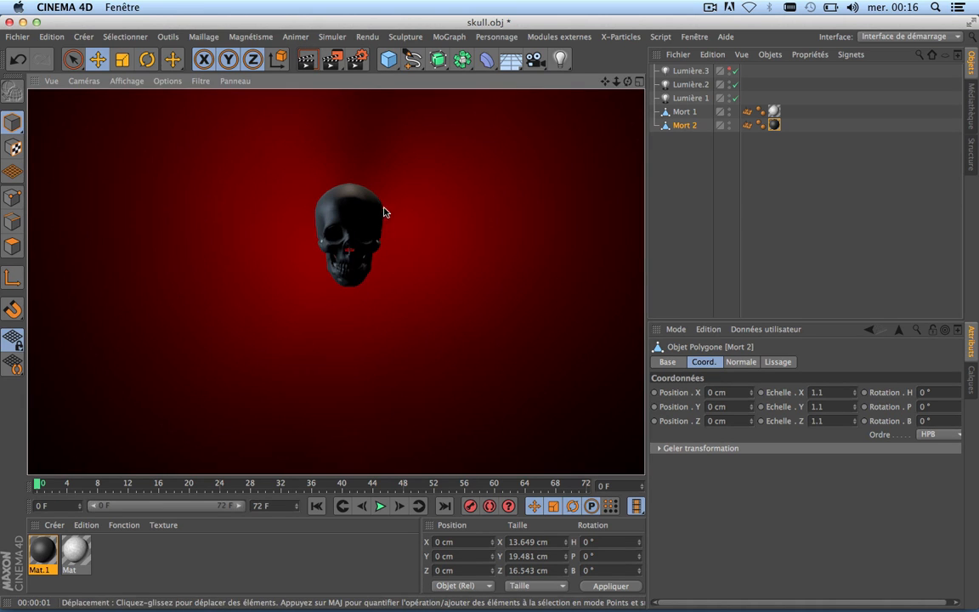
{"action": "scroll", "coordinate": [347, 243], "scroll_direction": "up", "scroll_amount": 5}
{"action": "scroll", "coordinate": [346, 244], "scroll_direction": "down", "scroll_amount": 10}
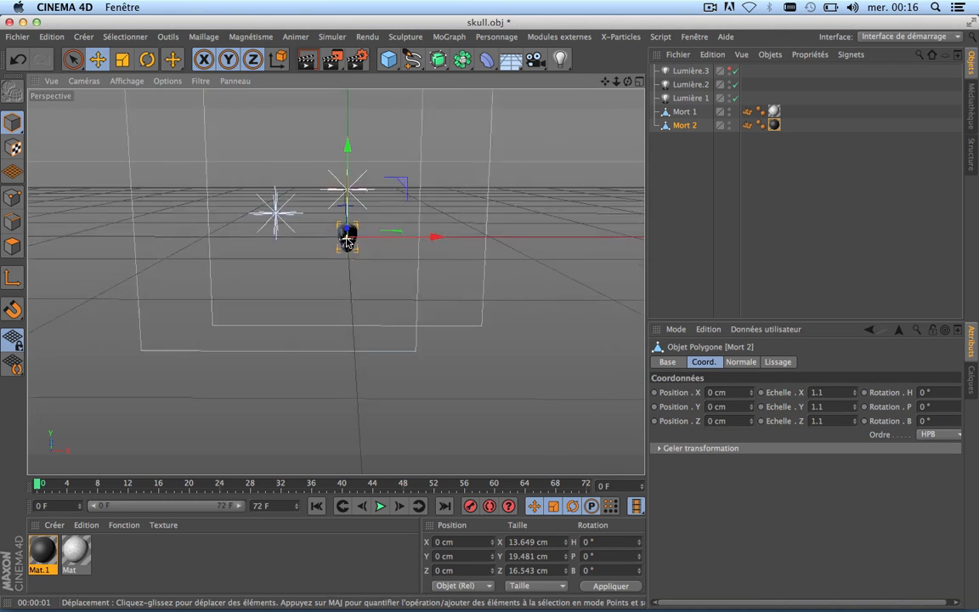
{"action": "scroll", "coordinate": [347, 243], "scroll_direction": "up", "scroll_amount": 7}
{"action": "scroll", "coordinate": [346, 243], "scroll_direction": "up", "scroll_amount": 2}
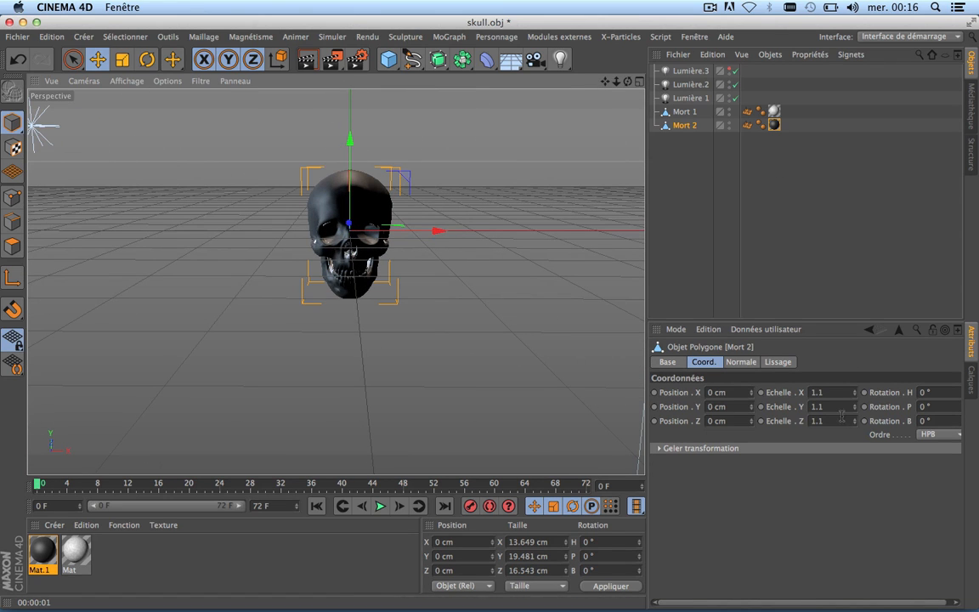
Add a Tissu simulation tag to Mort 2 and set its Gravité force to 0.
{"action": "right_click", "coordinate": [691, 129]}
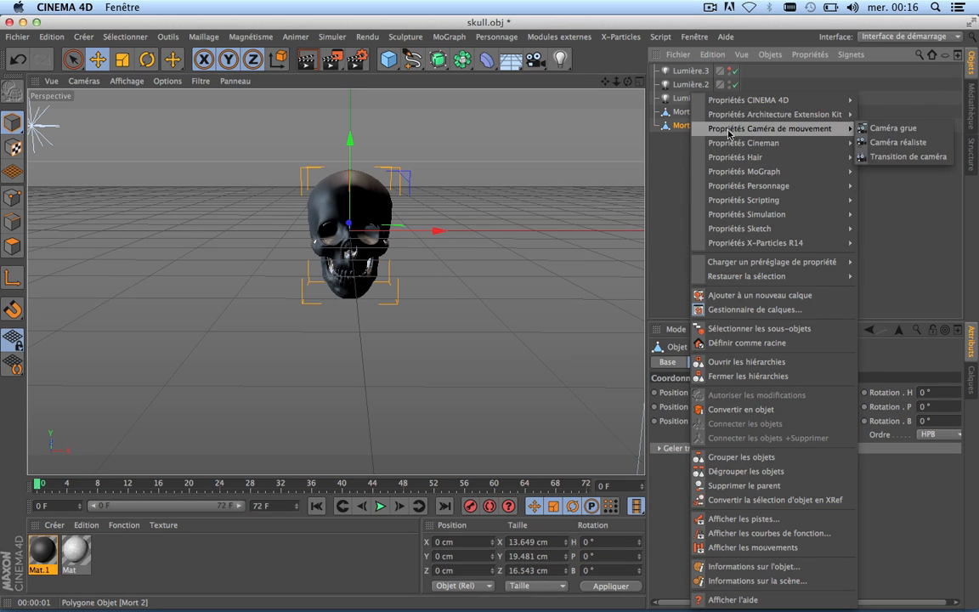
{"action": "mouse_move", "coordinate": [745, 217]}
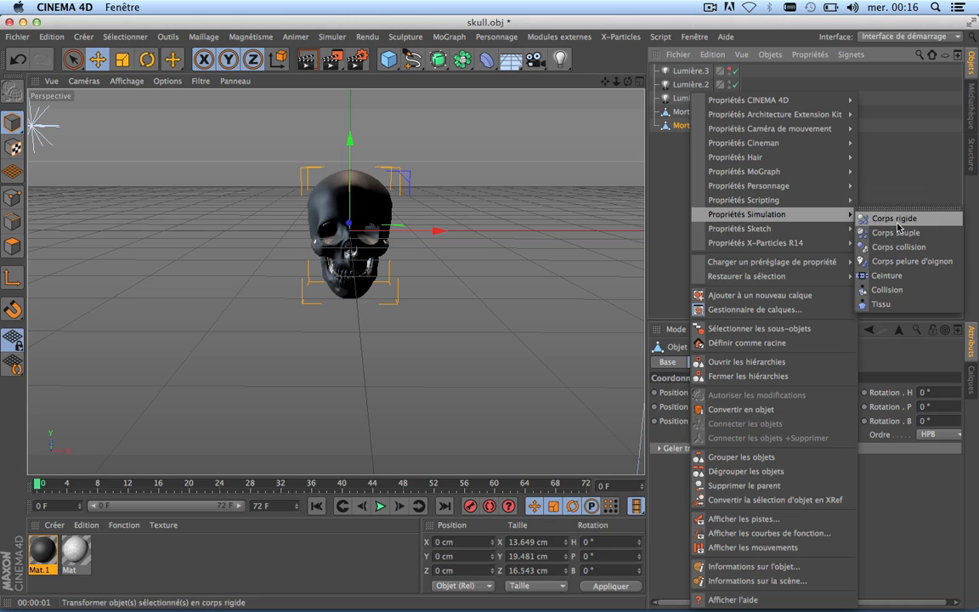
{"action": "left_click", "coordinate": [881, 303]}
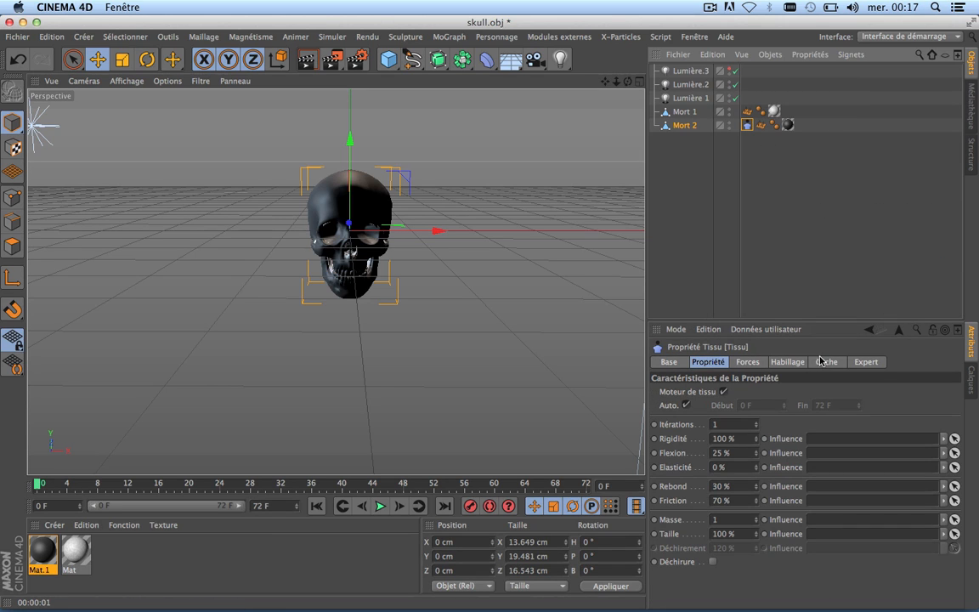
{"action": "left_click", "coordinate": [748, 362]}
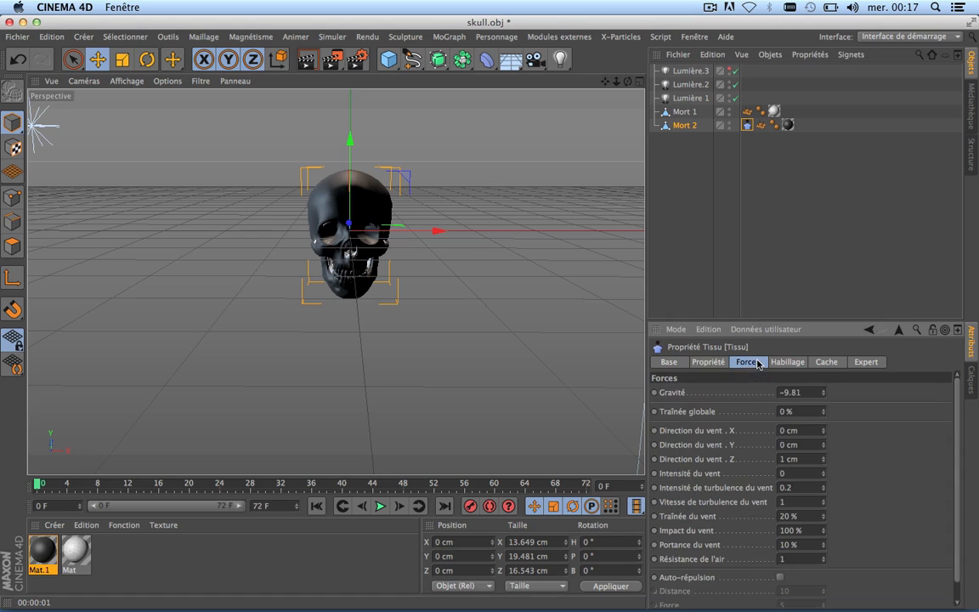
{"action": "left_click", "coordinate": [801, 394]}
{"action": "type", "text": "0"}
Review the Tissu tag's Cache and Expert settings, and enable Déchirure for the cloth.
{"action": "left_click", "coordinate": [795, 363]}
{"action": "left_click", "coordinate": [822, 364]}
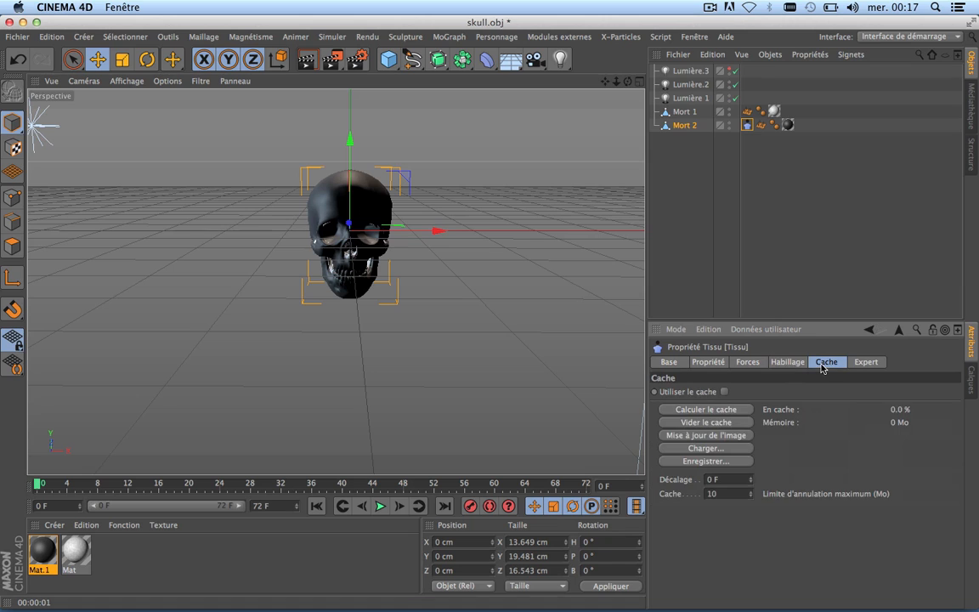
{"action": "left_click", "coordinate": [864, 363]}
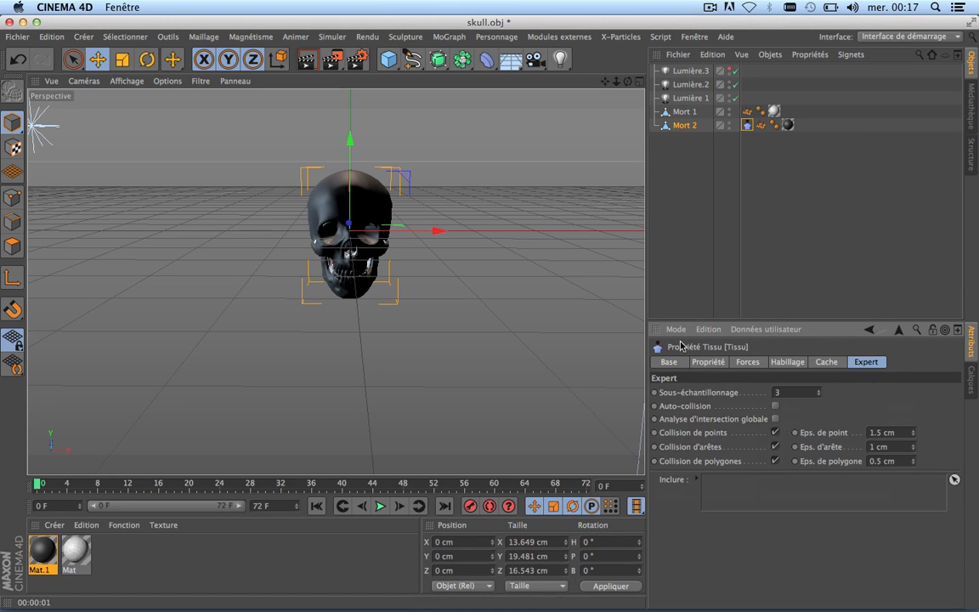
{"action": "left_click", "coordinate": [718, 363]}
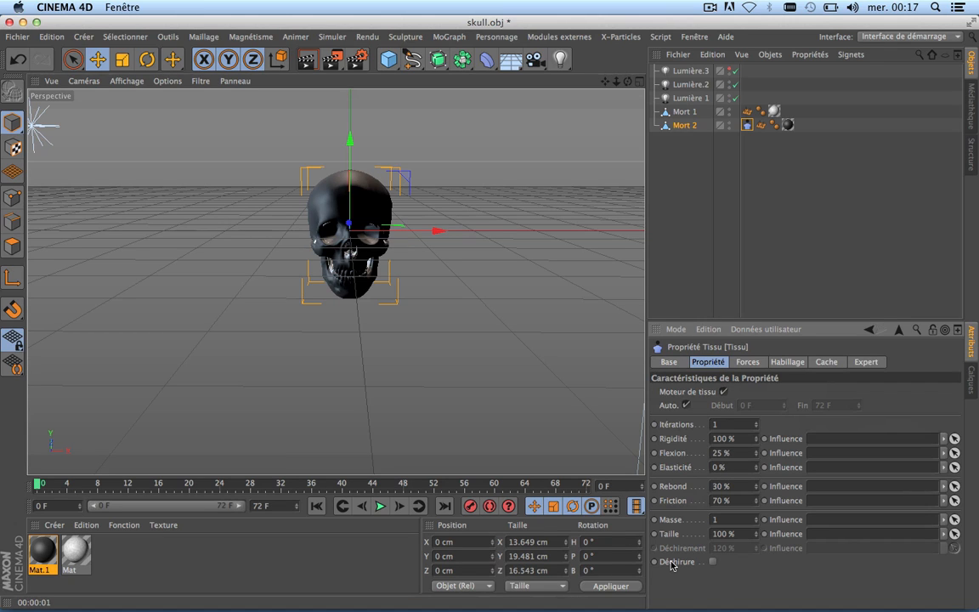
{"action": "left_click", "coordinate": [713, 561]}
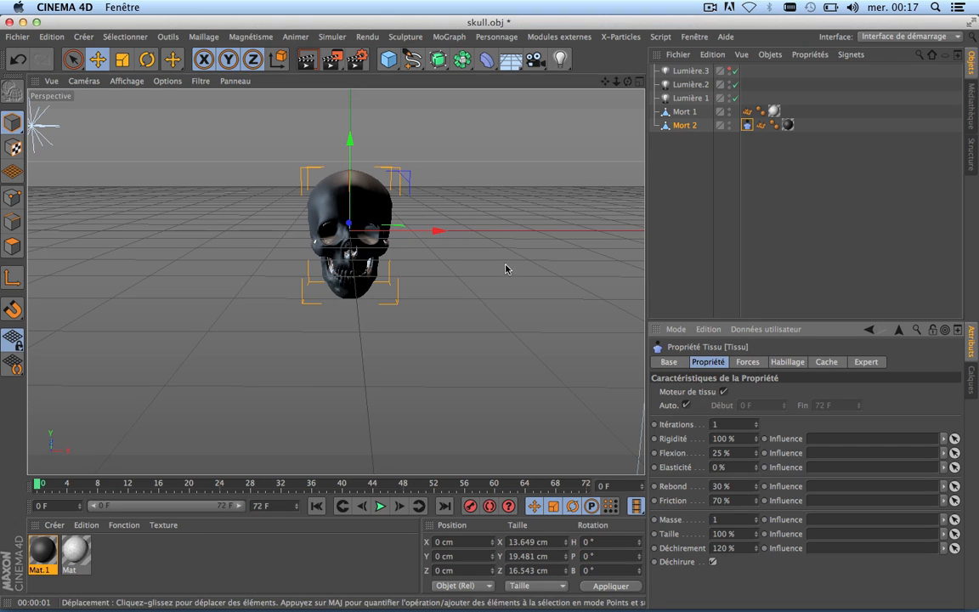
Inspect the skull, play the animation to test the cloth simulation, and return to frame 0.
{"action": "scroll", "coordinate": [346, 185], "scroll_direction": "up", "scroll_amount": 1}
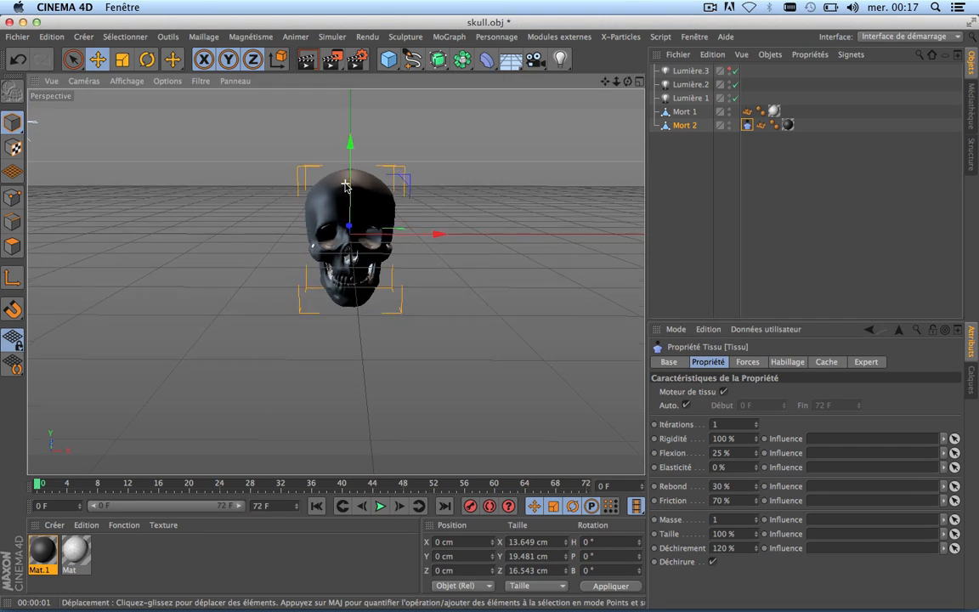
{"action": "scroll", "coordinate": [348, 190], "scroll_direction": "up", "scroll_amount": 4}
{"action": "scroll", "coordinate": [349, 190], "scroll_direction": "down", "scroll_amount": 2}
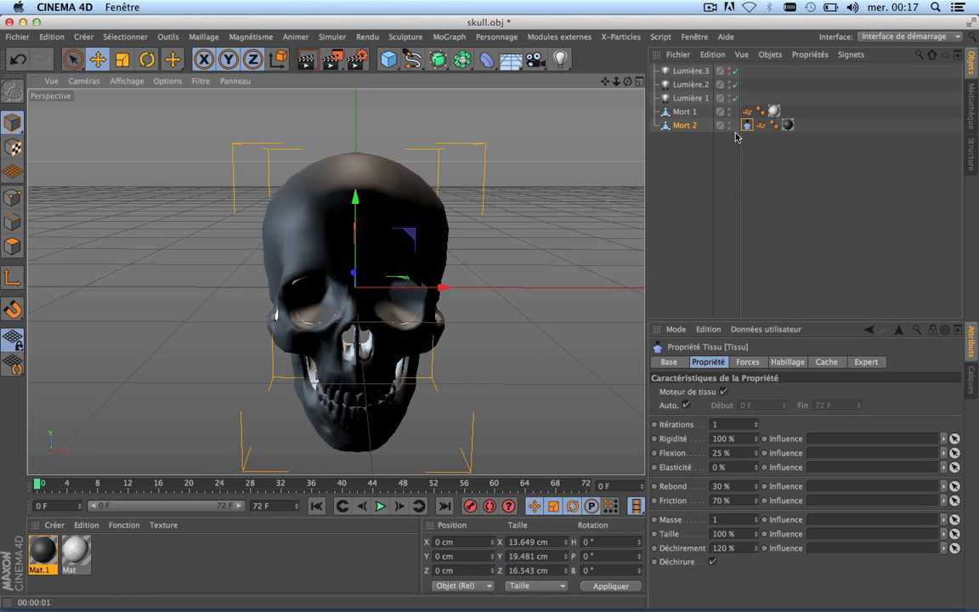
{"action": "scroll", "coordinate": [360, 225], "scroll_direction": "up", "scroll_amount": 3}
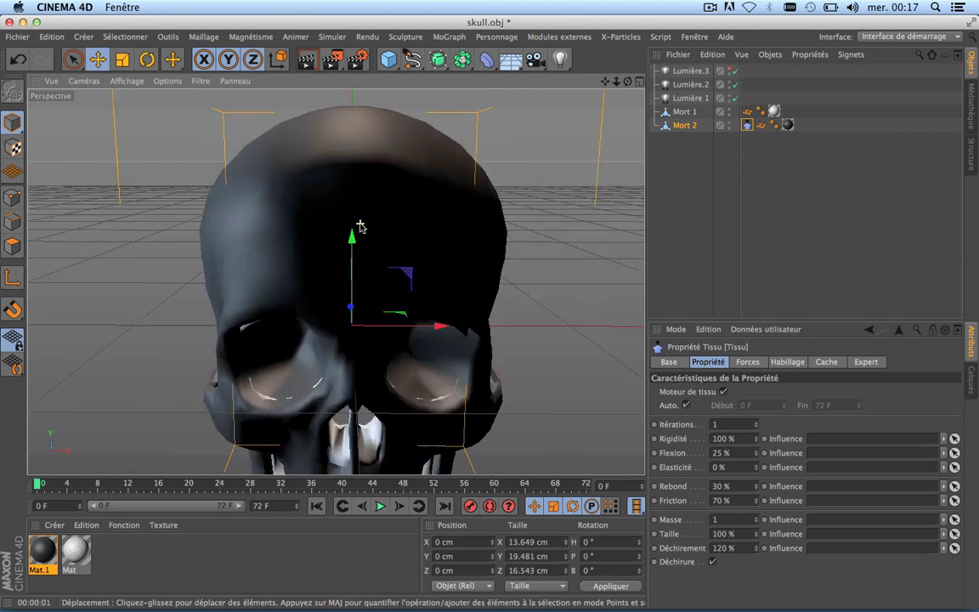
{"action": "scroll", "coordinate": [361, 225], "scroll_direction": "down", "scroll_amount": 5}
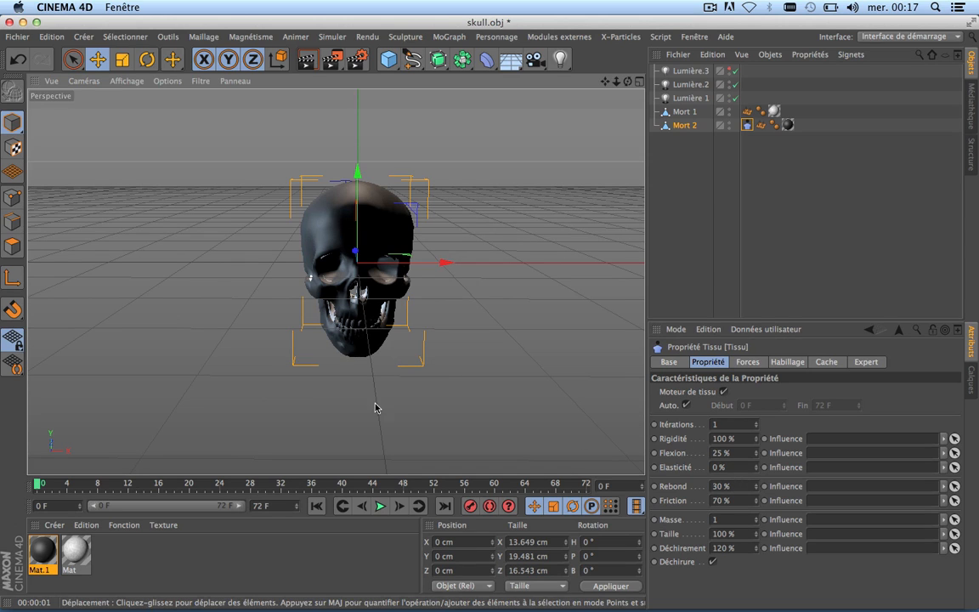
{"action": "left_click", "coordinate": [380, 505]}
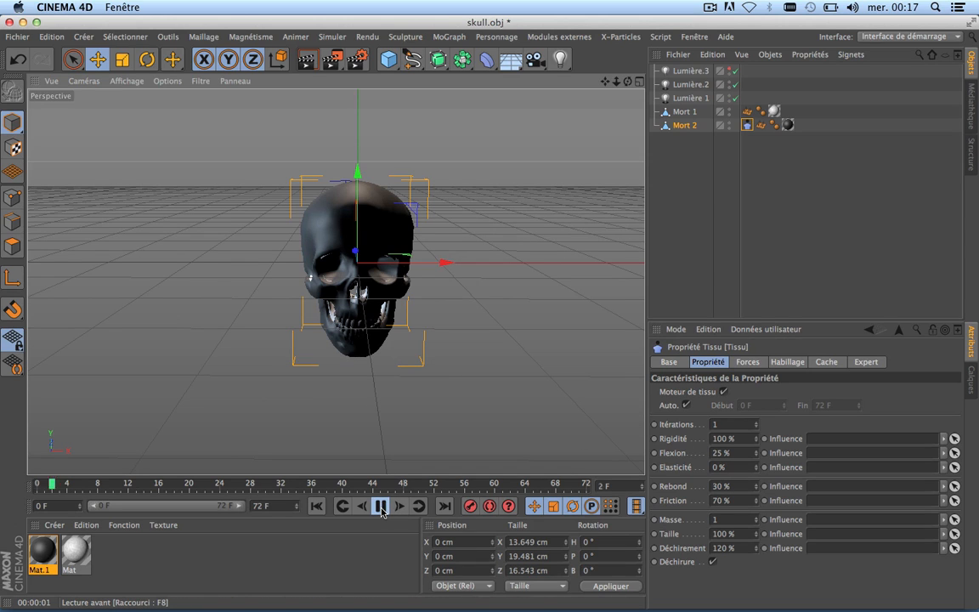
{"action": "left_click", "coordinate": [296, 487]}
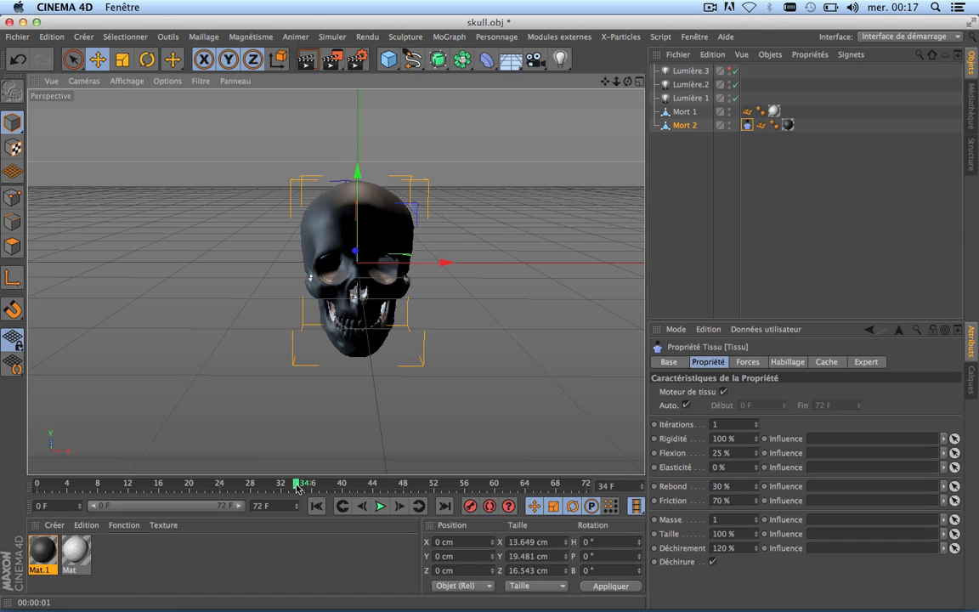
{"action": "left_click_drag", "start_coordinate": [297, 487], "coordinate": [32, 432]}
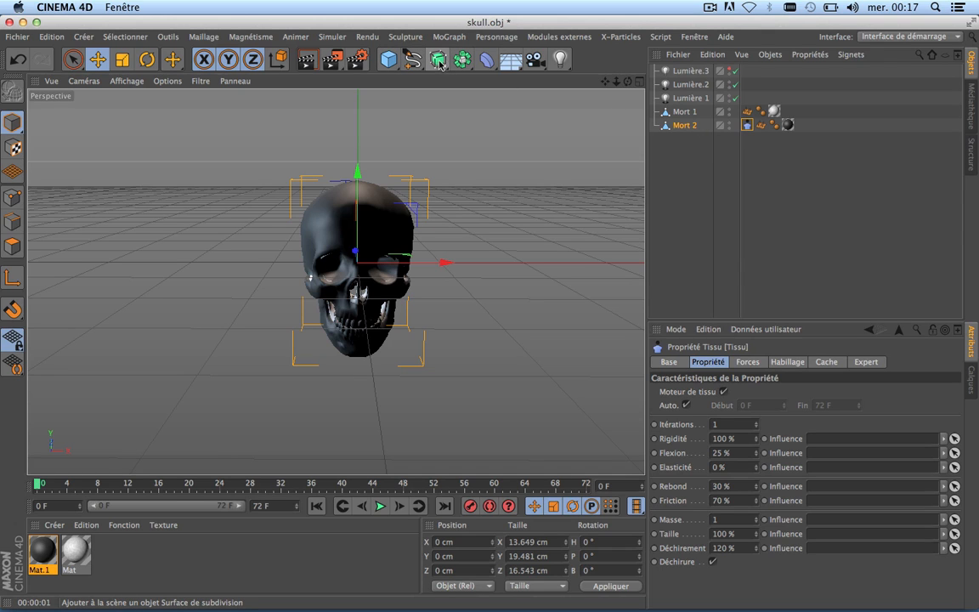
Add a Surface tissu object with Mort 2 nested as its child, and display its object properties.
{"action": "left_click", "coordinate": [332, 38]}
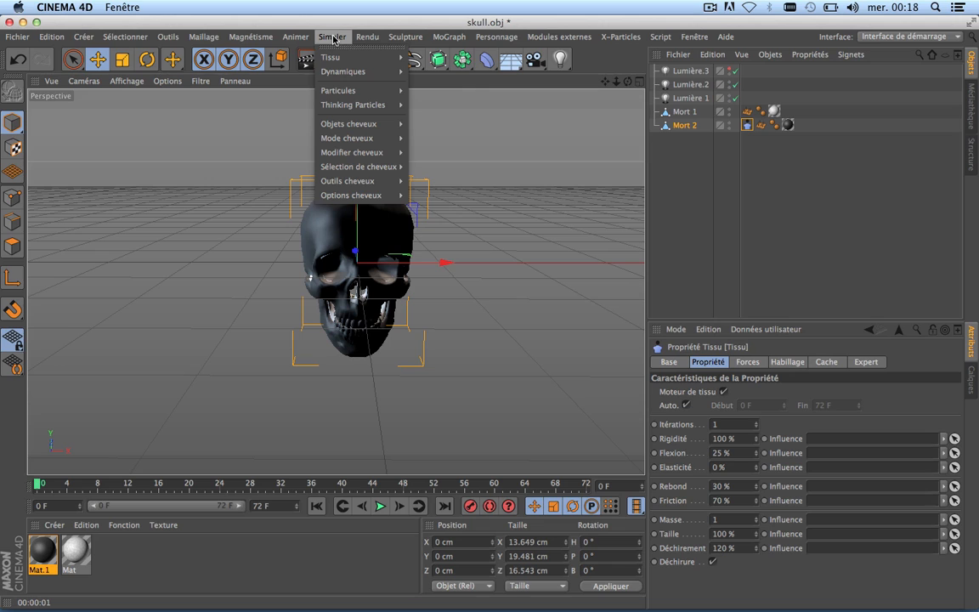
{"action": "mouse_move", "coordinate": [336, 57]}
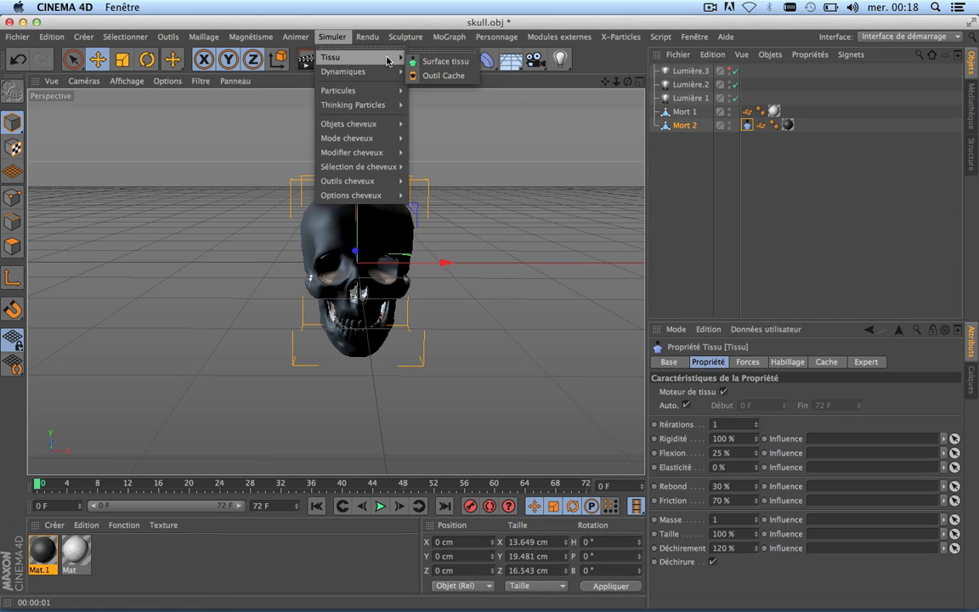
{"action": "left_click", "coordinate": [445, 61]}
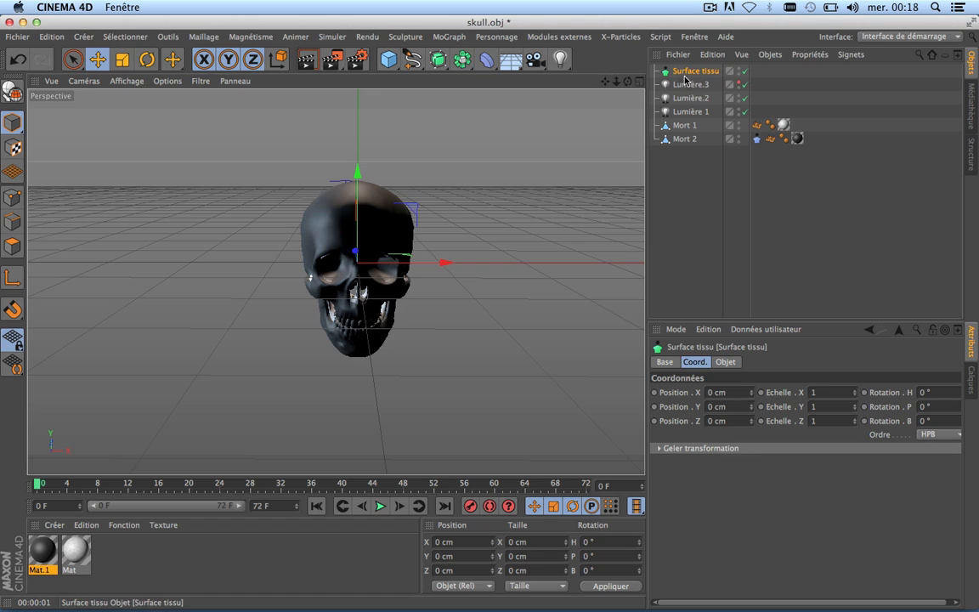
{"action": "left_click_drag", "start_coordinate": [690, 71], "coordinate": [688, 129]}
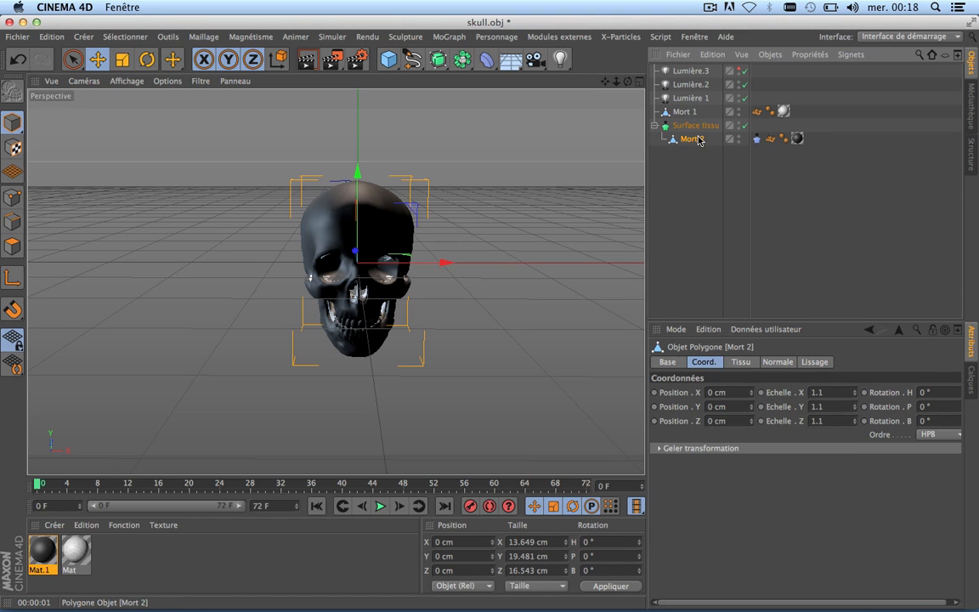
{"action": "left_click", "coordinate": [693, 125]}
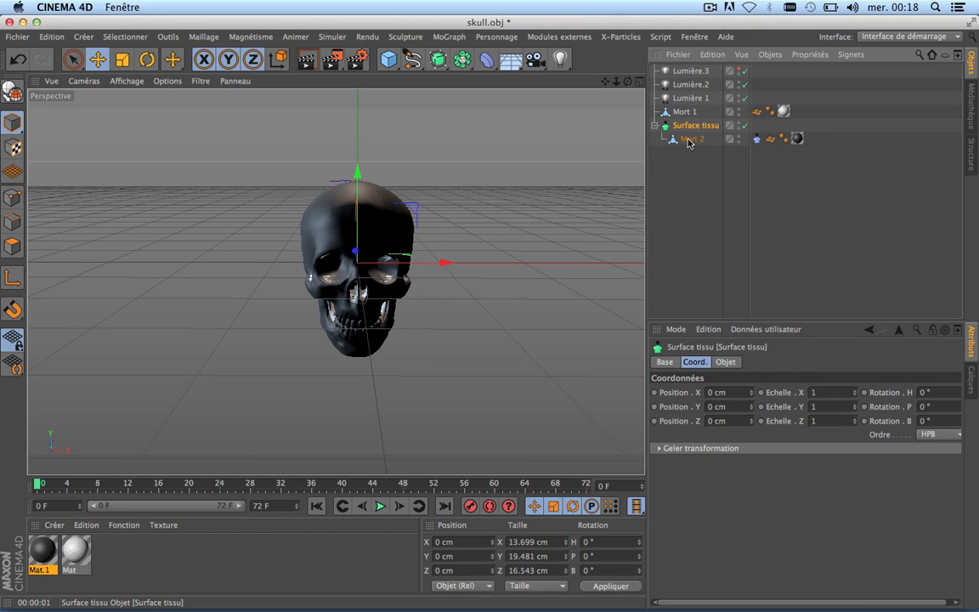
{"action": "left_click", "coordinate": [726, 362]}
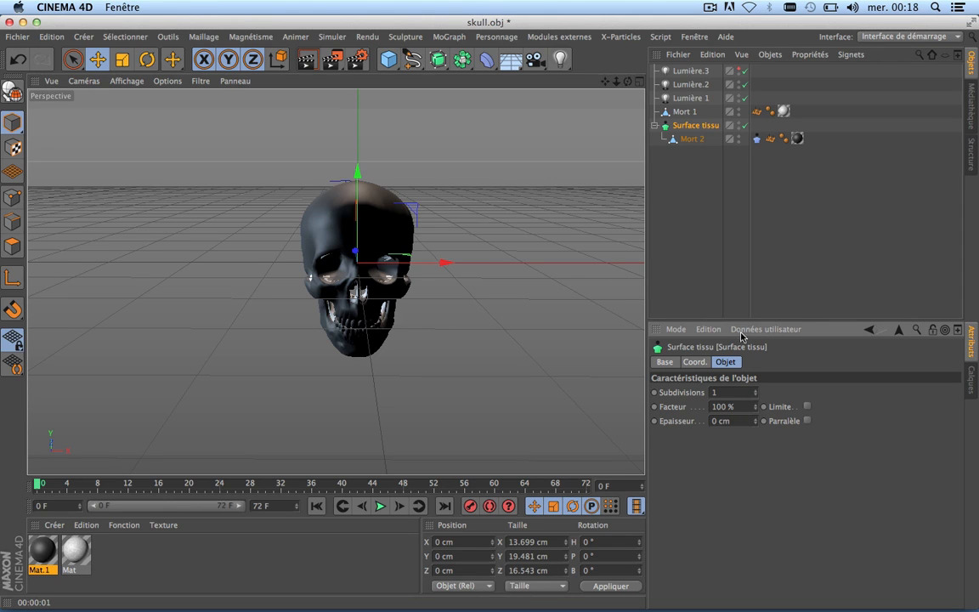
Add an Attraction particle force to the scene.
{"action": "scroll", "coordinate": [410, 217], "scroll_direction": "up", "scroll_amount": 2}
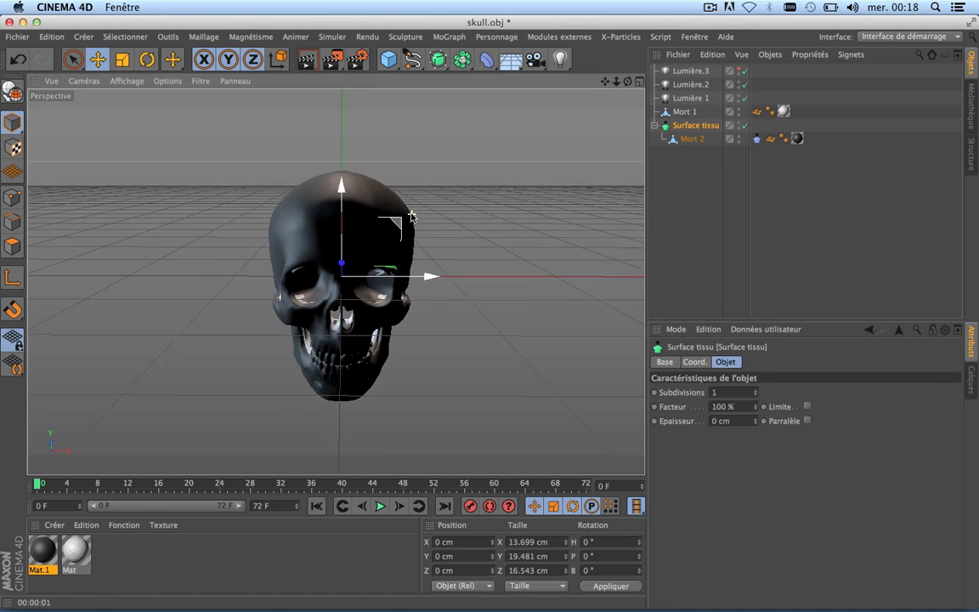
{"action": "scroll", "coordinate": [411, 217], "scroll_direction": "up", "scroll_amount": 1}
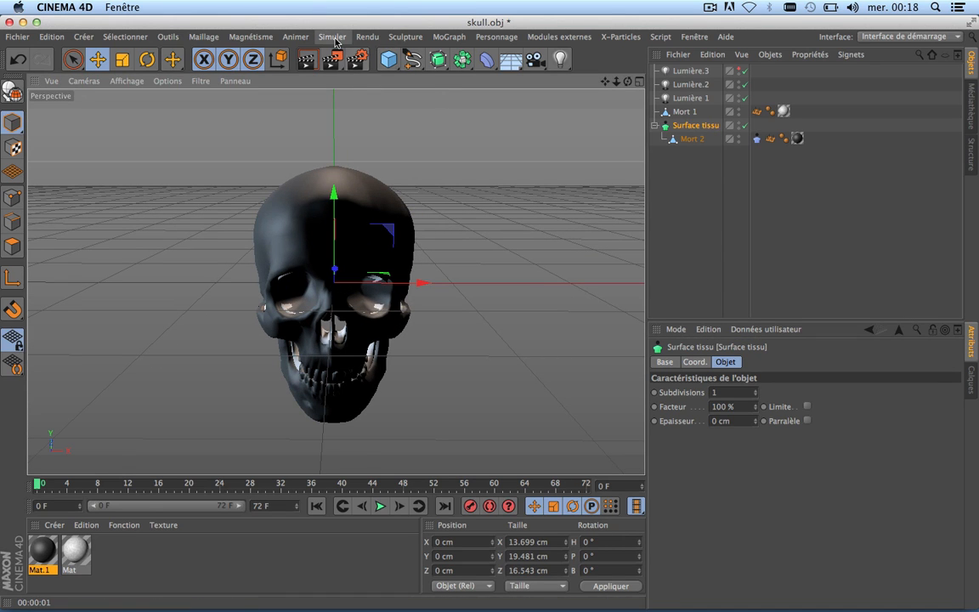
{"action": "left_click", "coordinate": [335, 39]}
{"action": "mouse_move", "coordinate": [357, 90]}
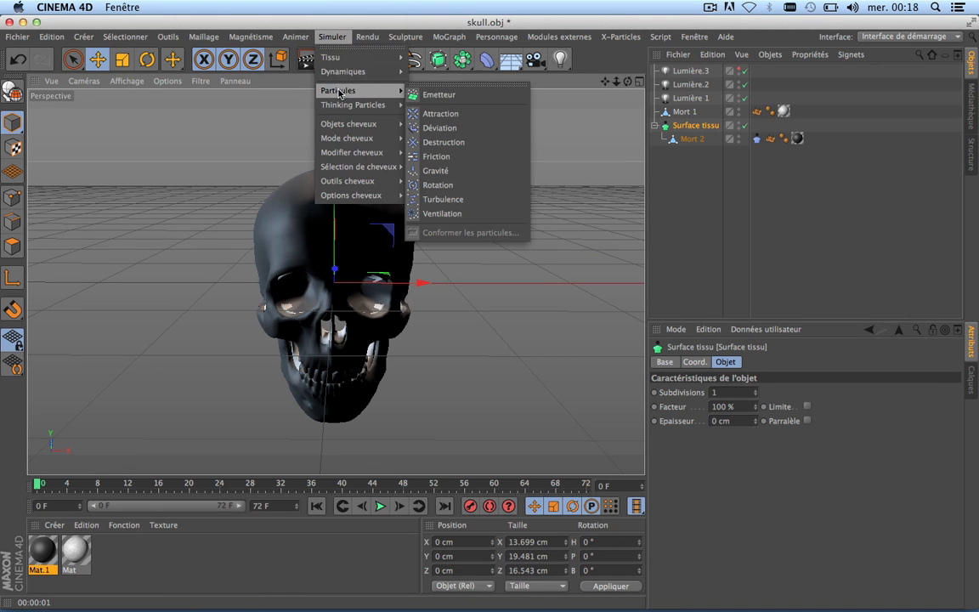
{"action": "left_click", "coordinate": [441, 114]}
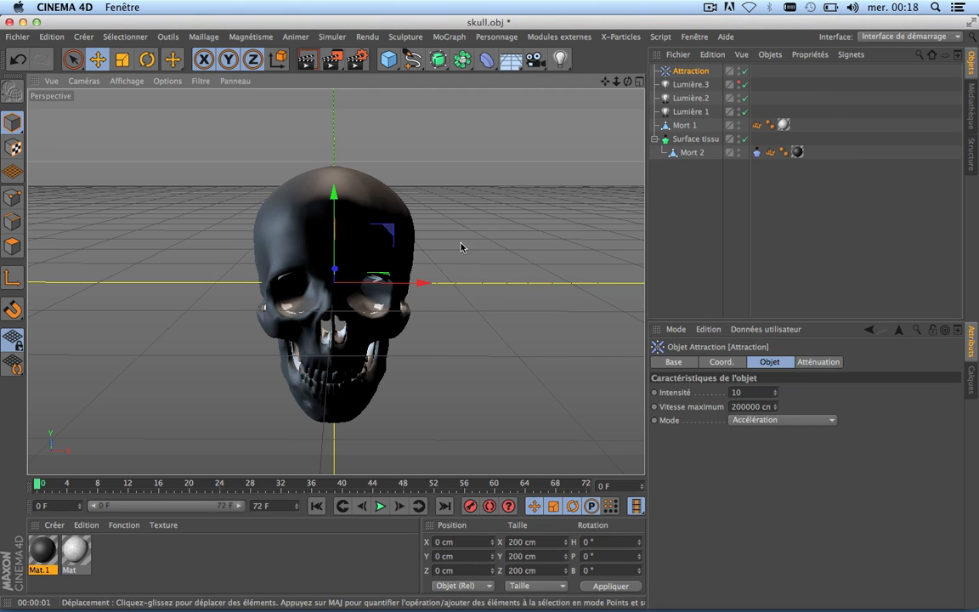
{"action": "scroll", "coordinate": [419, 326], "scroll_direction": "down", "scroll_amount": 2}
{"action": "scroll", "coordinate": [419, 326], "scroll_direction": "down", "scroll_amount": 5}
{"action": "scroll", "coordinate": [419, 325], "scroll_direction": "up", "scroll_amount": 4}
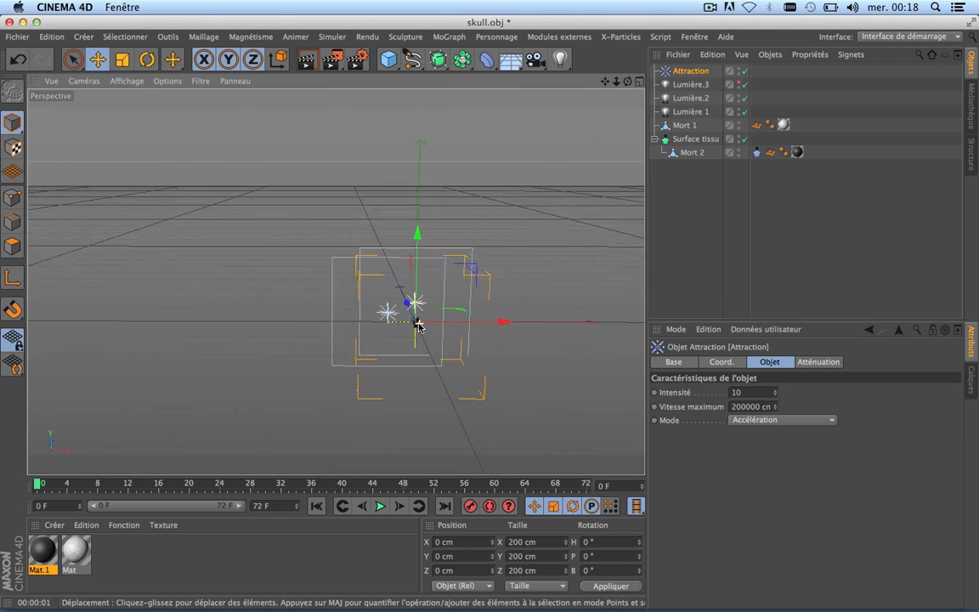
{"action": "scroll", "coordinate": [459, 291], "scroll_direction": "down", "scroll_amount": 2}
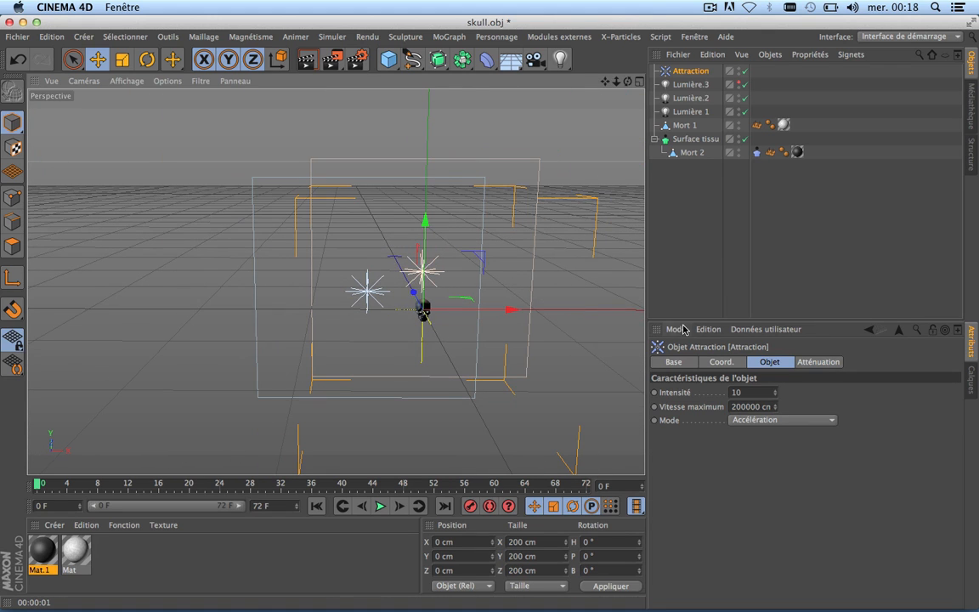
Set the Attraction's falloff shape to Sphère and reduce its Echelle to 14 %.
{"action": "left_click", "coordinate": [814, 362]}
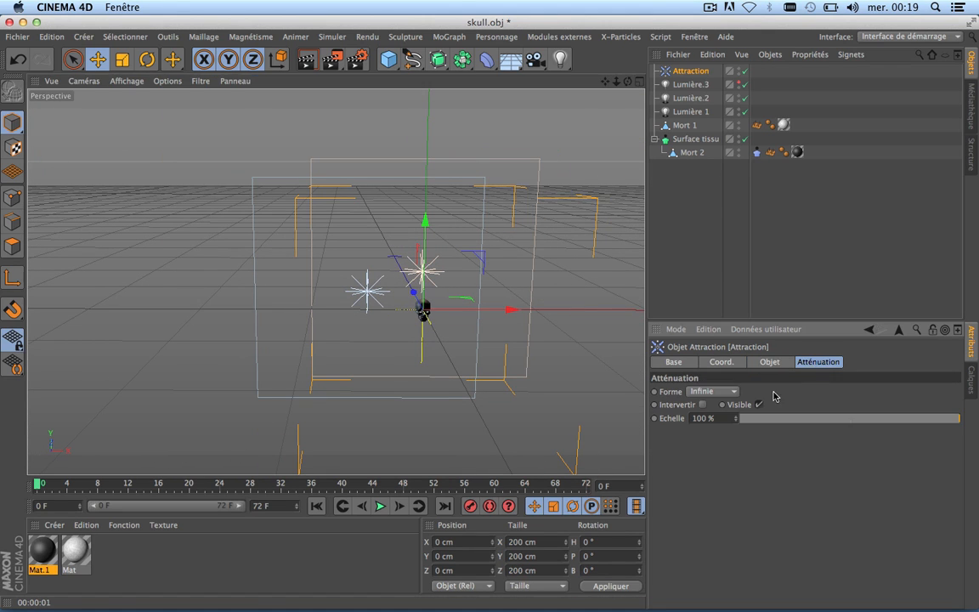
{"action": "left_click", "coordinate": [734, 396]}
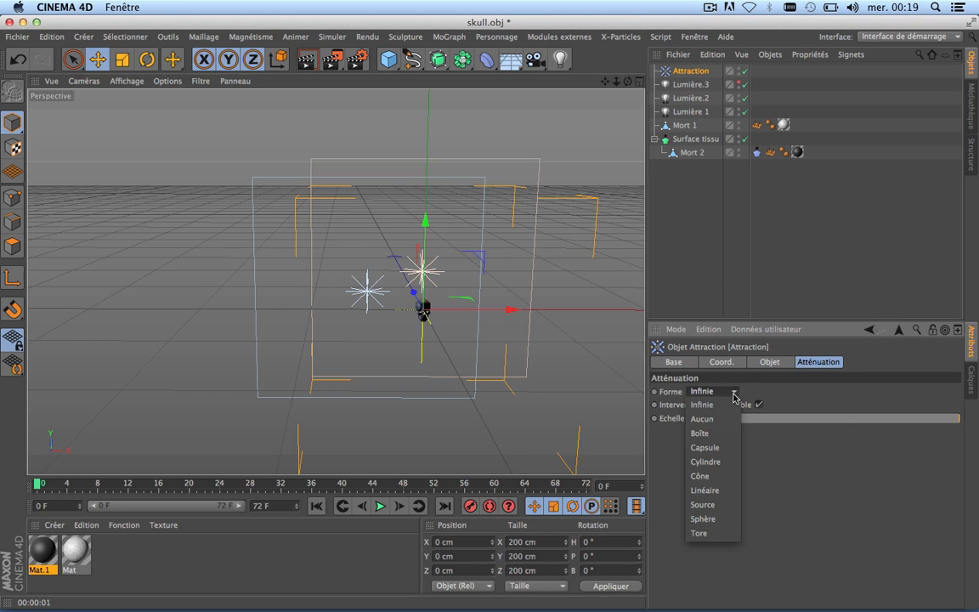
{"action": "left_click", "coordinate": [709, 518]}
{"action": "scroll", "coordinate": [557, 328], "scroll_direction": "up", "scroll_amount": 3}
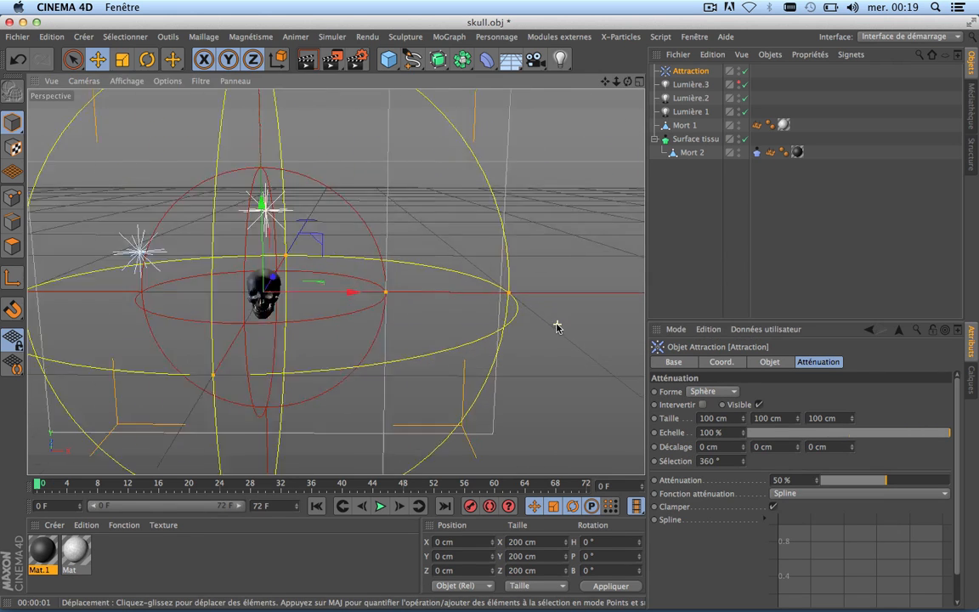
{"action": "key", "text": "o"}
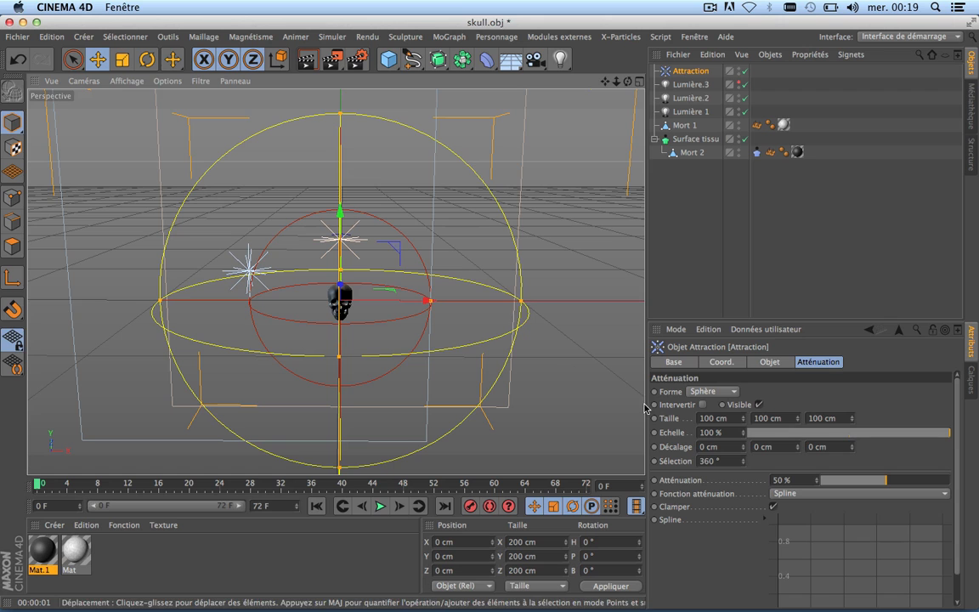
{"action": "left_click_drag", "start_coordinate": [882, 436], "coordinate": [775, 450]}
{"action": "scroll", "coordinate": [340, 297], "scroll_direction": "up", "scroll_amount": 10}
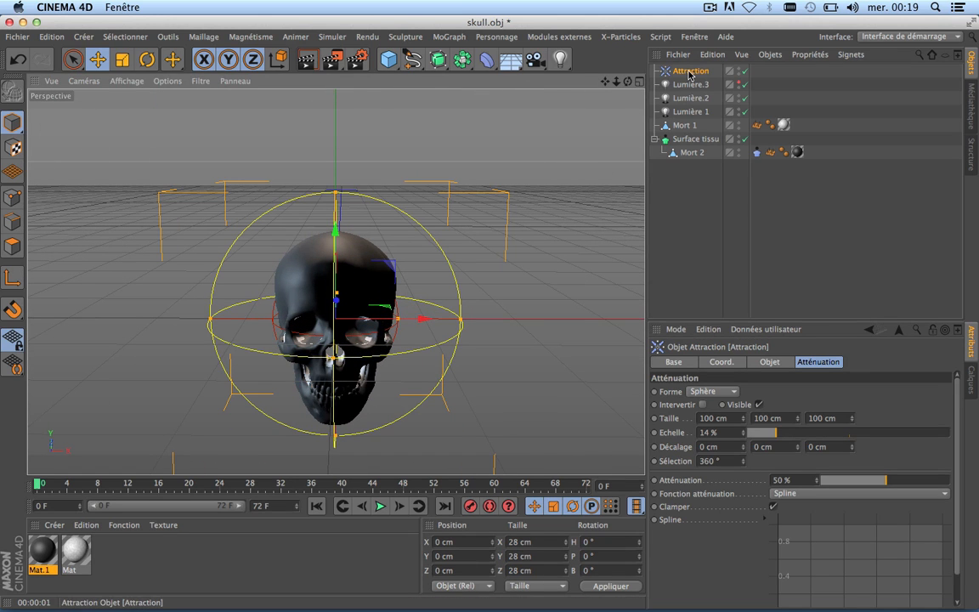
Set the Attraction's Intensité to -1000000 and keep its Mode on Accélération.
{"action": "left_click", "coordinate": [768, 362]}
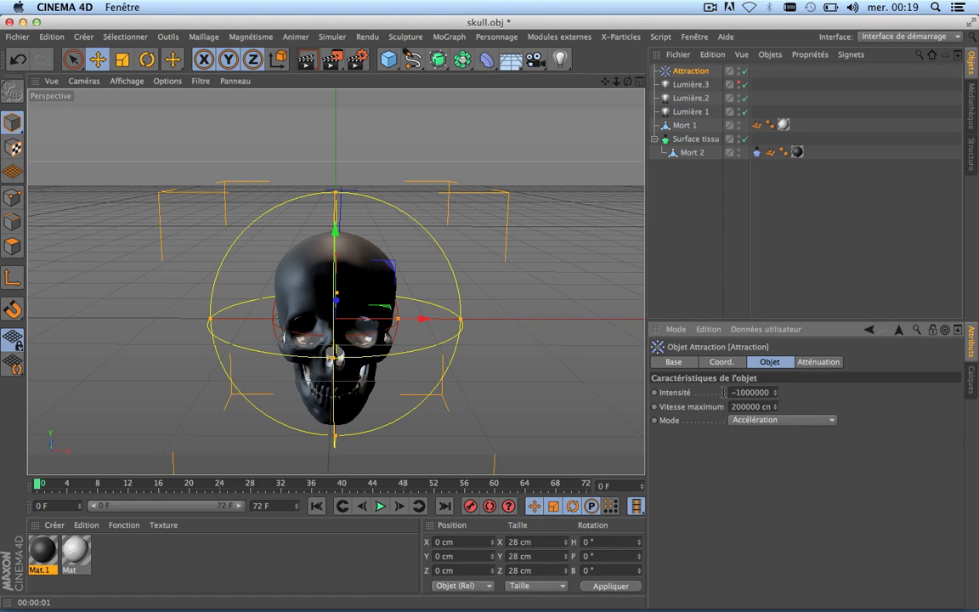
{"action": "left_click", "coordinate": [808, 421]}
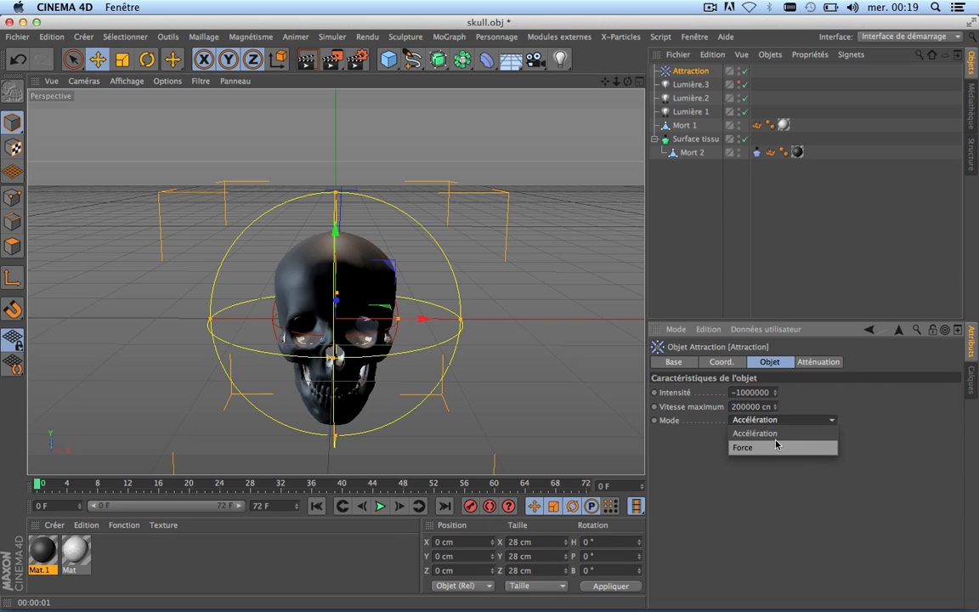
{"action": "left_click", "coordinate": [868, 397]}
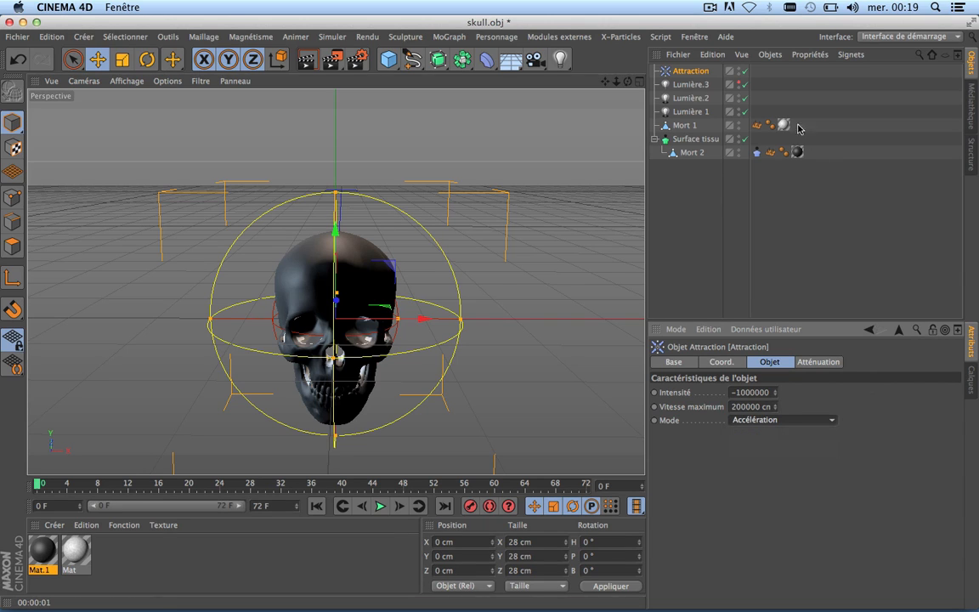
Add the Attraction to the Inclure list in the Expert settings of Mort 2's Tissu tag.
{"action": "left_click", "coordinate": [756, 153]}
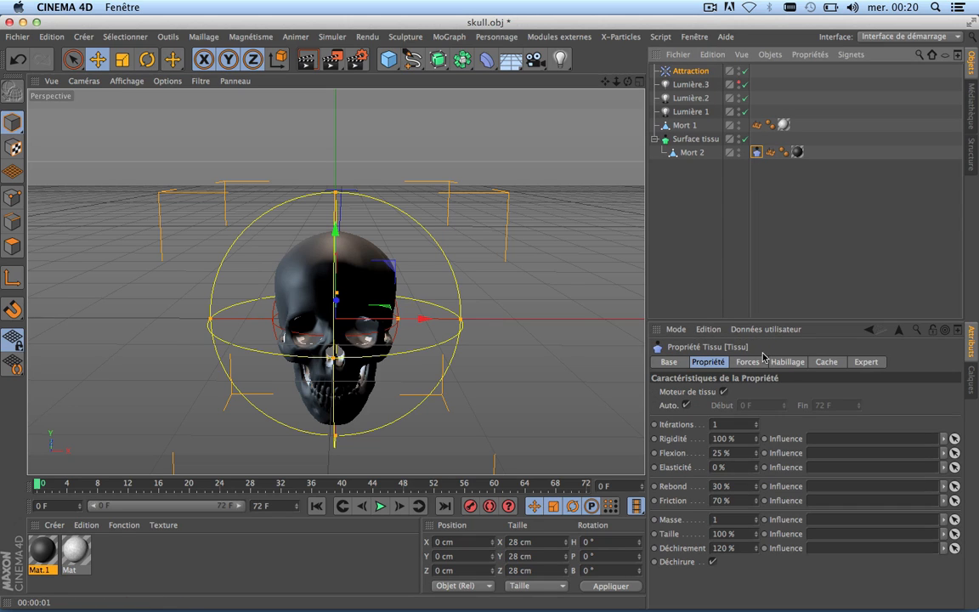
{"action": "left_click", "coordinate": [866, 362]}
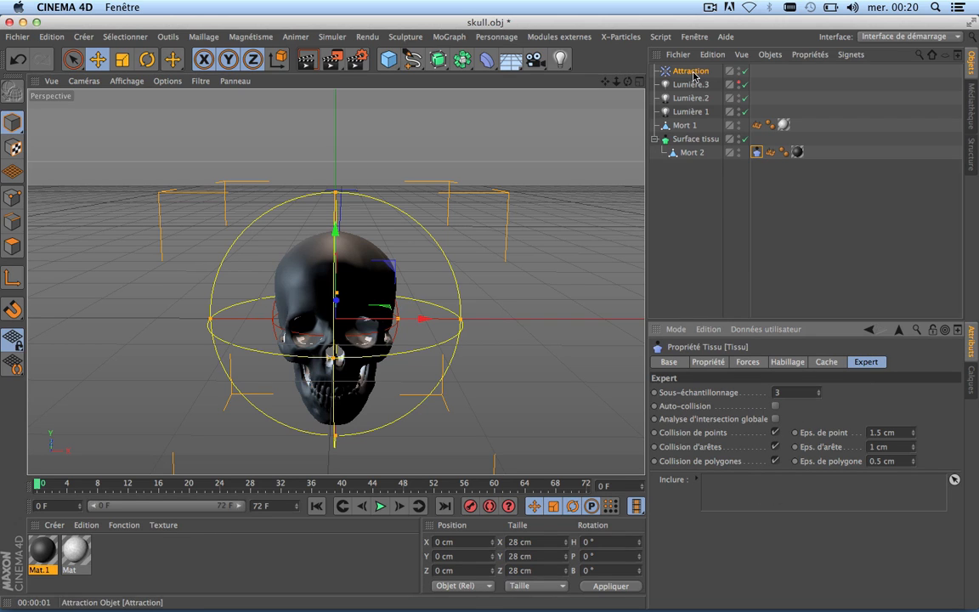
{"action": "left_click_drag", "start_coordinate": [689, 70], "coordinate": [763, 496]}
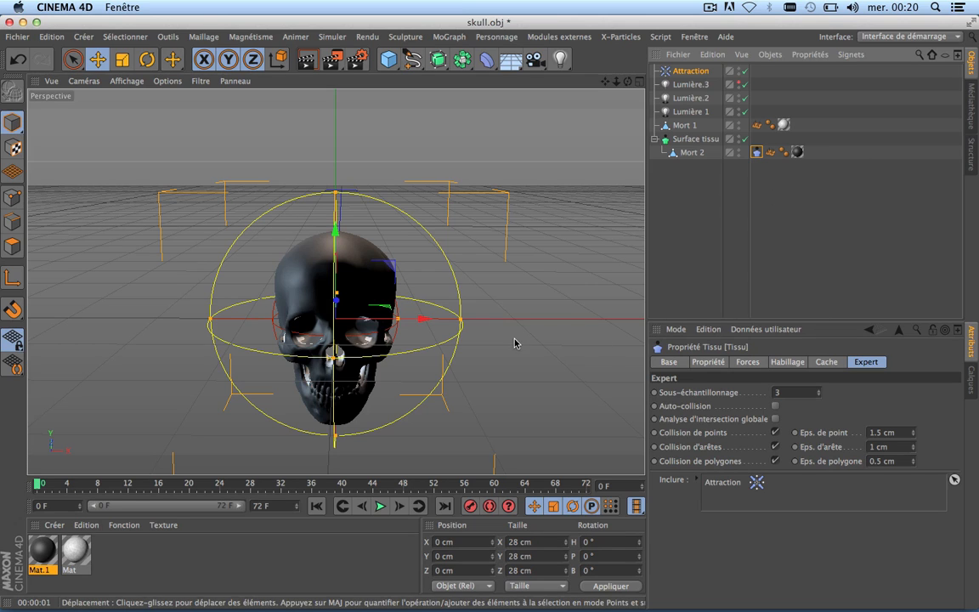
Play the animation to test the Attraction on the cloth, and review the Attraction's object and falloff settings.
{"action": "left_click", "coordinate": [381, 505]}
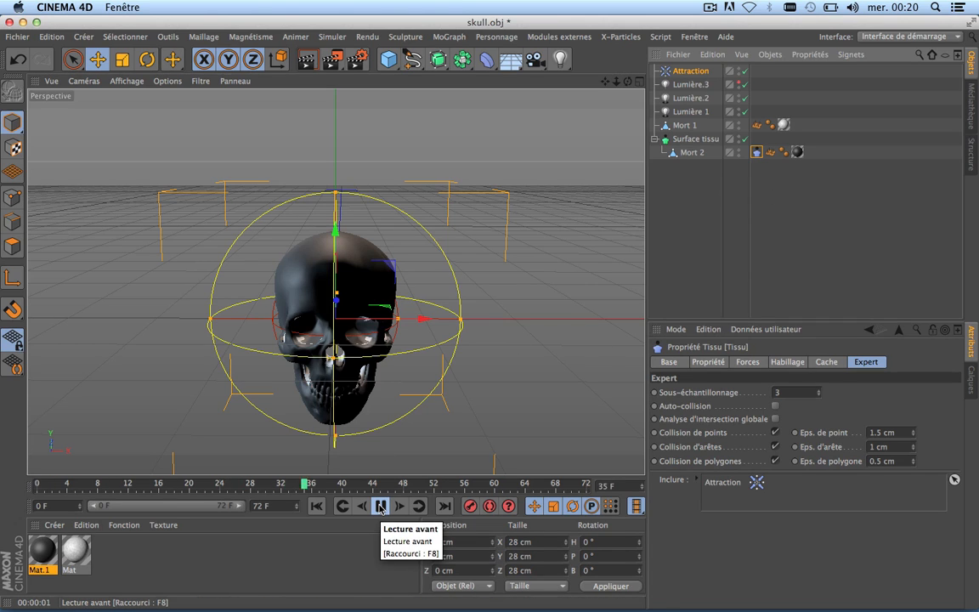
{"action": "left_click", "coordinate": [381, 505]}
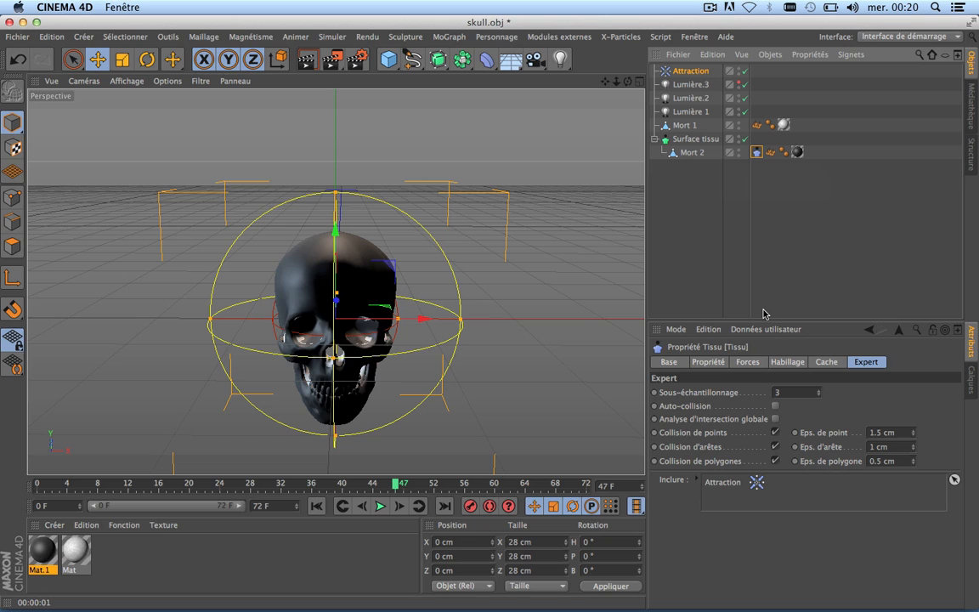
{"action": "left_click", "coordinate": [698, 73]}
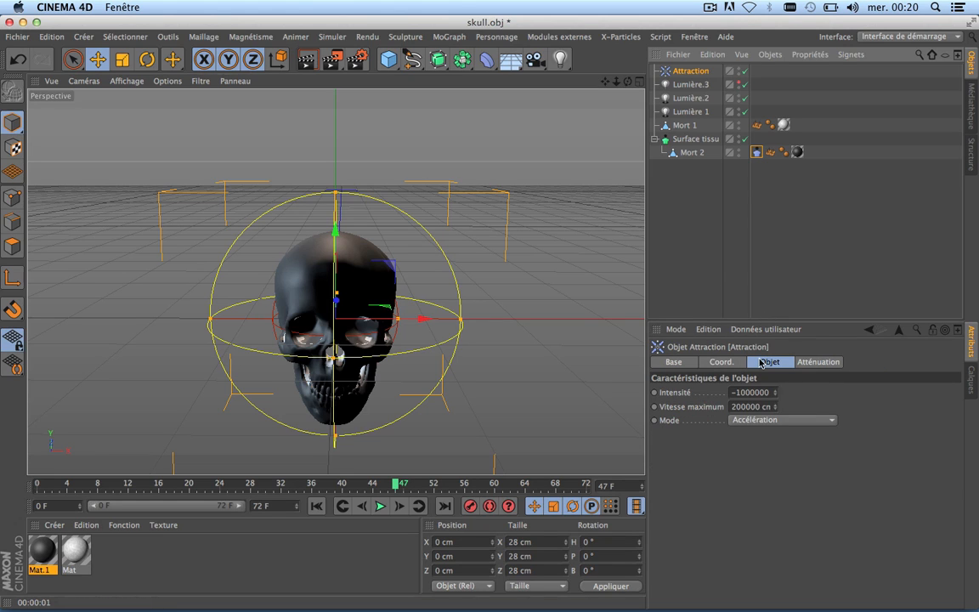
{"action": "left_click", "coordinate": [813, 362]}
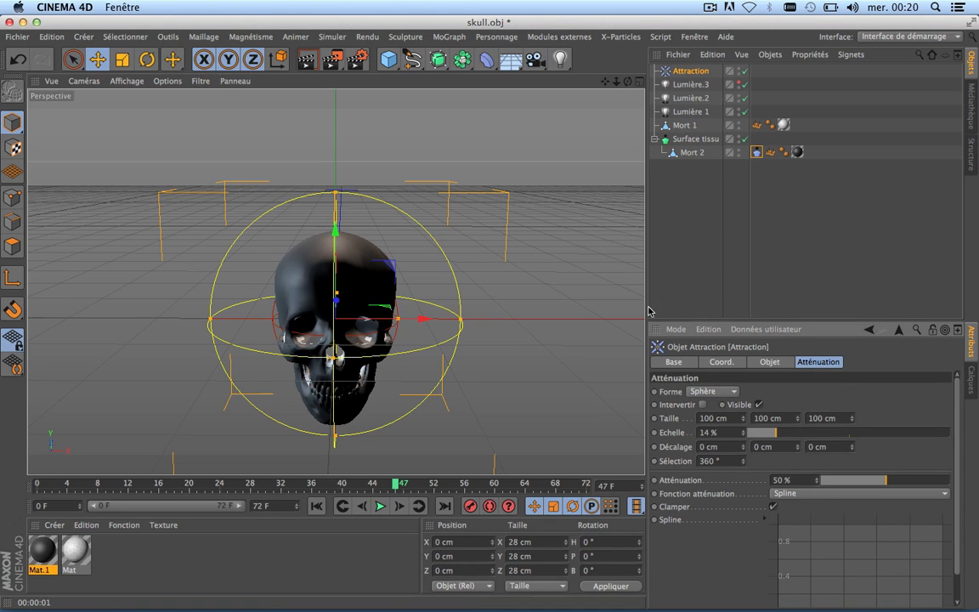
{"action": "left_click", "coordinate": [693, 229]}
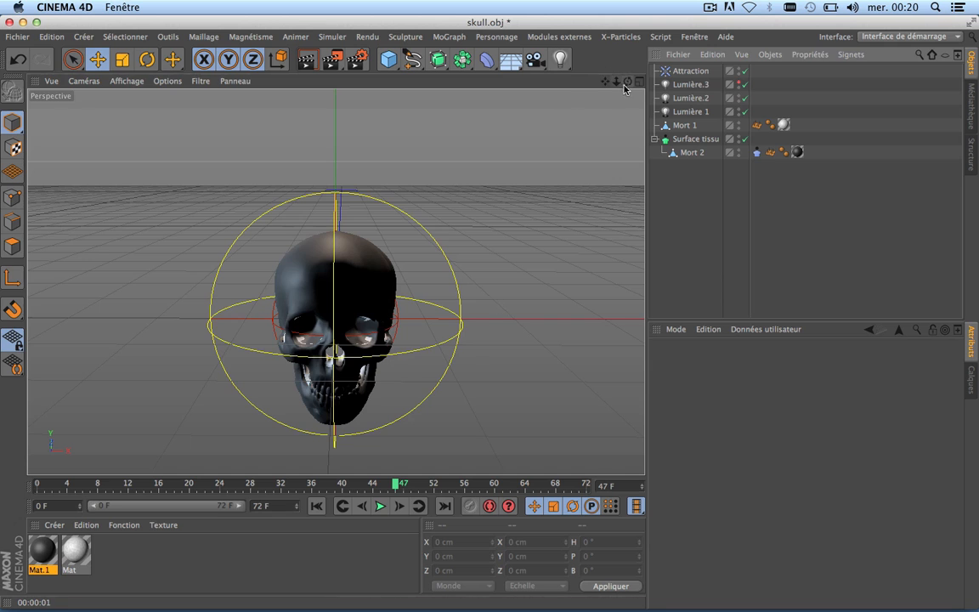
Move the Attraction to about Y 6.5 cm, Z -9.7 cm near the forehead, and play the simulation from frame 0.
{"action": "left_click_drag", "start_coordinate": [627, 85], "coordinate": [321, 37]}
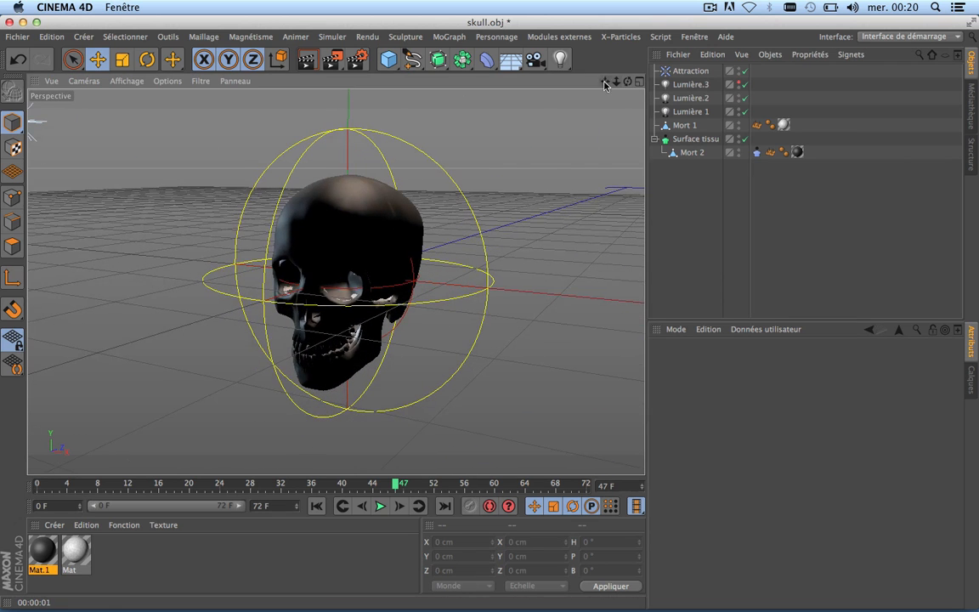
{"action": "left_click", "coordinate": [384, 265]}
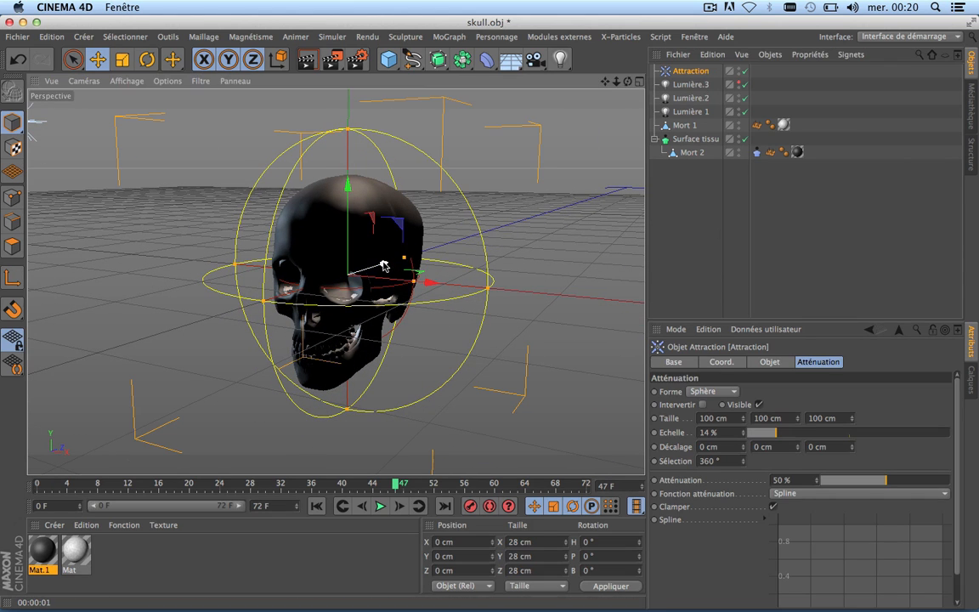
{"action": "left_click_drag", "start_coordinate": [385, 265], "coordinate": [314, 130]}
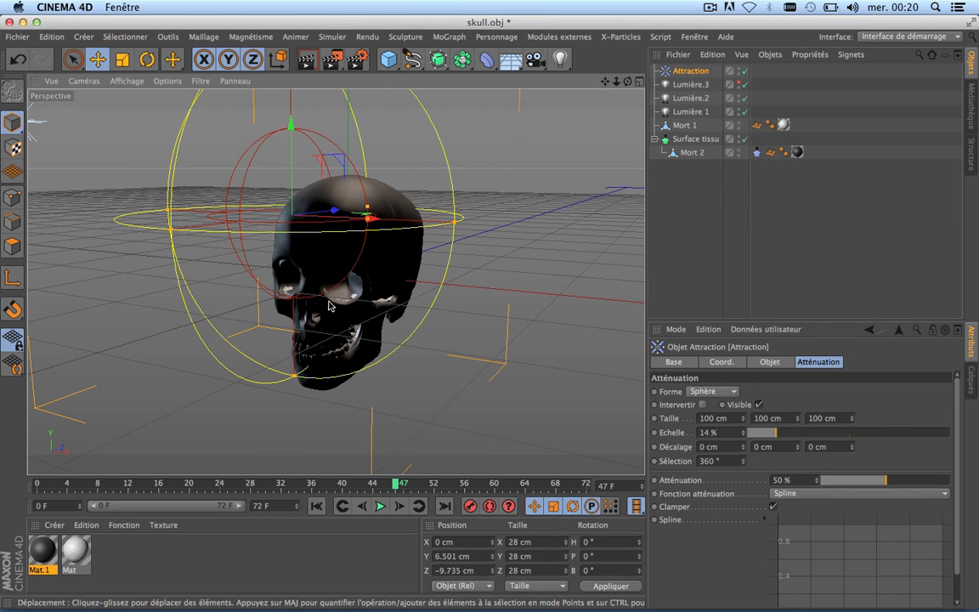
{"action": "left_click", "coordinate": [315, 506]}
{"action": "left_click", "coordinate": [380, 506]}
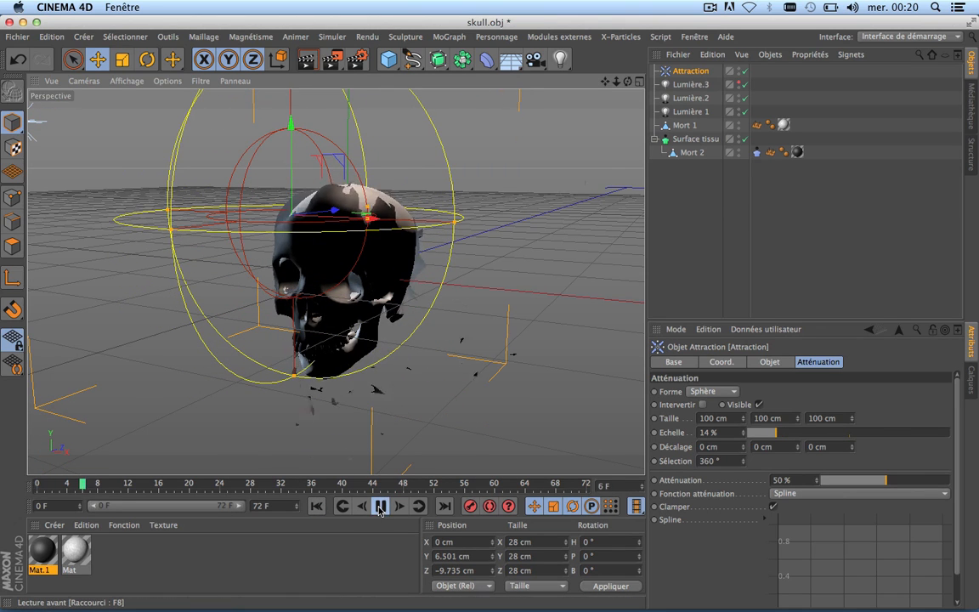
{"action": "left_click", "coordinate": [380, 506]}
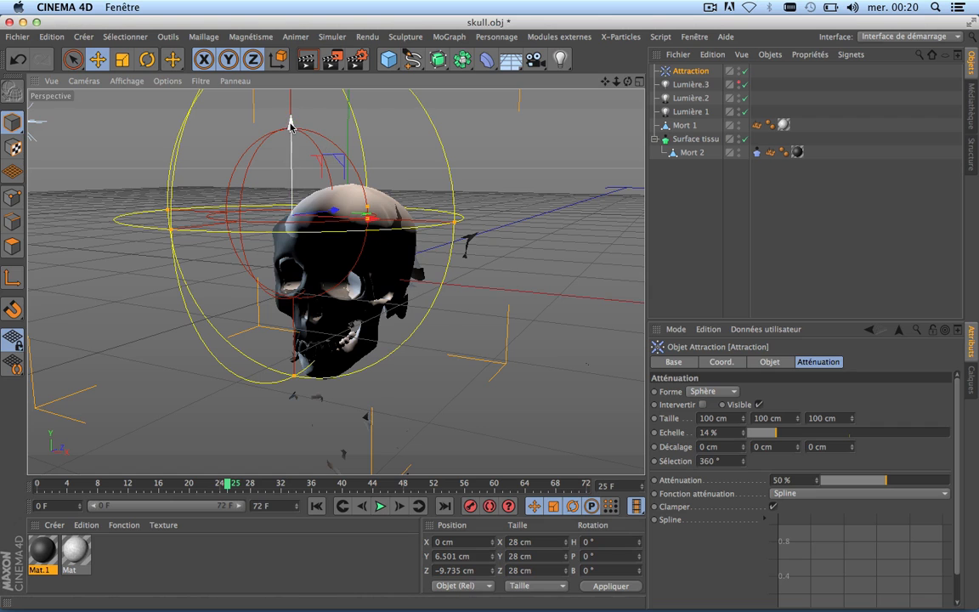
Try the Attraction lower, at about Y 0 cm in front of the face, and replay the simulation from the start.
{"action": "left_click_drag", "start_coordinate": [290, 126], "coordinate": [291, 204]}
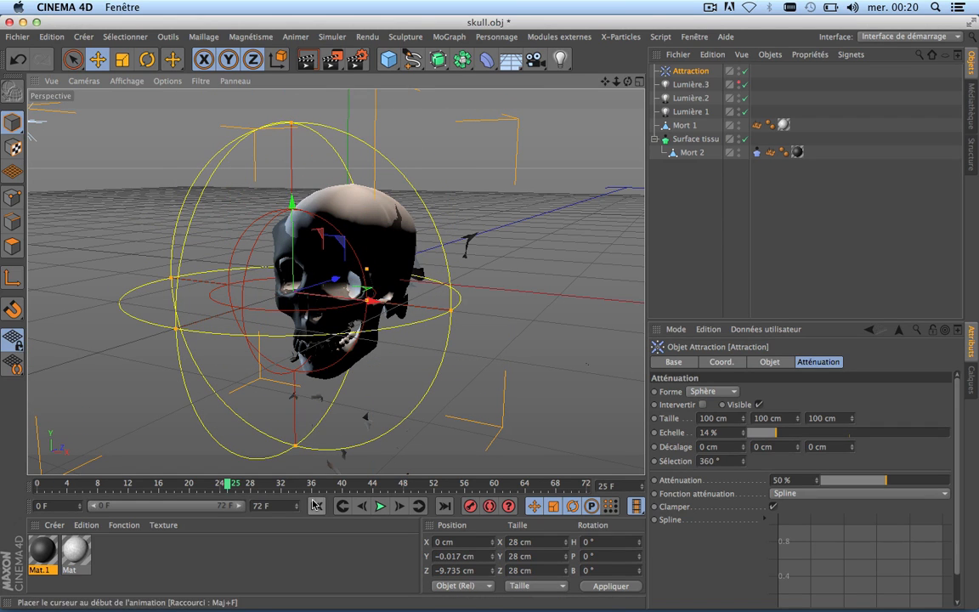
{"action": "left_click", "coordinate": [315, 506]}
{"action": "left_click", "coordinate": [379, 505]}
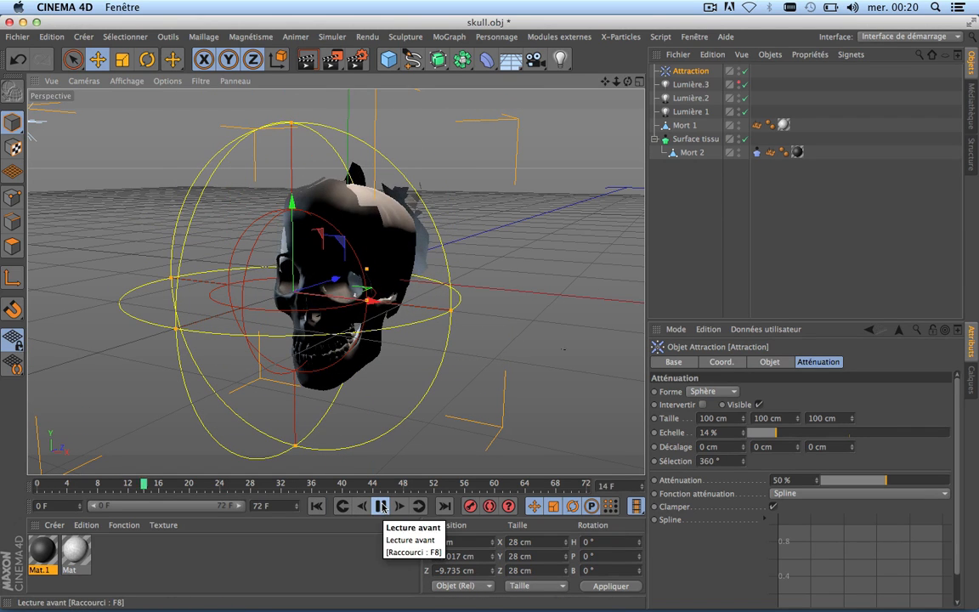
{"action": "left_click", "coordinate": [381, 507]}
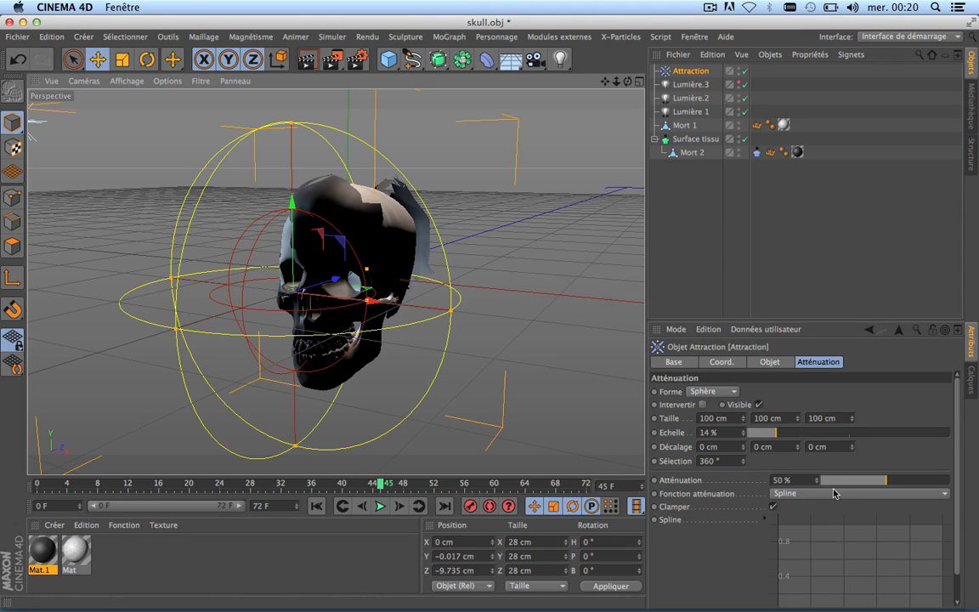
Set the Attraction's Echelle to 7 %, raise it to about Y 7.2 cm, and replay the simulation from frame 0.
{"action": "left_click_drag", "start_coordinate": [776, 432], "coordinate": [762, 436]}
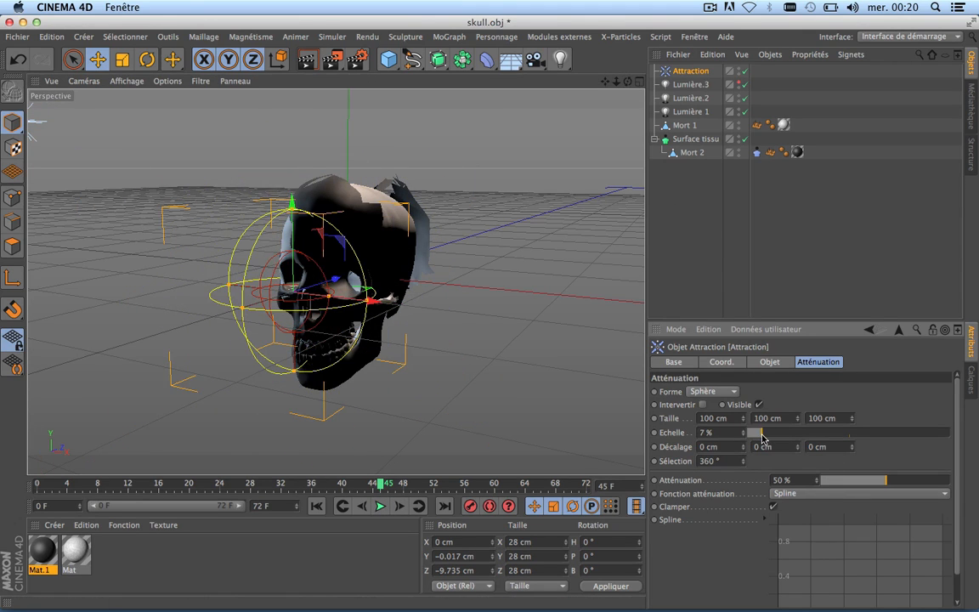
{"action": "left_click_drag", "start_coordinate": [293, 202], "coordinate": [297, 115]}
{"action": "left_click", "coordinate": [317, 508]}
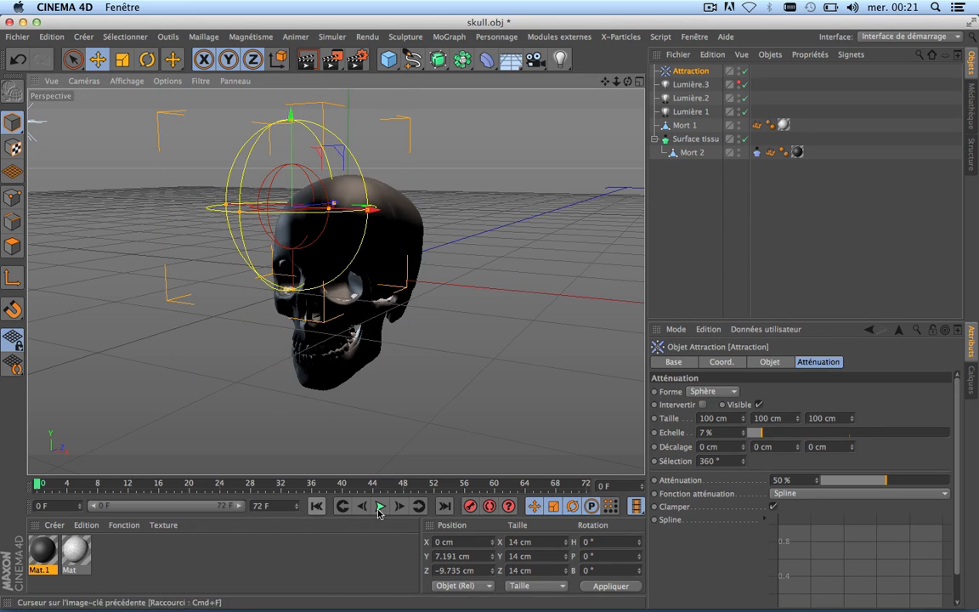
{"action": "left_click", "coordinate": [379, 507]}
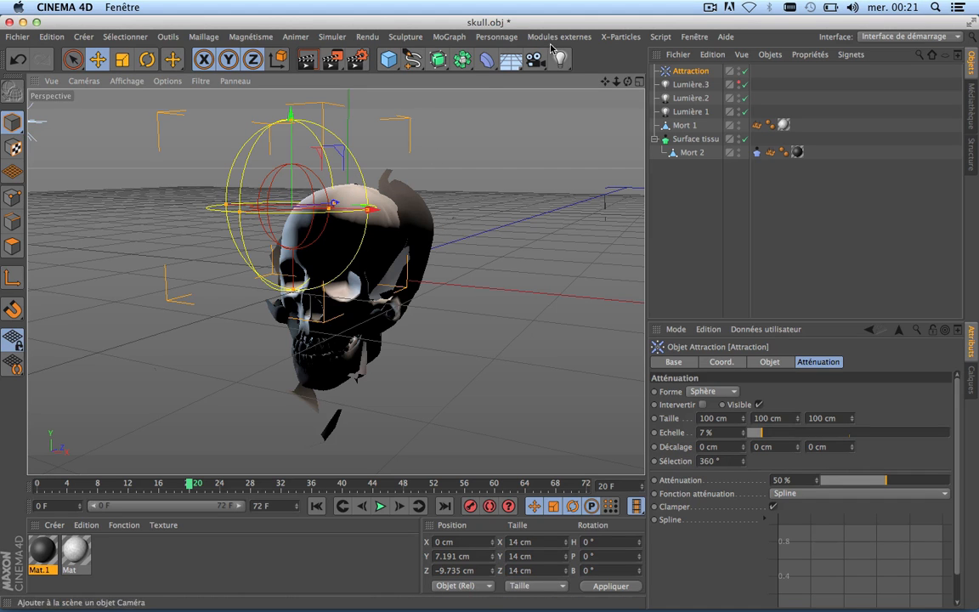
Shift the Attraction along Z to about -7.8 cm, test the simulation, and return to frame 0.
{"action": "left_click_drag", "start_coordinate": [341, 193], "coordinate": [336, 281], "text": "alt"}
{"action": "left_click_drag", "start_coordinate": [605, 81], "coordinate": [447, 308]}
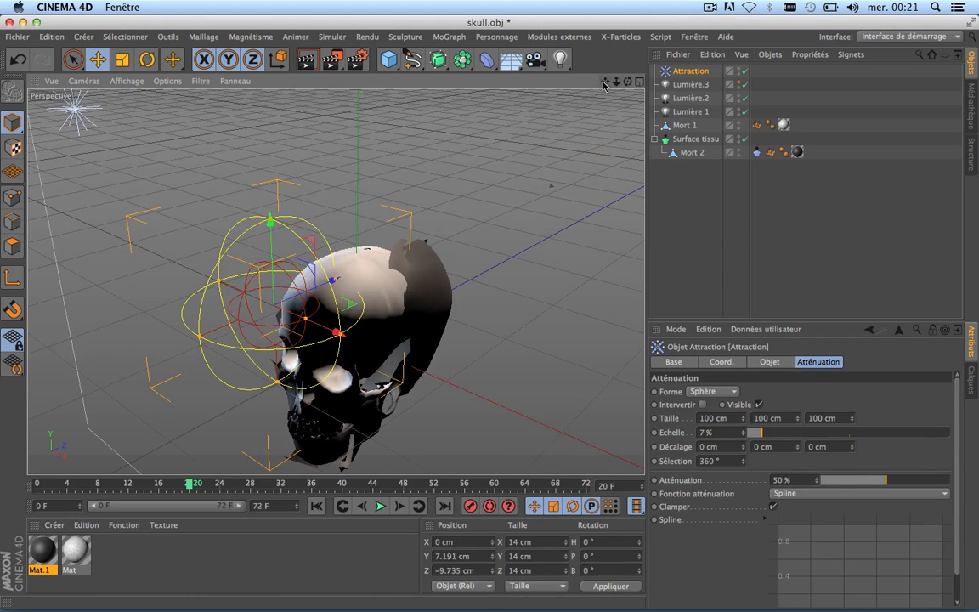
{"action": "left_click_drag", "start_coordinate": [334, 282], "coordinate": [339, 288]}
{"action": "key", "text": "super+z"}
{"action": "left_click", "coordinate": [318, 506]}
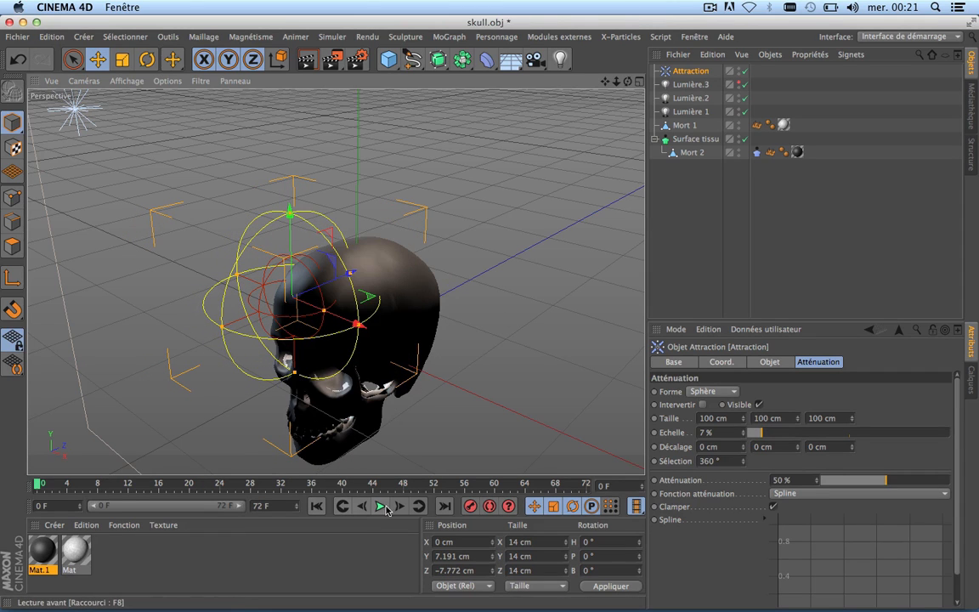
{"action": "left_click", "coordinate": [385, 507]}
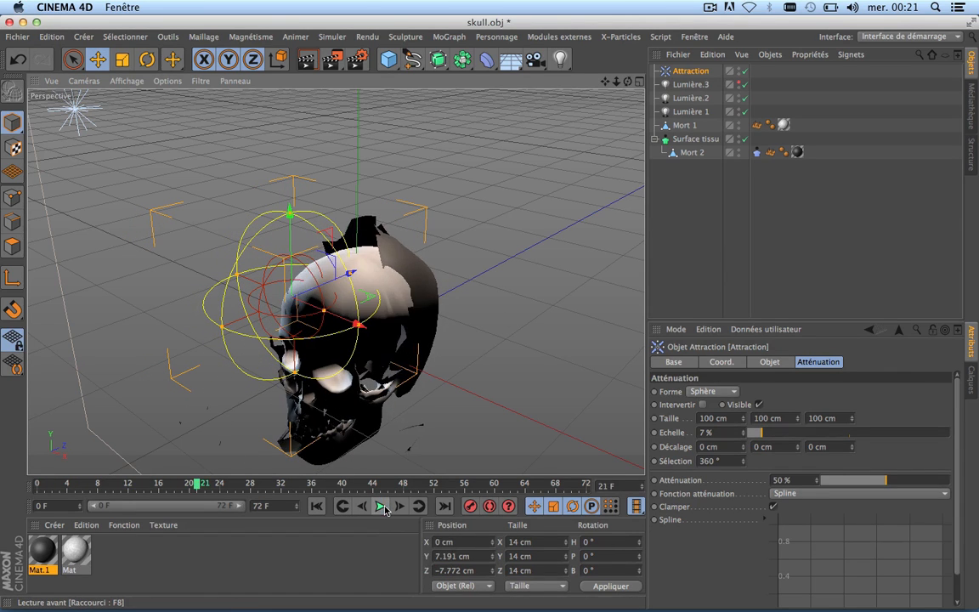
{"action": "left_click", "coordinate": [318, 507]}
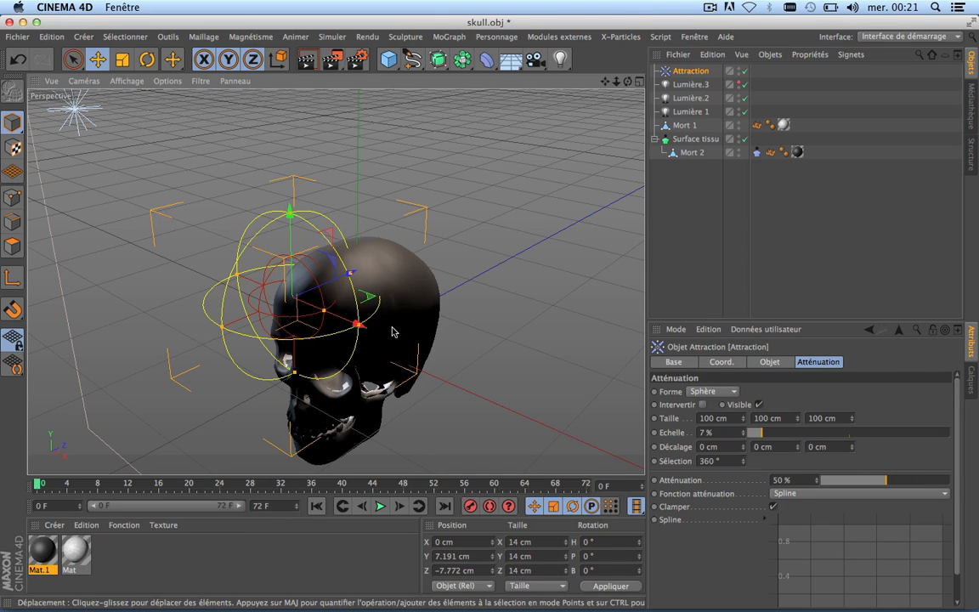
Set the Attraction's Echelle to 14 % and Atténuation to 83 %, test playback briefly, and return to frame 0.
{"action": "mouse_move", "coordinate": [761, 433]}
{"action": "left_mouse_down"}
{"action": "mouse_move", "coordinate": [804, 436]}
{"action": "mouse_move", "coordinate": [776, 440]}
{"action": "left_mouse_up"}
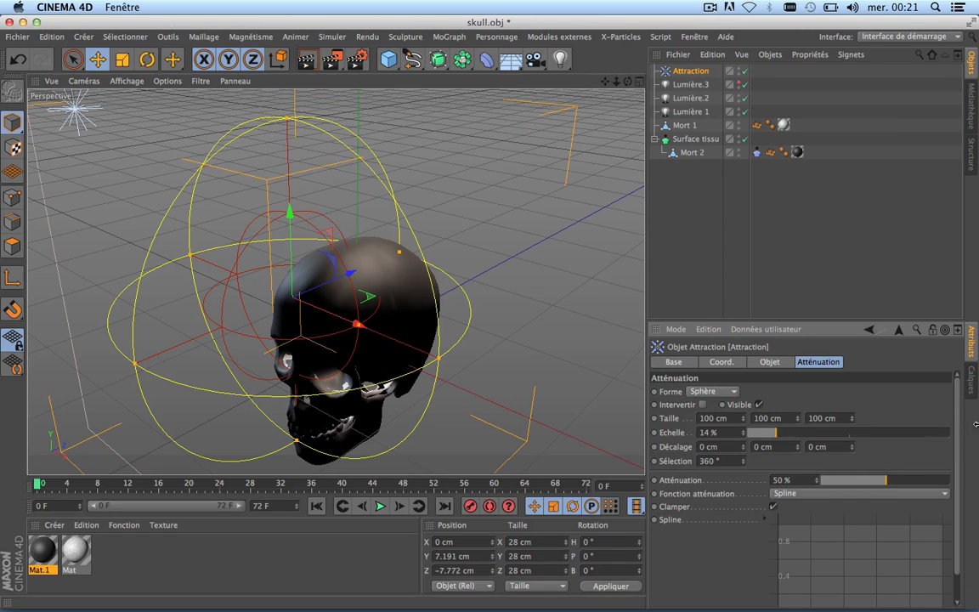
{"action": "left_click_drag", "start_coordinate": [957, 424], "coordinate": [958, 452]}
{"action": "left_click_drag", "start_coordinate": [876, 451], "coordinate": [931, 464]}
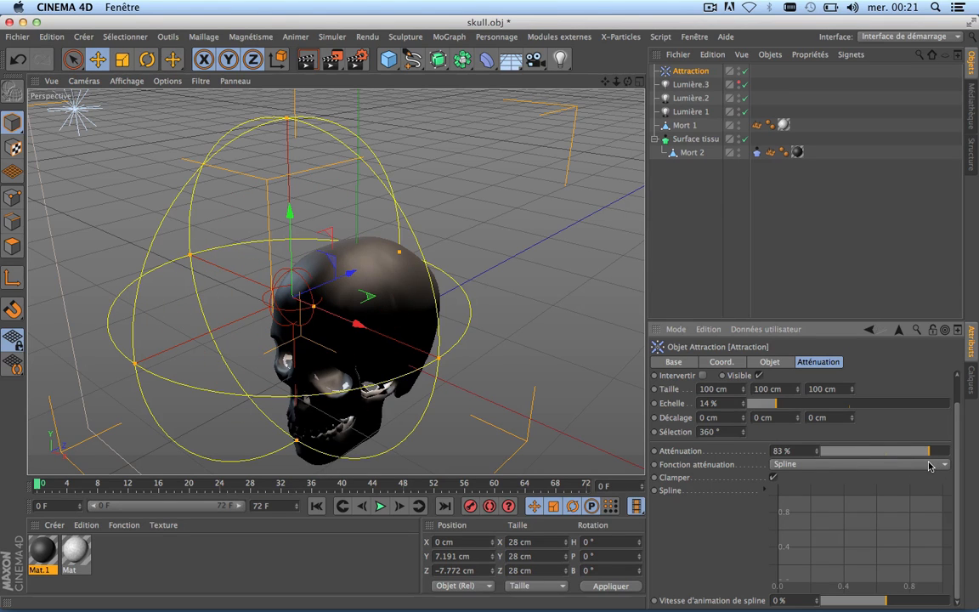
{"action": "left_click", "coordinate": [382, 506]}
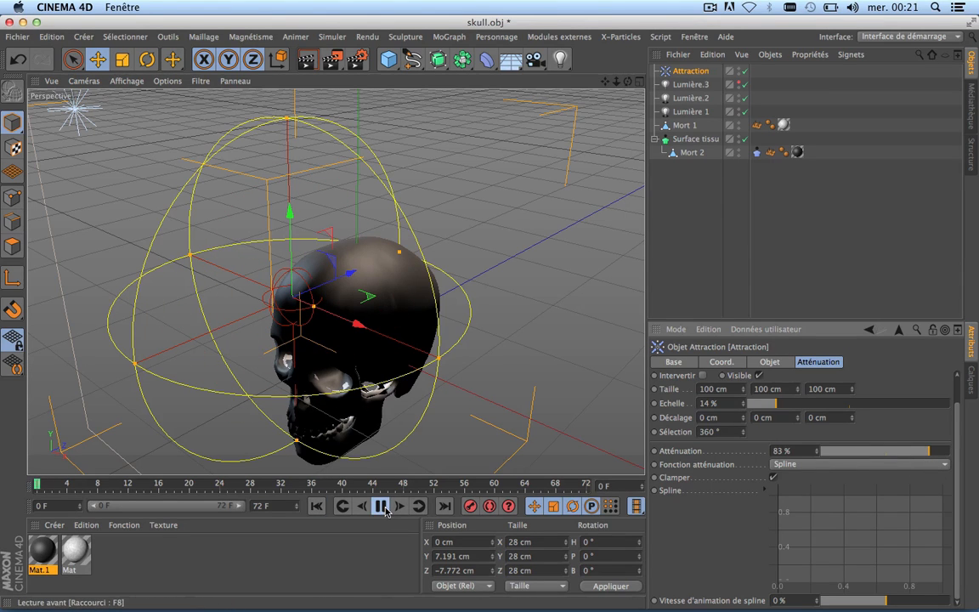
{"action": "left_click", "coordinate": [382, 507]}
{"action": "left_click", "coordinate": [316, 506]}
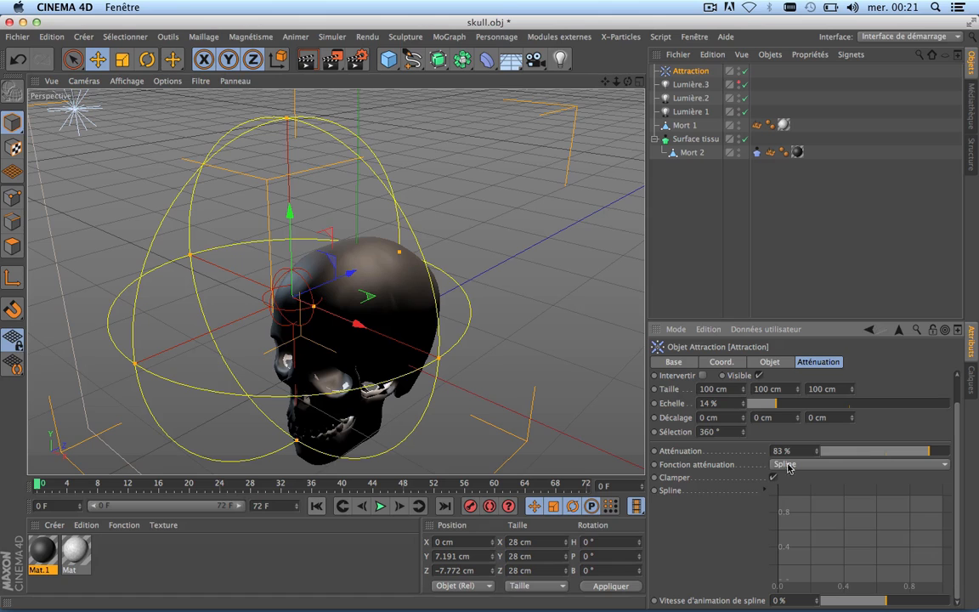
Configure the Attraction's falloff with Atténuation 50 %, Taille 50 cm on all three axes, and Echelle 20 %.
{"action": "left_click_drag", "start_coordinate": [850, 451], "coordinate": [886, 455]}
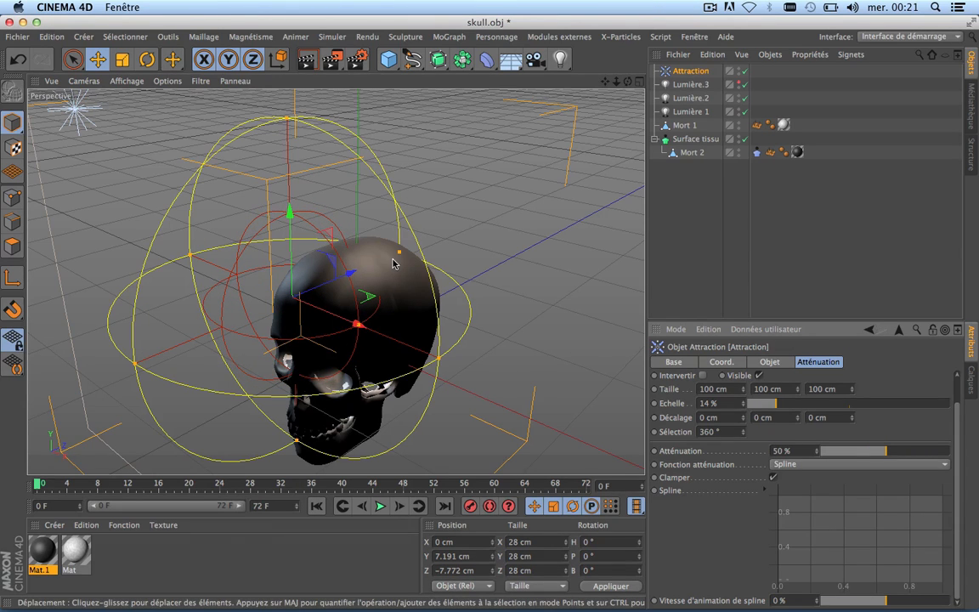
{"action": "left_click_drag", "start_coordinate": [777, 408], "coordinate": [803, 405]}
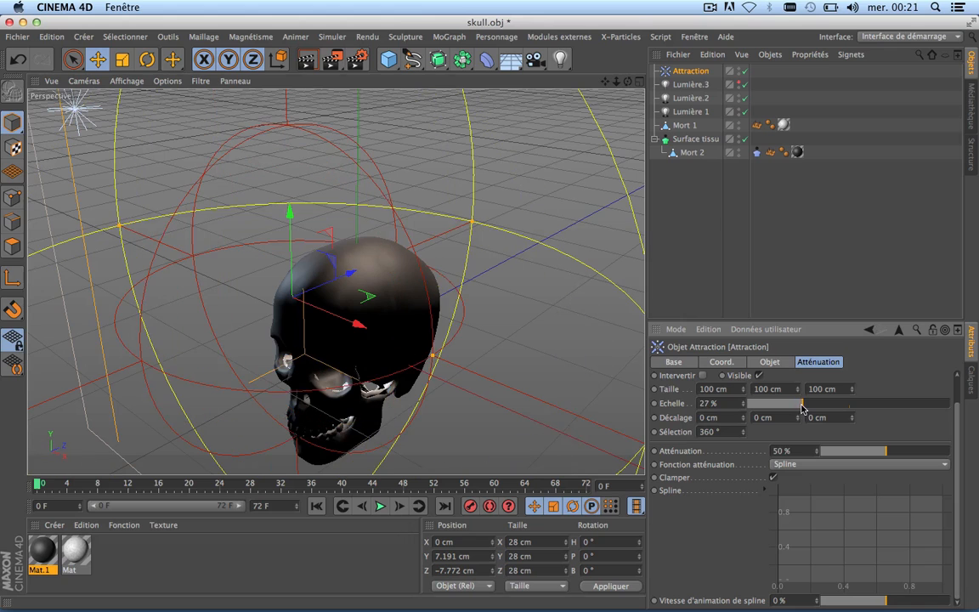
{"action": "left_click", "coordinate": [723, 389]}
{"action": "type", "text": "50"}
{"action": "key", "text": "Tab"}
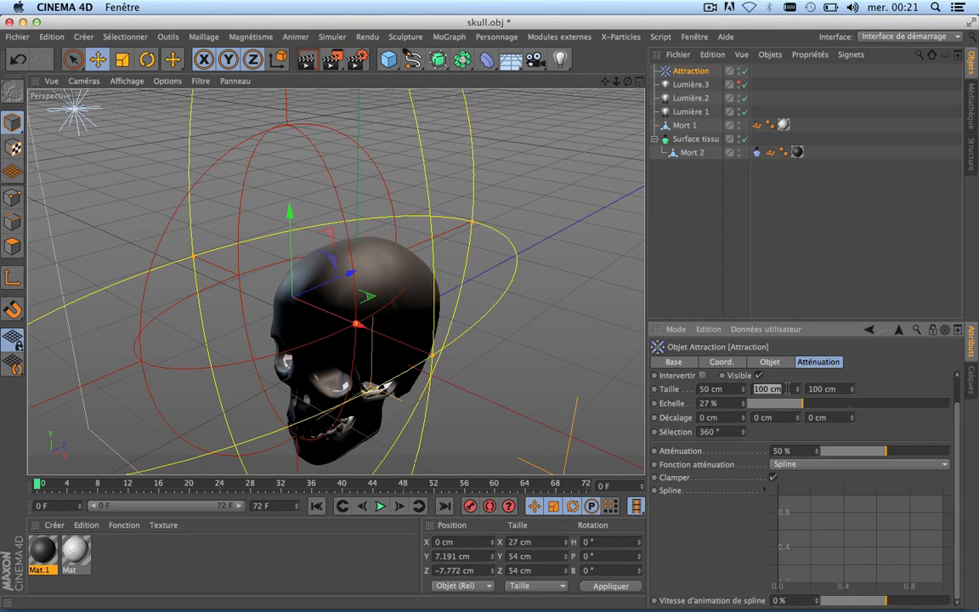
{"action": "type", "text": "50"}
{"action": "key", "text": "Tab"}
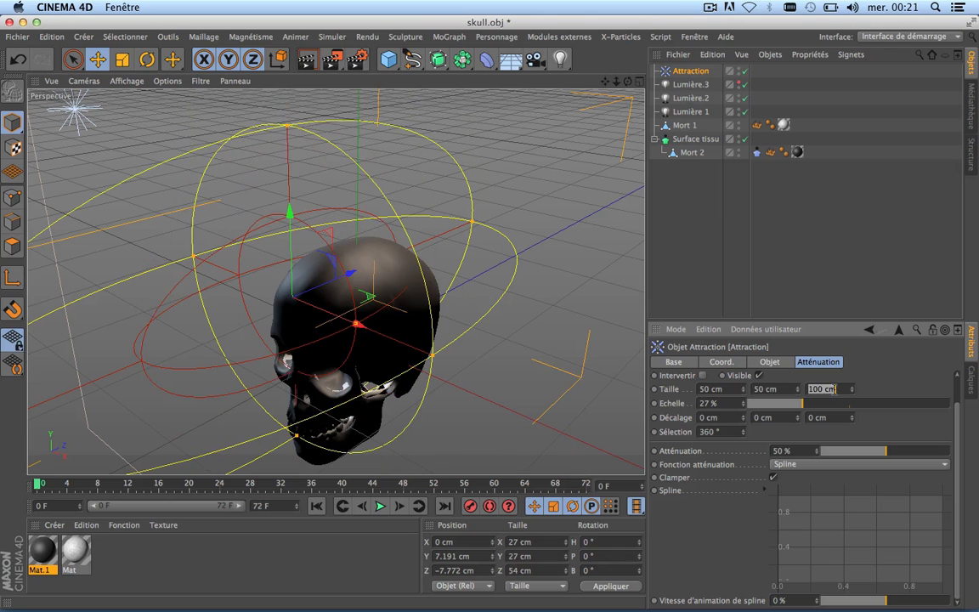
{"action": "type", "text": "50"}
{"action": "key", "text": "Return"}
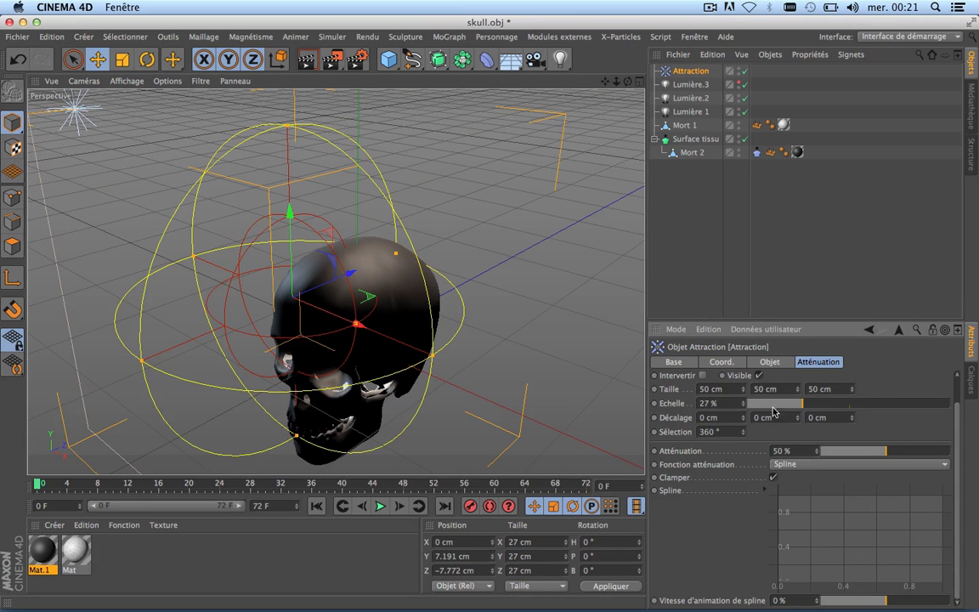
{"action": "mouse_move", "coordinate": [804, 403]}
{"action": "left_mouse_down"}
{"action": "mouse_move", "coordinate": [743, 399]}
{"action": "mouse_move", "coordinate": [841, 406]}
{"action": "mouse_move", "coordinate": [789, 416]}
{"action": "left_mouse_up"}
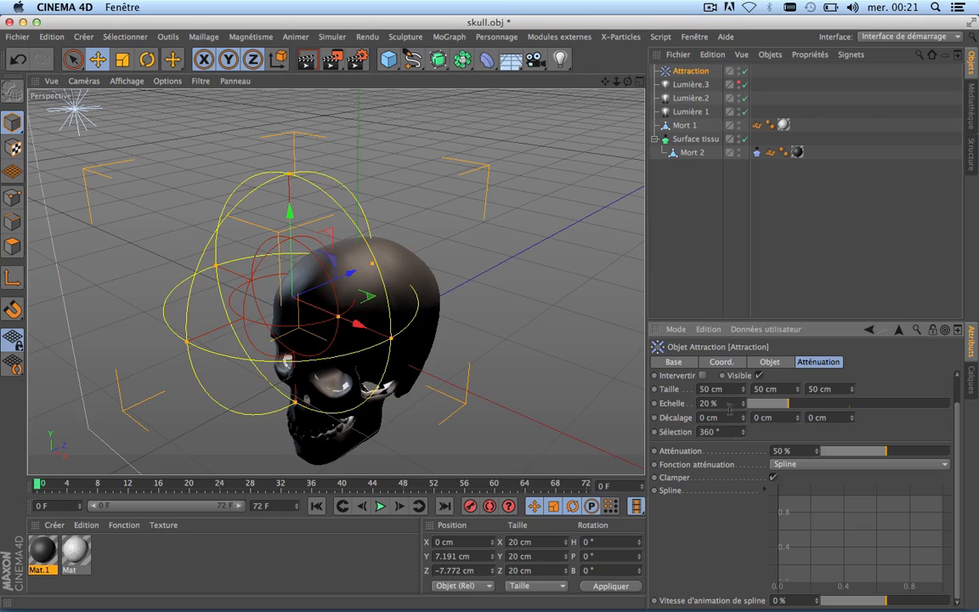
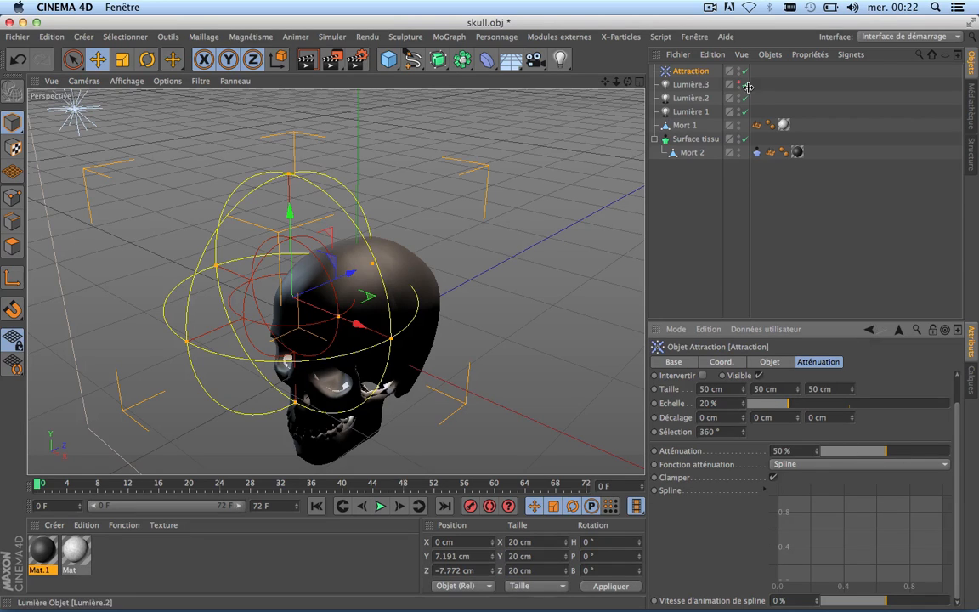
Set Déchirement to 150 % in Mort 2's Tissu properties and test the simulation for about 12 frames.
{"action": "left_click", "coordinate": [771, 364]}
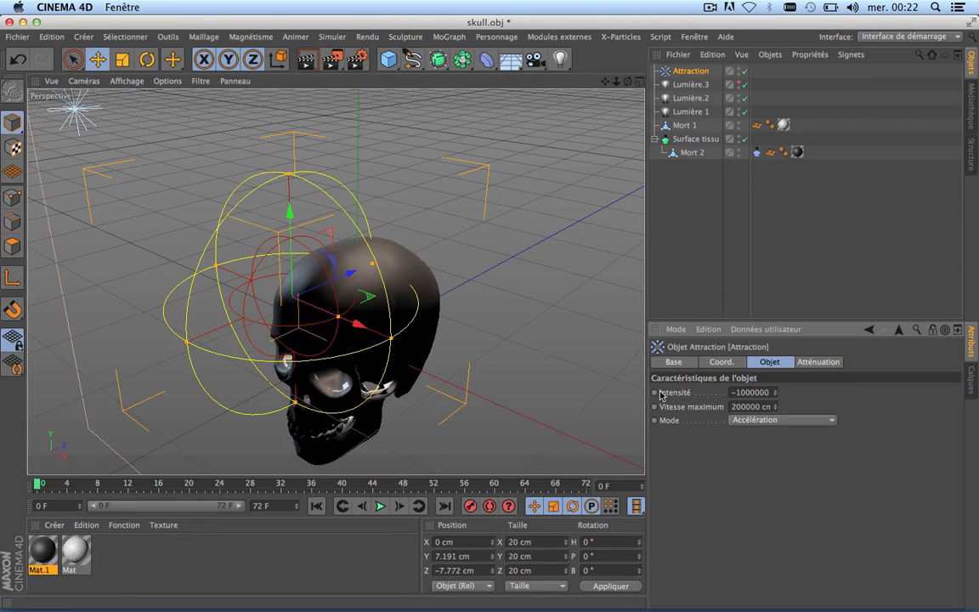
{"action": "key", "text": "Return"}
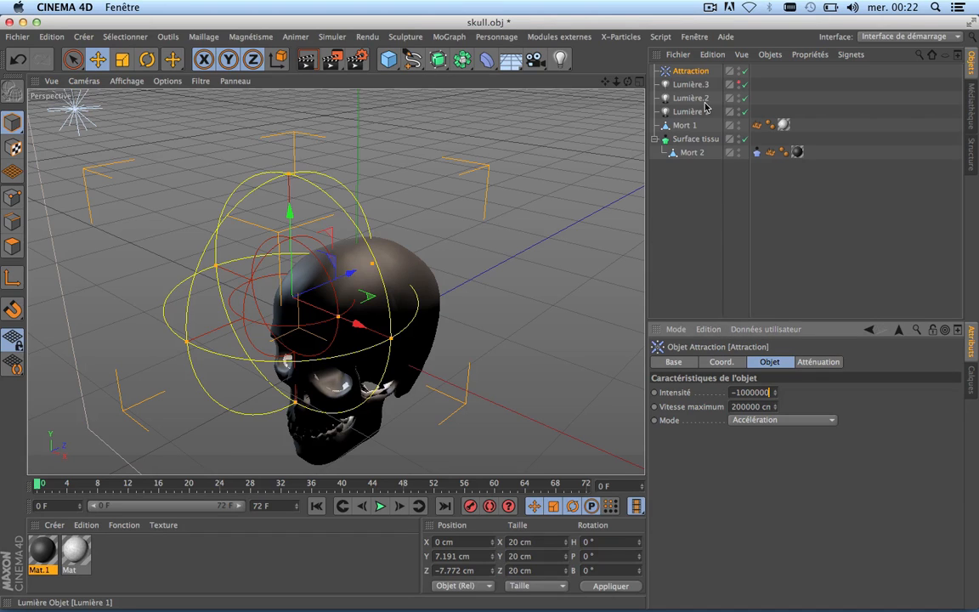
{"action": "left_click", "coordinate": [757, 153]}
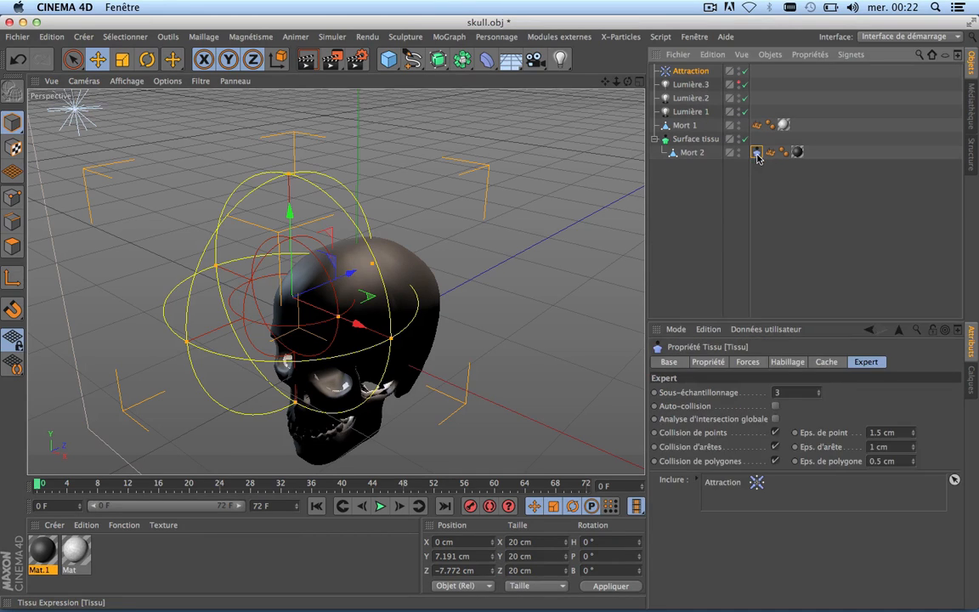
{"action": "left_click", "coordinate": [747, 362]}
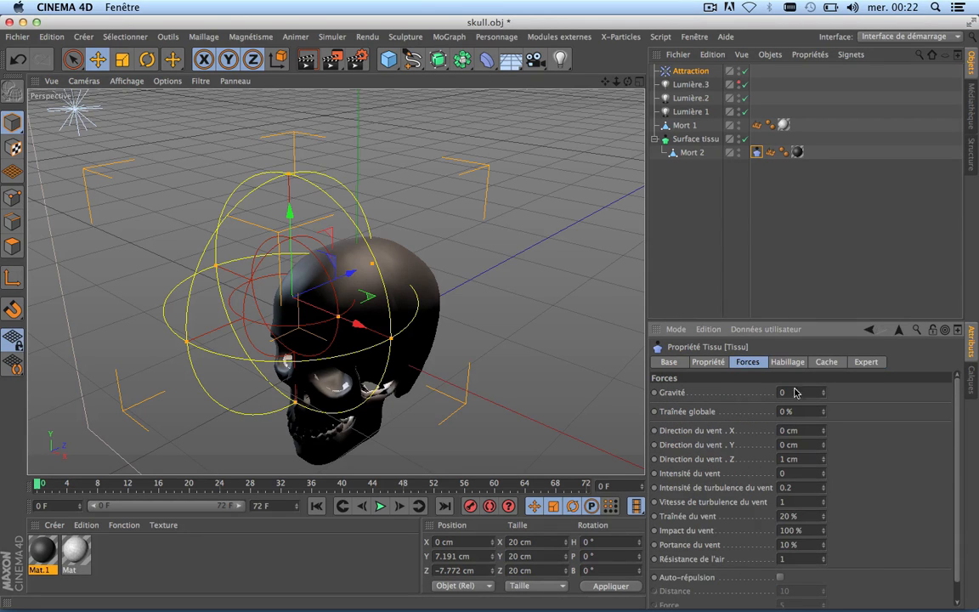
{"action": "left_click_drag", "start_coordinate": [957, 439], "coordinate": [954, 392]}
{"action": "left_click", "coordinate": [704, 362]}
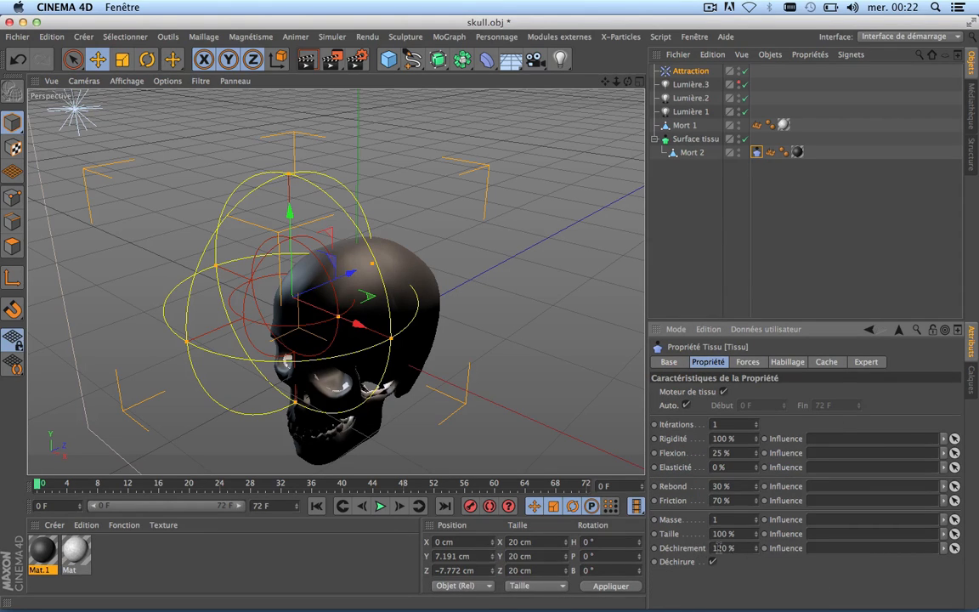
{"action": "double_click", "coordinate": [717, 548]}
{"action": "left_click", "coordinate": [378, 507]}
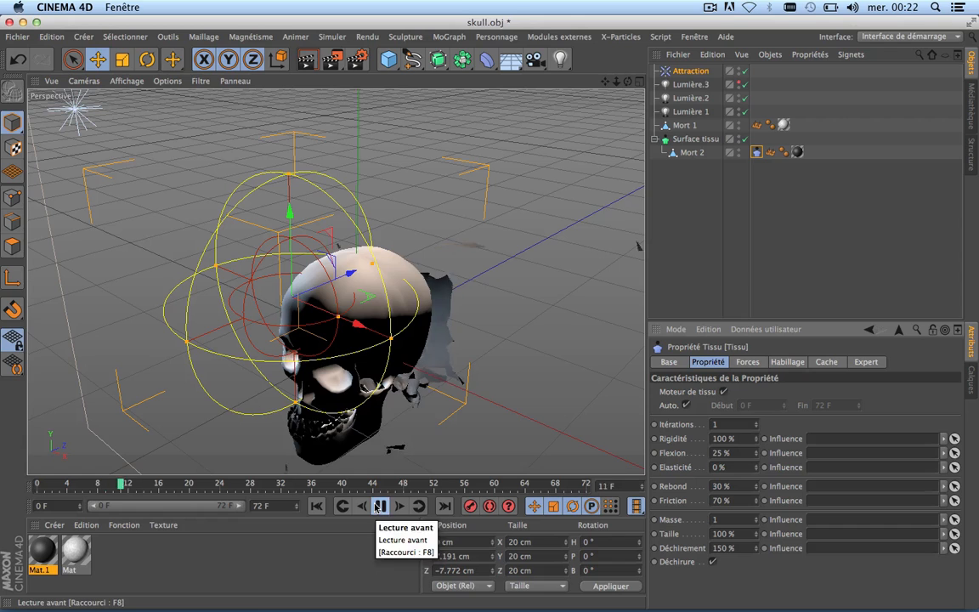
{"action": "left_click", "coordinate": [379, 507]}
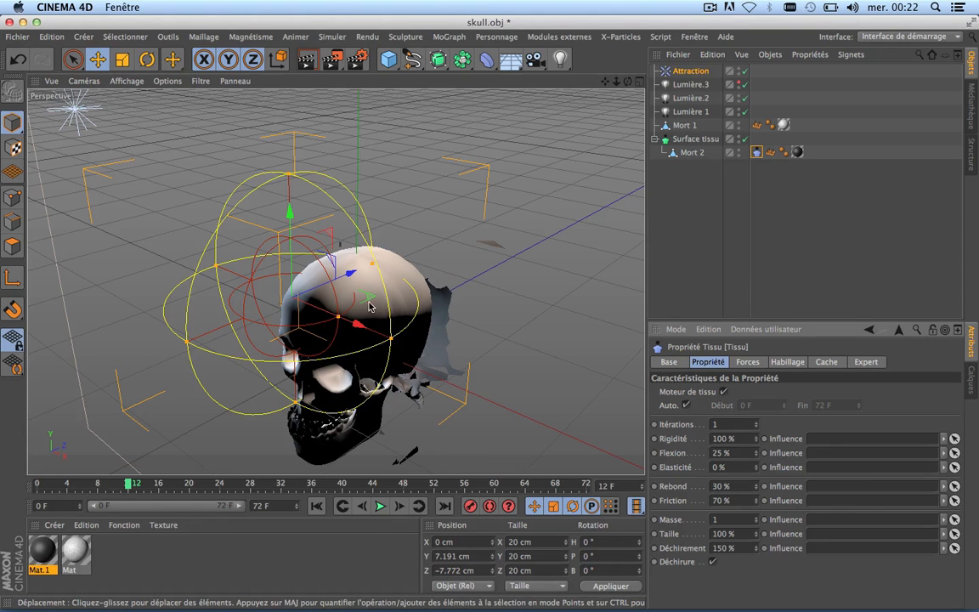
Move the Attraction to about X 9 cm, Y 3.6 cm, Z -10.2 cm, and replay the simulation from frame 0.
{"action": "left_click_drag", "start_coordinate": [370, 307], "coordinate": [421, 339]}
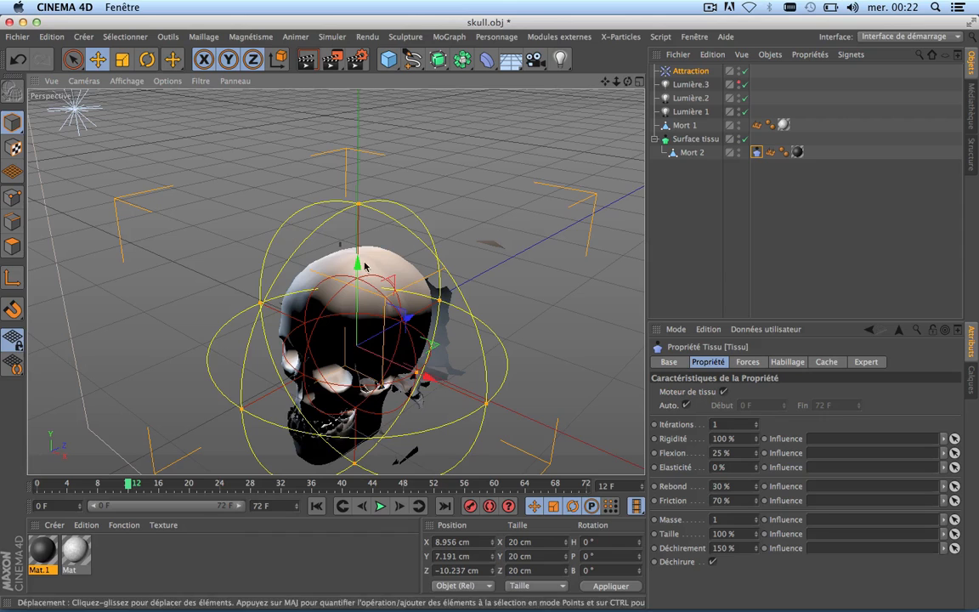
{"action": "left_click_drag", "start_coordinate": [366, 267], "coordinate": [365, 318]}
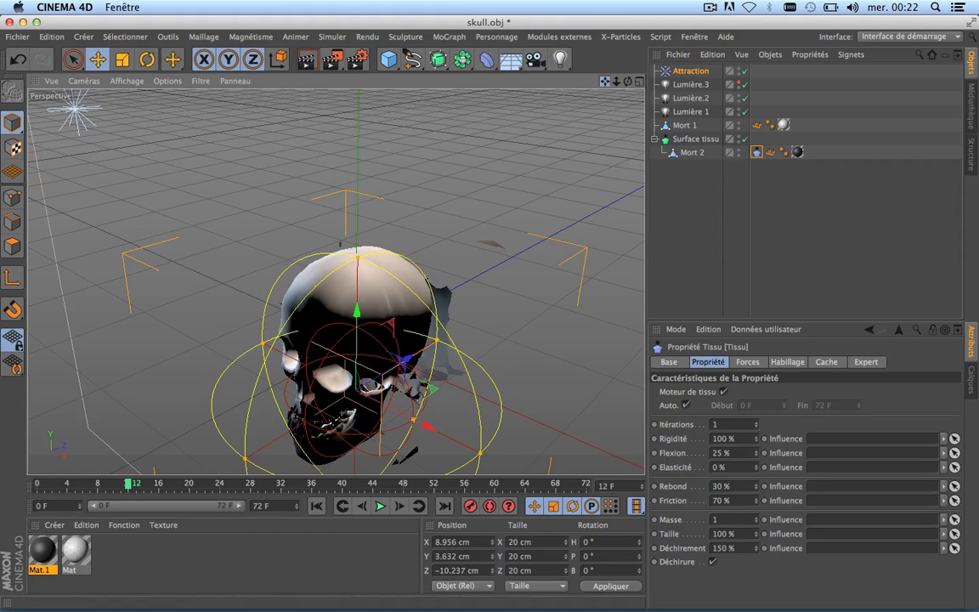
{"action": "left_click_drag", "start_coordinate": [605, 82], "coordinate": [634, 4]}
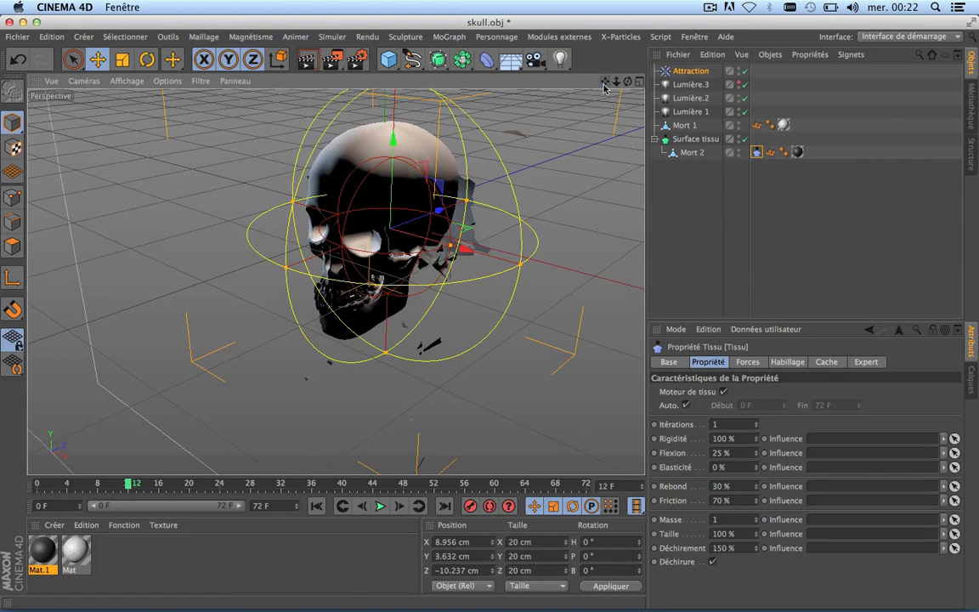
{"action": "left_click", "coordinate": [318, 509]}
{"action": "left_click", "coordinate": [382, 507]}
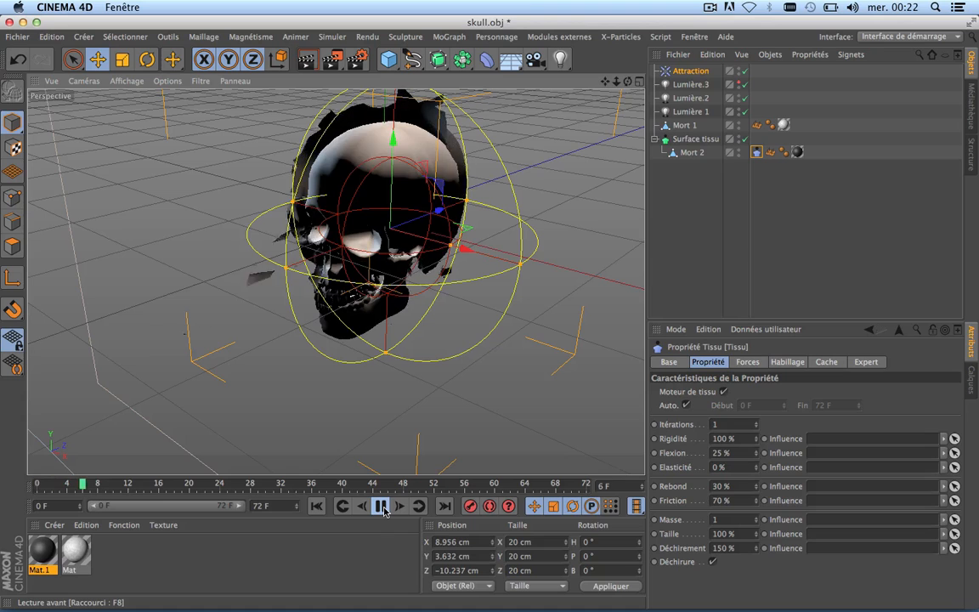
{"action": "left_click", "coordinate": [381, 507]}
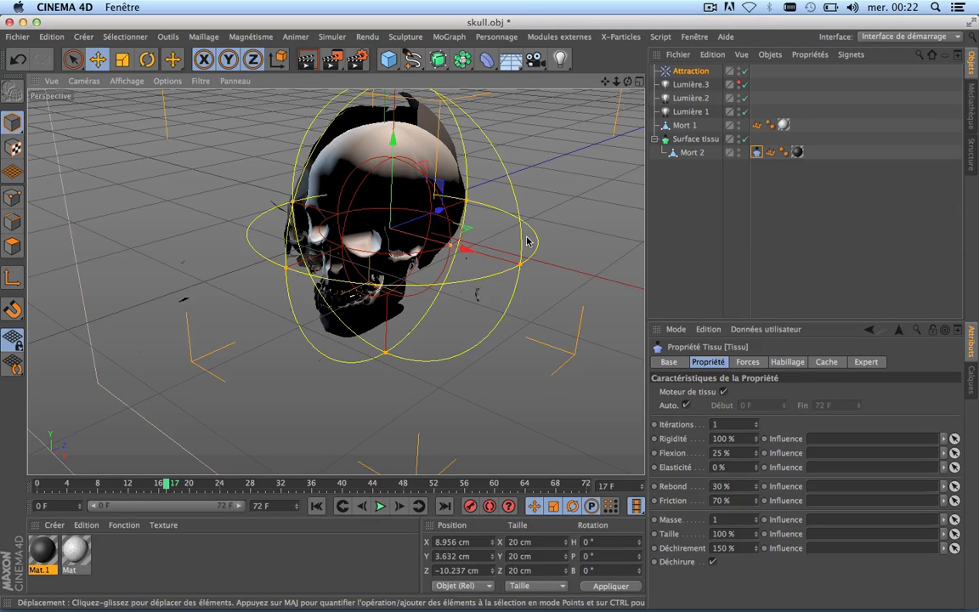
Reduce the Attraction's Echelle to 16 %.
{"action": "left_click", "coordinate": [690, 71]}
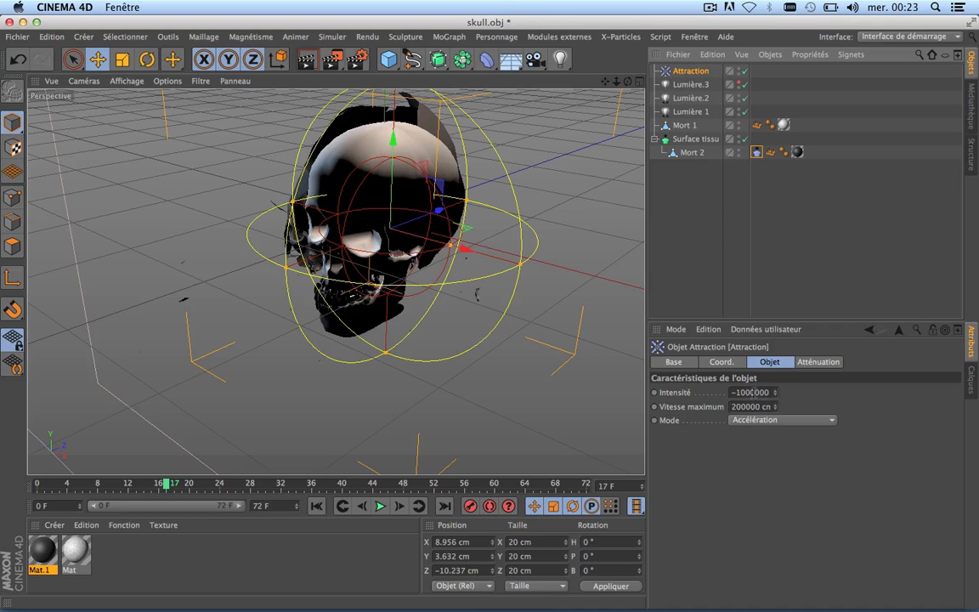
{"action": "left_click", "coordinate": [806, 364]}
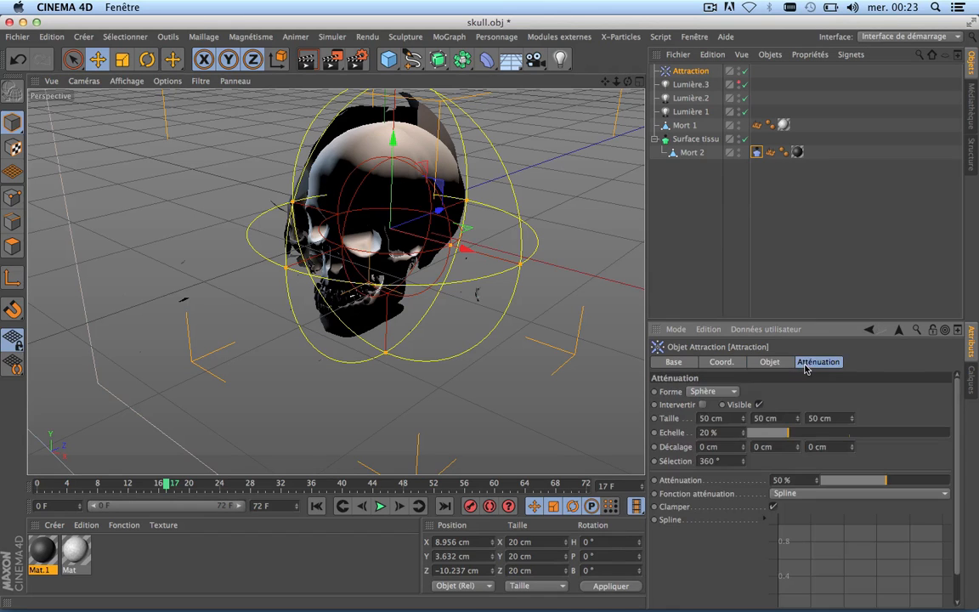
{"action": "left_click_drag", "start_coordinate": [794, 446], "coordinate": [780, 439]}
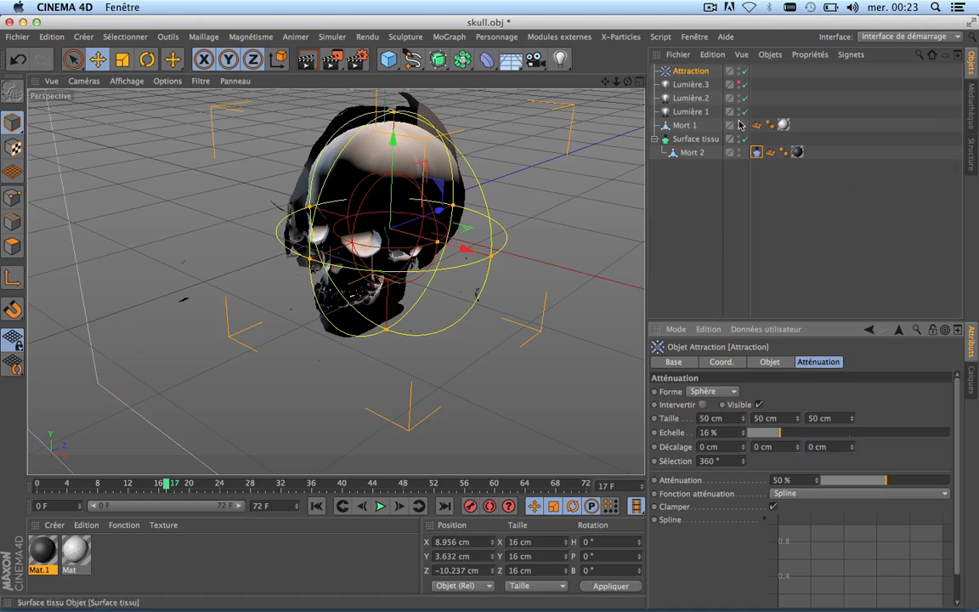
Move the Attraction to about X 5.8 cm and Y 0.3 cm, and replay the simulation from frame 0.
{"action": "left_click_drag", "start_coordinate": [627, 81], "coordinate": [941, 19]}
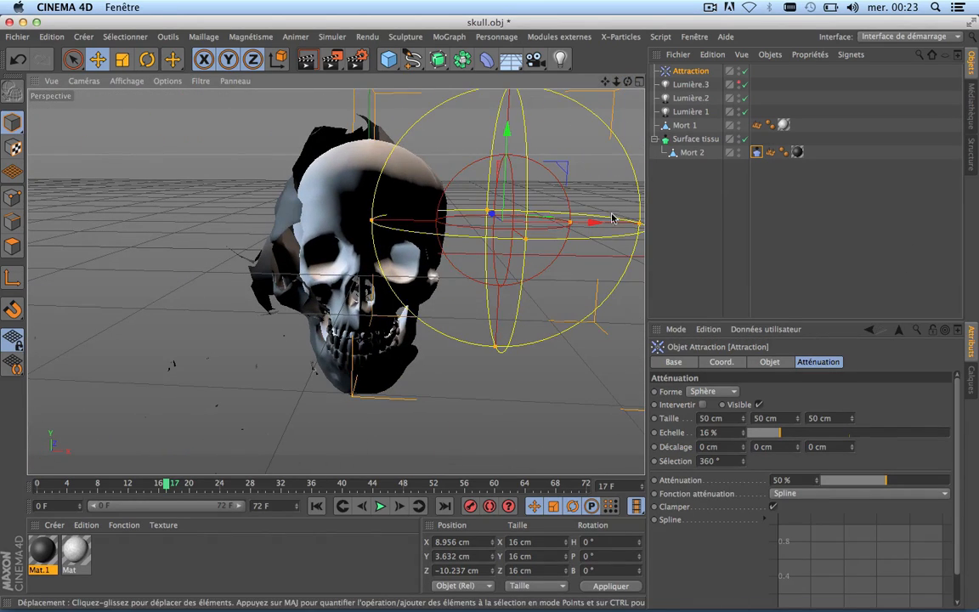
{"action": "left_click_drag", "start_coordinate": [592, 221], "coordinate": [541, 222]}
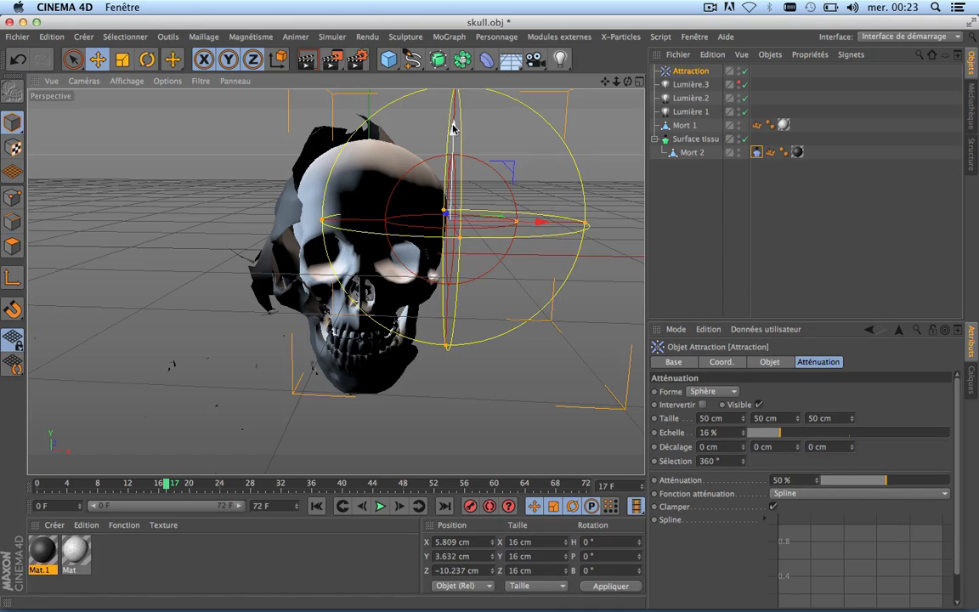
{"action": "left_click_drag", "start_coordinate": [452, 126], "coordinate": [453, 180]}
{"action": "left_click_drag", "start_coordinate": [626, 81], "coordinate": [336, 281]}
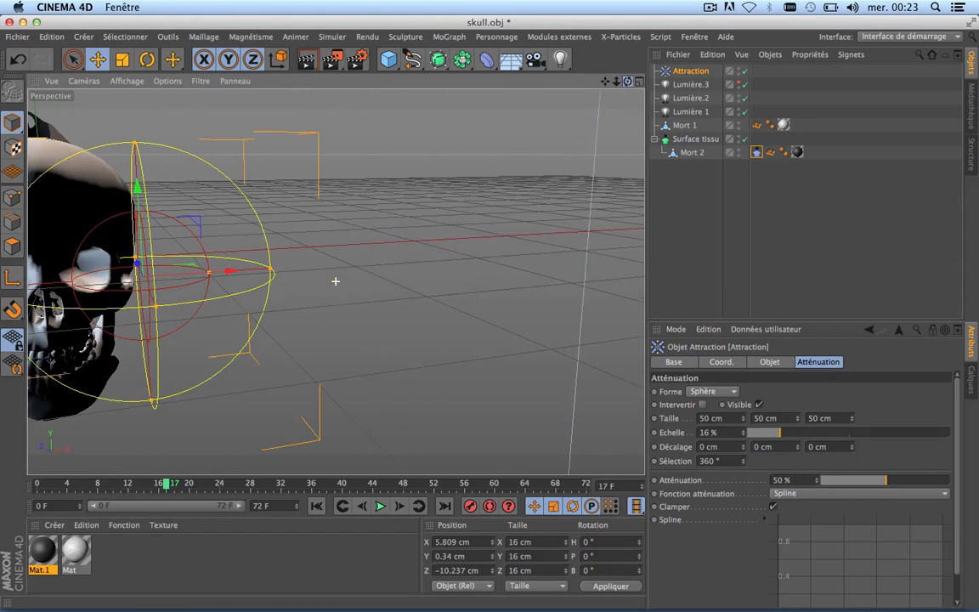
{"action": "left_click_drag", "start_coordinate": [606, 82], "coordinate": [331, 127]}
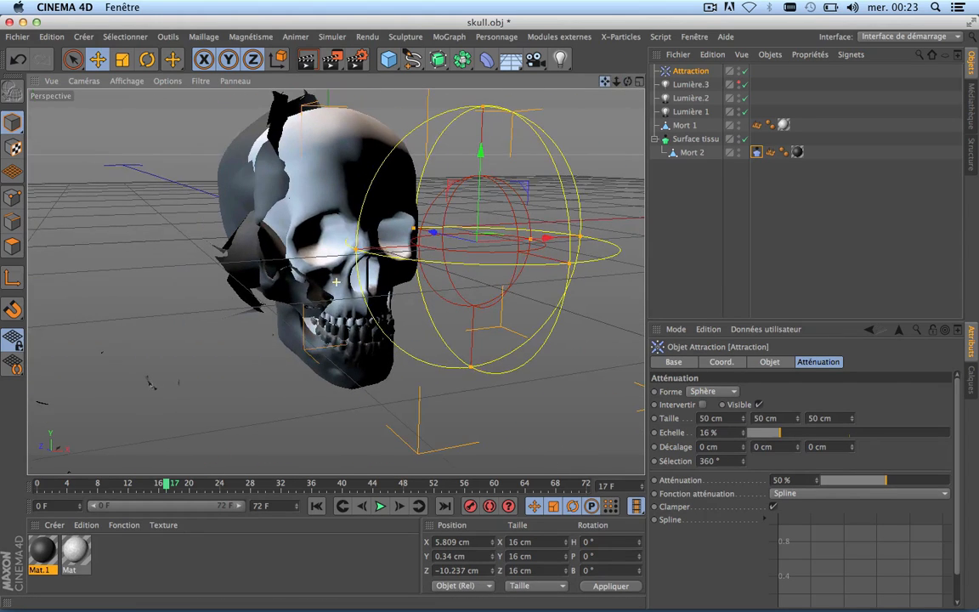
{"action": "left_click", "coordinate": [316, 506]}
{"action": "left_click", "coordinate": [382, 507]}
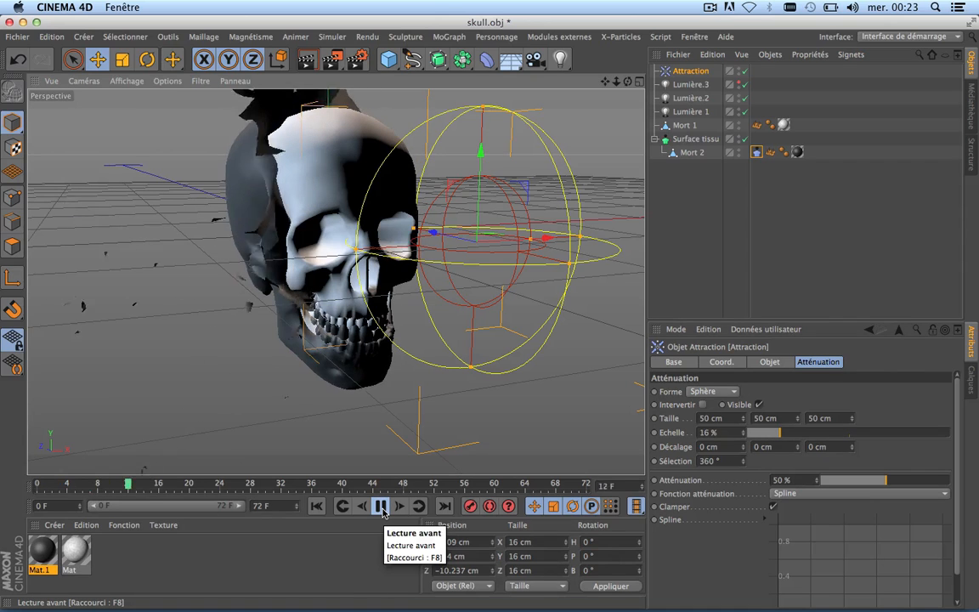
{"action": "left_click", "coordinate": [381, 507]}
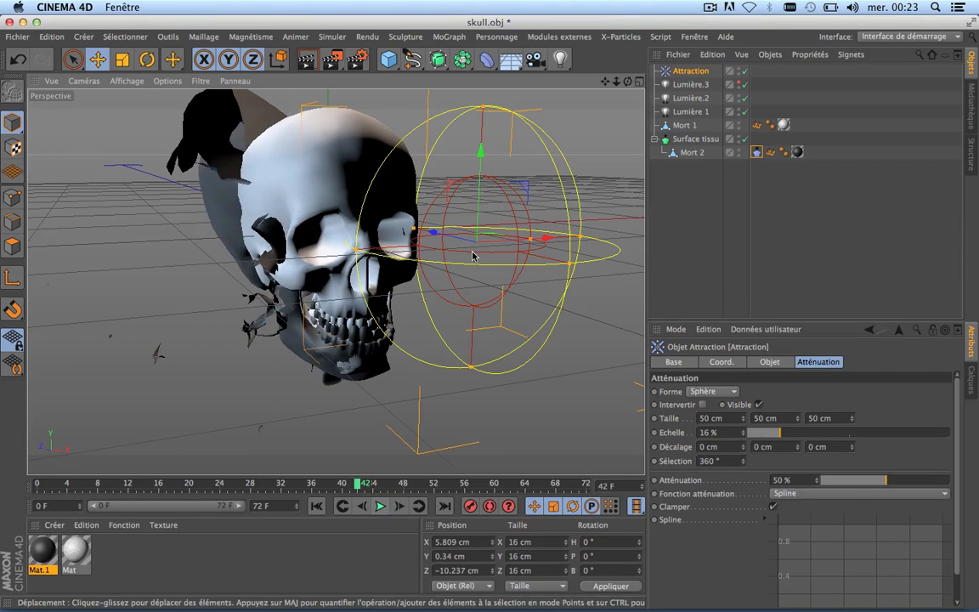
Shift the Attraction along Z to about -6.9 cm and replay the simulation from the start.
{"action": "left_click_drag", "start_coordinate": [455, 241], "coordinate": [426, 239]}
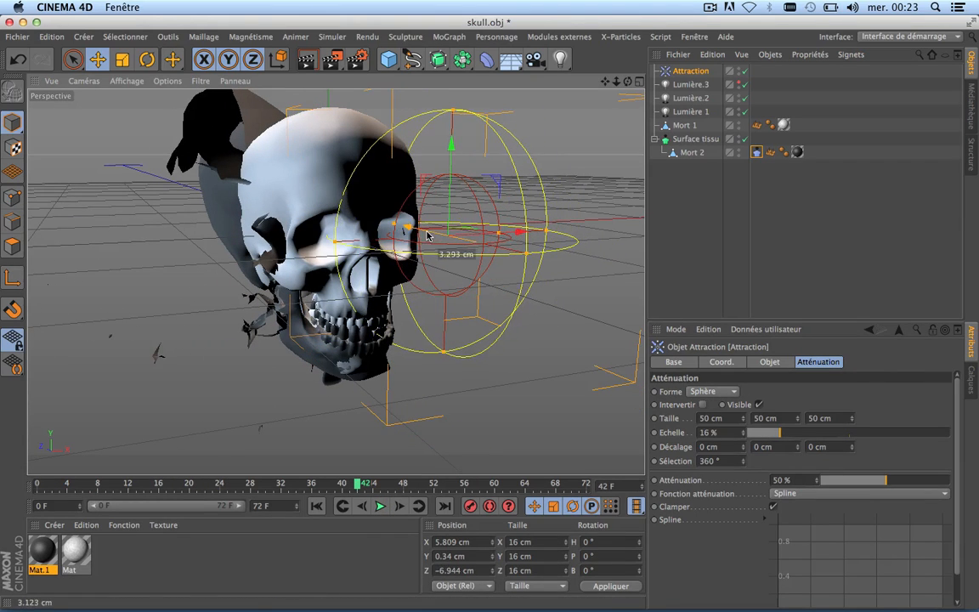
{"action": "left_click", "coordinate": [317, 506]}
{"action": "left_click", "coordinate": [380, 506]}
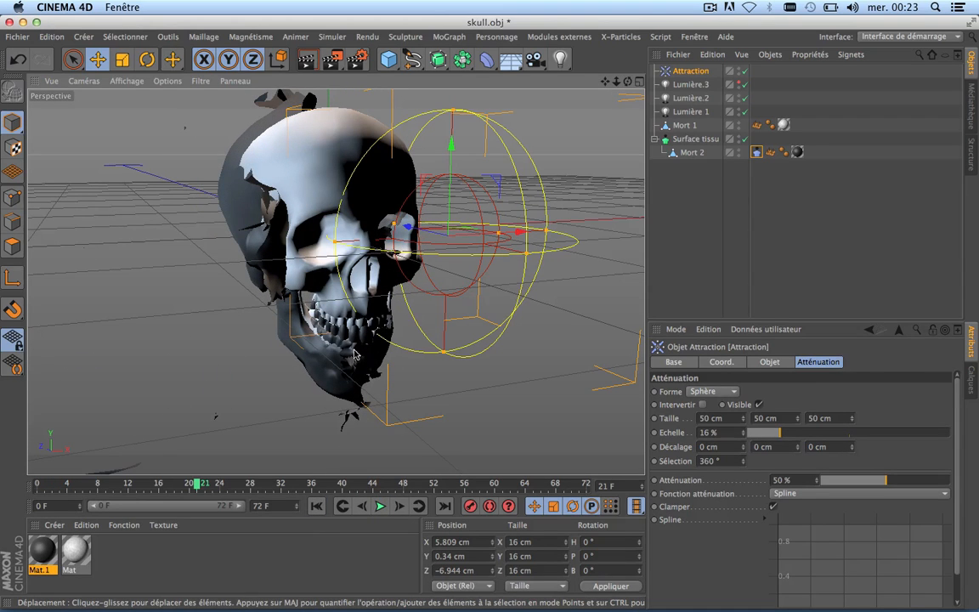
Shift the Attraction along X to about 4.2 cm and replay the simulation from frame 0 to about frame 22.
{"action": "left_click_drag", "start_coordinate": [519, 232], "coordinate": [503, 236]}
{"action": "left_click", "coordinate": [317, 506]}
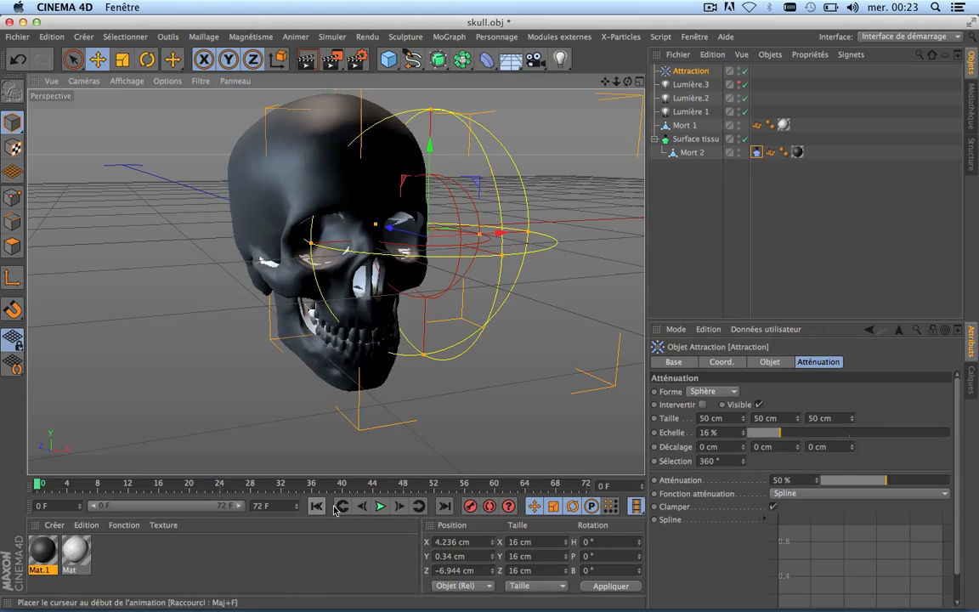
{"action": "left_click", "coordinate": [380, 506]}
{"action": "left_click", "coordinate": [380, 506]}
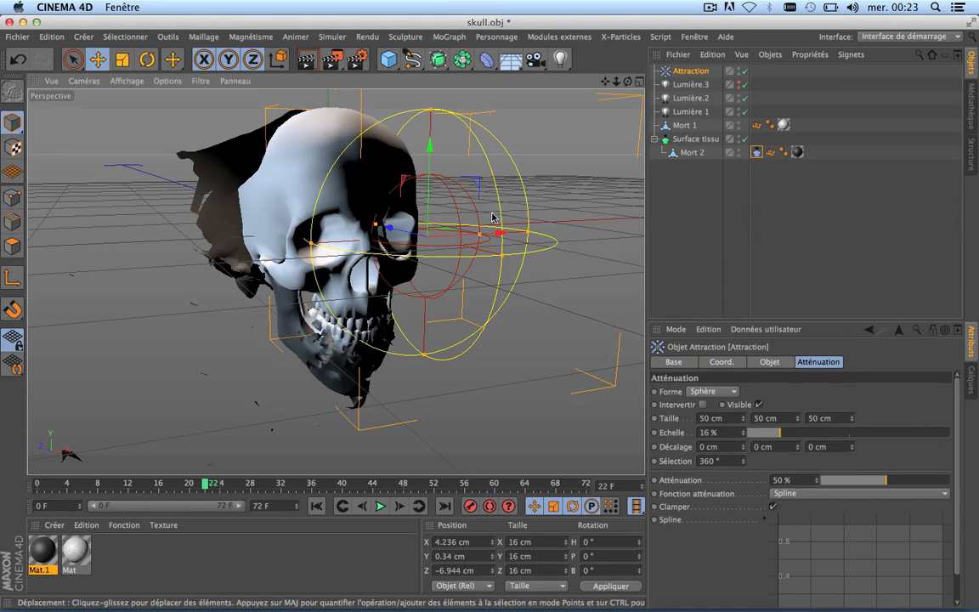
{"action": "left_click_drag", "start_coordinate": [605, 81], "coordinate": [623, 131]}
{"action": "scroll", "coordinate": [423, 254], "scroll_direction": "down", "scroll_amount": 5}
{"action": "scroll", "coordinate": [423, 254], "scroll_direction": "up", "scroll_amount": 5}
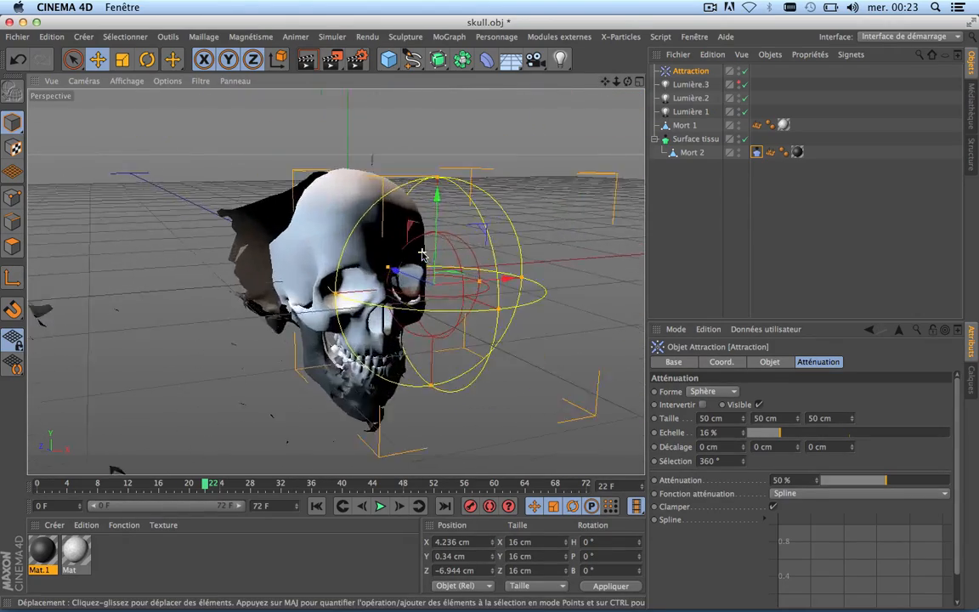
{"action": "left_click_drag", "start_coordinate": [629, 81], "coordinate": [731, 107]}
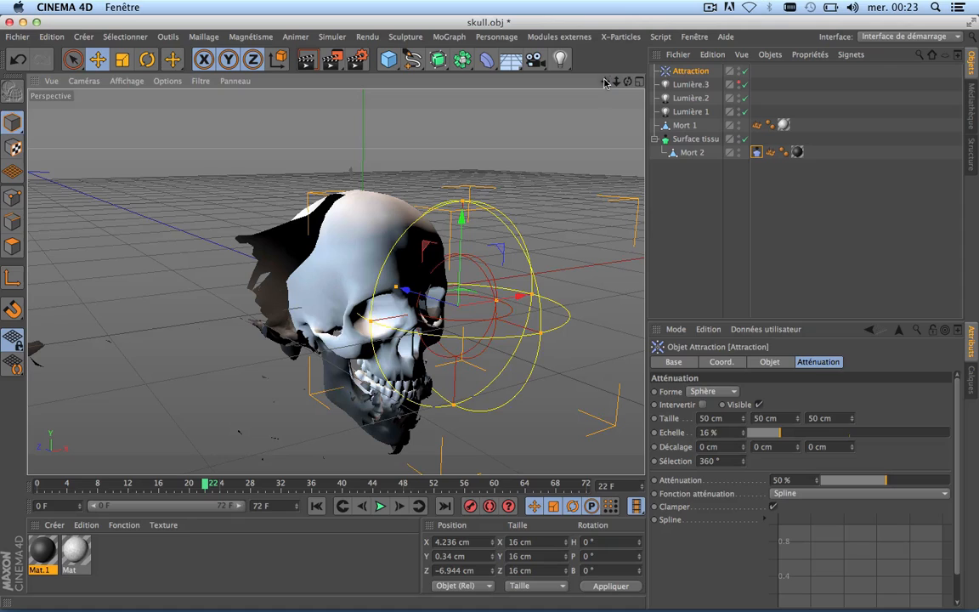
{"action": "left_click_drag", "start_coordinate": [605, 82], "coordinate": [554, 118]}
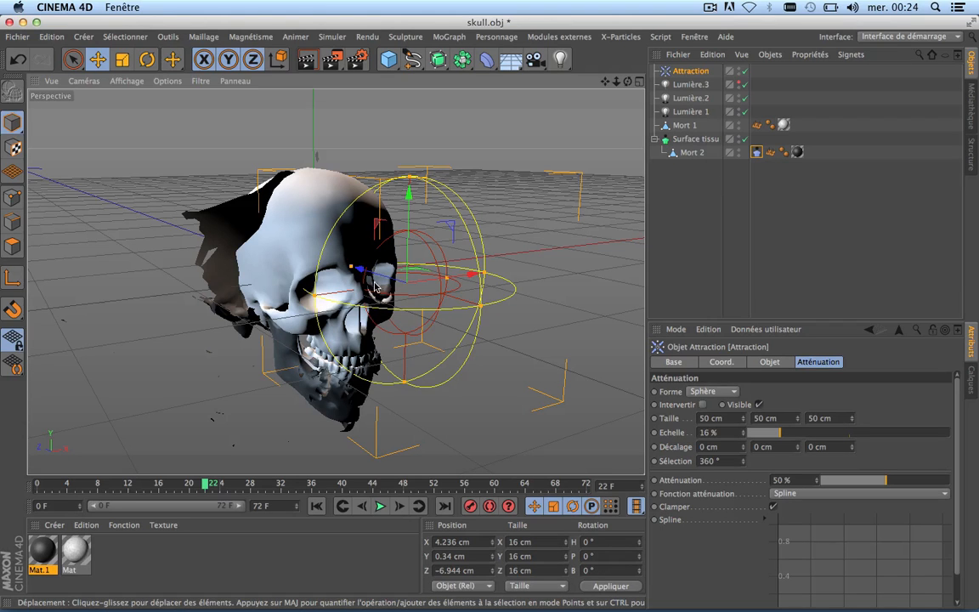
Move the Attraction to about X 2 cm, Y 6.1 cm and Z -7 cm, replay the simulation from frame 0, and lower it along Y.
{"action": "left_click_drag", "start_coordinate": [464, 277], "coordinate": [441, 280]}
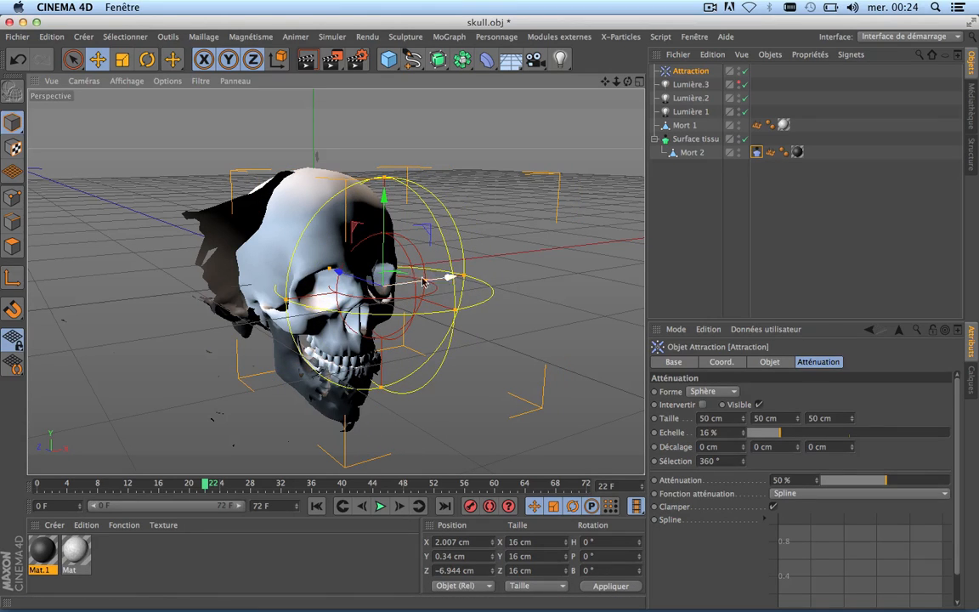
{"action": "mouse_move", "coordinate": [341, 270]}
{"action": "left_mouse_down"}
{"action": "mouse_move", "coordinate": [277, 254]}
{"action": "mouse_move", "coordinate": [341, 270]}
{"action": "left_mouse_up"}
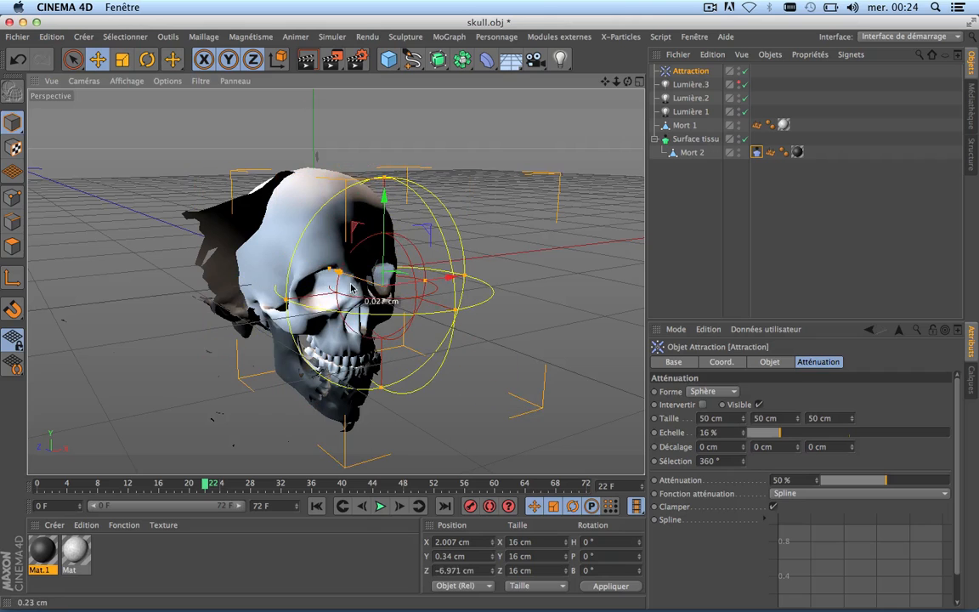
{"action": "left_click_drag", "start_coordinate": [385, 220], "coordinate": [386, 160]}
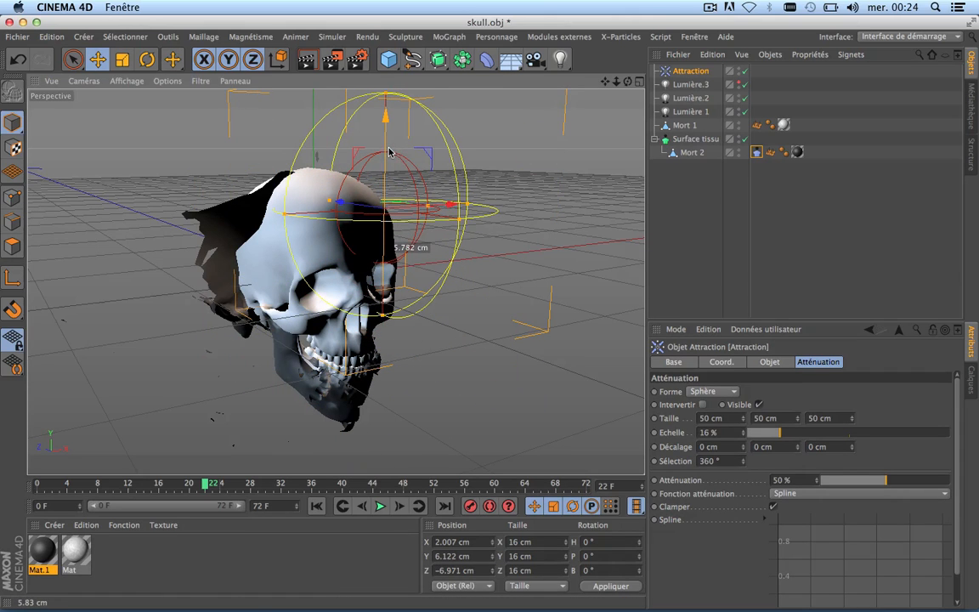
{"action": "left_click", "coordinate": [317, 505]}
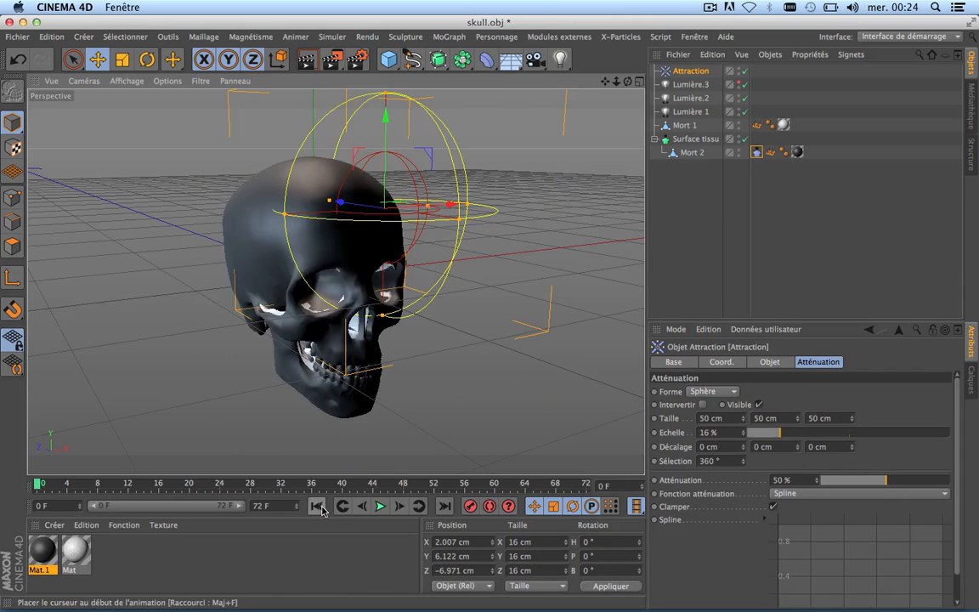
{"action": "left_click", "coordinate": [380, 506]}
{"action": "left_click", "coordinate": [380, 506]}
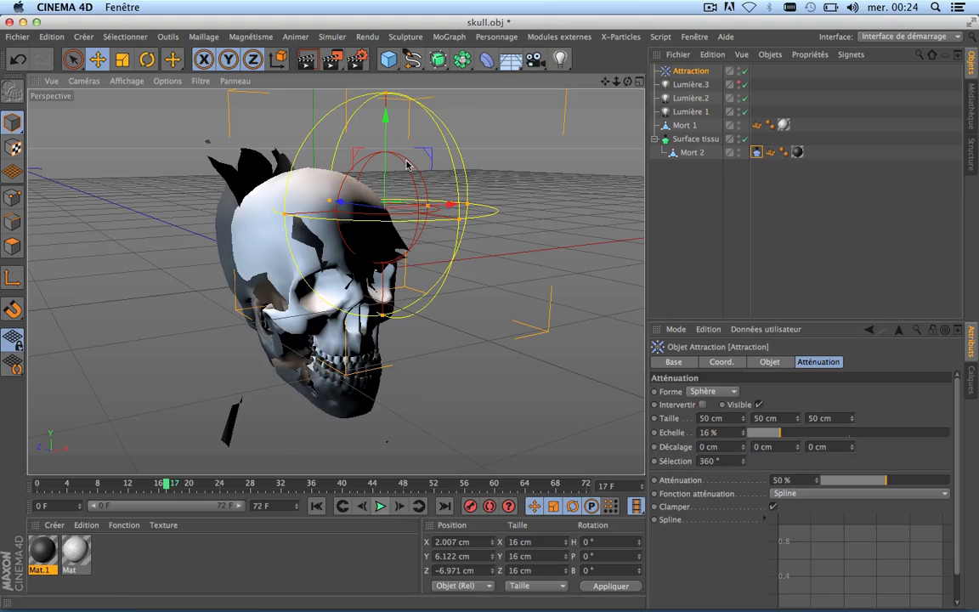
{"action": "left_click_drag", "start_coordinate": [386, 114], "coordinate": [387, 195]}
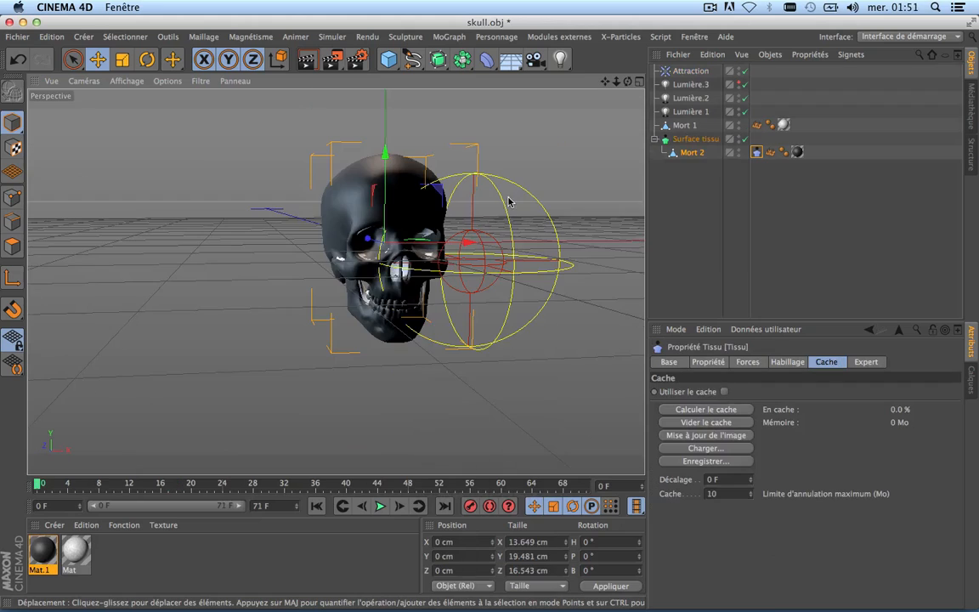
Frame the skull from the front and play the cloth simulation from frame 0 to about frame 36.
{"action": "middle_click_drag", "start_coordinate": [336, 282], "coordinate": [317, 280], "text": "alt"}
{"action": "scroll", "coordinate": [393, 249], "scroll_direction": "up", "scroll_amount": 5}
{"action": "scroll", "coordinate": [393, 248], "scroll_direction": "down", "scroll_amount": 4}
{"action": "scroll", "coordinate": [392, 248], "scroll_direction": "up", "scroll_amount": 4}
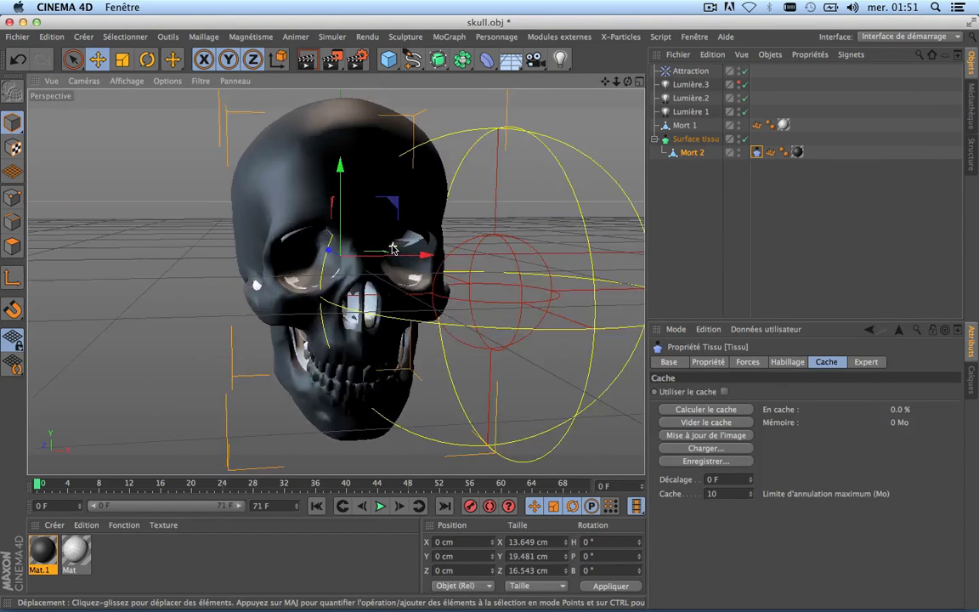
{"action": "scroll", "coordinate": [393, 249], "scroll_direction": "down", "scroll_amount": 2}
{"action": "left_click_drag", "start_coordinate": [628, 82], "coordinate": [531, 81]}
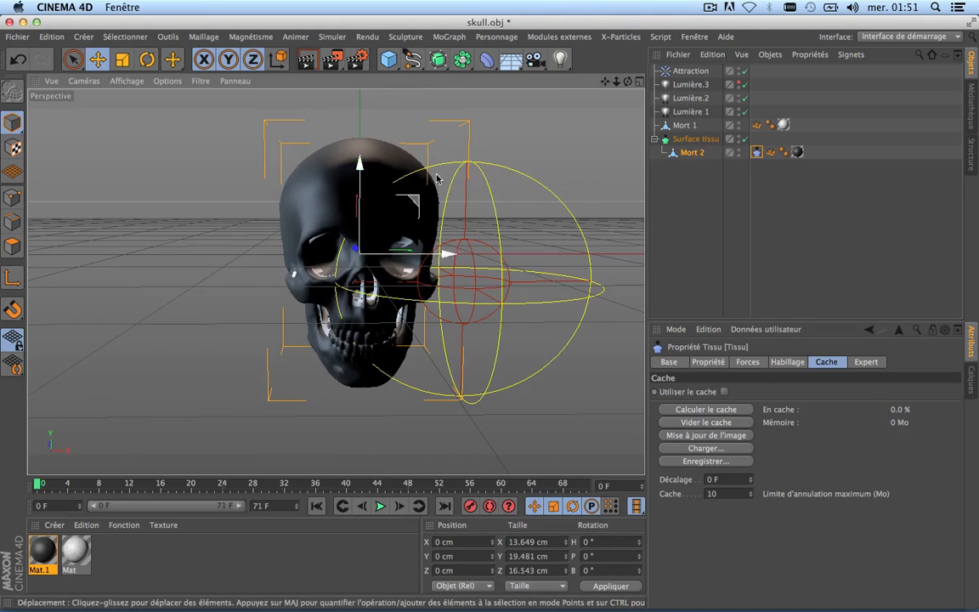
{"action": "left_click_drag", "start_coordinate": [605, 82], "coordinate": [610, 119]}
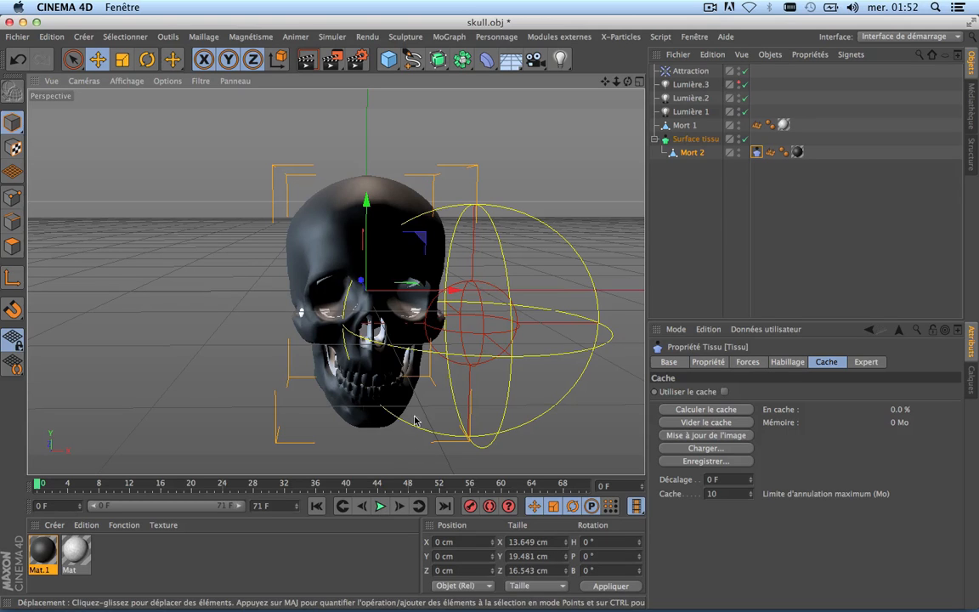
{"action": "left_click", "coordinate": [381, 507]}
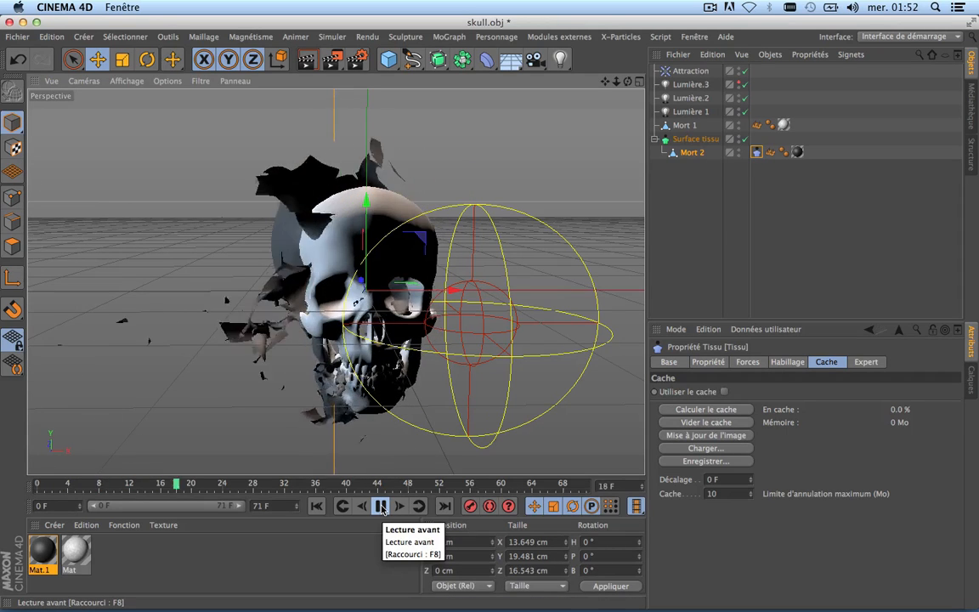
{"action": "left_click", "coordinate": [381, 507]}
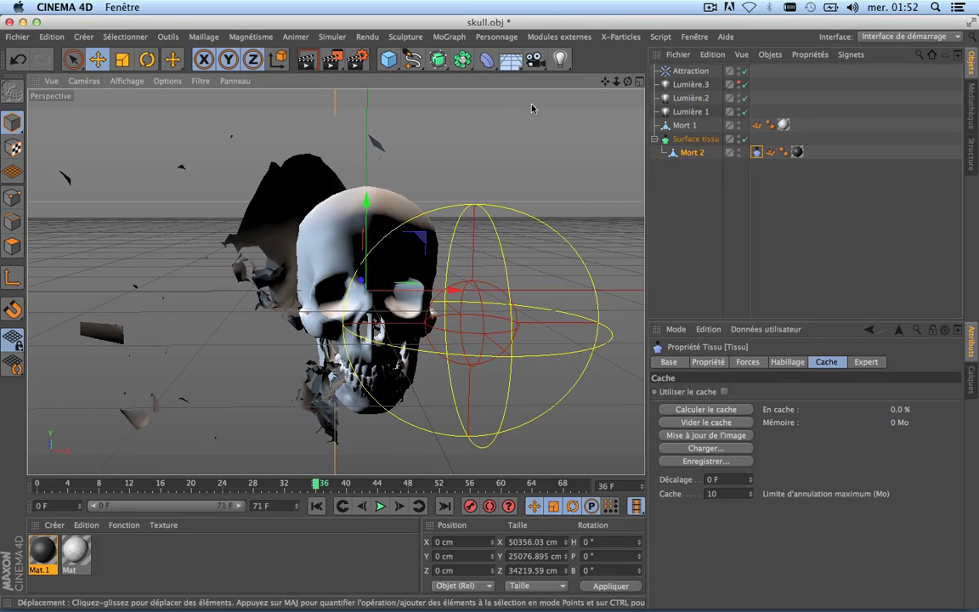
View the skull at a three-quarter angle, replay the tearing from the start to about frame 37, and return to frame 0.
{"action": "left_click_drag", "start_coordinate": [628, 83], "coordinate": [336, 281]}
{"action": "left_click_drag", "start_coordinate": [605, 81], "coordinate": [573, 114]}
{"action": "left_click", "coordinate": [321, 510]}
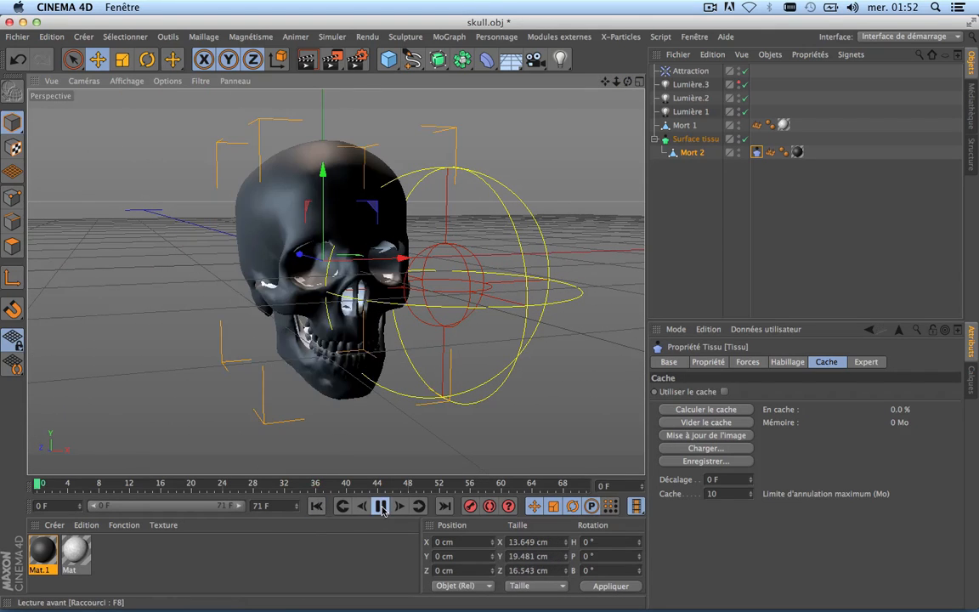
{"action": "left_click", "coordinate": [380, 506]}
{"action": "left_click", "coordinate": [381, 506]}
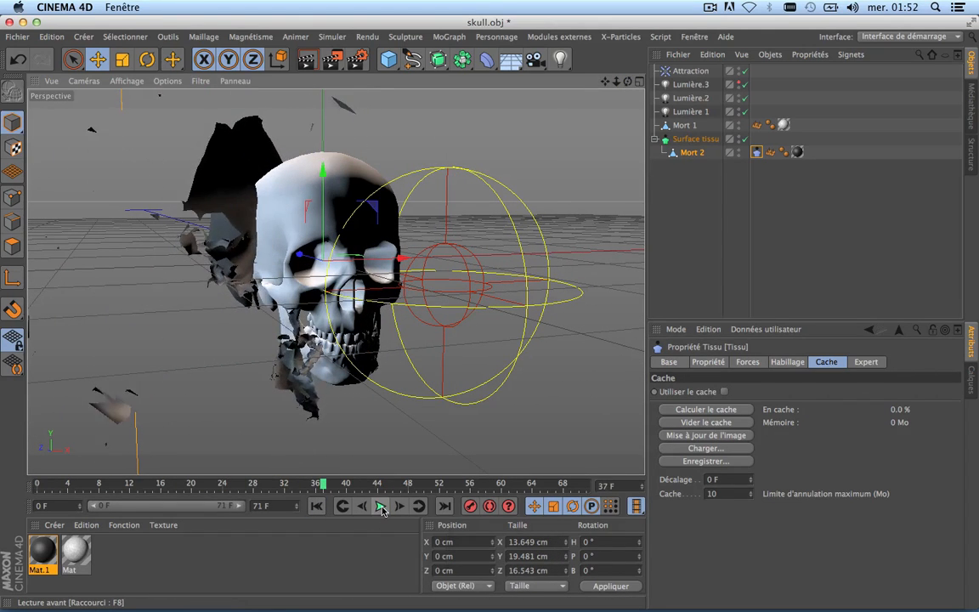
{"action": "left_click", "coordinate": [318, 508]}
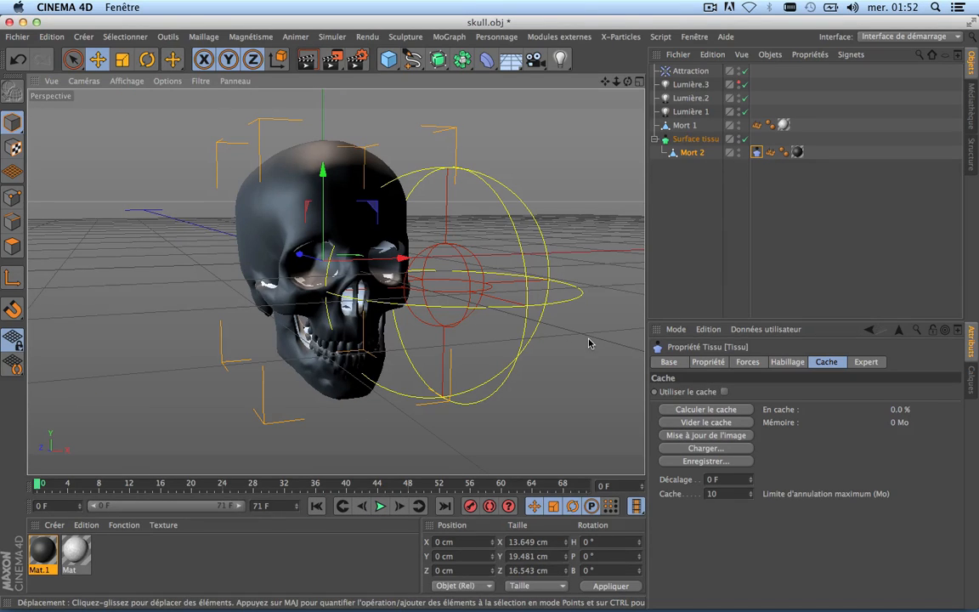
Review the Propriété and Forces settings of Mort 2's Tissu tag and the Attraction's Atténuation and Objet settings.
{"action": "left_click", "coordinate": [756, 153]}
{"action": "left_click", "coordinate": [780, 365]}
{"action": "left_click", "coordinate": [759, 364]}
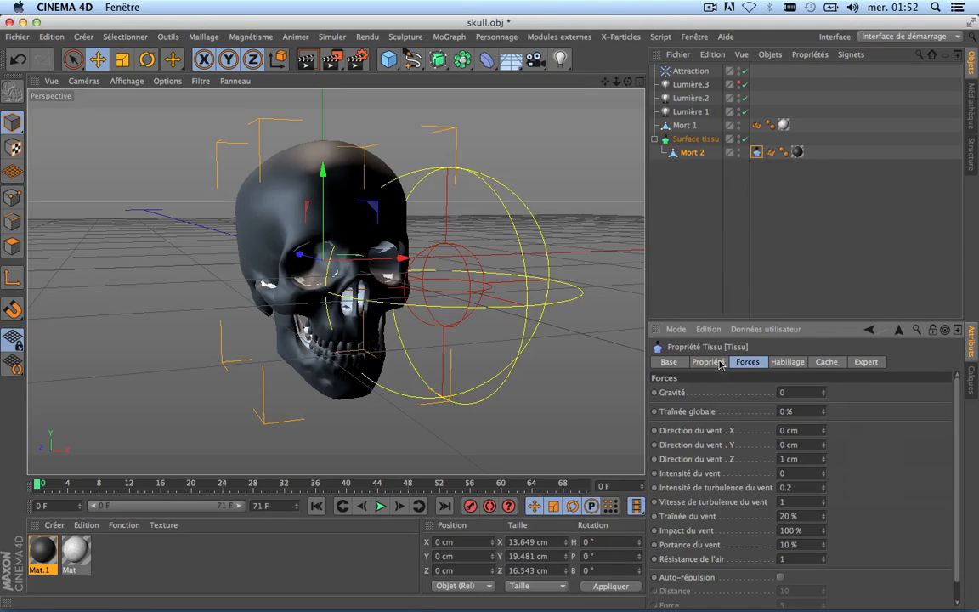
{"action": "left_click", "coordinate": [718, 363]}
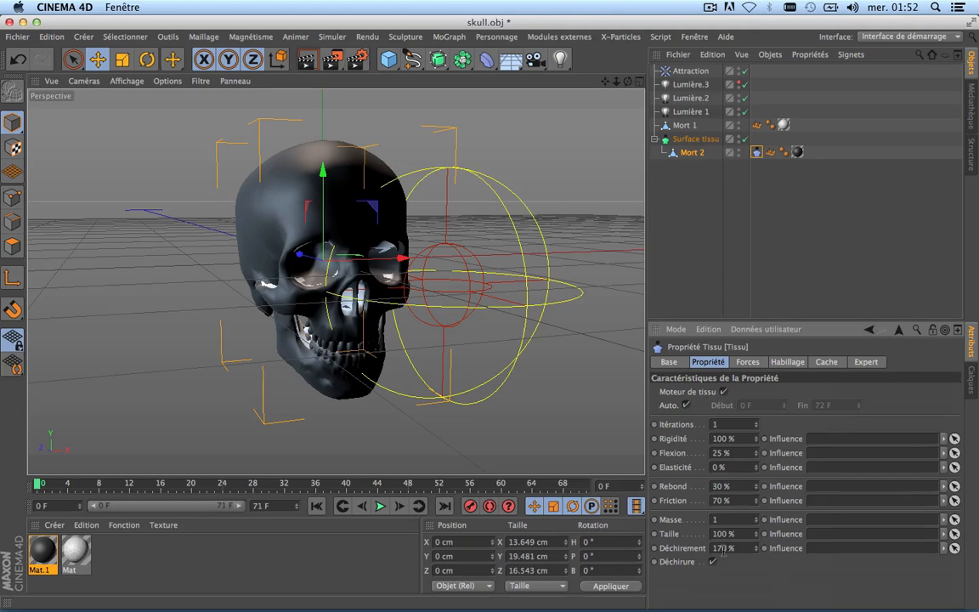
{"action": "left_click", "coordinate": [751, 363]}
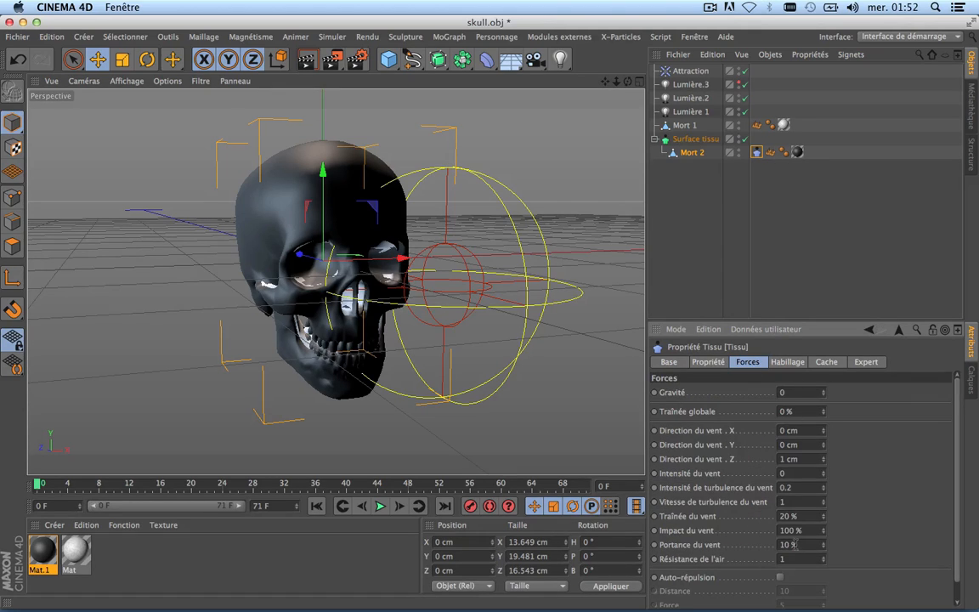
{"action": "left_click", "coordinate": [676, 72]}
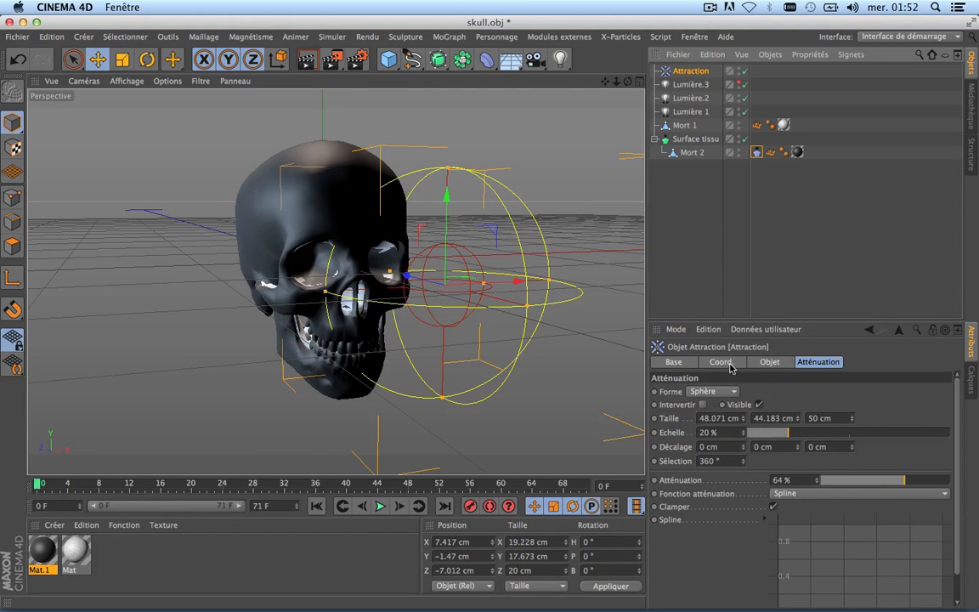
{"action": "left_click", "coordinate": [768, 362]}
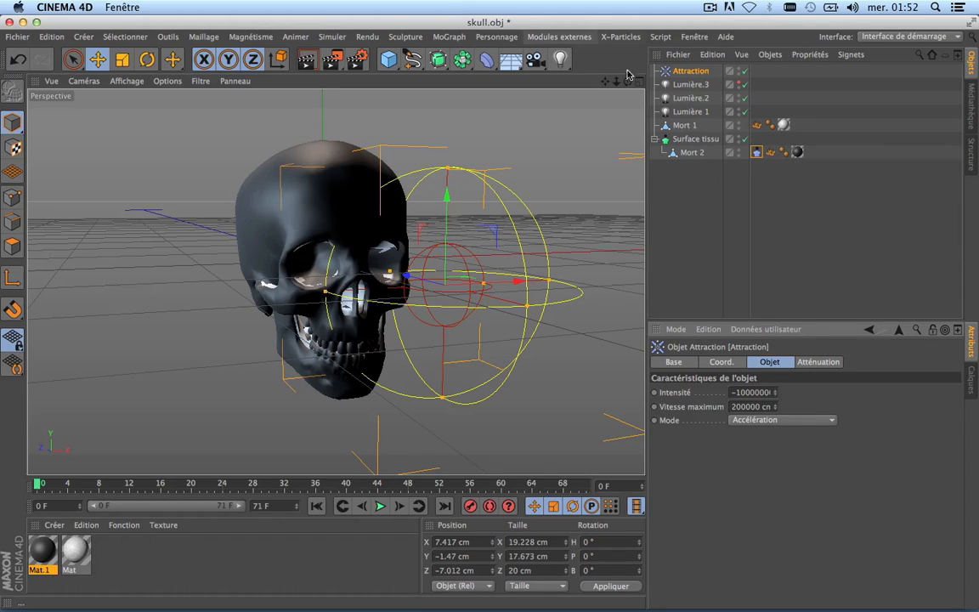
Play the simulation to about frame 22 from a frontal view and inspect the torn cloth from another angle.
{"action": "left_click_drag", "start_coordinate": [605, 81], "coordinate": [415, 86]}
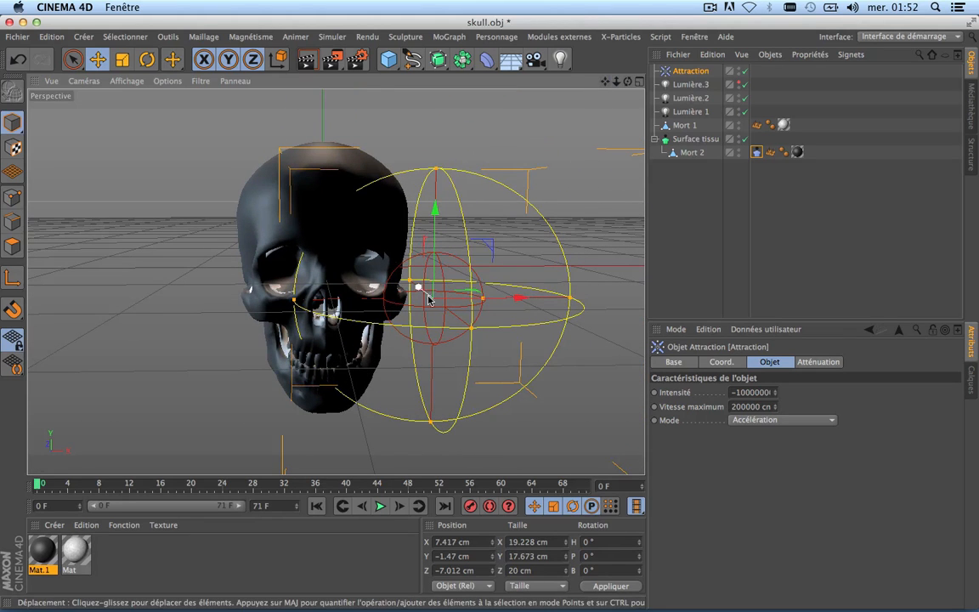
{"action": "left_click", "coordinate": [380, 506]}
{"action": "left_click", "coordinate": [379, 506]}
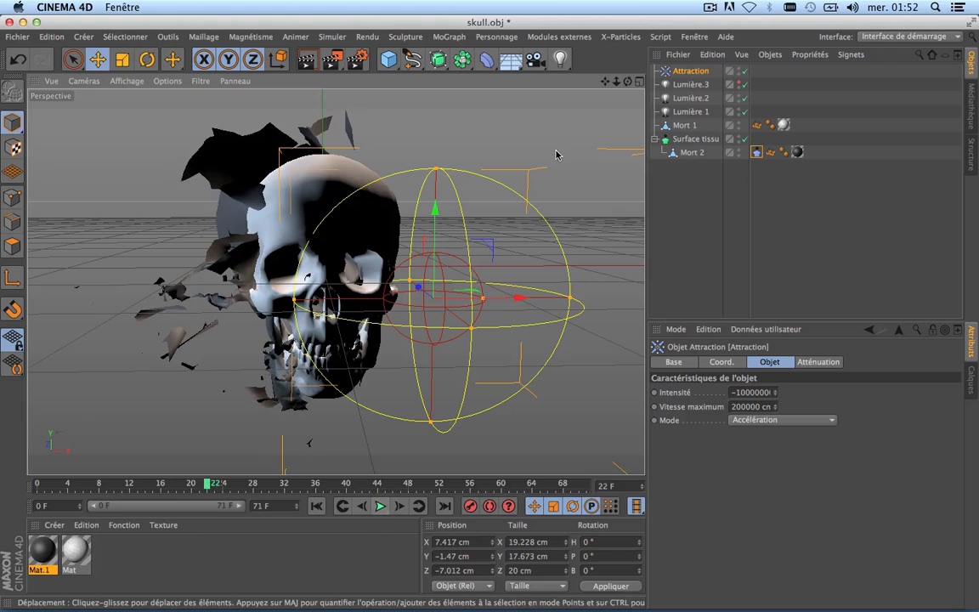
{"action": "left_click_drag", "start_coordinate": [627, 81], "coordinate": [741, 78]}
{"action": "scroll", "coordinate": [403, 253], "scroll_direction": "down", "scroll_amount": 6}
{"action": "scroll", "coordinate": [402, 253], "scroll_direction": "up", "scroll_amount": 5}
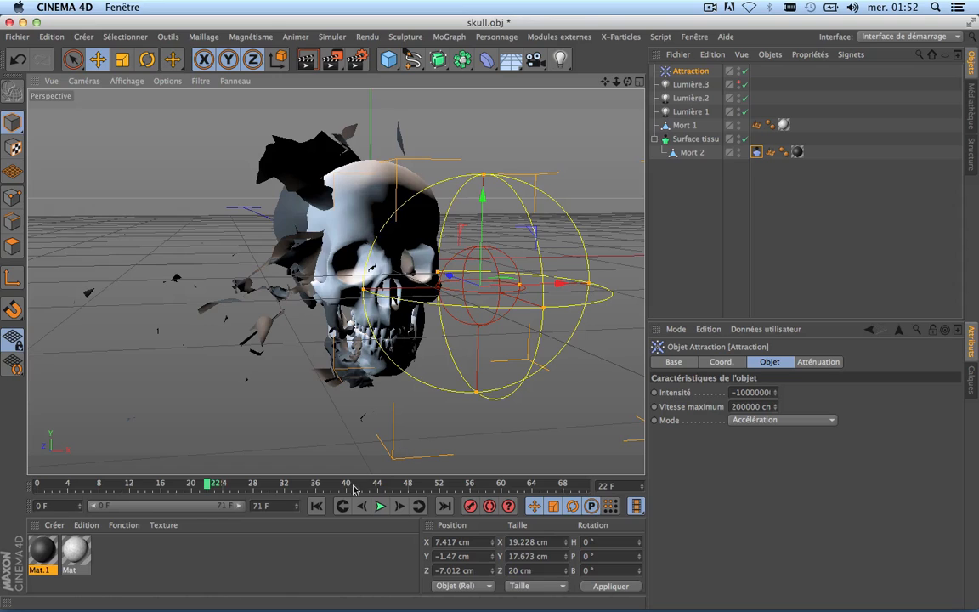
Replay the tearing simulation three times from frame 0, pausing at about frames 22, 28 and 21.
{"action": "left_click", "coordinate": [316, 505]}
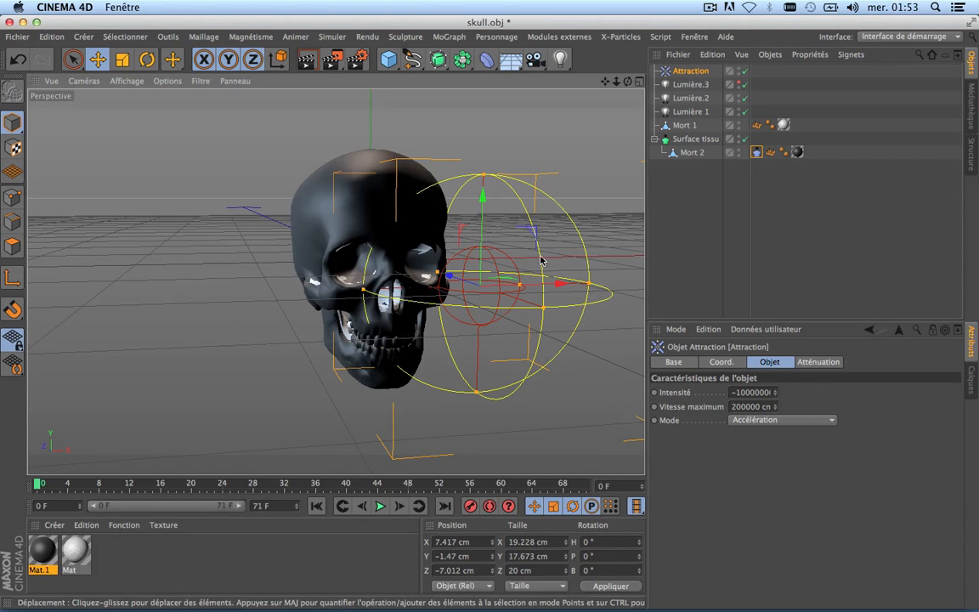
{"action": "left_click", "coordinate": [380, 505]}
{"action": "left_click", "coordinate": [380, 506]}
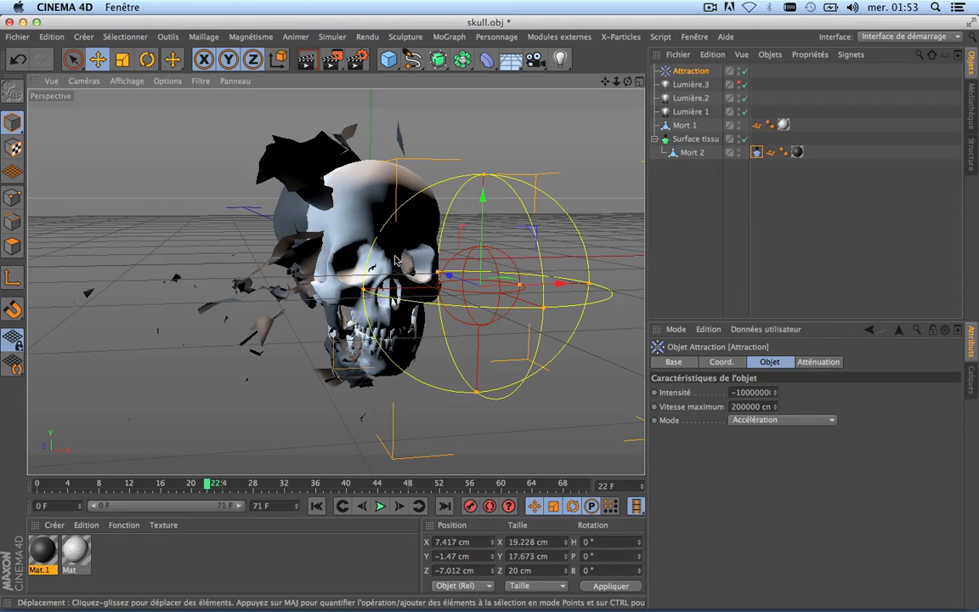
{"action": "left_click", "coordinate": [316, 506]}
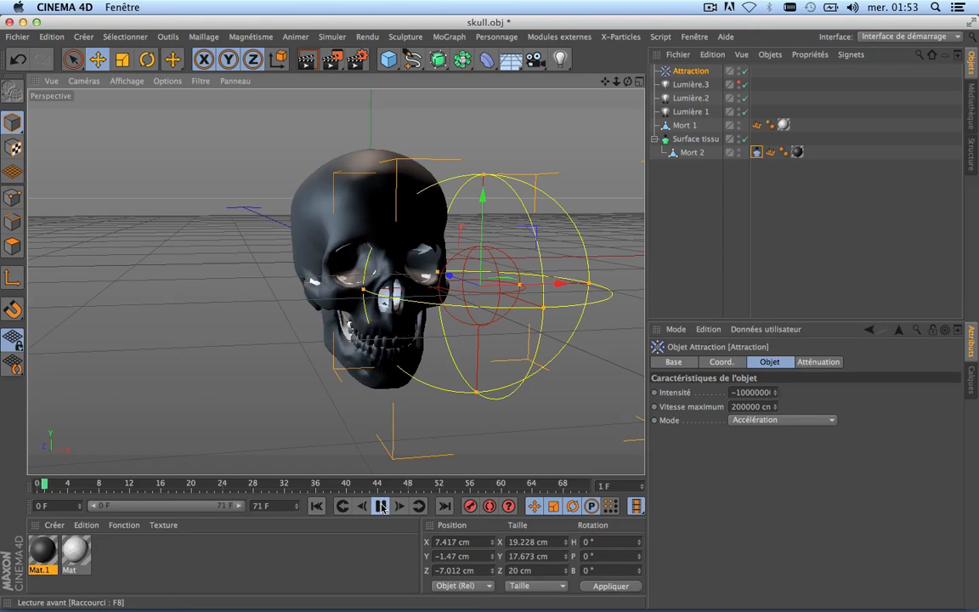
{"action": "left_click", "coordinate": [380, 506]}
{"action": "left_click", "coordinate": [380, 507]}
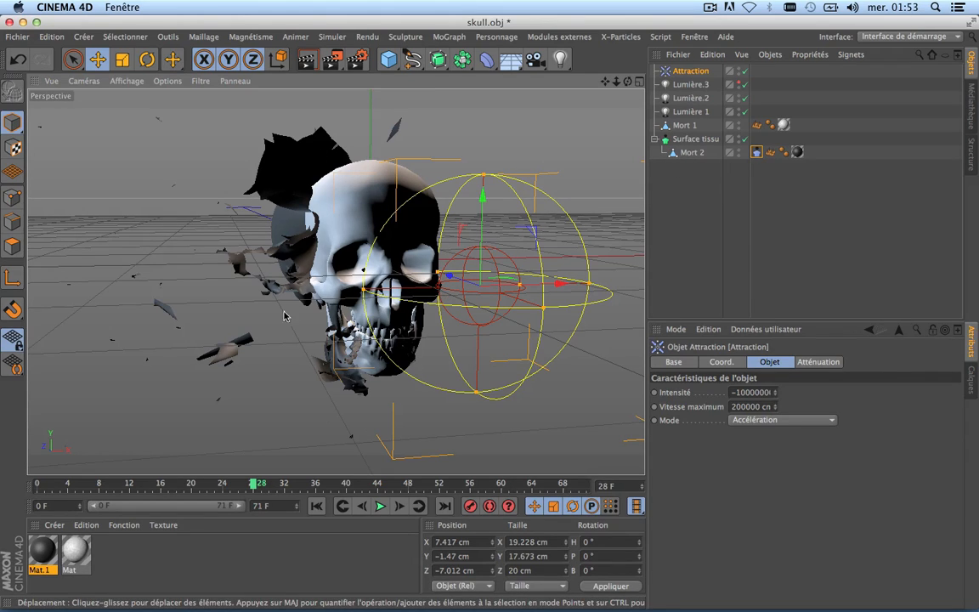
{"action": "left_click", "coordinate": [317, 508]}
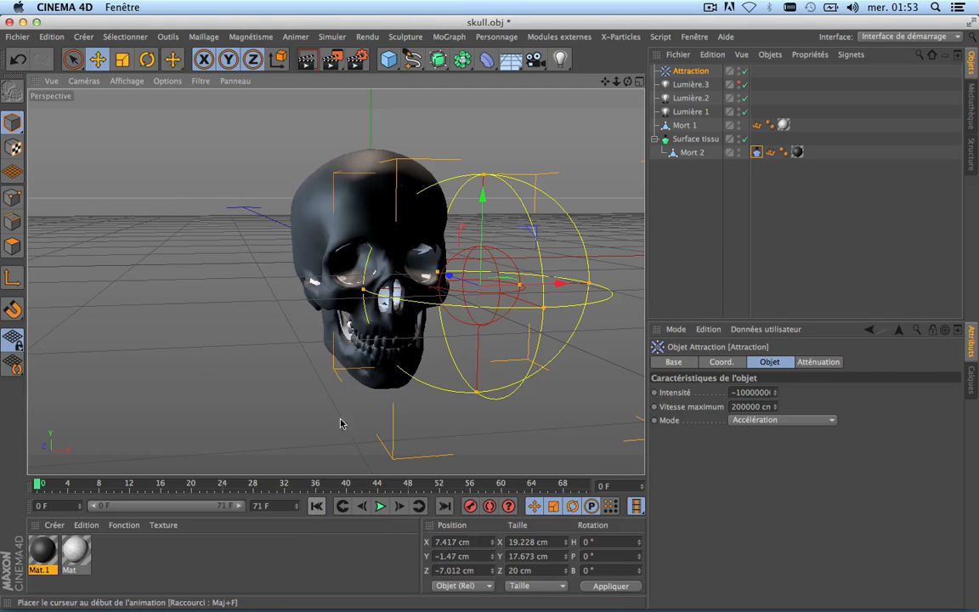
{"action": "left_click", "coordinate": [380, 505]}
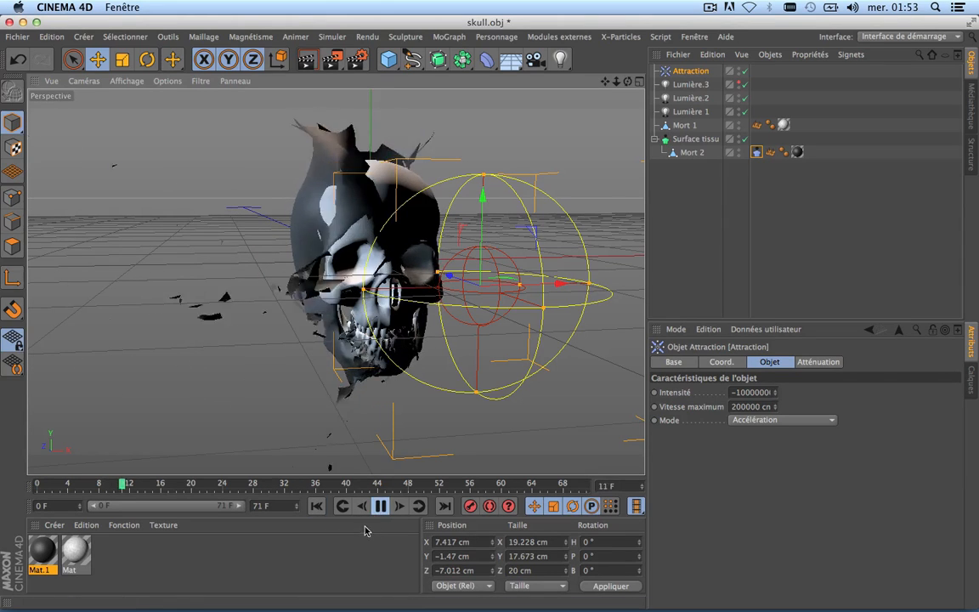
{"action": "key", "text": "F8"}
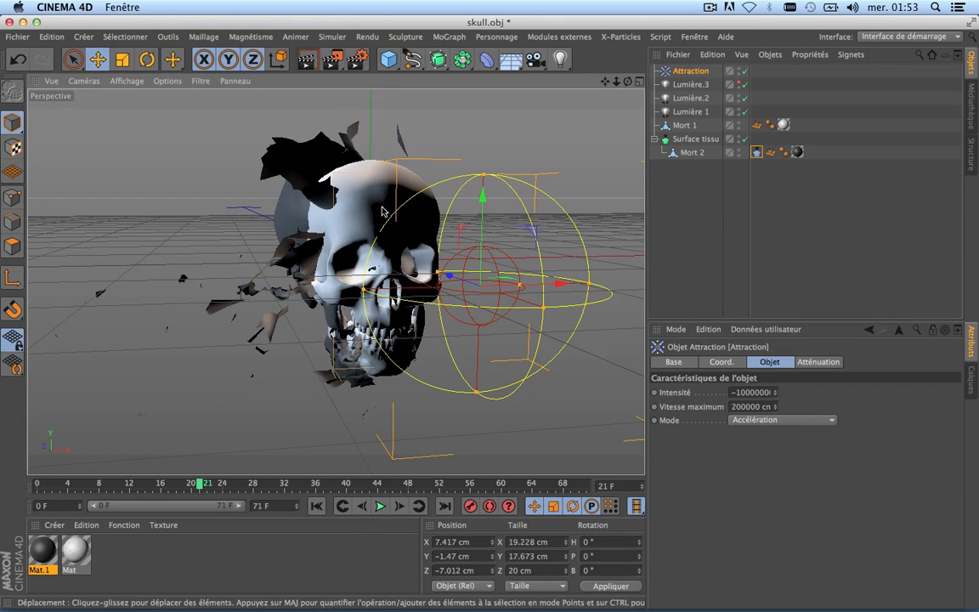
Add a simulation Collision tag to the Mort 1 object.
{"action": "left_click", "coordinate": [684, 126]}
{"action": "right_click", "coordinate": [687, 129]}
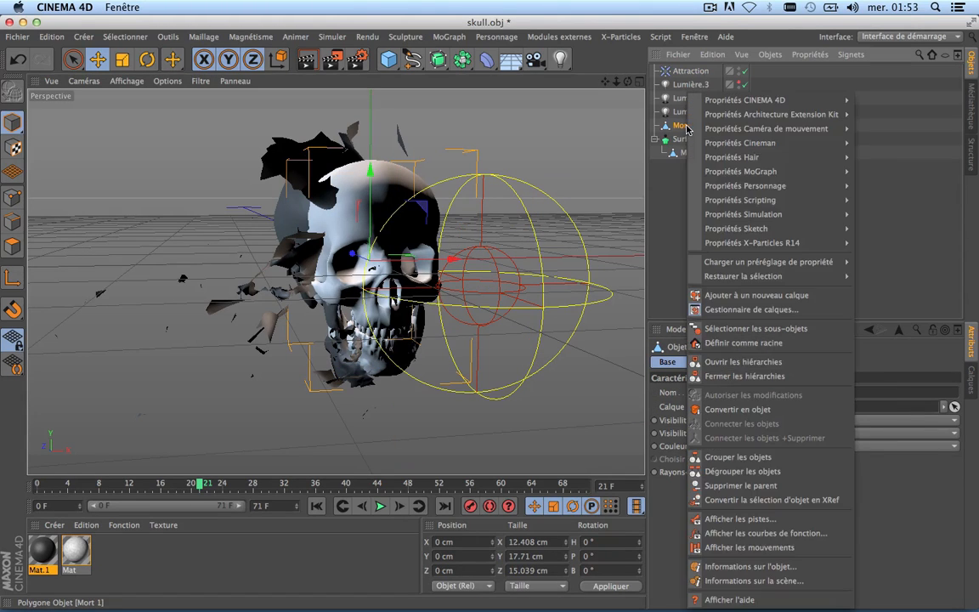
{"action": "mouse_move", "coordinate": [764, 218]}
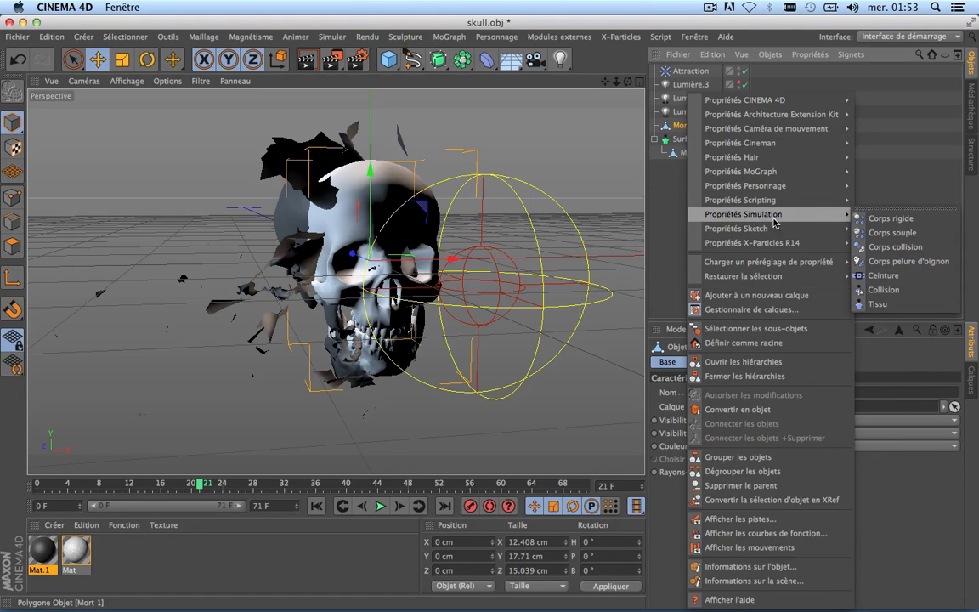
{"action": "left_click", "coordinate": [884, 291]}
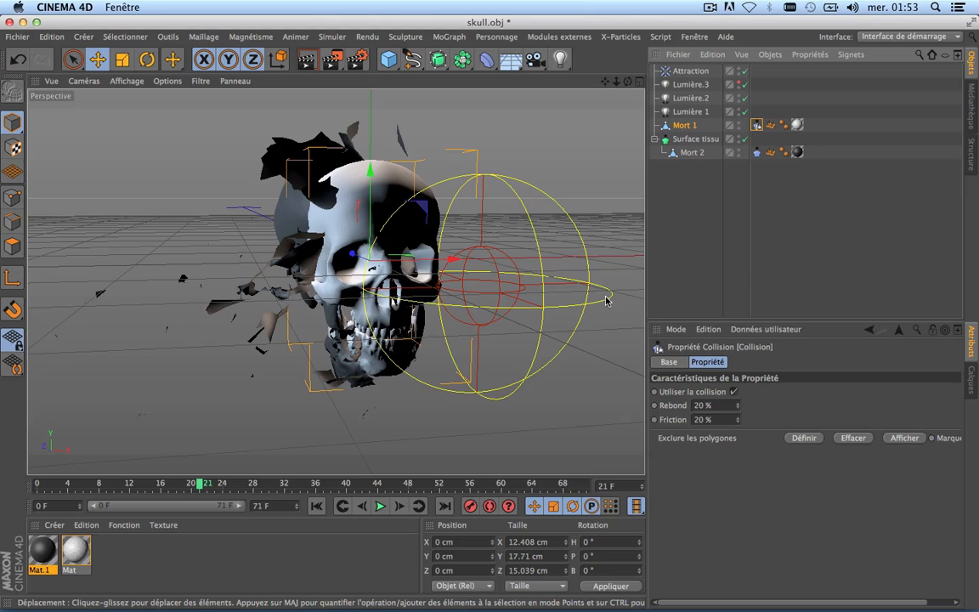
Return the animation to frame 0 and show the cache settings of Mort 2's cloth tag.
{"action": "left_click", "coordinate": [757, 152]}
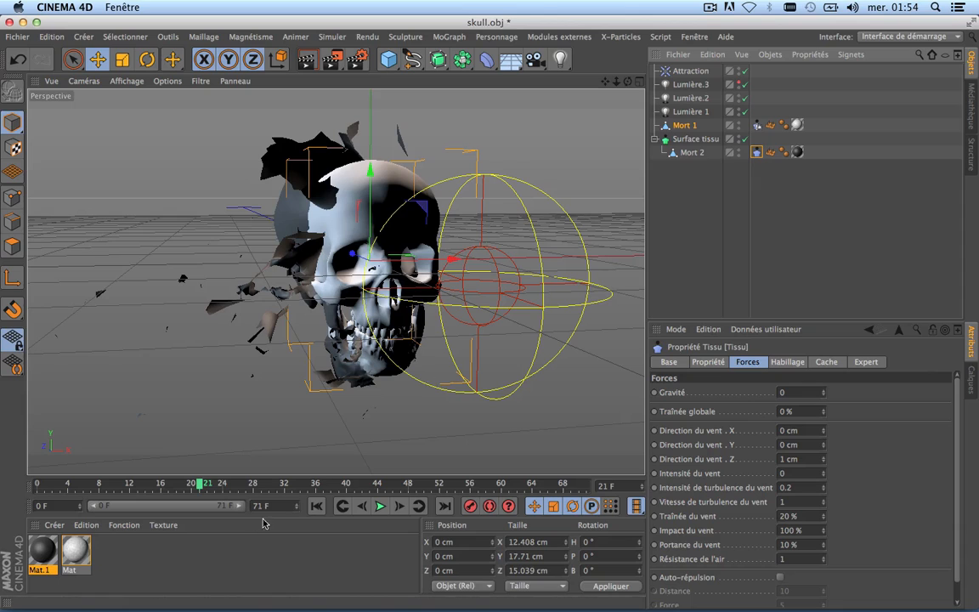
{"action": "left_click", "coordinate": [316, 505]}
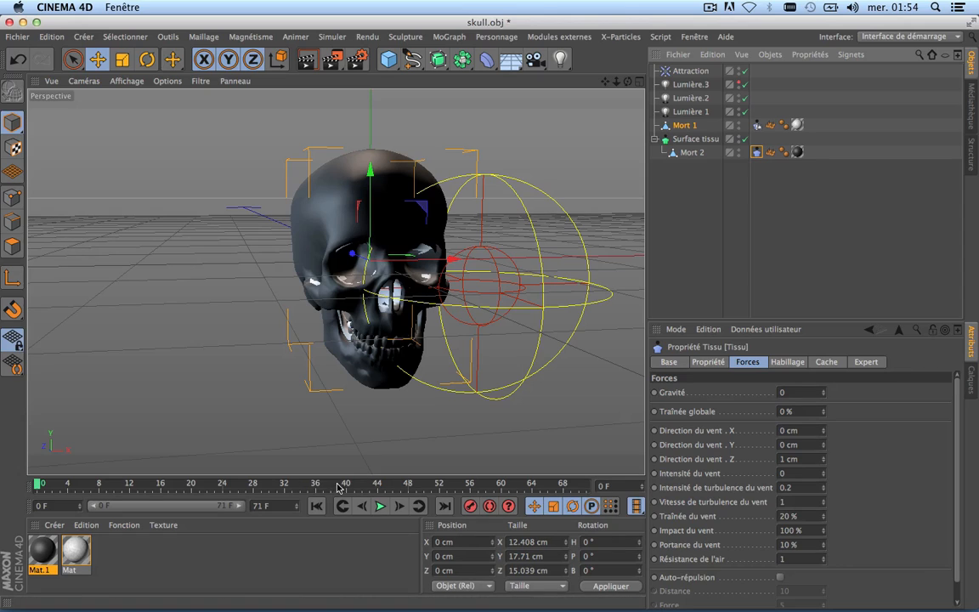
{"action": "left_click", "coordinate": [634, 211]}
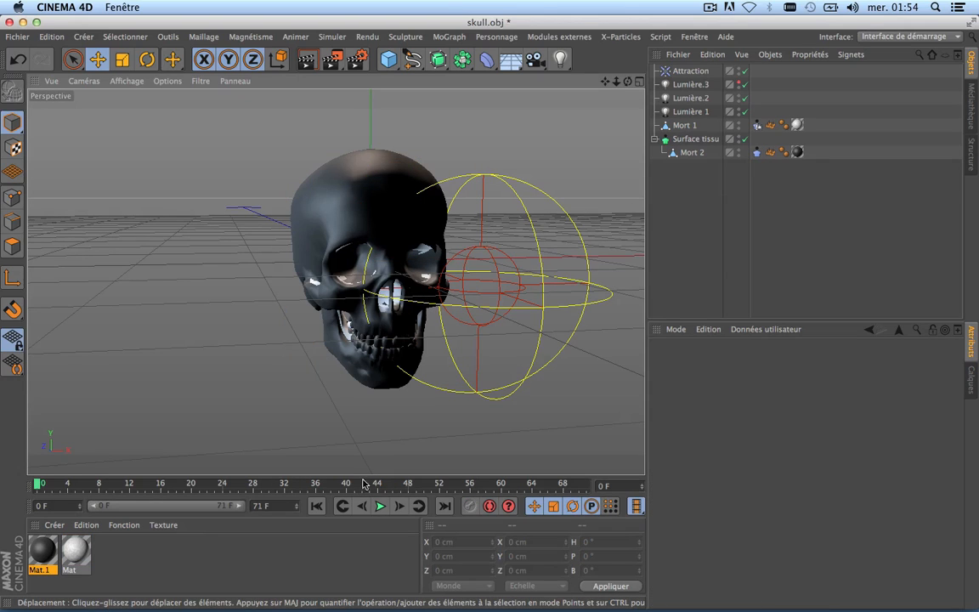
{"action": "left_click", "coordinate": [757, 152]}
{"action": "left_click", "coordinate": [826, 362]}
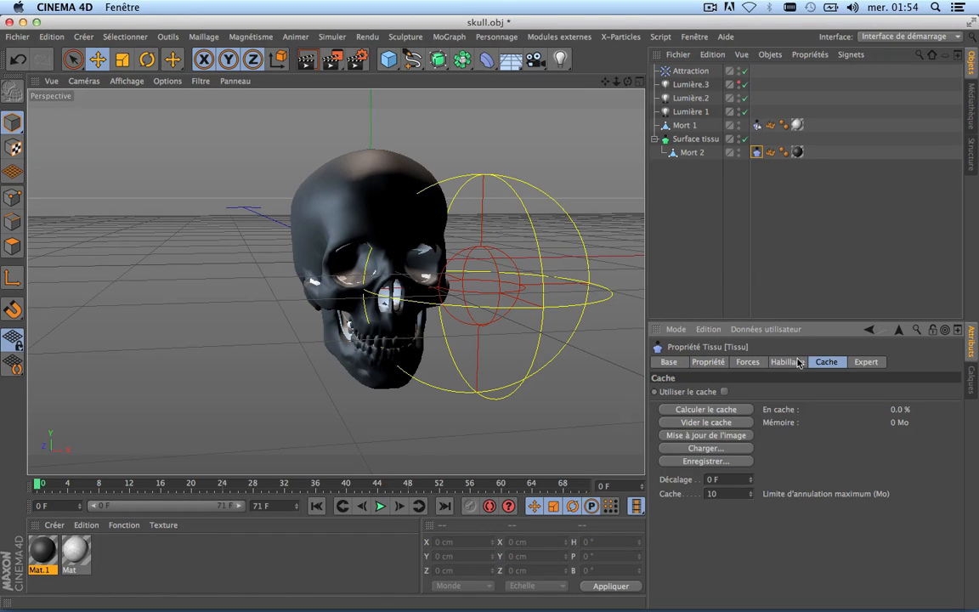
Start saving the cloth cache and go to the Tuto Crâne Déchirure folder on the desktop.
{"action": "left_click", "coordinate": [724, 462]}
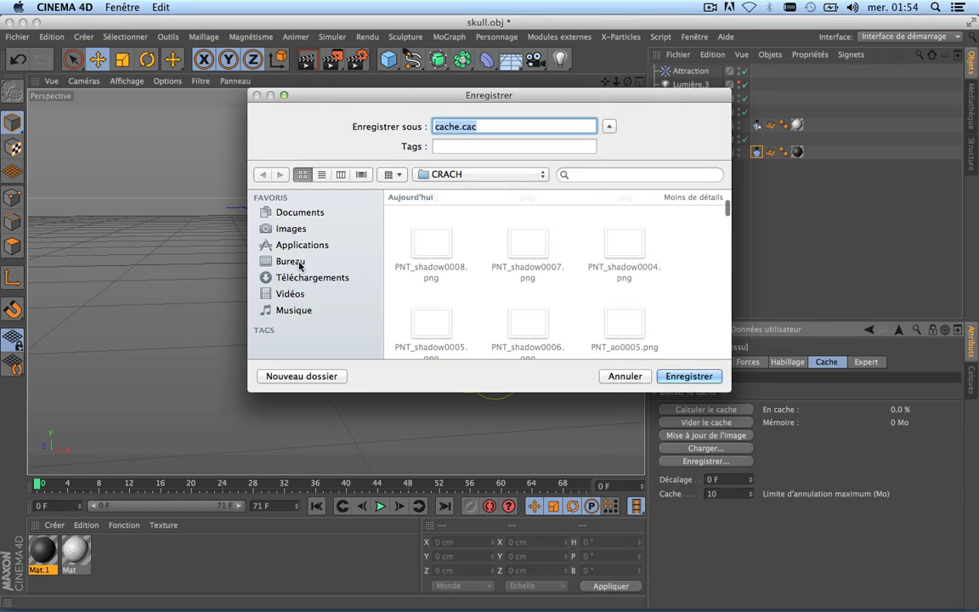
{"action": "left_click", "coordinate": [297, 264]}
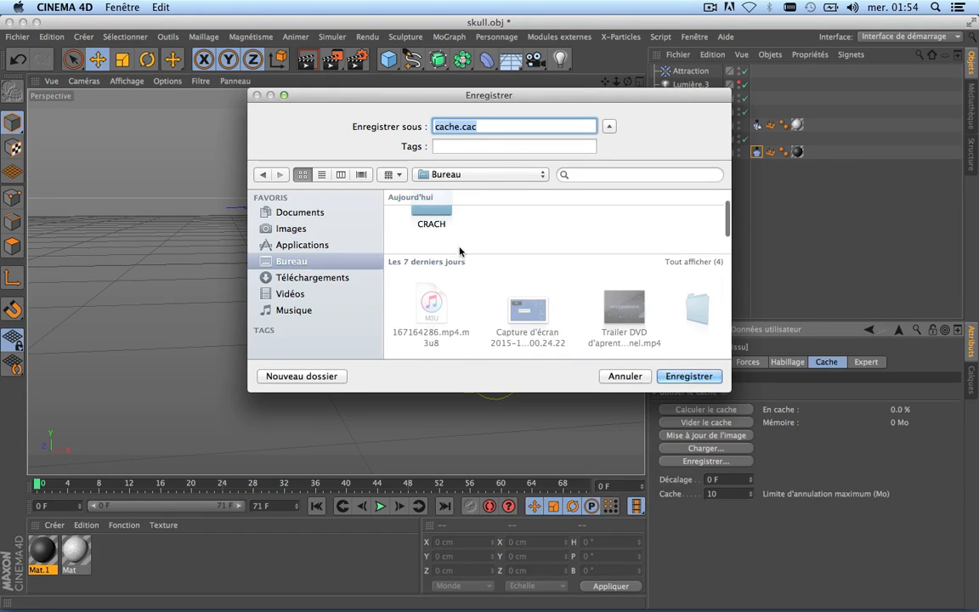
{"action": "scroll", "coordinate": [459, 251], "scroll_direction": "down", "scroll_amount": 10}
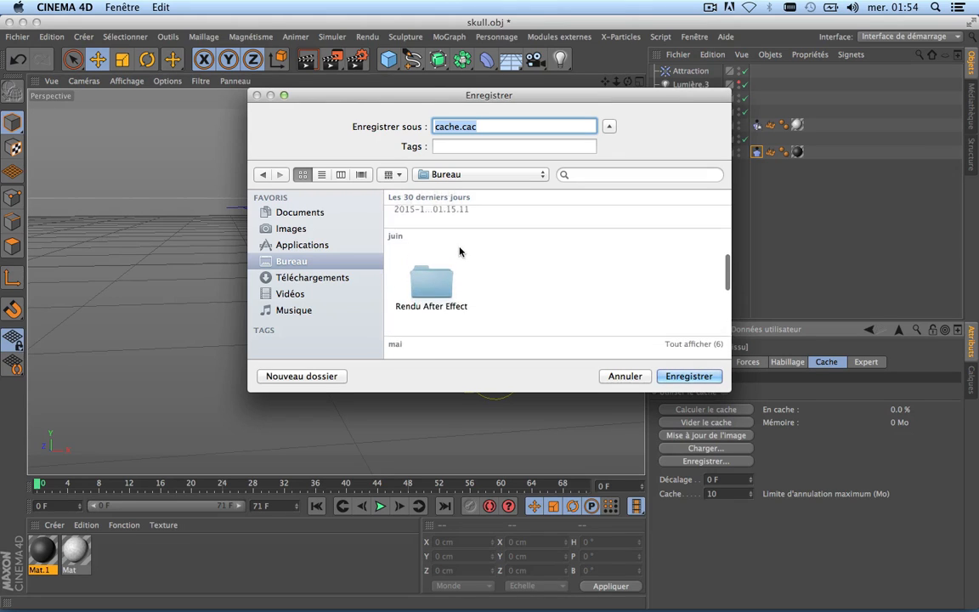
{"action": "scroll", "coordinate": [460, 250], "scroll_direction": "up", "scroll_amount": 5}
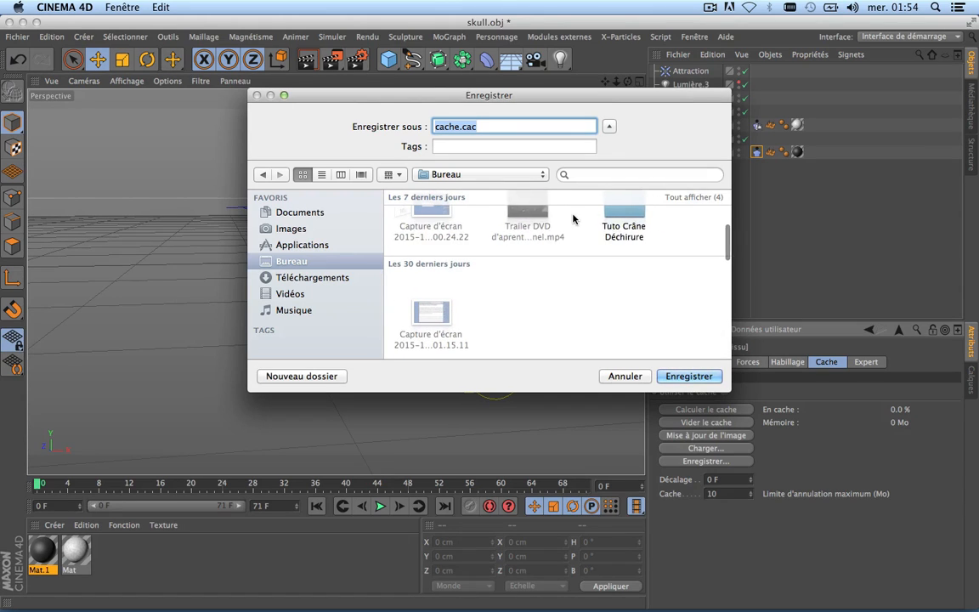
{"action": "left_click", "coordinate": [624, 212]}
{"action": "double_click", "coordinate": [629, 214]}
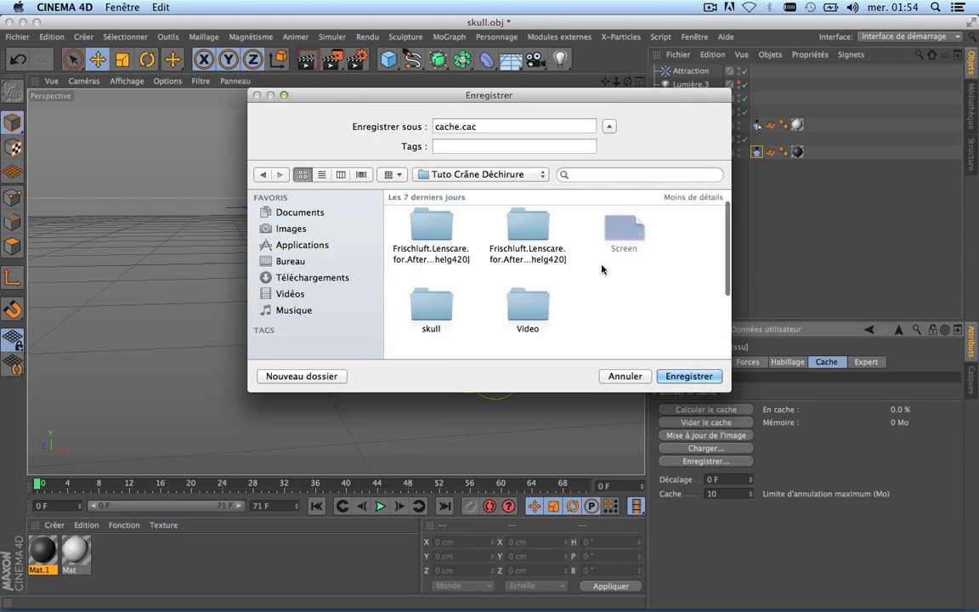
Create a new folder named Rendu inside Tuto Crâne Déchirure.
{"action": "left_click", "coordinate": [328, 377]}
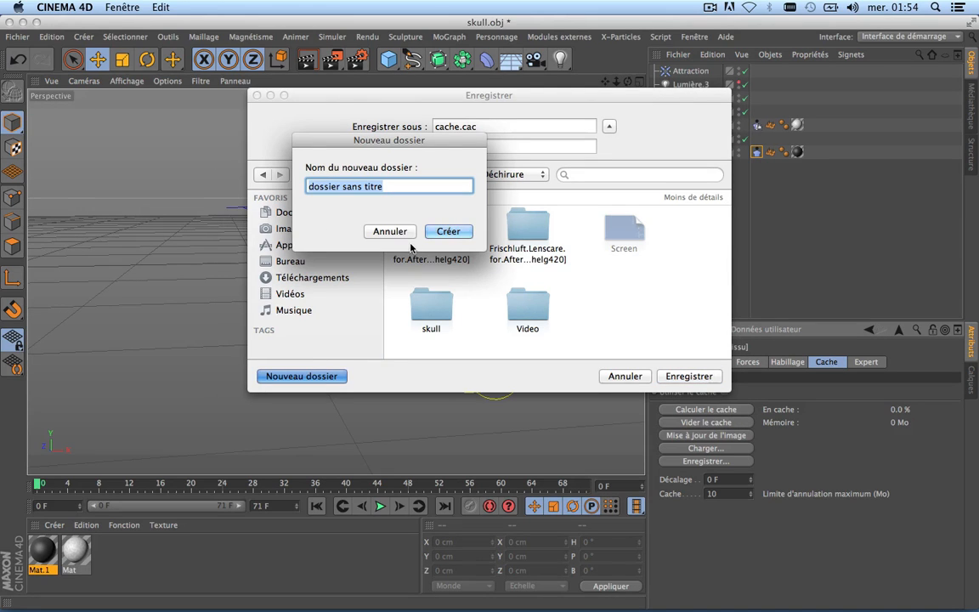
{"action": "type", "text": "Ren"}
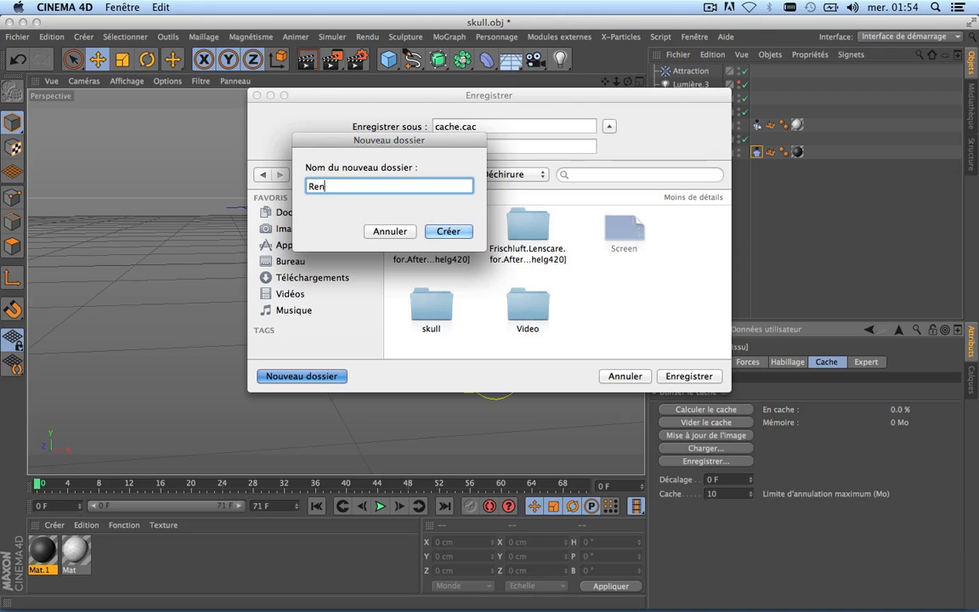
{"action": "type", "text": "du"}
{"action": "left_click", "coordinate": [463, 232]}
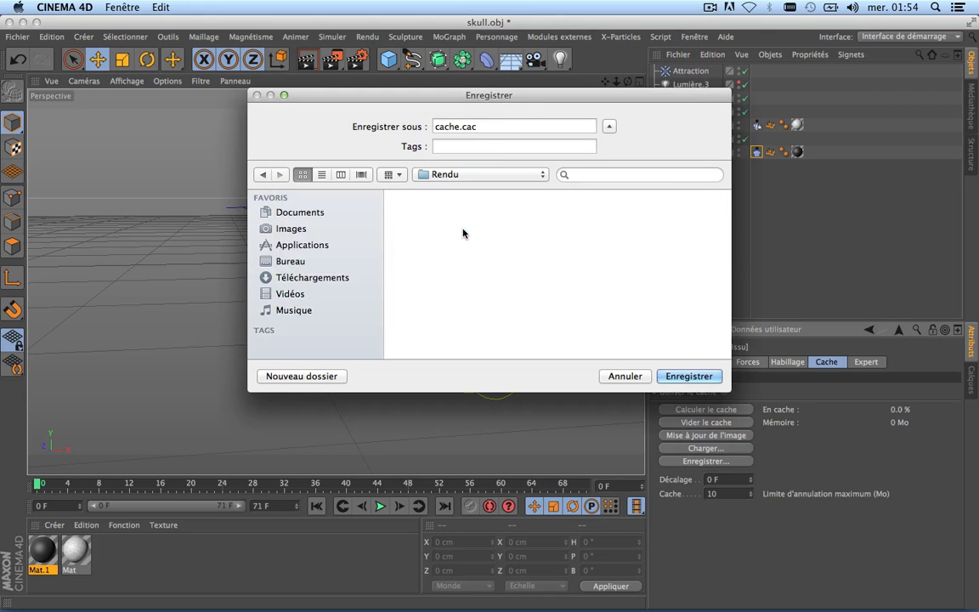
Create a subfolder named Cach inside Rendu and save the cache there as cache.cac.
{"action": "left_click", "coordinate": [323, 377]}
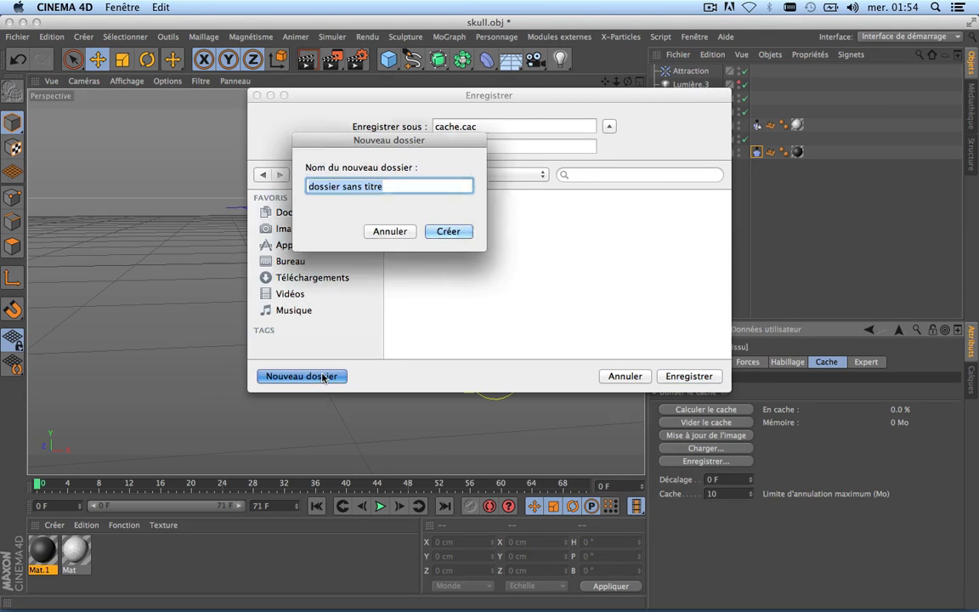
{"action": "type", "text": "Ca"}
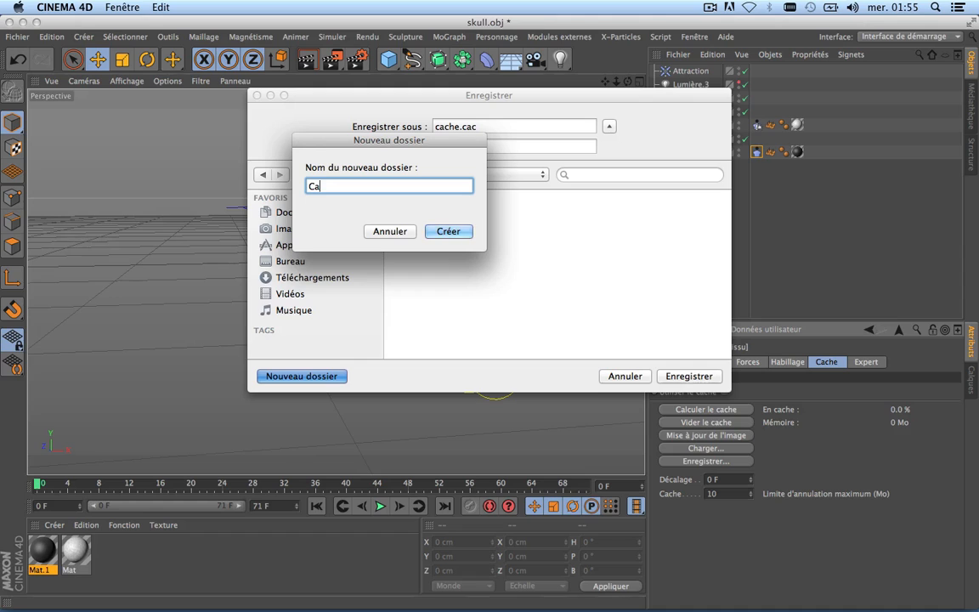
{"action": "type", "text": "ch"}
{"action": "left_click", "coordinate": [463, 229]}
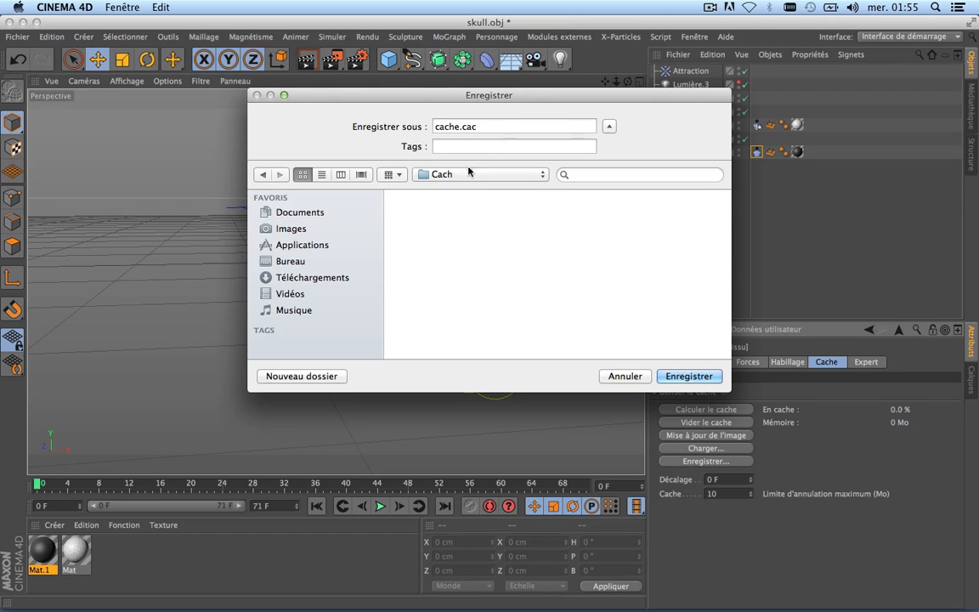
{"action": "left_click", "coordinate": [688, 376]}
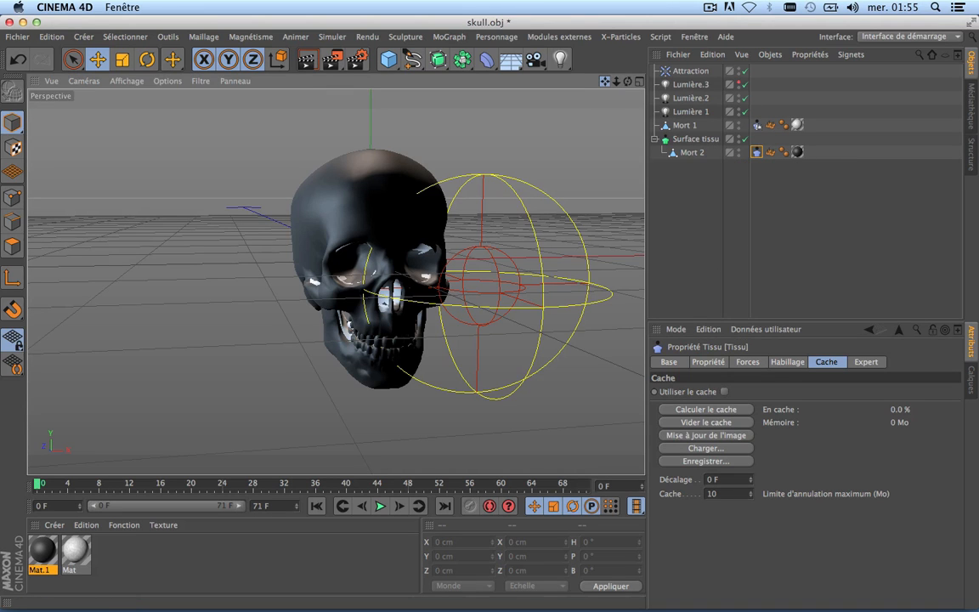
Inspect the skull and the attractor in the perspective view from several angles and distances.
{"action": "left_click_drag", "start_coordinate": [605, 81], "coordinate": [500, 108]}
{"action": "scroll", "coordinate": [431, 229], "scroll_direction": "down", "scroll_amount": 5}
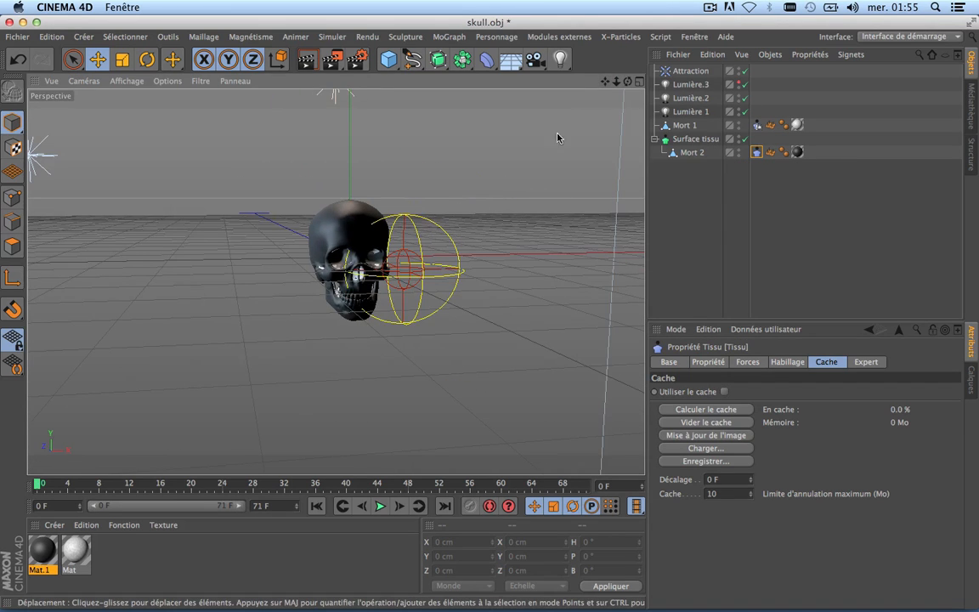
{"action": "left_click_drag", "start_coordinate": [628, 82], "coordinate": [465, 56]}
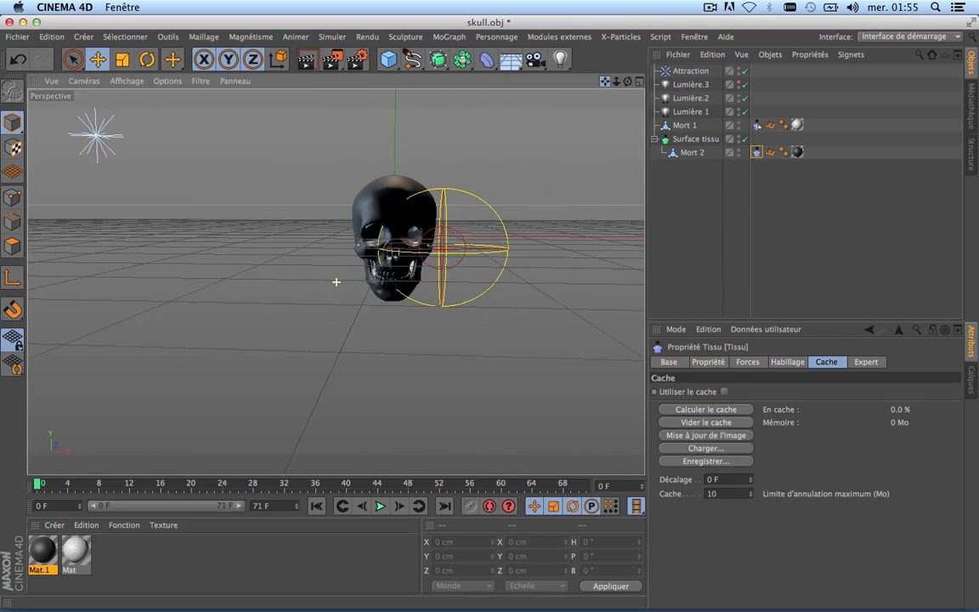
{"action": "left_click_drag", "start_coordinate": [460, 159], "coordinate": [470, 169]}
{"action": "scroll", "coordinate": [470, 169], "scroll_direction": "up", "scroll_amount": 4}
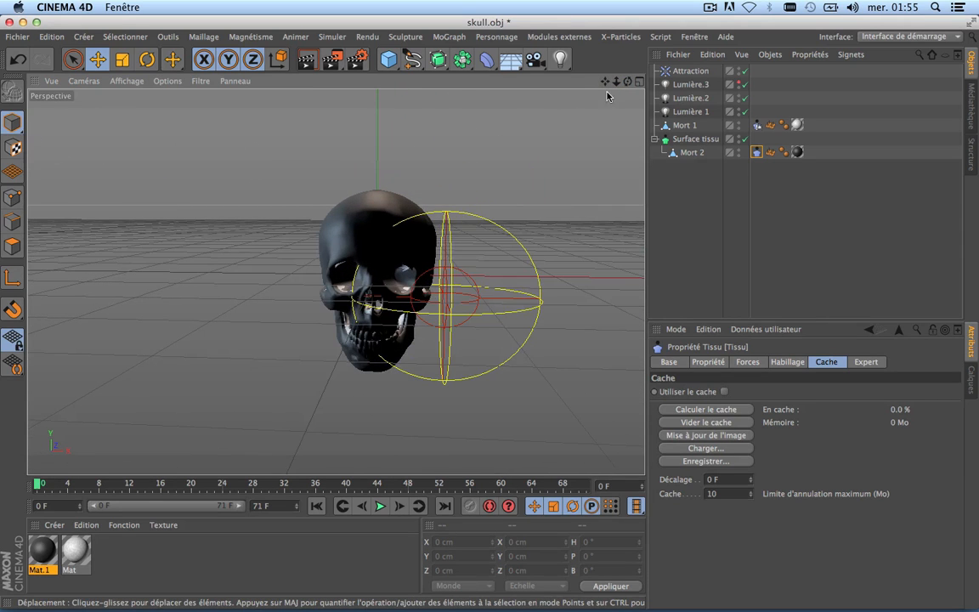
{"action": "left_click_drag", "start_coordinate": [605, 81], "coordinate": [641, 33]}
{"action": "scroll", "coordinate": [371, 252], "scroll_direction": "up", "scroll_amount": 3}
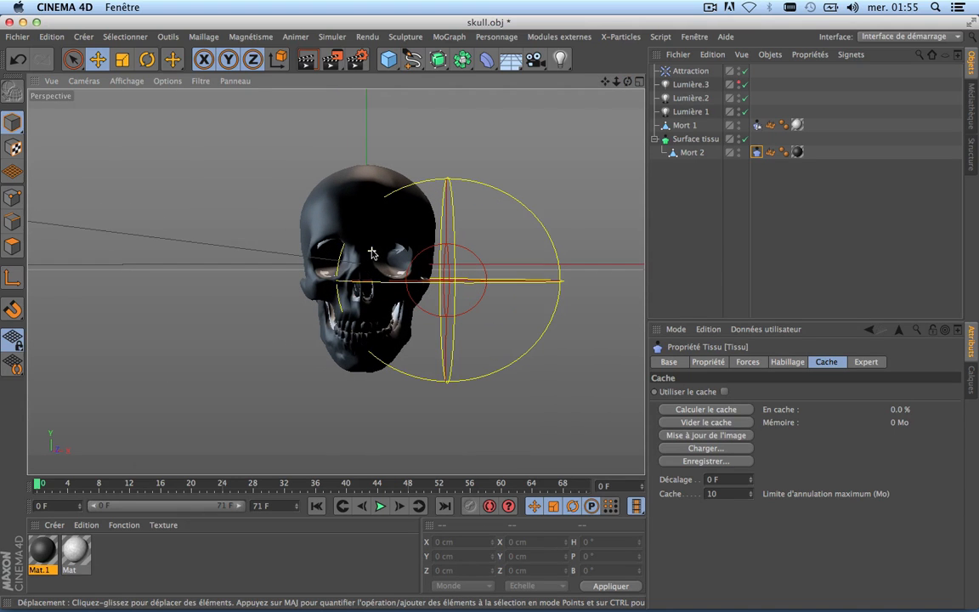
{"action": "left_click_drag", "start_coordinate": [605, 80], "coordinate": [607, 116]}
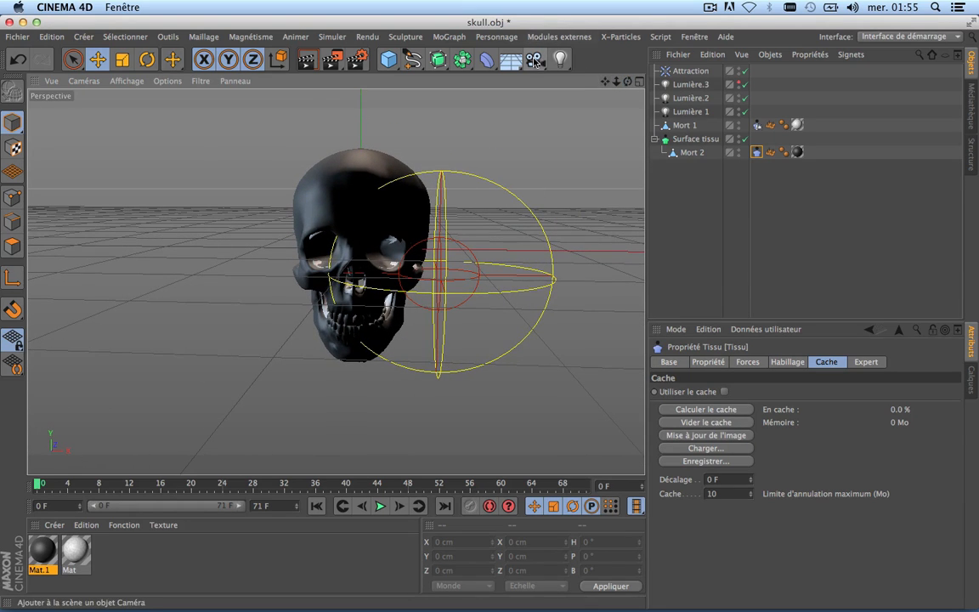
{"action": "left_click", "coordinate": [534, 60]}
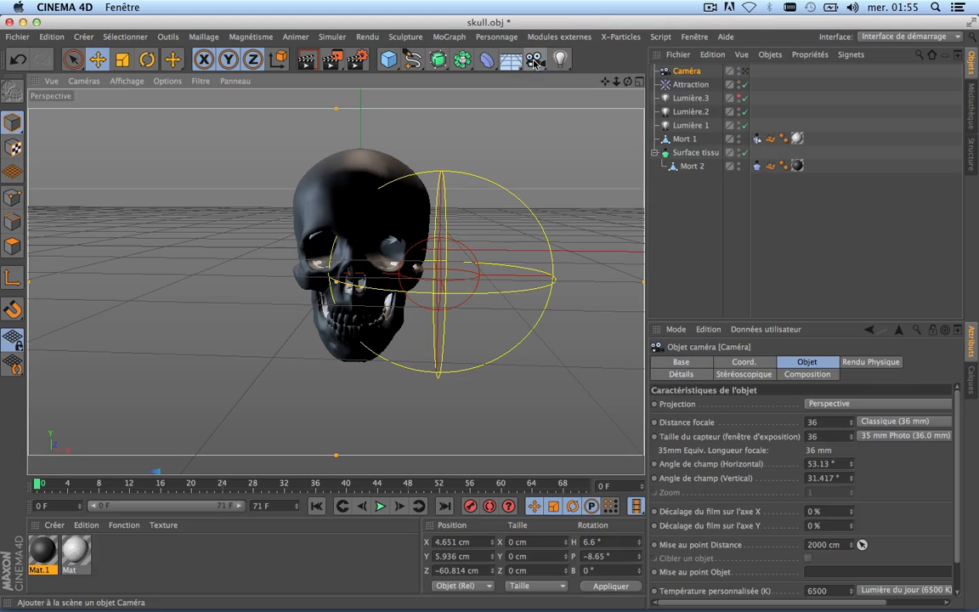
{"action": "left_click", "coordinate": [746, 72]}
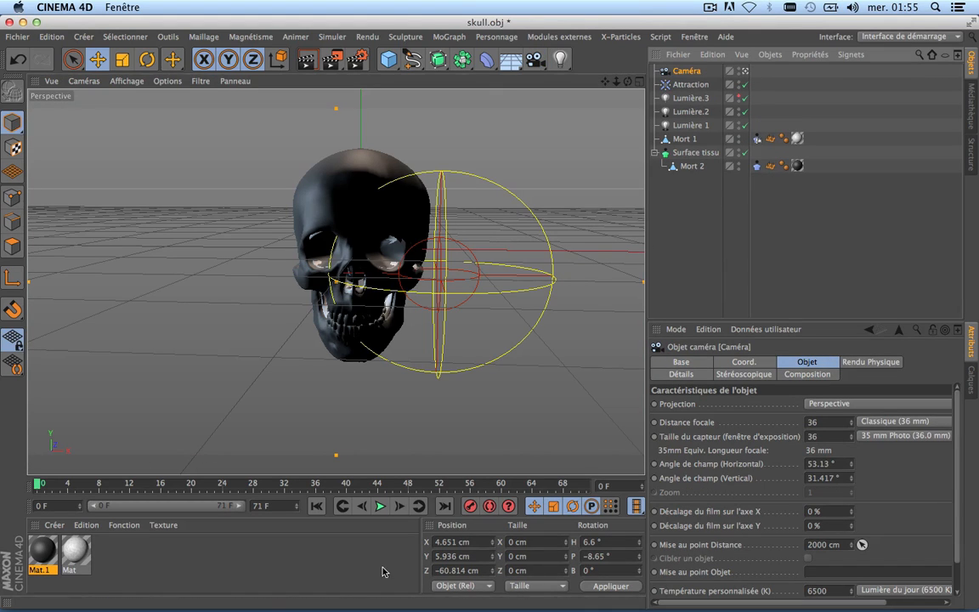
{"action": "left_click_drag", "start_coordinate": [603, 82], "coordinate": [577, 69]}
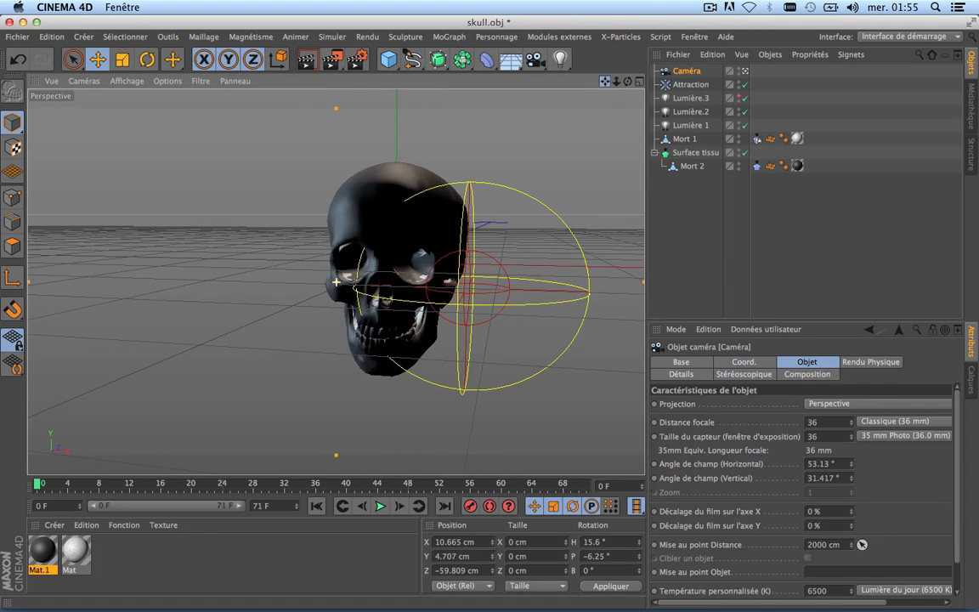
{"action": "scroll", "coordinate": [460, 197], "scroll_direction": "down", "scroll_amount": 2}
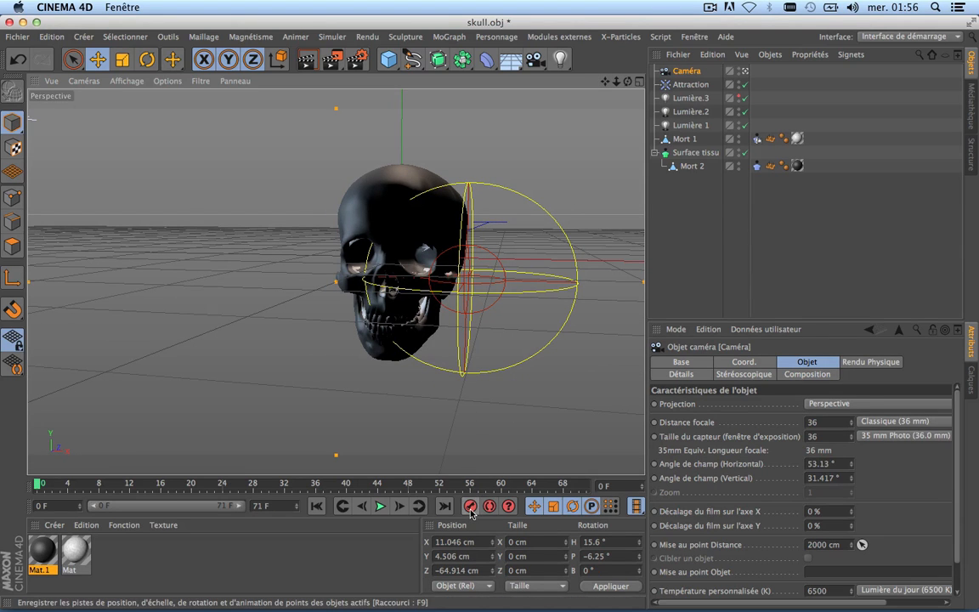
{"action": "left_click_drag", "start_coordinate": [604, 81], "coordinate": [541, 70]}
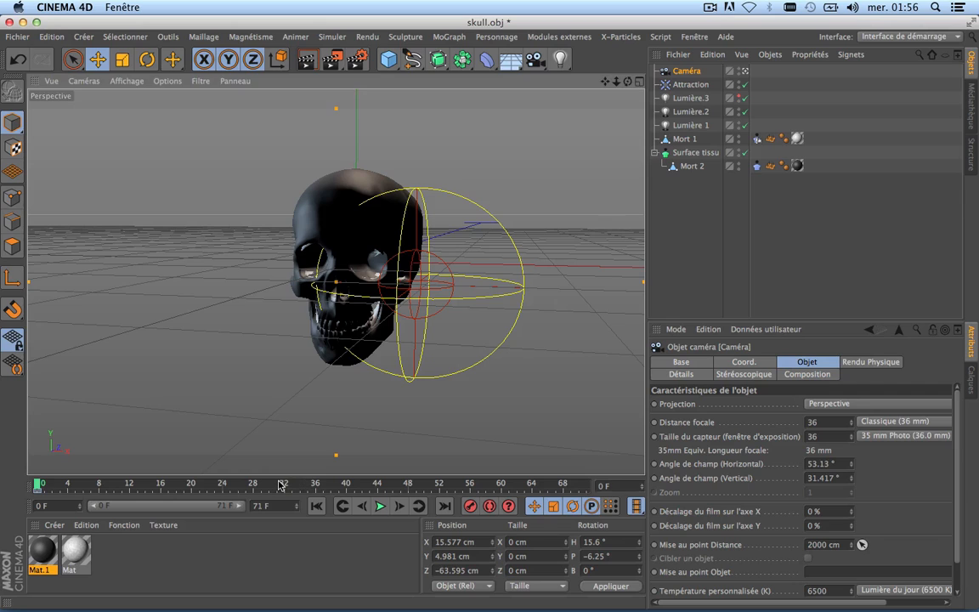
{"action": "left_click_drag", "start_coordinate": [280, 485], "coordinate": [321, 490]}
{"action": "left_click_drag", "start_coordinate": [192, 489], "coordinate": [25, 482]}
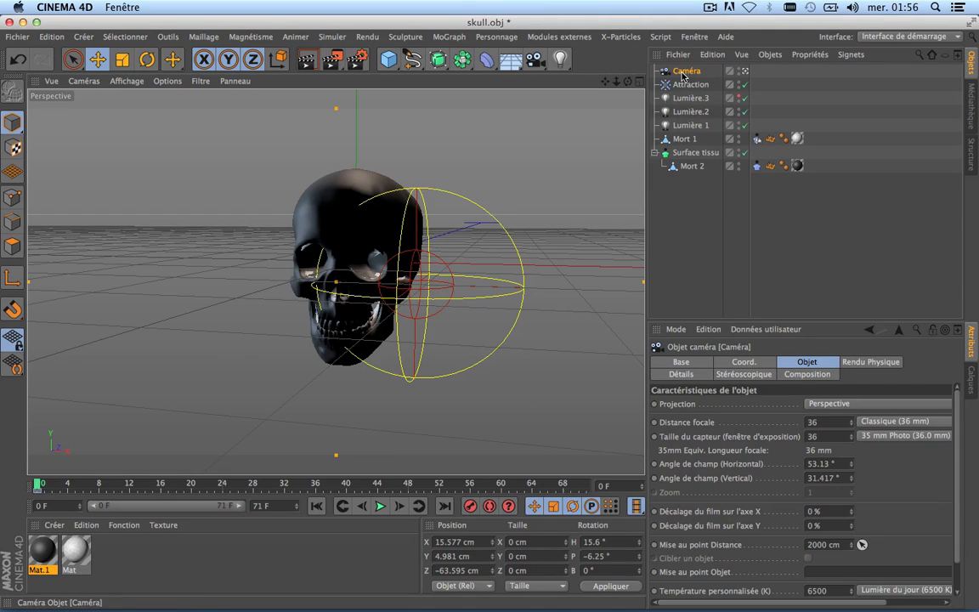
{"action": "key", "text": "Delete"}
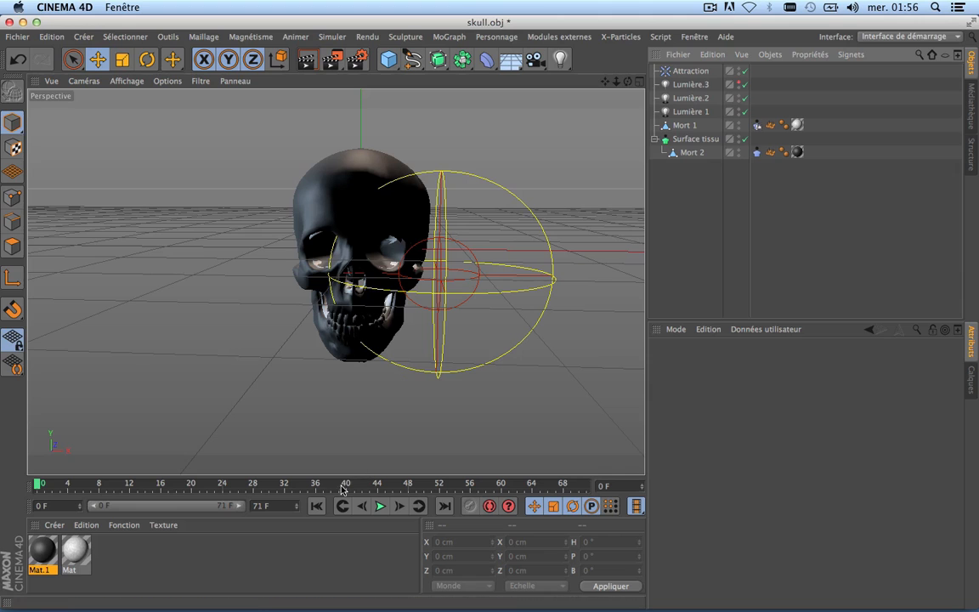
Set the Surface tissu object's subdivisions to 3 and its thickness to 0.1 cm.
{"action": "scroll", "coordinate": [360, 262], "scroll_direction": "up", "scroll_amount": 3}
{"action": "scroll", "coordinate": [358, 262], "scroll_direction": "down", "scroll_amount": 4}
{"action": "scroll", "coordinate": [358, 262], "scroll_direction": "up", "scroll_amount": 1}
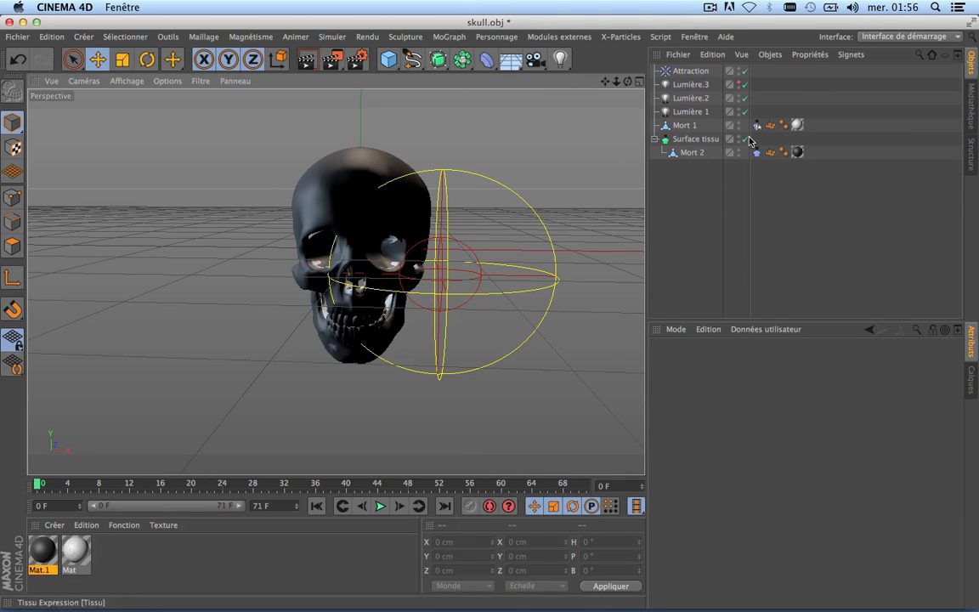
{"action": "left_click", "coordinate": [695, 139]}
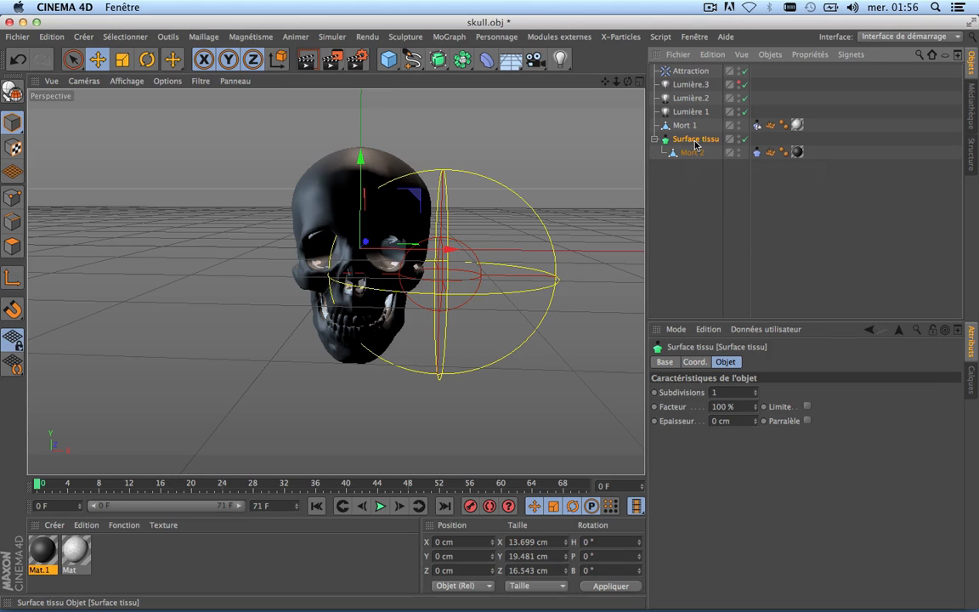
{"action": "left_click", "coordinate": [755, 390]}
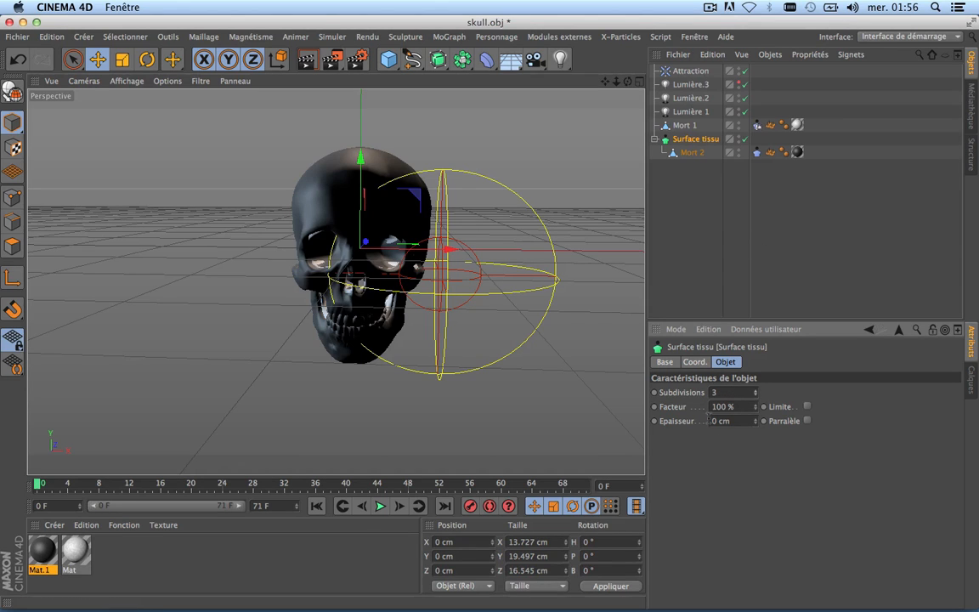
{"action": "left_click", "coordinate": [733, 422]}
{"action": "type", "text": "11"}
{"action": "key", "text": "Return"}
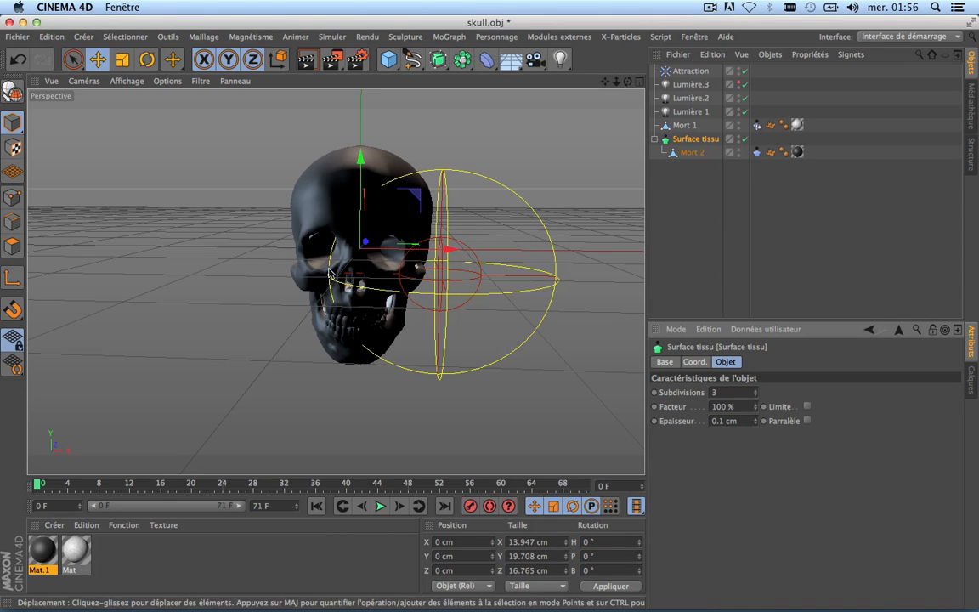
Save Mort 2's cloth cache over cache.cac in the Cach folder and calculate the cache.
{"action": "scroll", "coordinate": [379, 246], "scroll_direction": "up", "scroll_amount": 2}
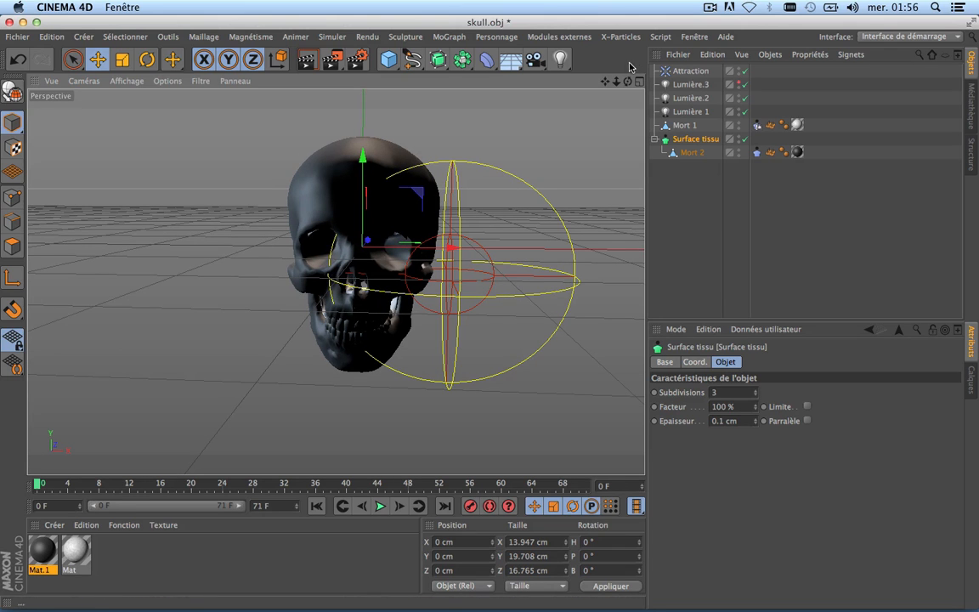
{"action": "left_click_drag", "start_coordinate": [627, 81], "coordinate": [643, 73]}
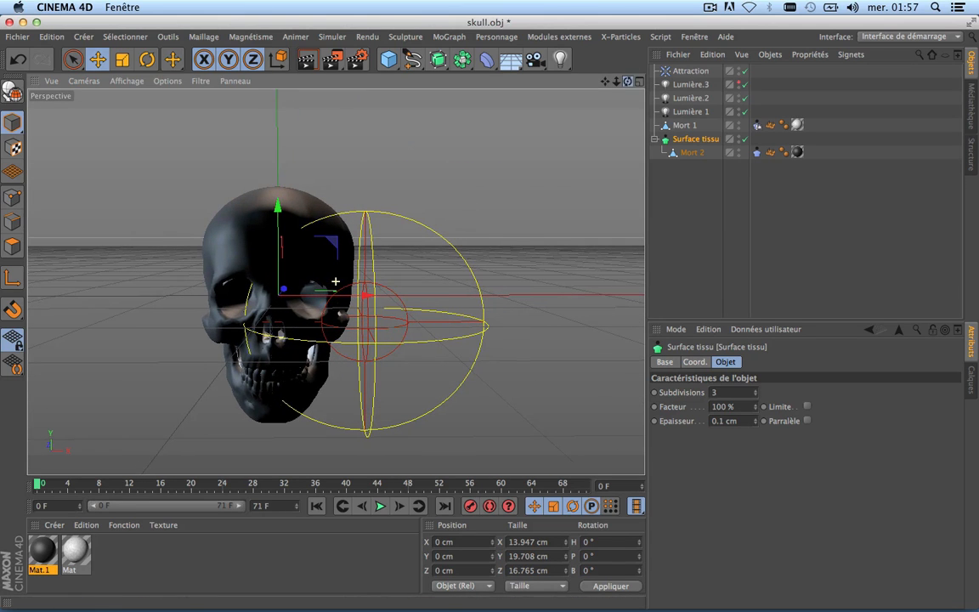
{"action": "left_click", "coordinate": [757, 152]}
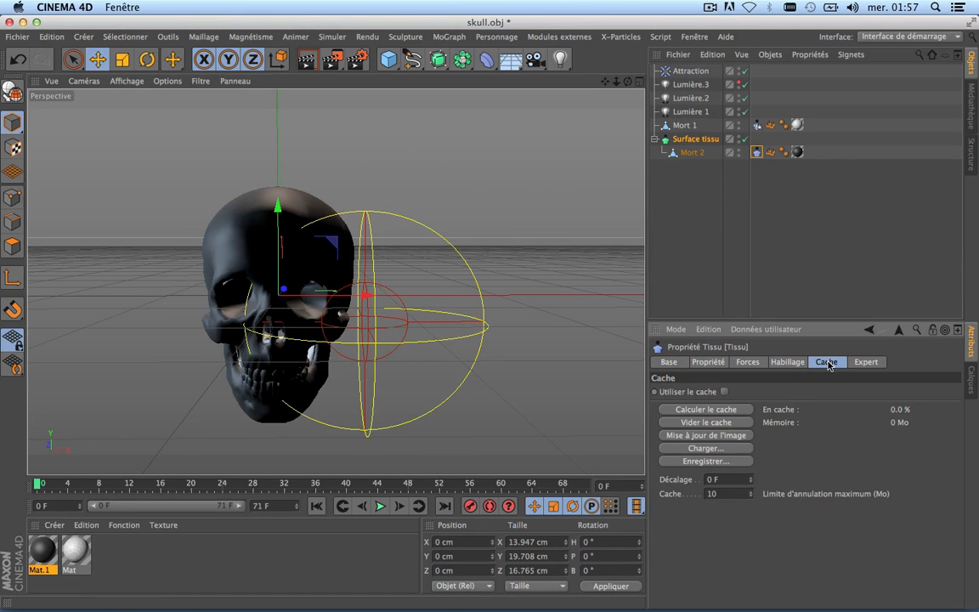
{"action": "left_click", "coordinate": [718, 462]}
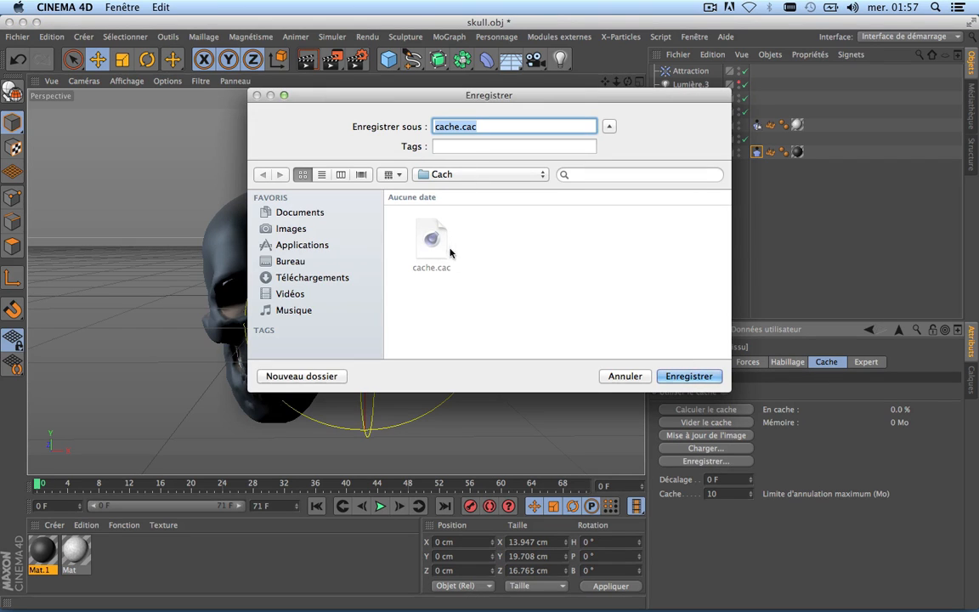
{"action": "left_click", "coordinate": [693, 376]}
{"action": "left_click", "coordinate": [581, 179]}
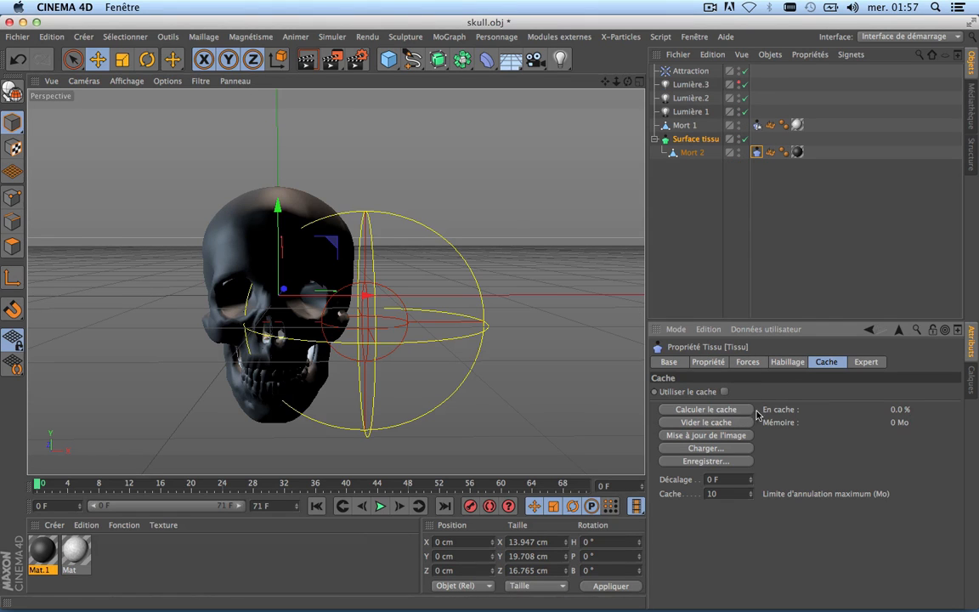
{"action": "left_click", "coordinate": [725, 411]}
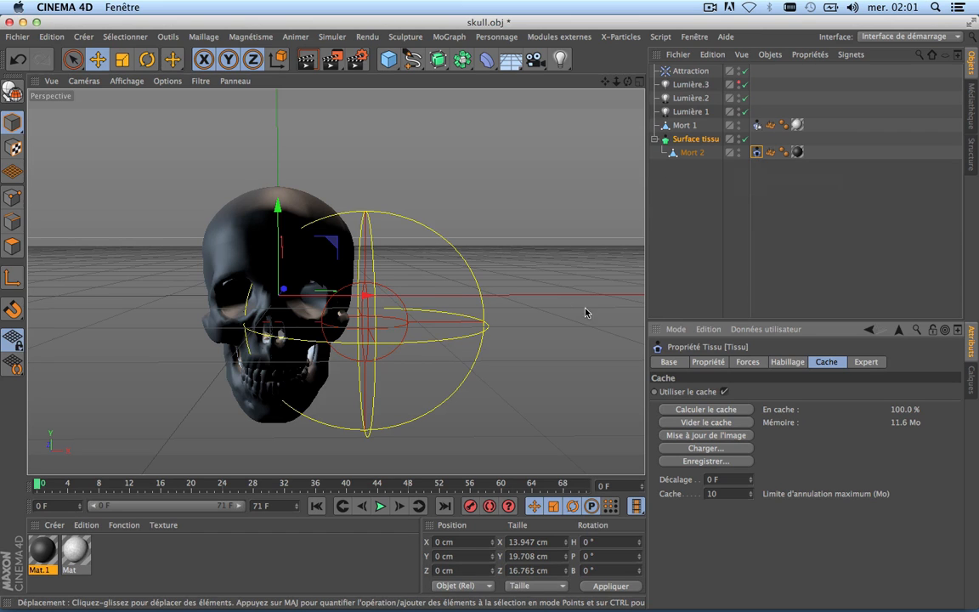
Play the cached tearing animation to frame 10, check the Surface tissu settings and return to frame 0.
{"action": "scroll", "coordinate": [308, 341], "scroll_direction": "down", "scroll_amount": 10}
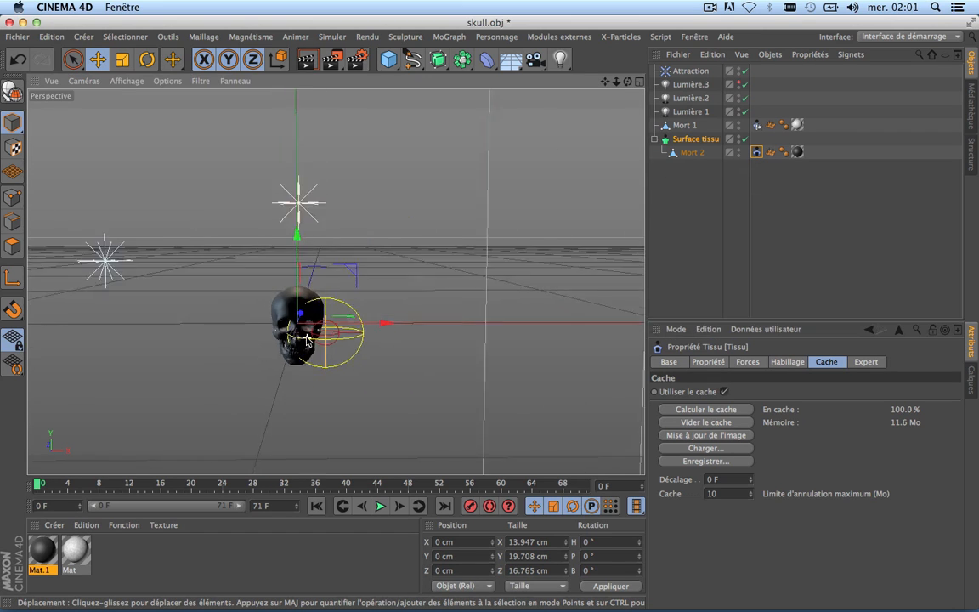
{"action": "scroll", "coordinate": [307, 341], "scroll_direction": "up", "scroll_amount": 9}
{"action": "scroll", "coordinate": [311, 350], "scroll_direction": "down", "scroll_amount": 1}
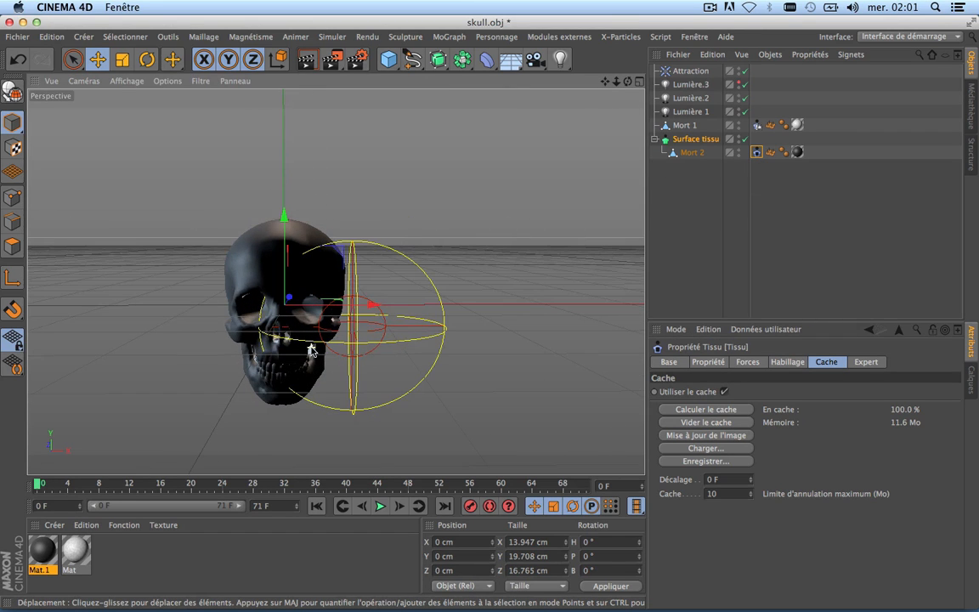
{"action": "left_click", "coordinate": [381, 507]}
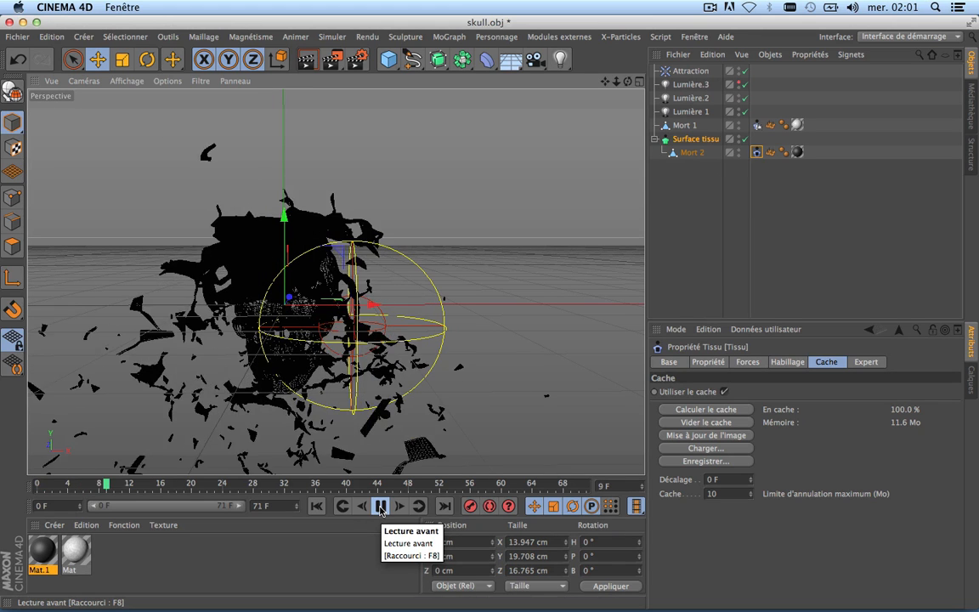
{"action": "left_click", "coordinate": [381, 506]}
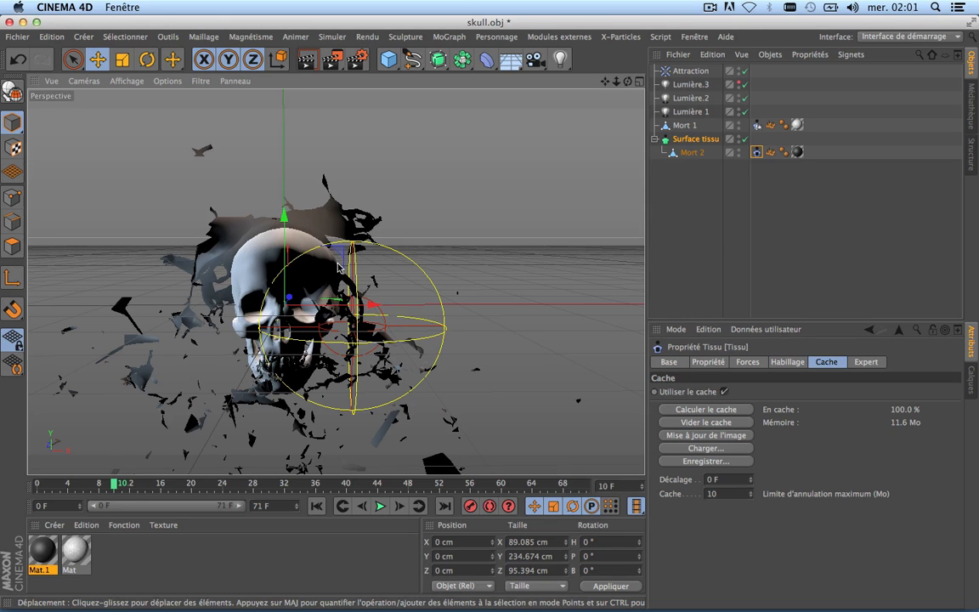
{"action": "left_click", "coordinate": [693, 140]}
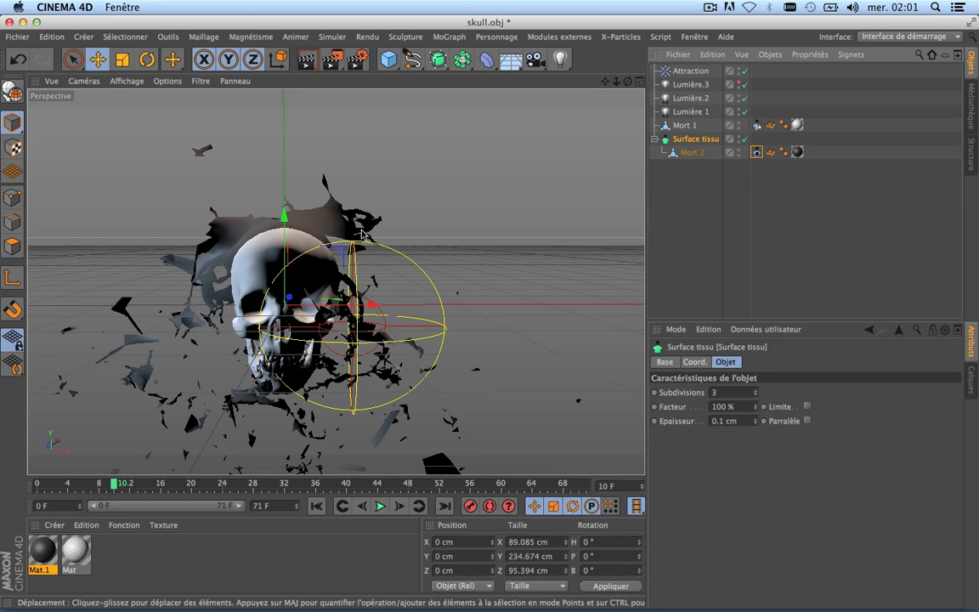
{"action": "left_click", "coordinate": [316, 507]}
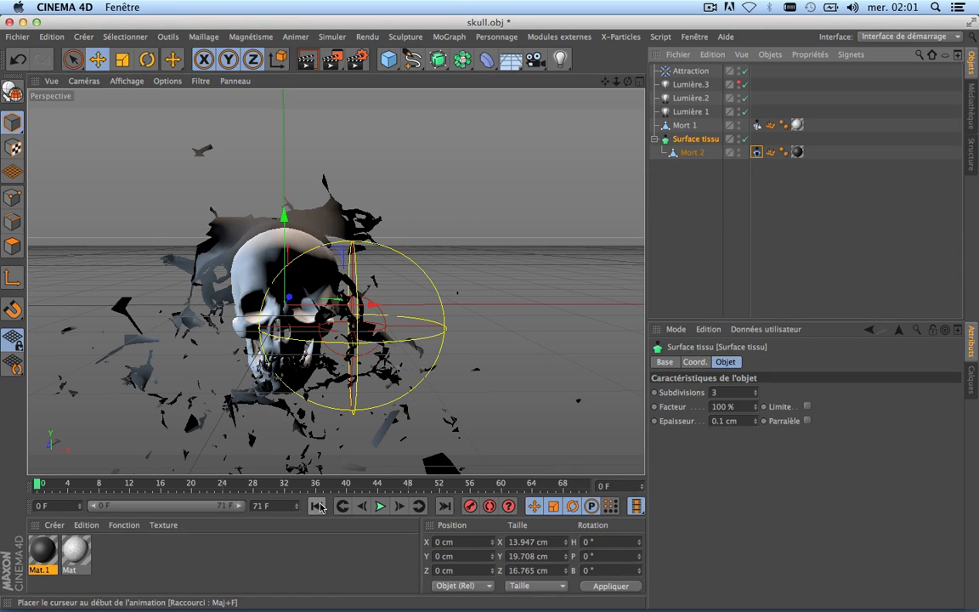
Frame the skull and the attractor in the perspective view and add a camera from that viewpoint.
{"action": "scroll", "coordinate": [353, 339], "scroll_direction": "down", "scroll_amount": 10}
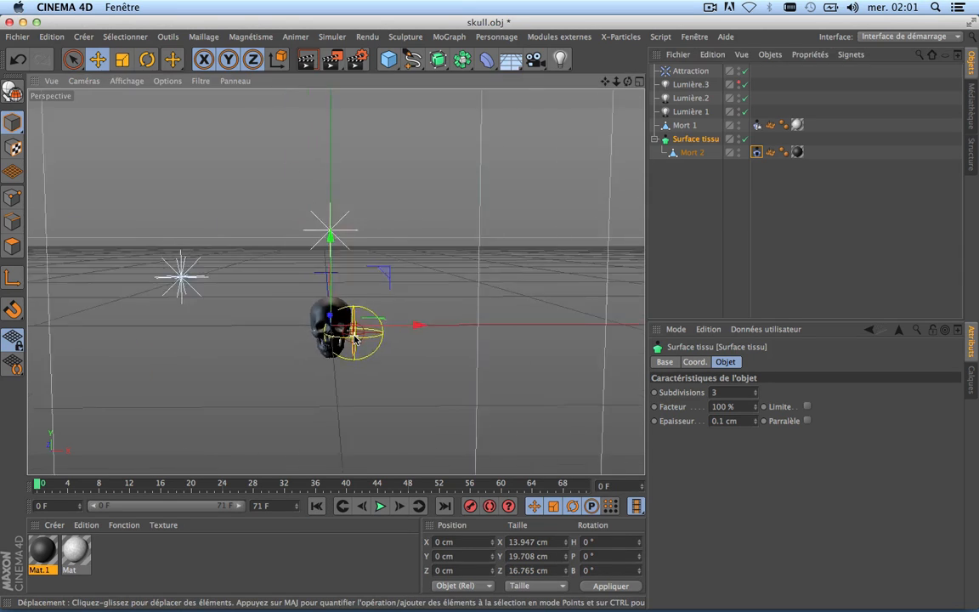
{"action": "scroll", "coordinate": [354, 338], "scroll_direction": "up", "scroll_amount": 10}
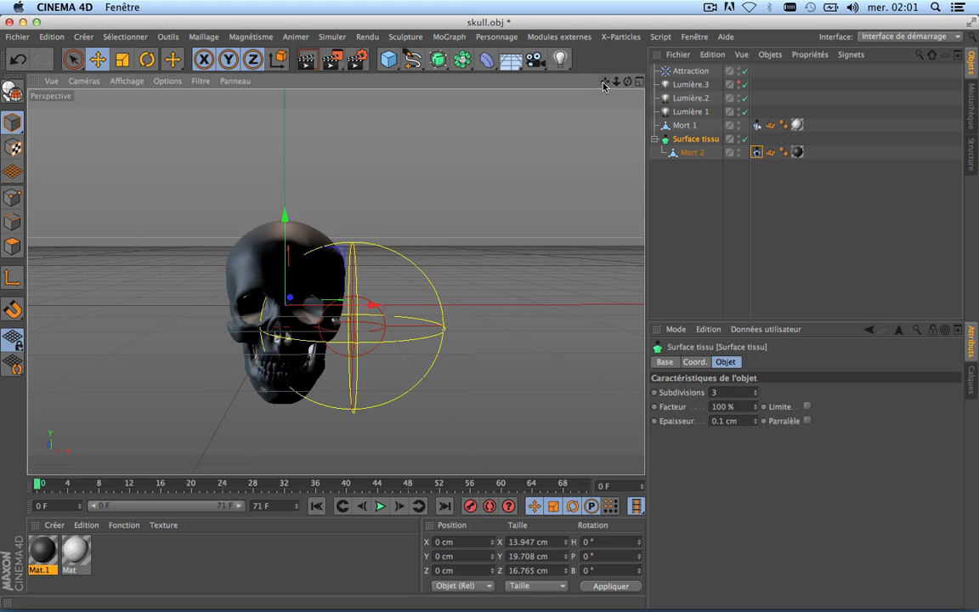
{"action": "left_click_drag", "start_coordinate": [605, 81], "coordinate": [712, 66]}
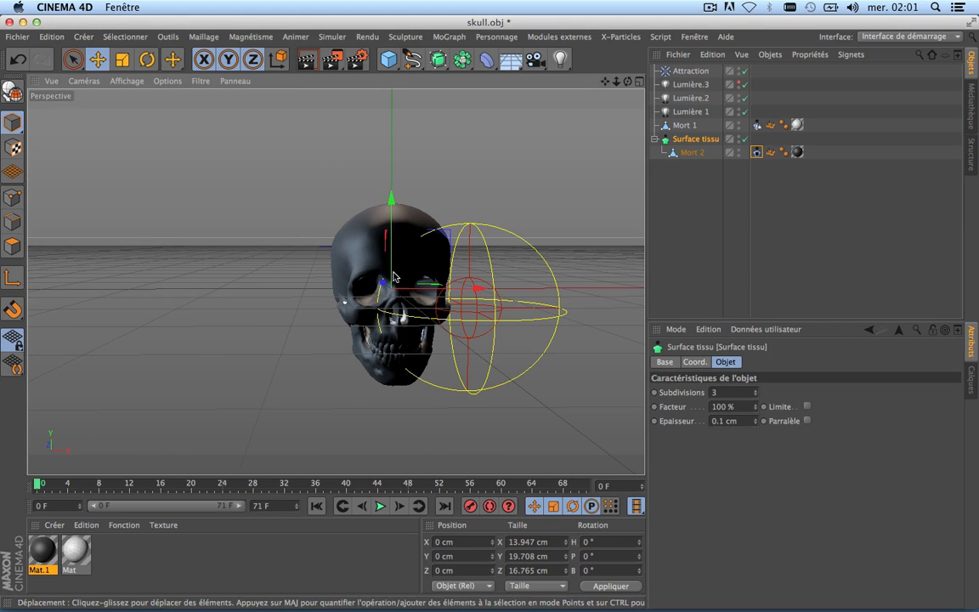
{"action": "left_click_drag", "start_coordinate": [605, 81], "coordinate": [515, 70]}
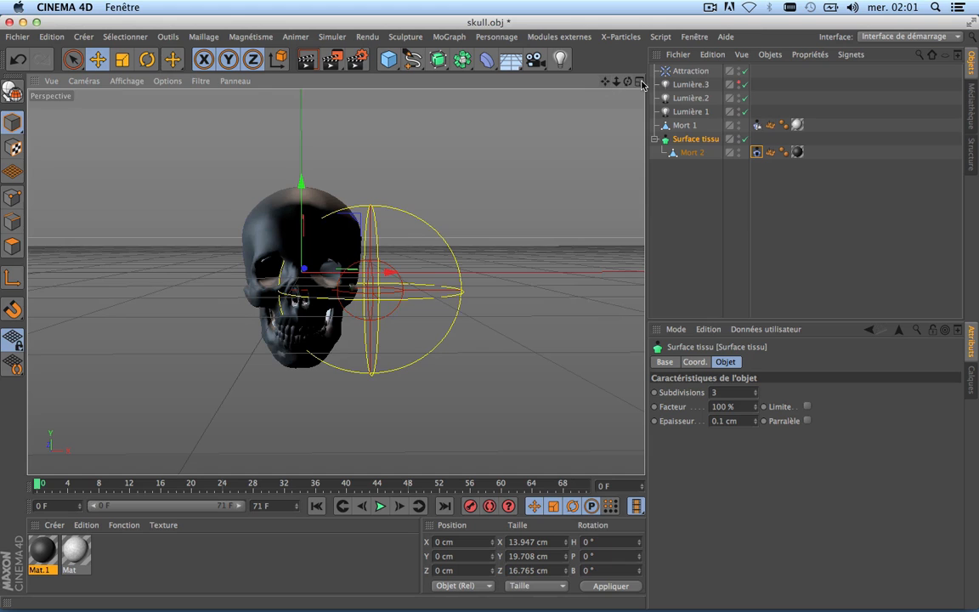
{"action": "left_click_drag", "start_coordinate": [628, 82], "coordinate": [541, 74]}
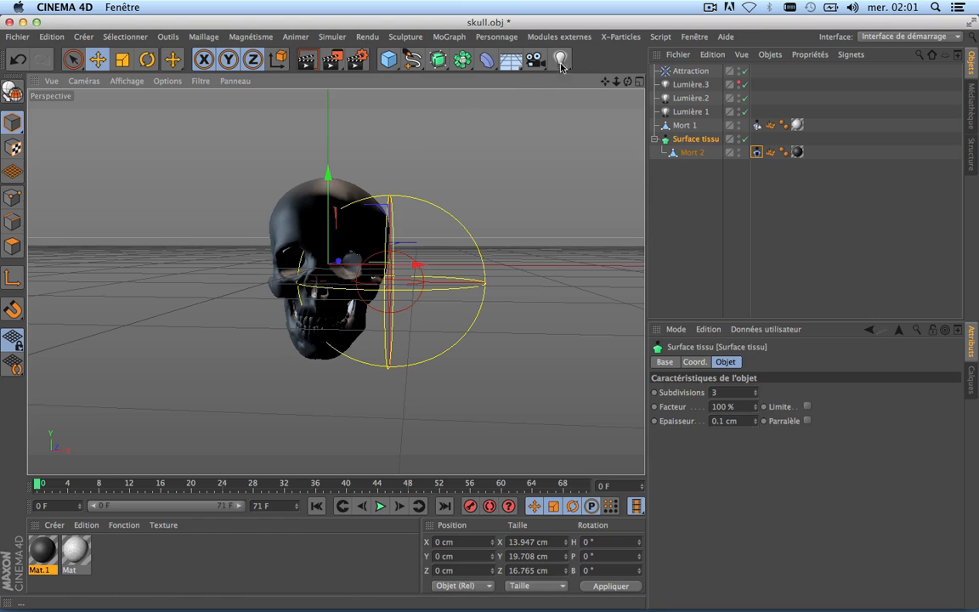
{"action": "left_click", "coordinate": [534, 58]}
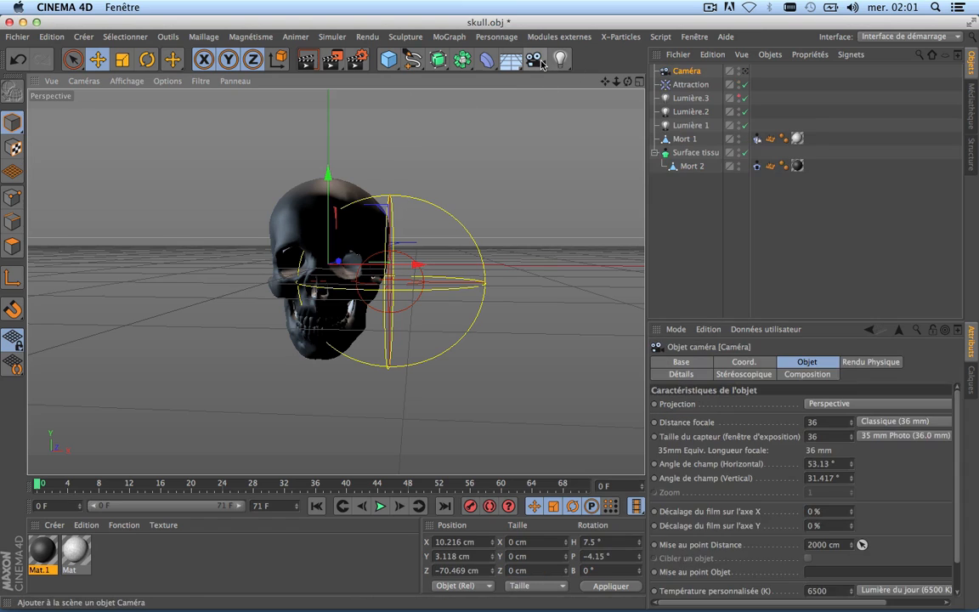
{"action": "left_click", "coordinate": [745, 72]}
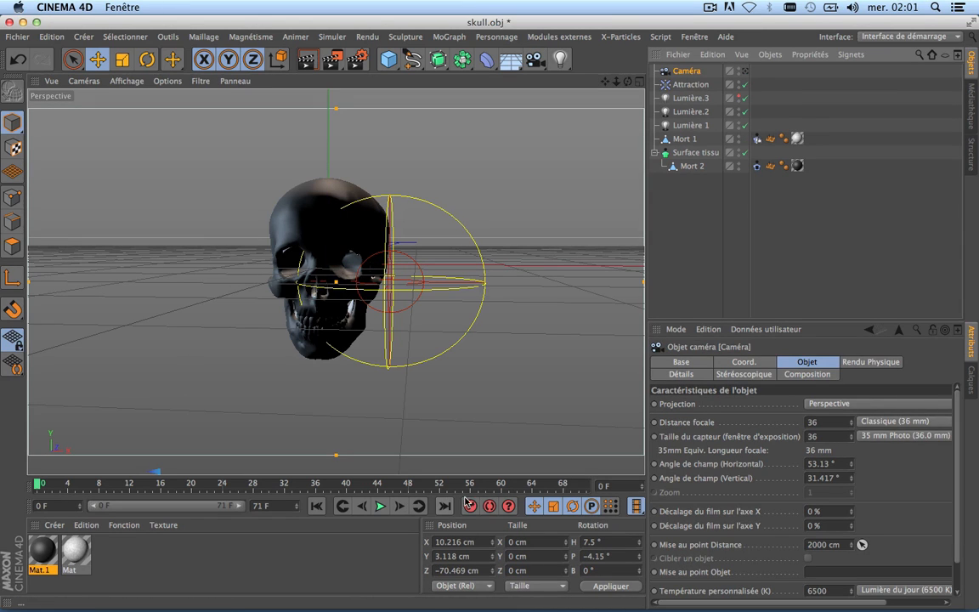
Record a keyframe for the camera at frame 0, go to frame 36 and look through the camera.
{"action": "left_click", "coordinate": [267, 485]}
{"action": "left_click_drag", "start_coordinate": [259, 487], "coordinate": [316, 493]}
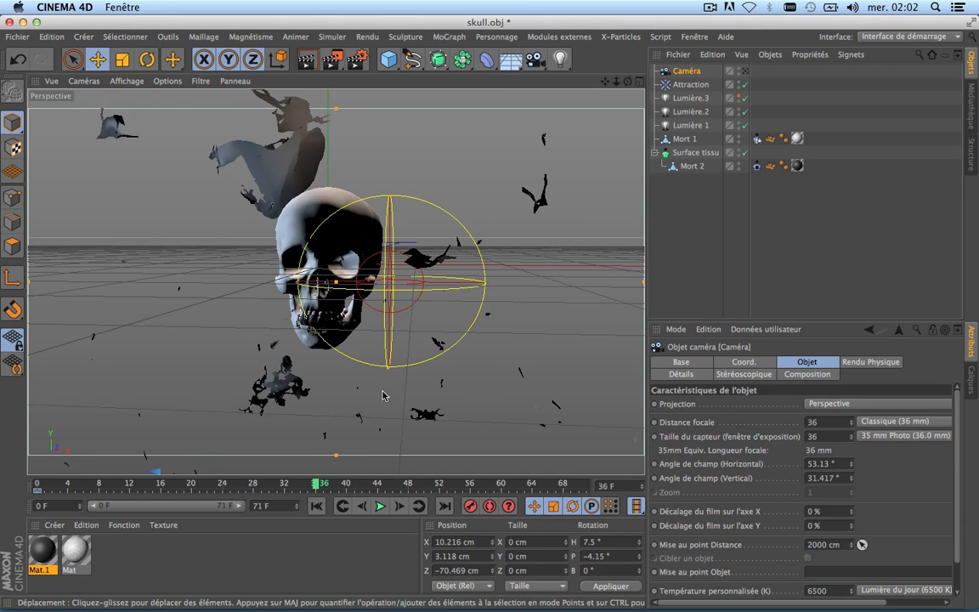
{"action": "left_click_drag", "start_coordinate": [627, 81], "coordinate": [716, 58]}
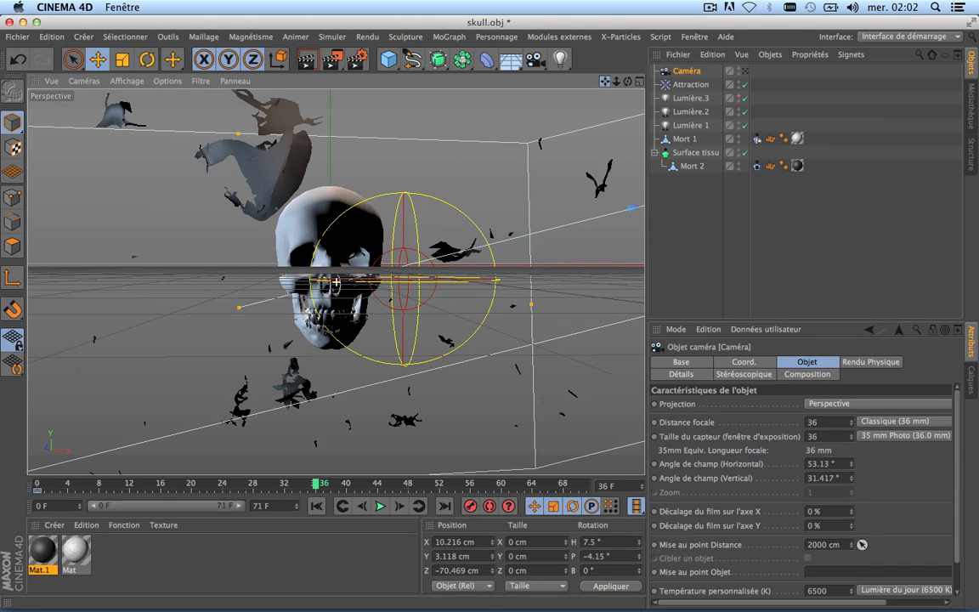
{"action": "left_click", "coordinate": [745, 73]}
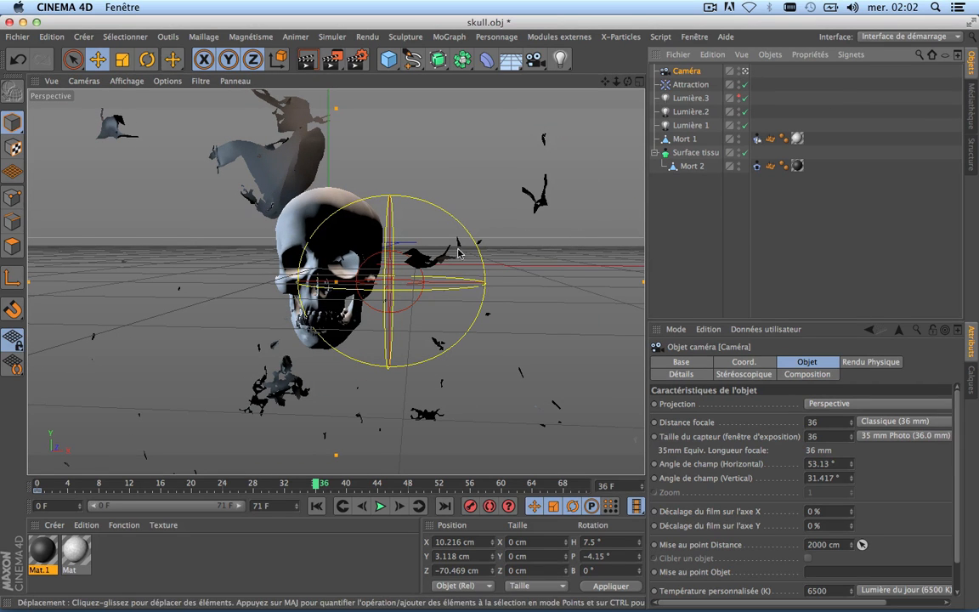
Orbit the camera around the skull and move it closer, to about X -8.7, Y 0.9, Z -59.1 cm, for the frame 36 keyframe.
{"action": "left_click_drag", "start_coordinate": [627, 81], "coordinate": [668, 72]}
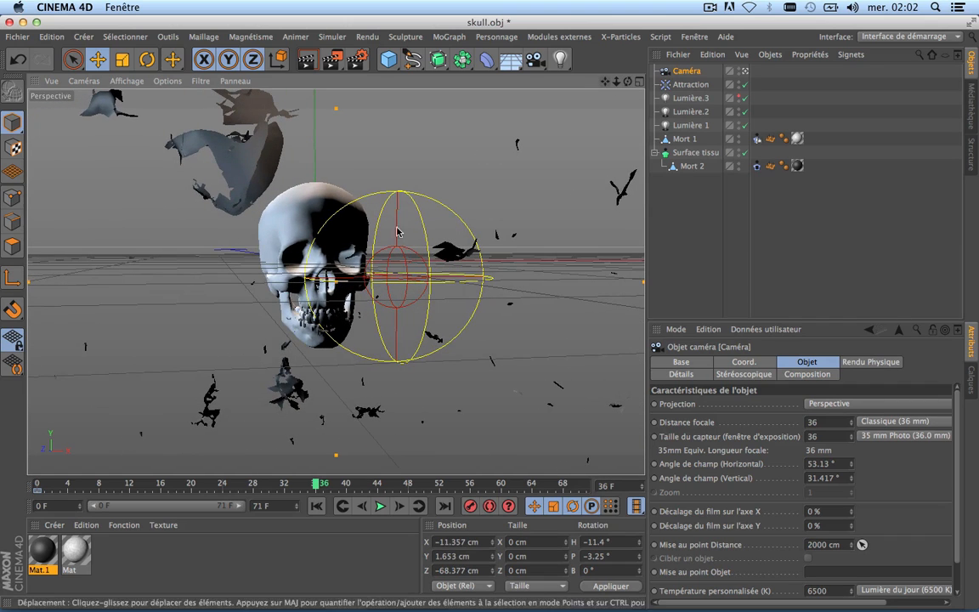
{"action": "scroll", "coordinate": [262, 317], "scroll_direction": "up", "scroll_amount": 2}
{"action": "scroll", "coordinate": [262, 317], "scroll_direction": "up", "scroll_amount": 2}
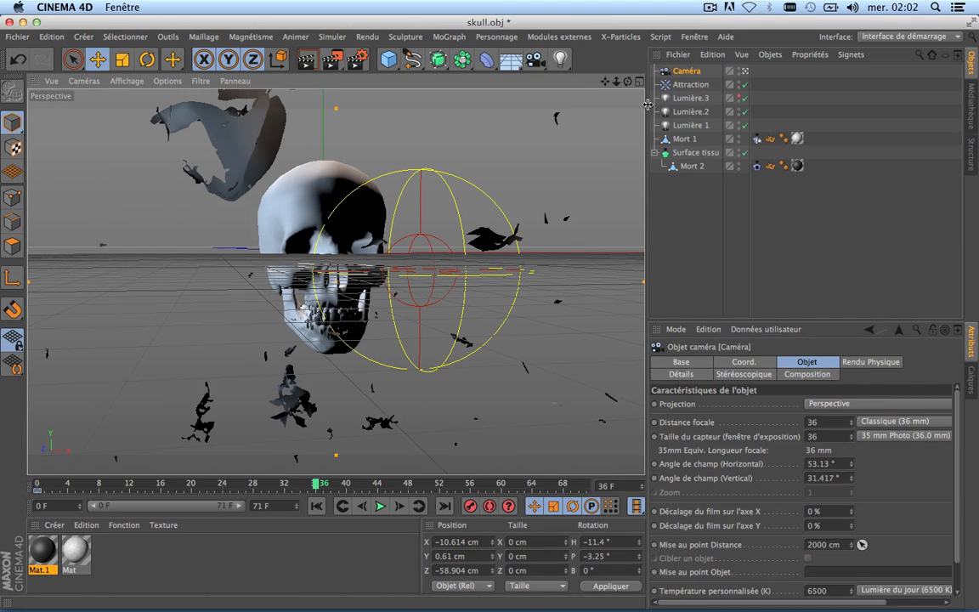
{"action": "left_click_drag", "start_coordinate": [627, 82], "coordinate": [590, 89]}
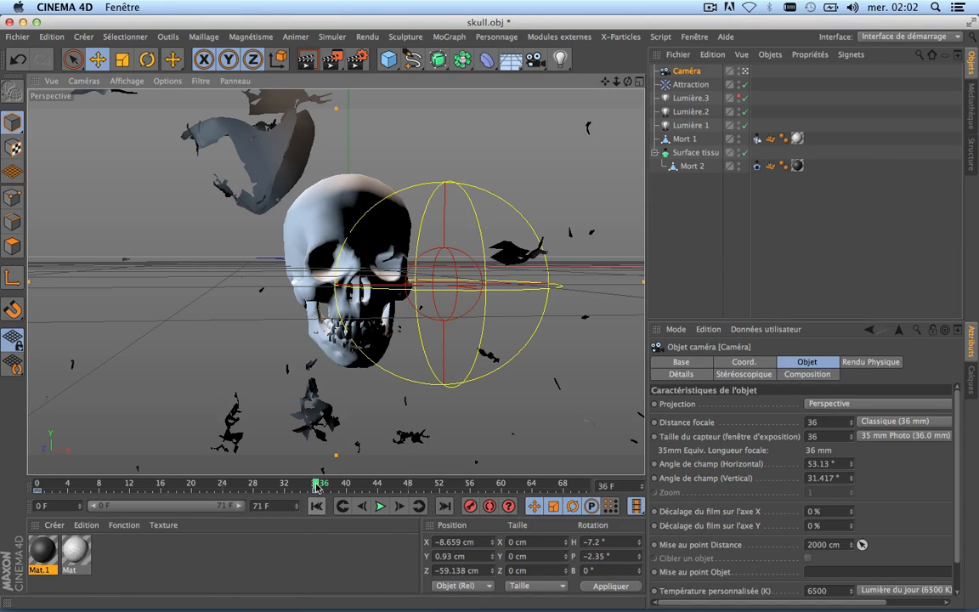
At frame 0, move the camera closer to about X 7.4, Y 2.6, Z -63.2 cm and restore Lumière.3's default editor visibility.
{"action": "left_click_drag", "start_coordinate": [317, 485], "coordinate": [32, 425]}
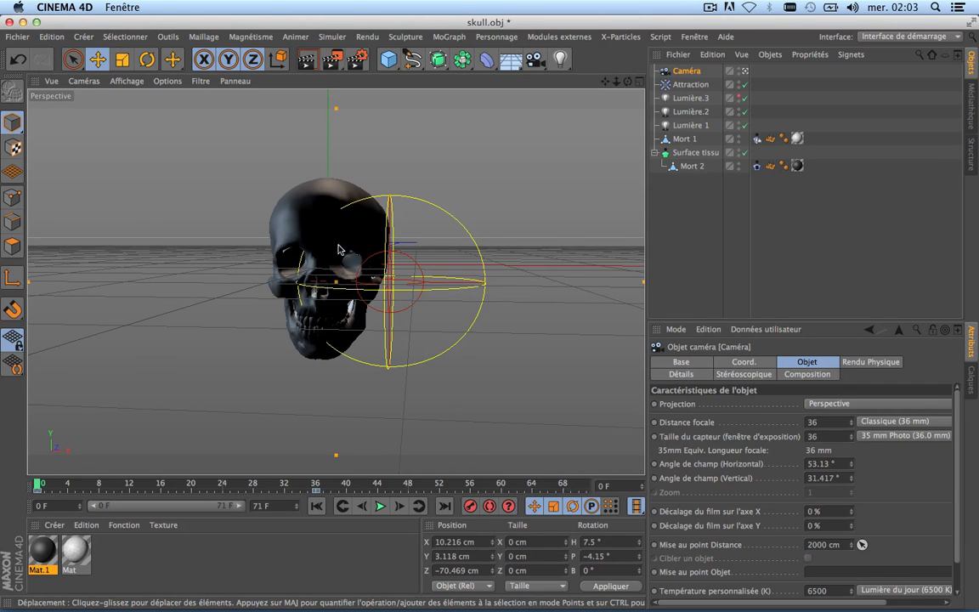
{"action": "mouse_move", "coordinate": [618, 84]}
{"action": "left_mouse_down"}
{"action": "mouse_move", "coordinate": [634, 83]}
{"action": "mouse_move", "coordinate": [606, 84]}
{"action": "left_mouse_up"}
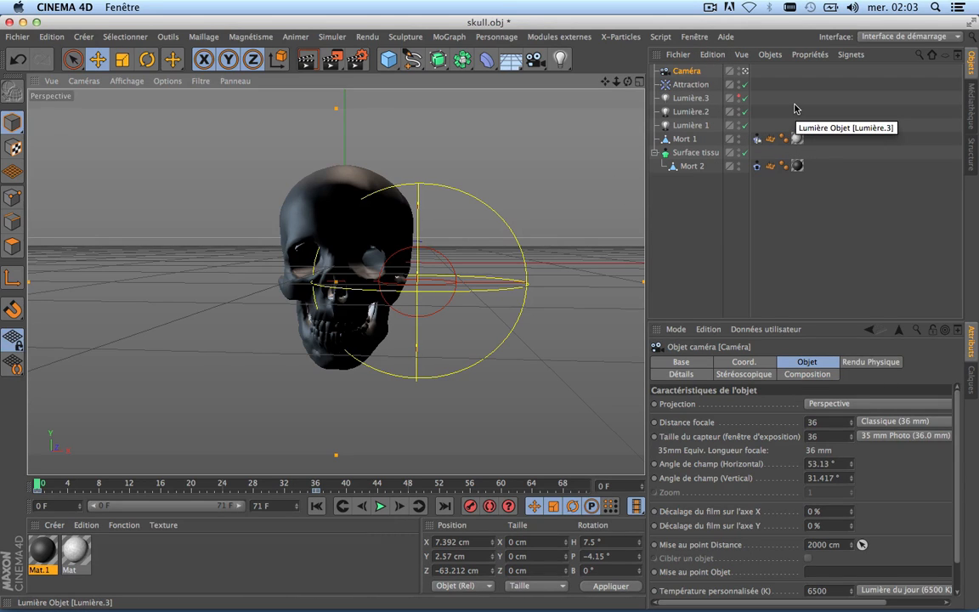
{"action": "left_click", "coordinate": [738, 98]}
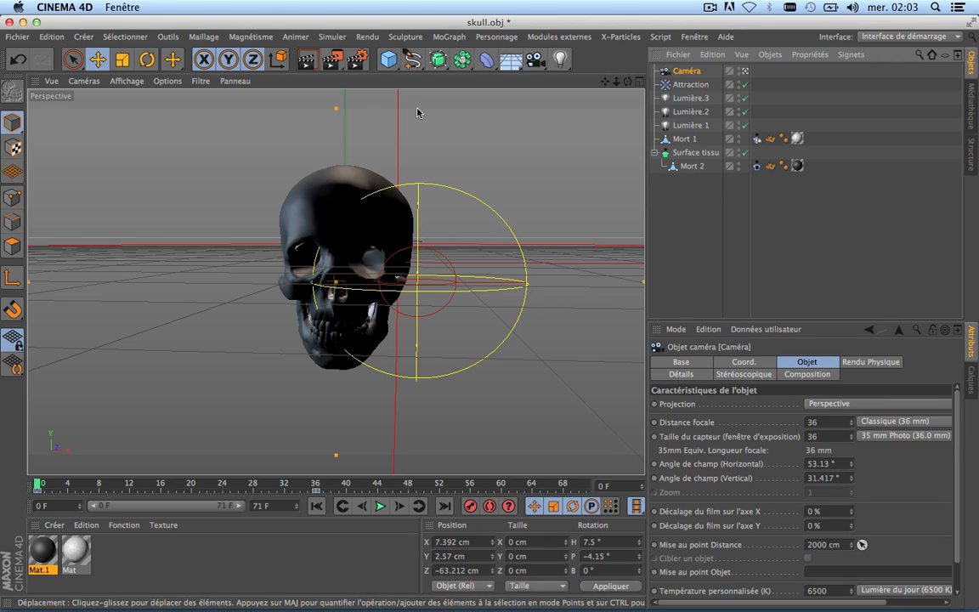
Set the render output's frame range to Toutes les images and open the render's saving settings.
{"action": "left_click", "coordinate": [360, 61]}
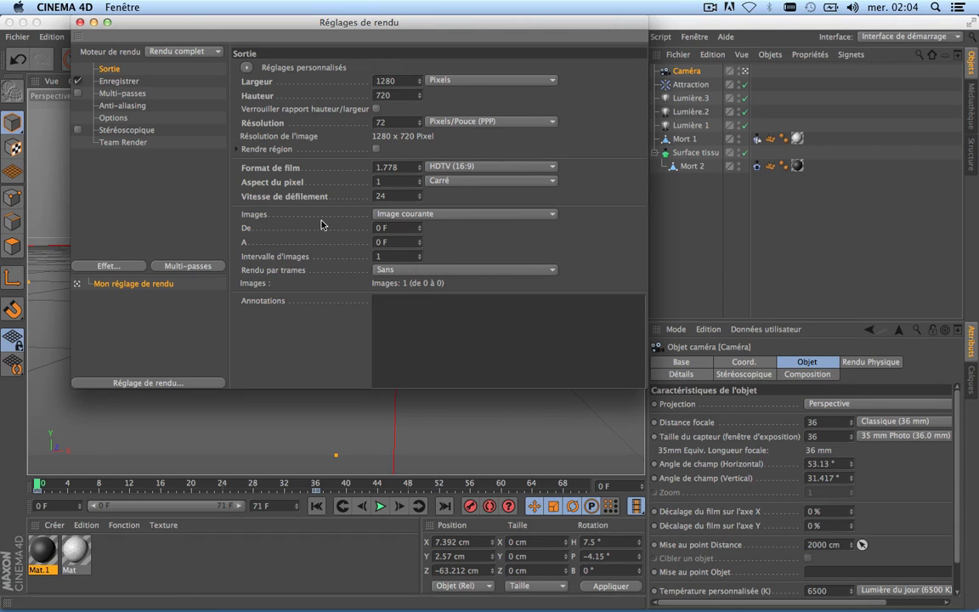
{"action": "left_click", "coordinate": [453, 218]}
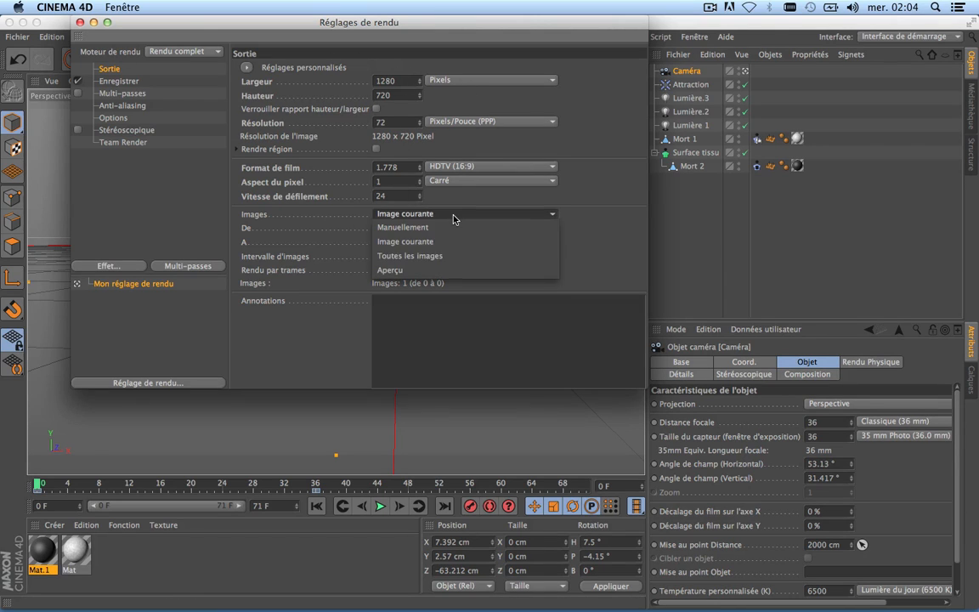
{"action": "left_click", "coordinate": [404, 255]}
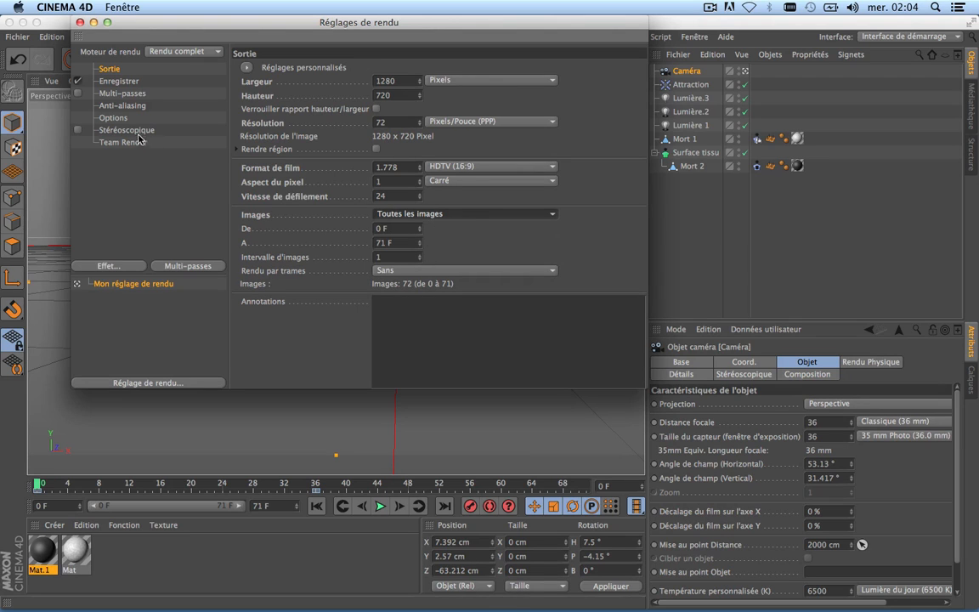
{"action": "left_click", "coordinate": [123, 82]}
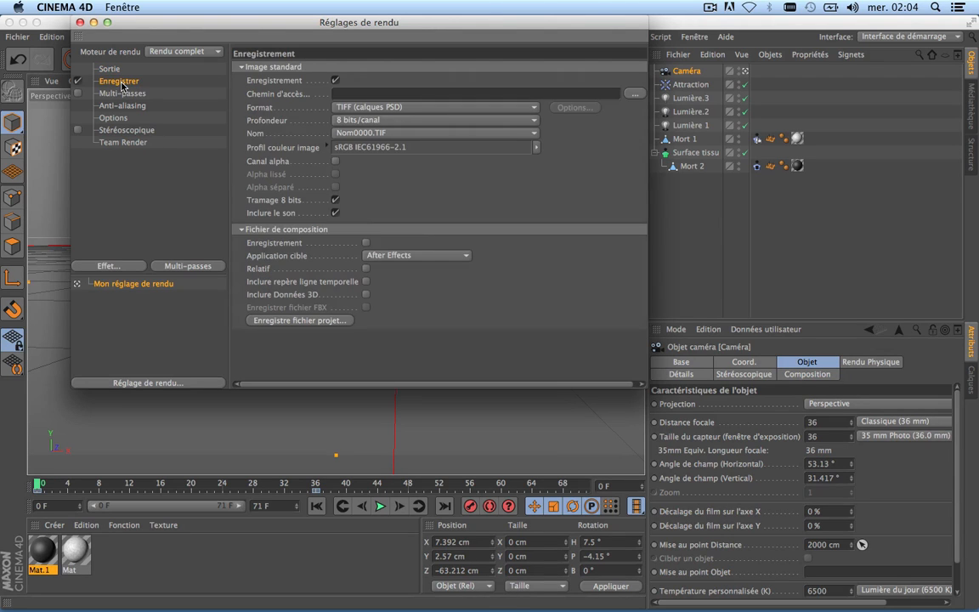
Set the render's anti-aliasing to Au mieux and its filter to Animation.
{"action": "left_click", "coordinate": [124, 107]}
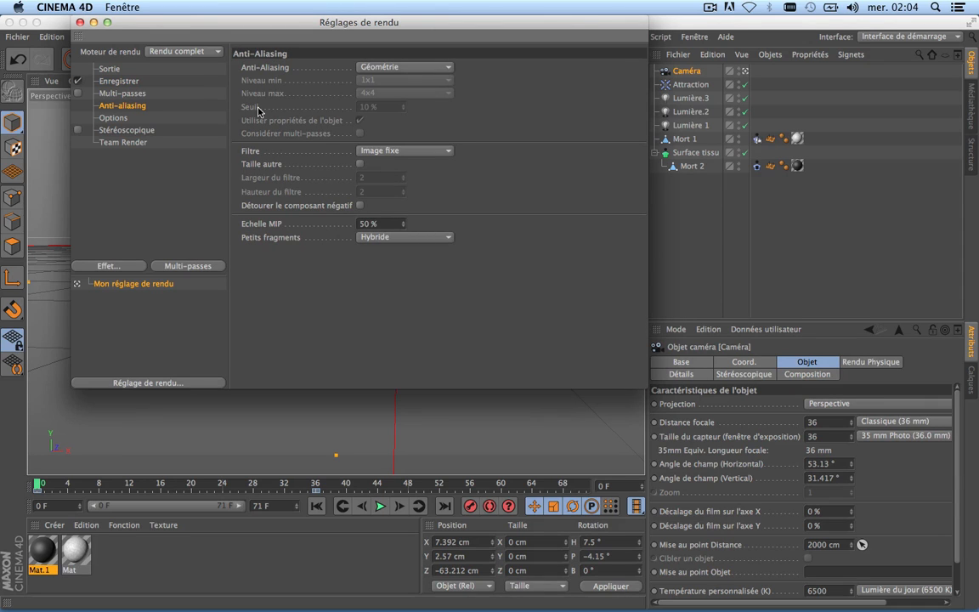
{"action": "left_click", "coordinate": [444, 68]}
{"action": "left_click", "coordinate": [417, 110]}
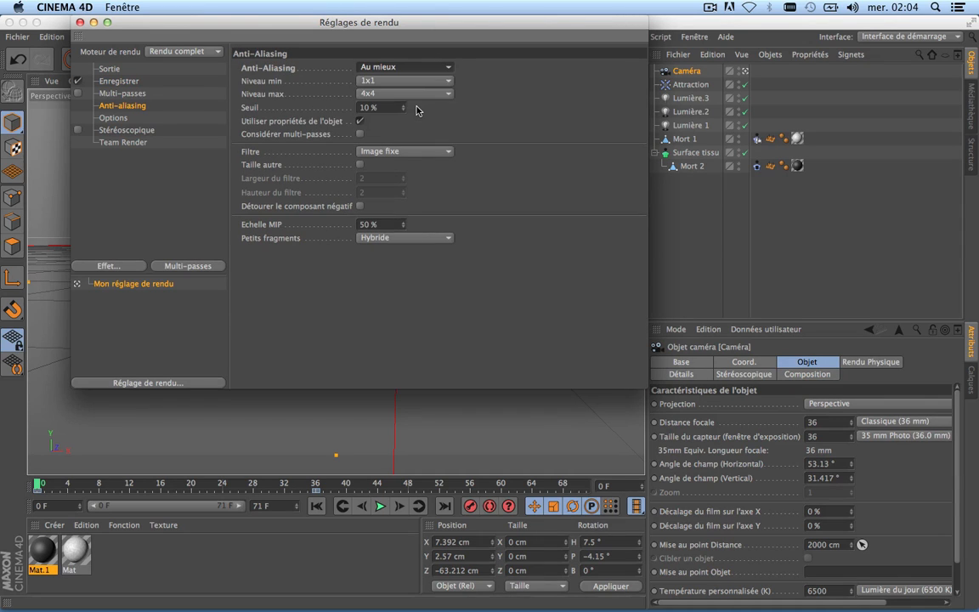
{"action": "left_click", "coordinate": [398, 153]}
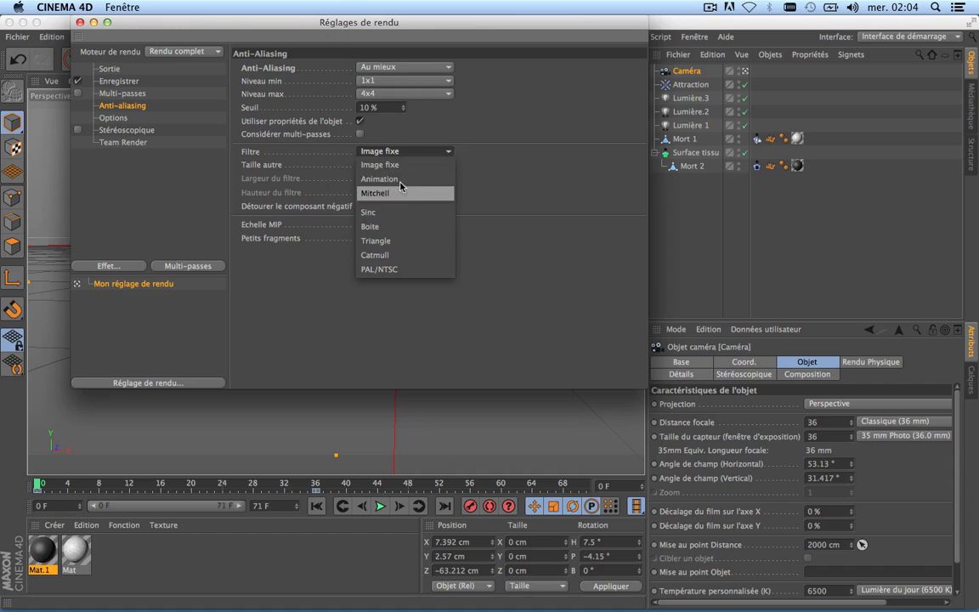
{"action": "left_click", "coordinate": [405, 179]}
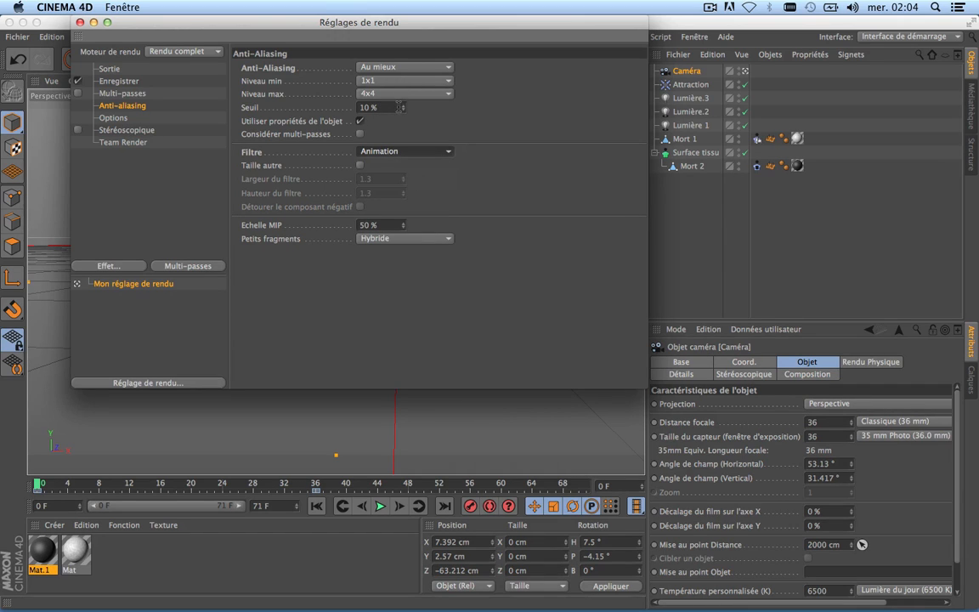
Add the Illumination globale and Occlusion ambiante effects to the render settings.
{"action": "left_click", "coordinate": [114, 118]}
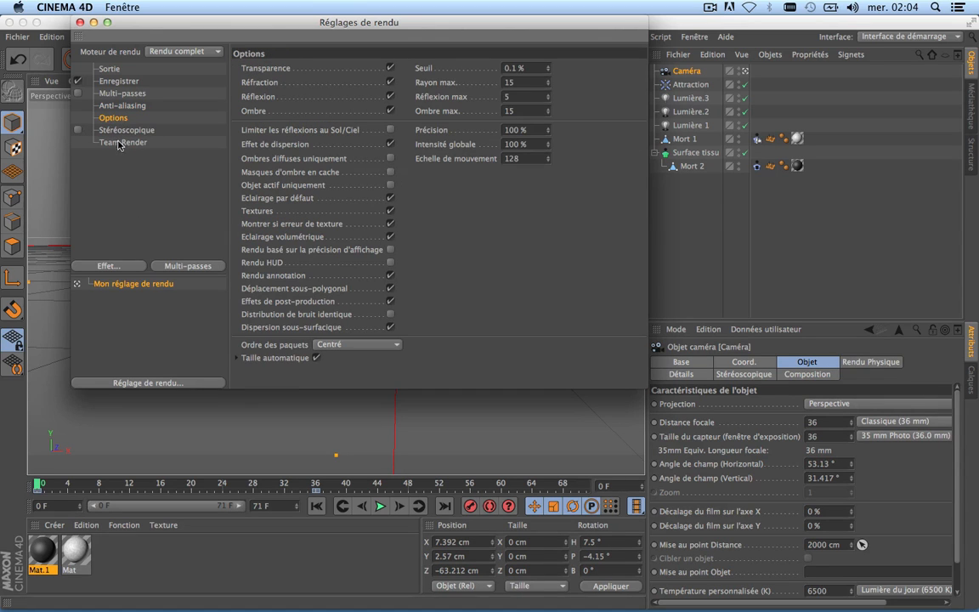
{"action": "left_click", "coordinate": [107, 265]}
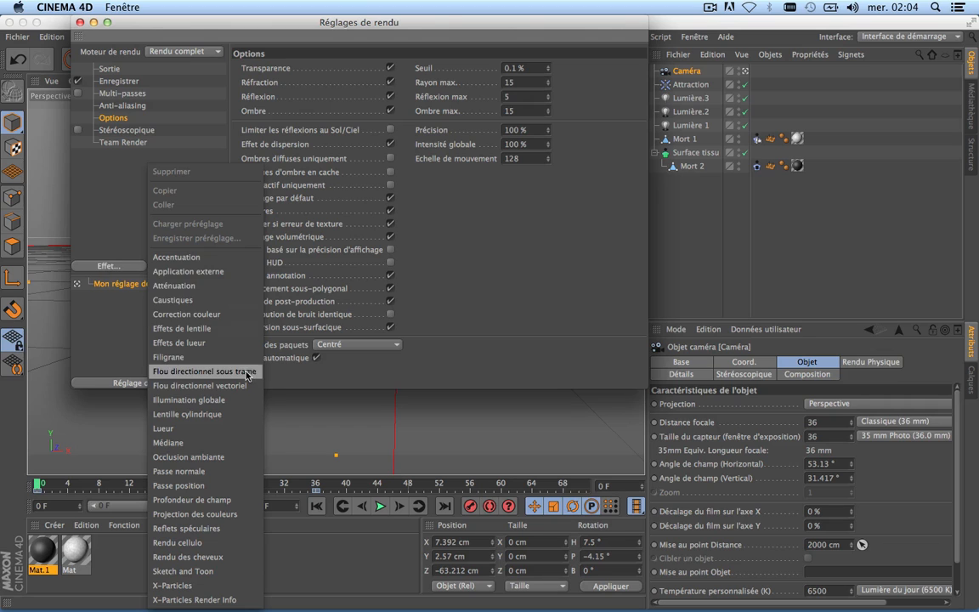
{"action": "left_click", "coordinate": [208, 400]}
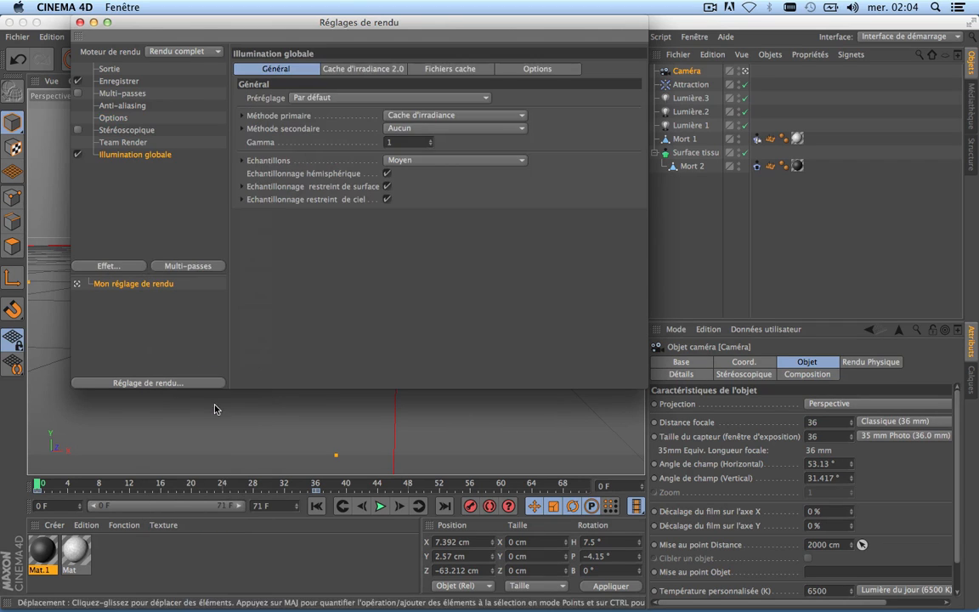
{"action": "left_click", "coordinate": [119, 265]}
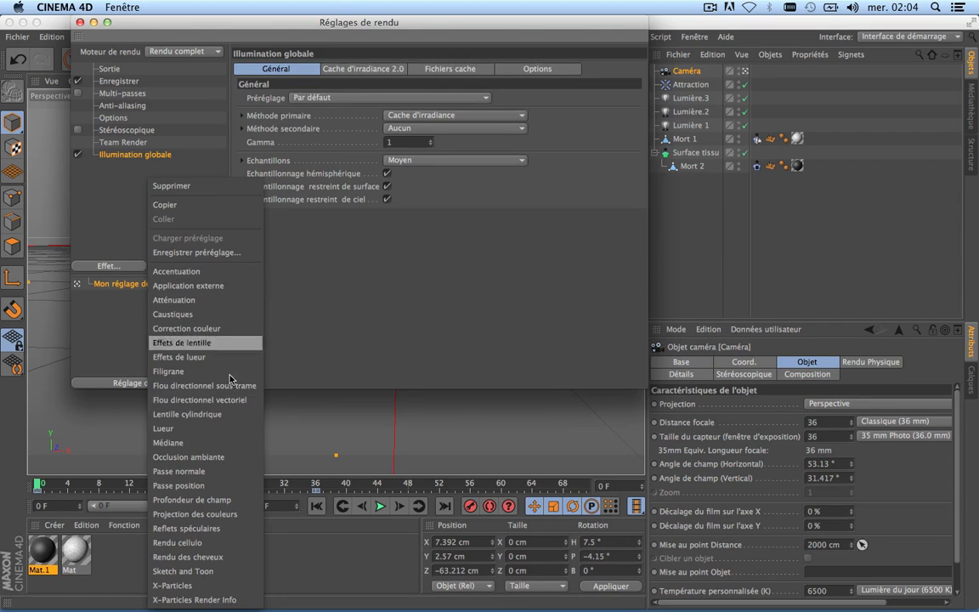
{"action": "left_click", "coordinate": [210, 454]}
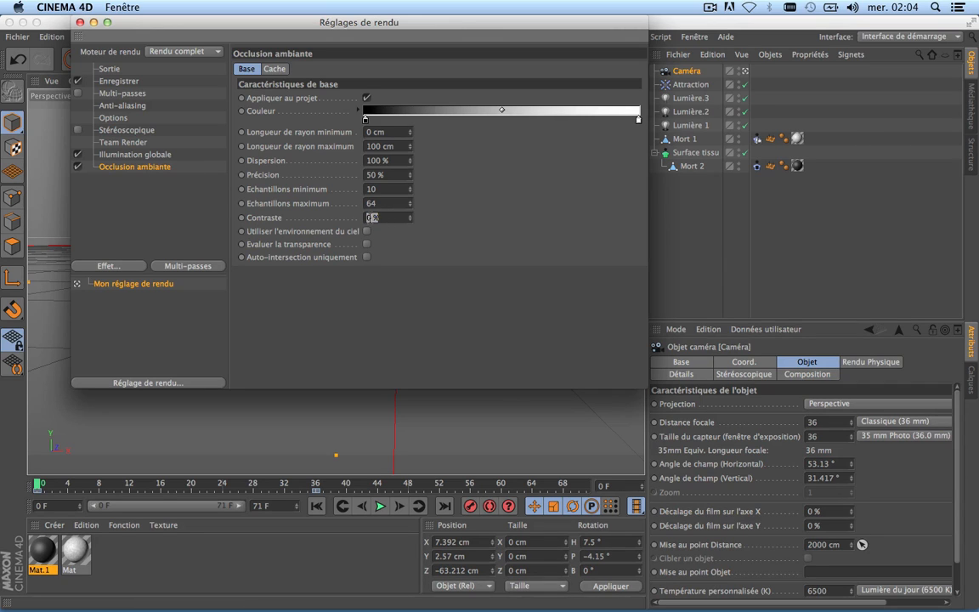
{"action": "key", "text": "Return"}
Enable multi-pass rendering and add Ombres, Occlusion ambiante, Illumination globale and Profondeur passes.
{"action": "left_click", "coordinate": [111, 93]}
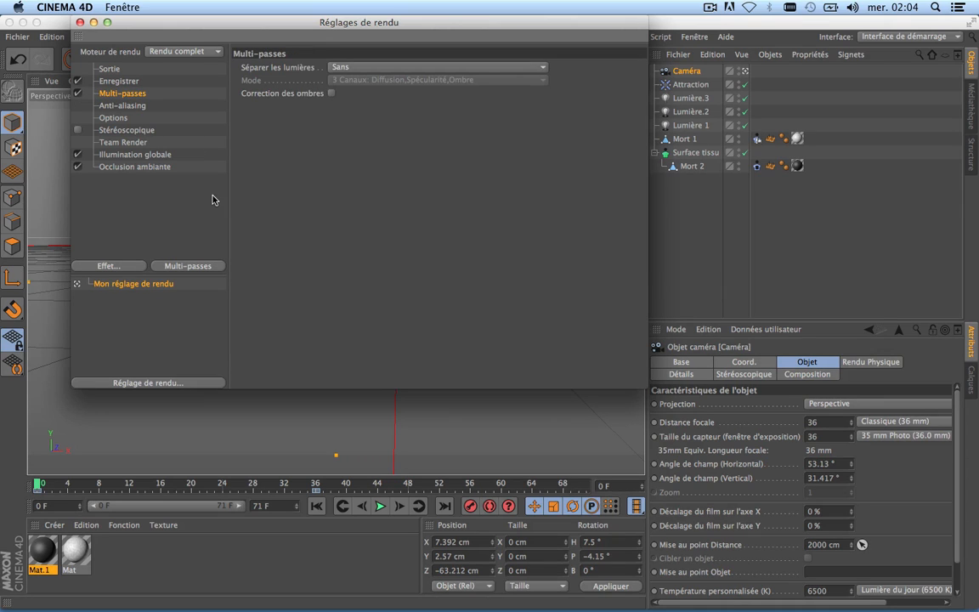
{"action": "left_click", "coordinate": [192, 269]}
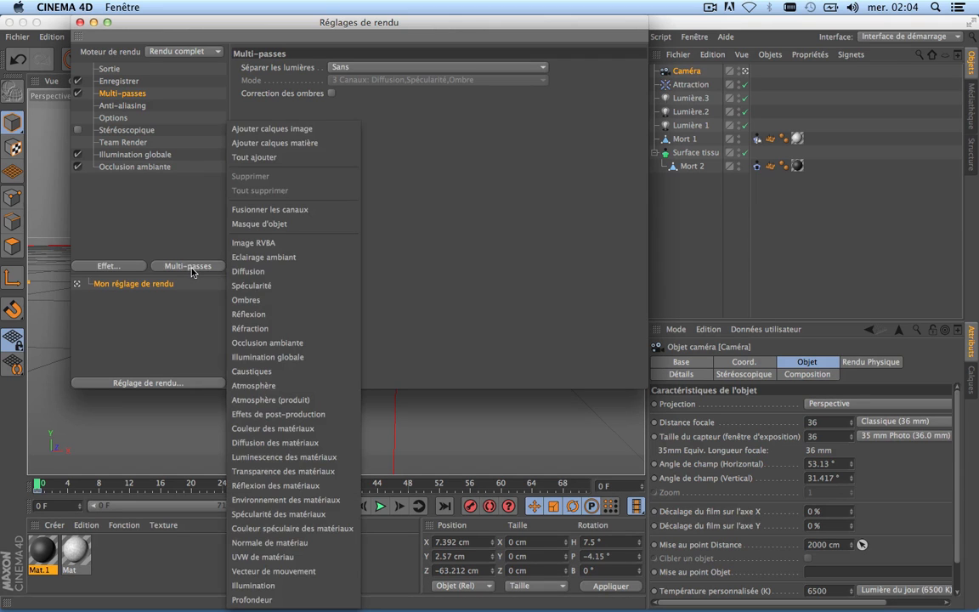
{"action": "left_click", "coordinate": [250, 300]}
{"action": "left_click", "coordinate": [188, 265]}
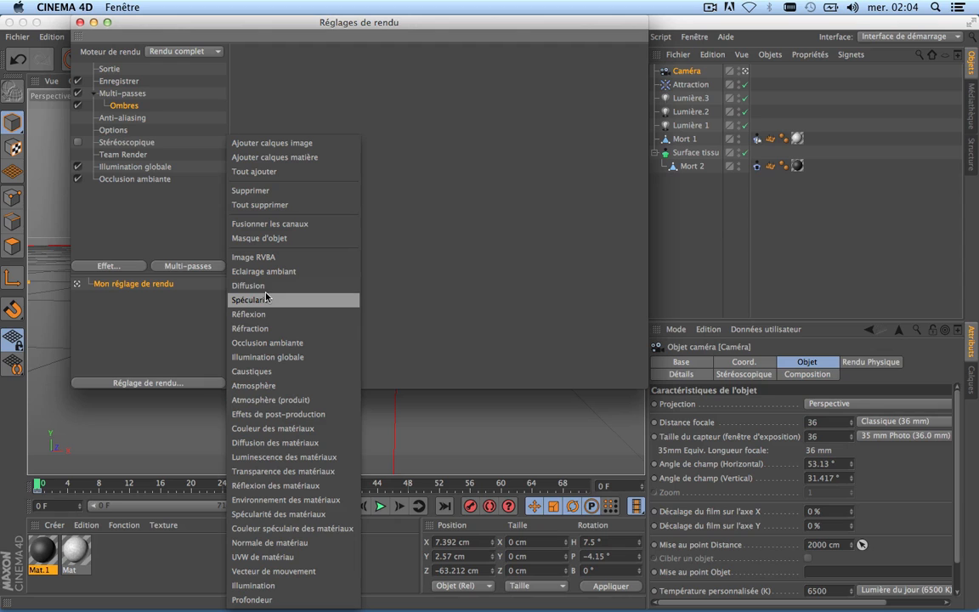
{"action": "left_click", "coordinate": [281, 343]}
{"action": "left_click", "coordinate": [188, 265]}
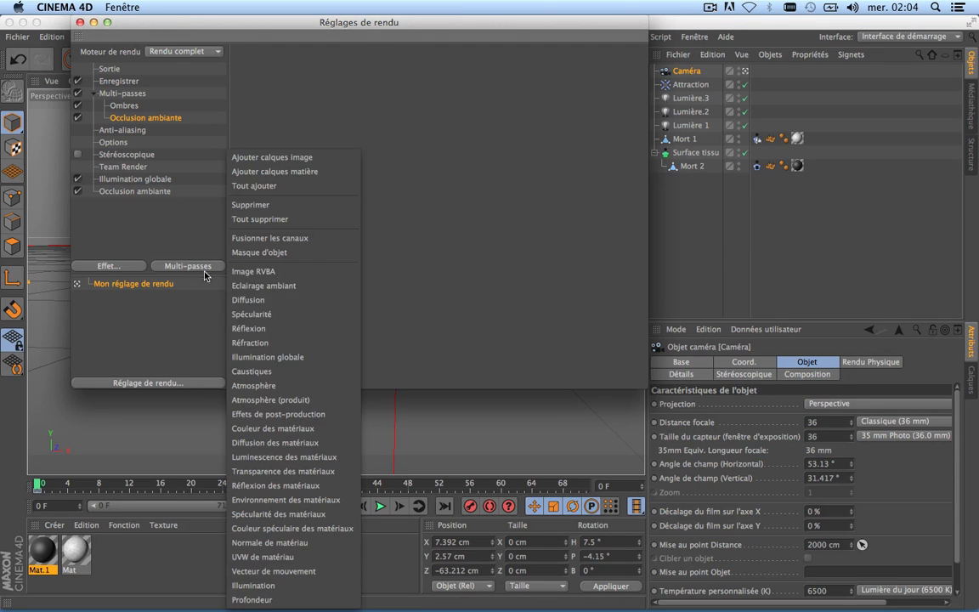
{"action": "left_click", "coordinate": [266, 356]}
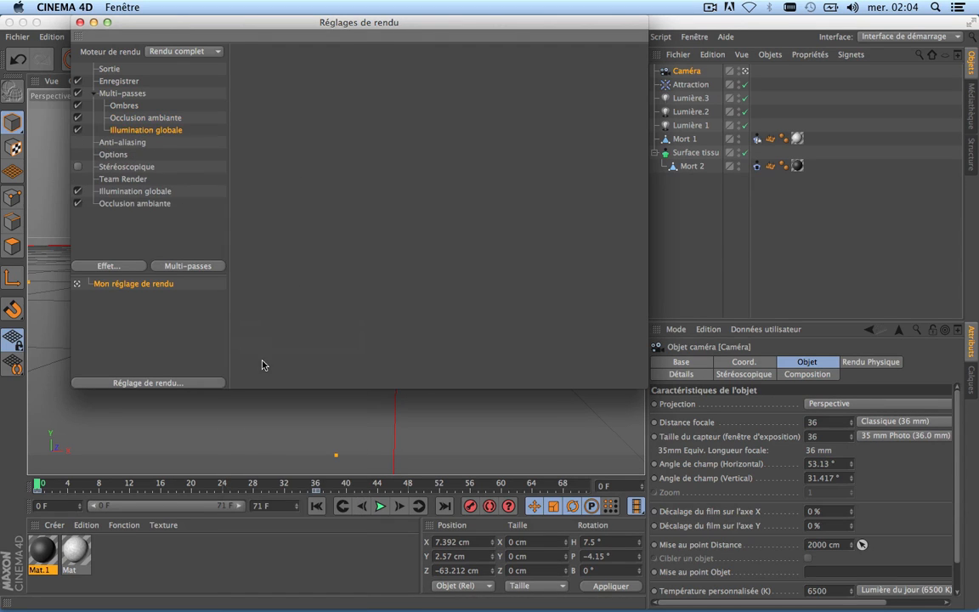
{"action": "left_click", "coordinate": [192, 266]}
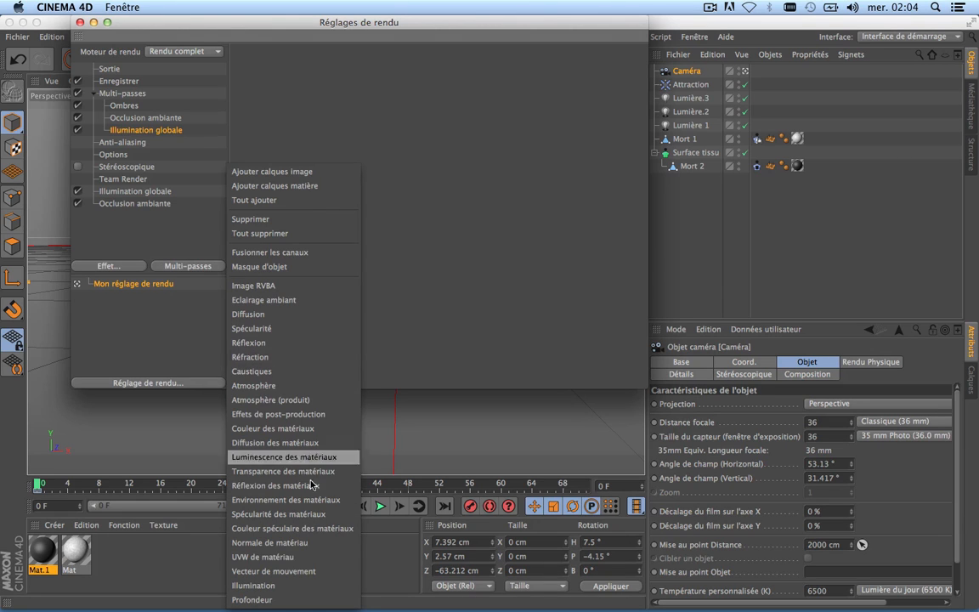
{"action": "left_click", "coordinate": [285, 601]}
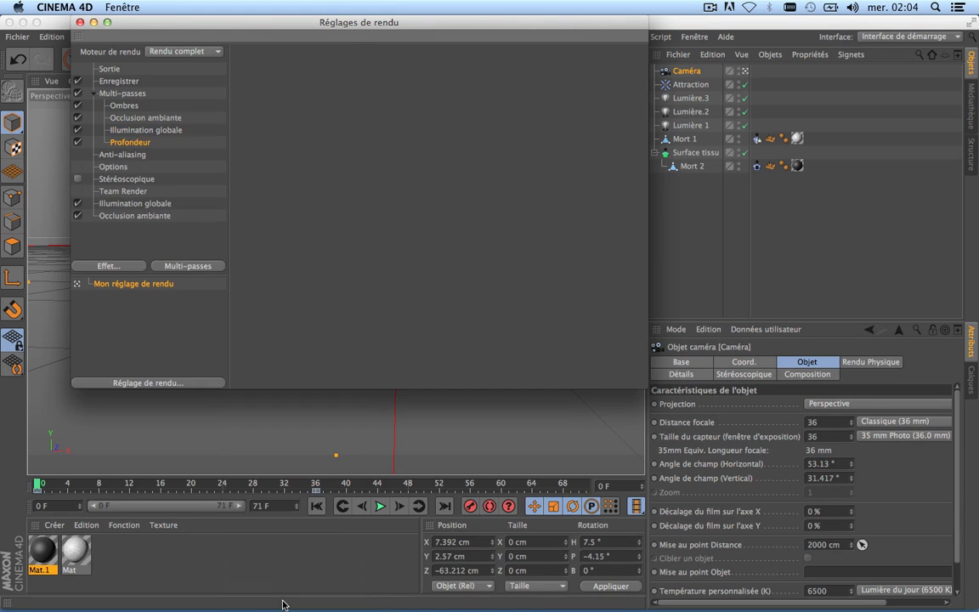
{"action": "left_click", "coordinate": [203, 269]}
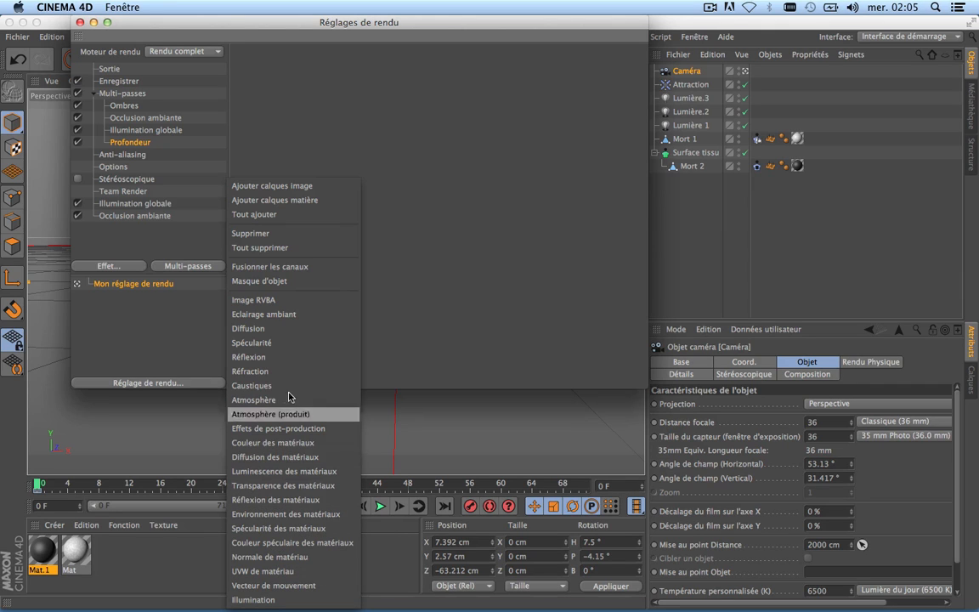
{"action": "left_click", "coordinate": [155, 311]}
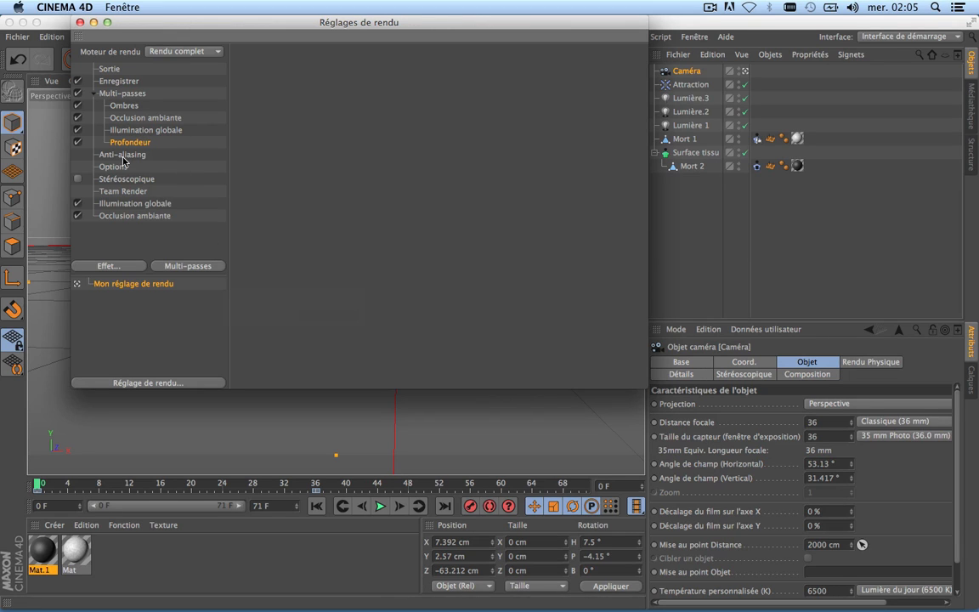
Start choosing the standard image's save path in the render's saving settings and go to the Rendu folder.
{"action": "left_click", "coordinate": [133, 82]}
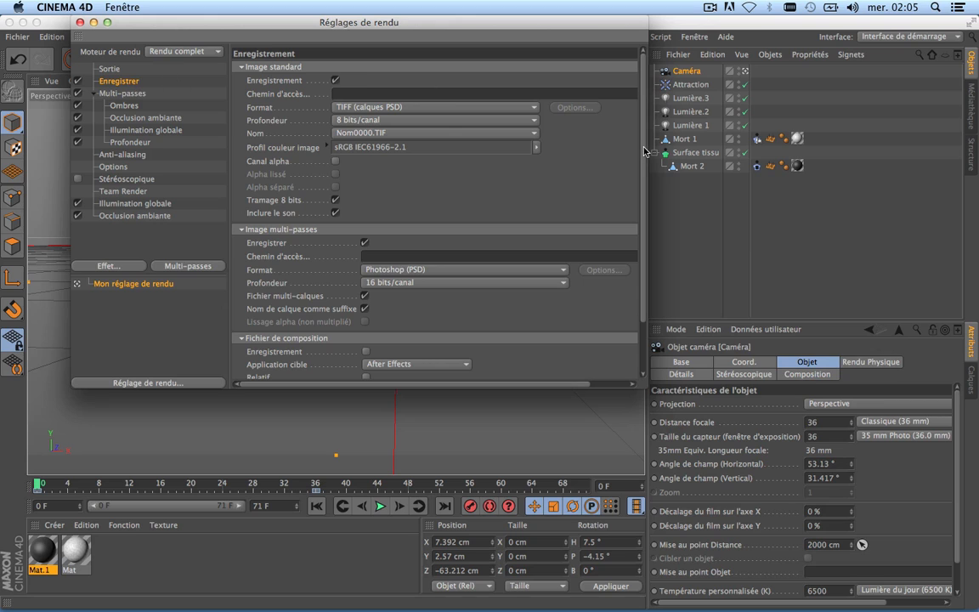
{"action": "mouse_move", "coordinate": [645, 149]}
{"action": "left_mouse_down"}
{"action": "mouse_move", "coordinate": [644, 180]}
{"action": "mouse_move", "coordinate": [643, 146]}
{"action": "left_mouse_up"}
{"action": "left_click_drag", "start_coordinate": [460, 384], "coordinate": [553, 392]}
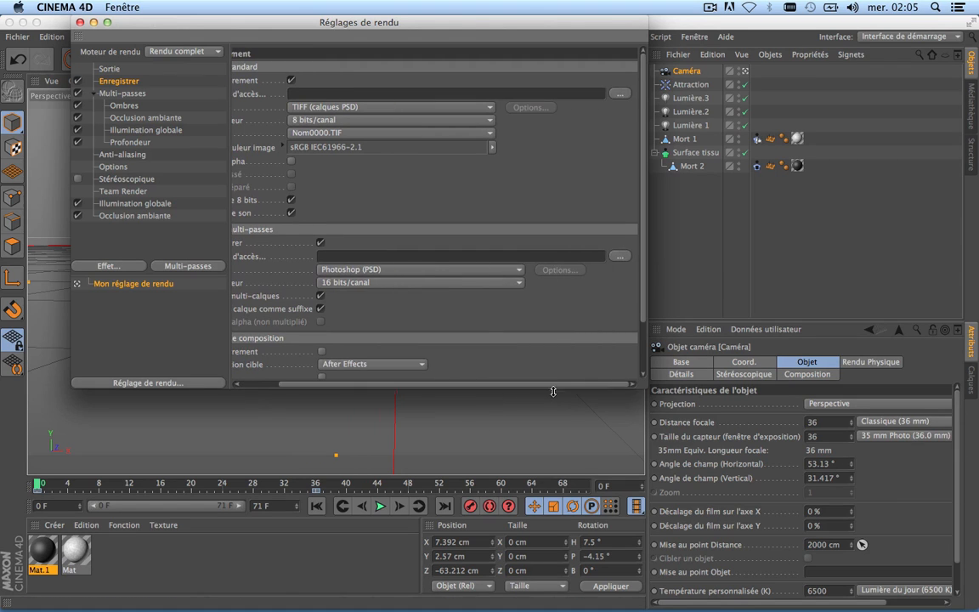
{"action": "left_click", "coordinate": [618, 95]}
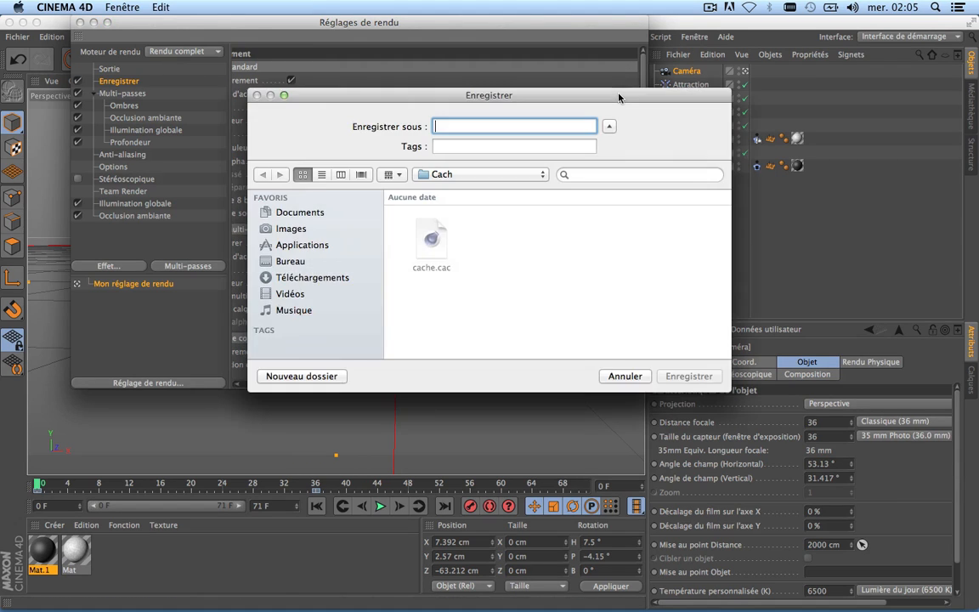
{"action": "left_click", "coordinate": [473, 176]}
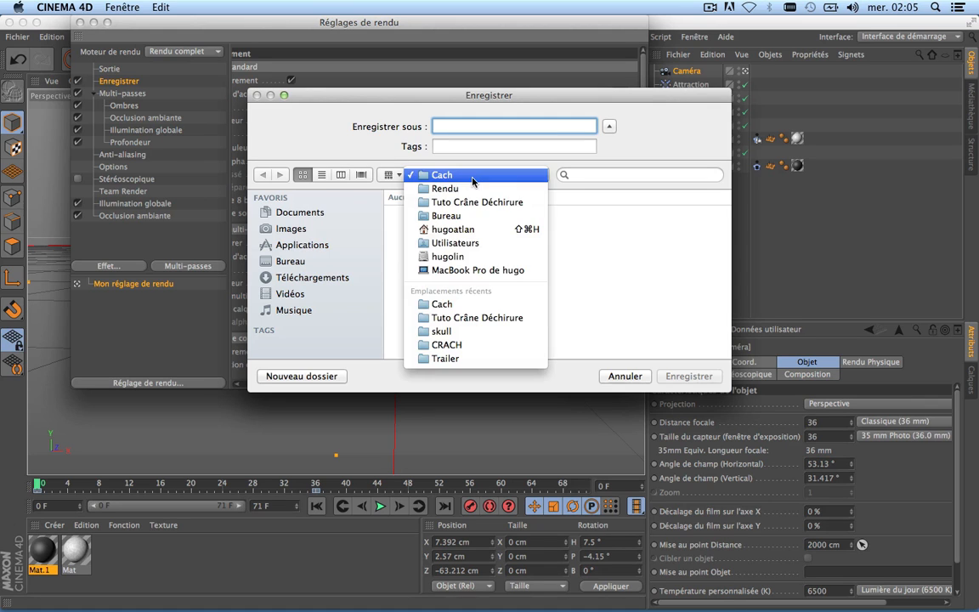
{"action": "left_click", "coordinate": [465, 189]}
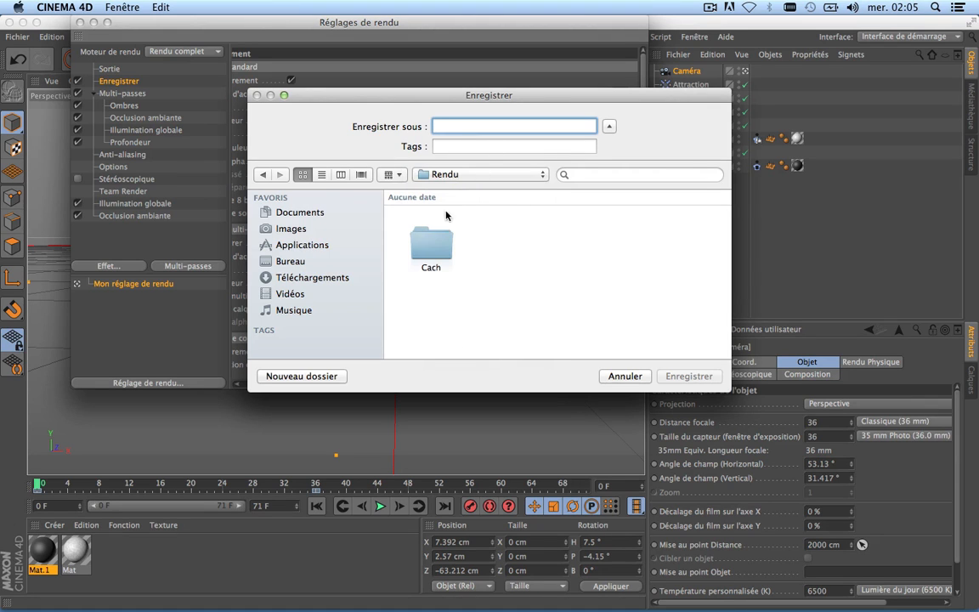
Create an Image Normal folder inside Rendu and save the standard image output there as N.
{"action": "left_click", "coordinate": [314, 376]}
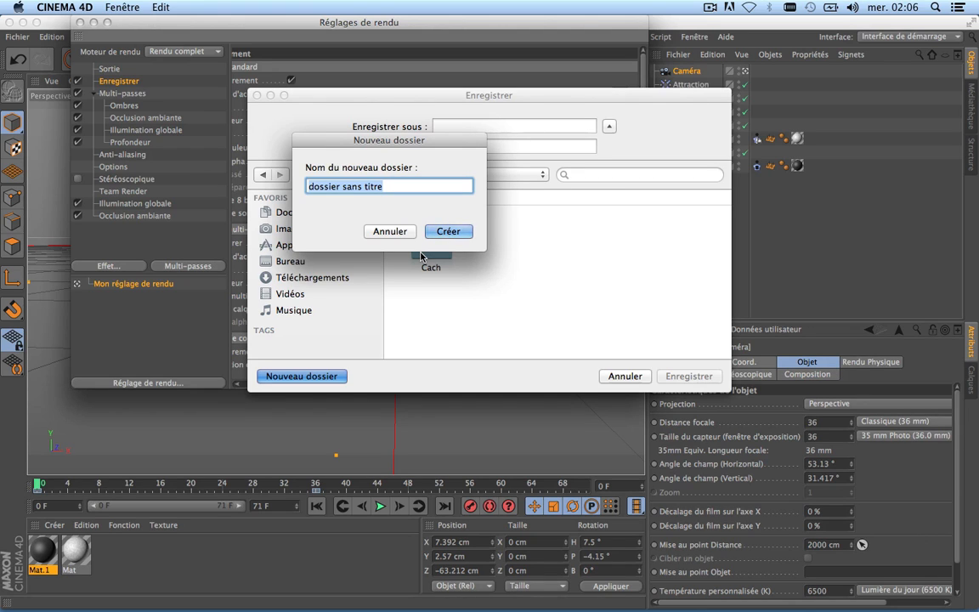
{"action": "type", "text": "Im"}
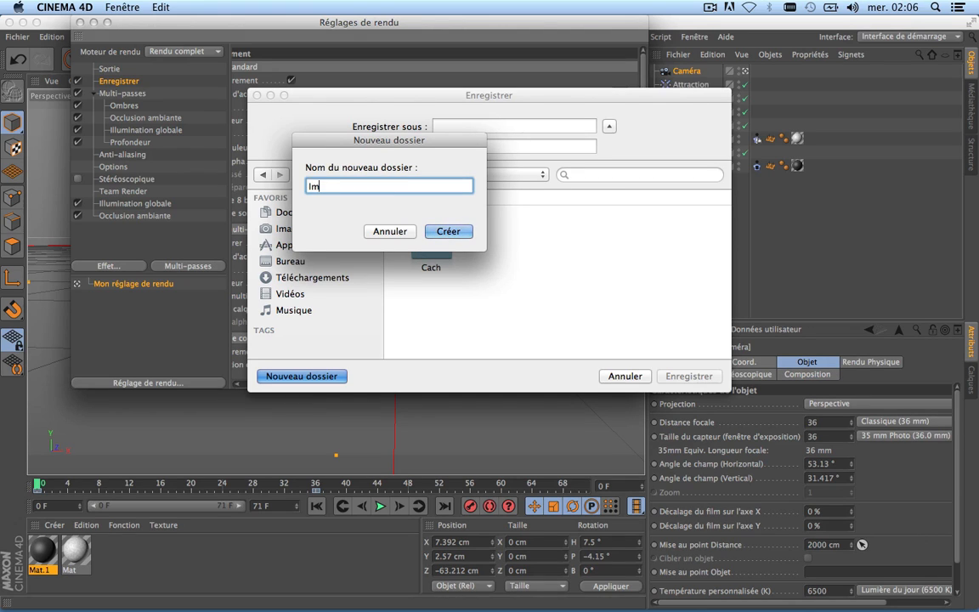
{"action": "type", "text": "age NM"}
{"action": "key", "text": "BackSpace"}
{"action": "type", "text": "ormal"}
{"action": "left_click", "coordinate": [450, 232]}
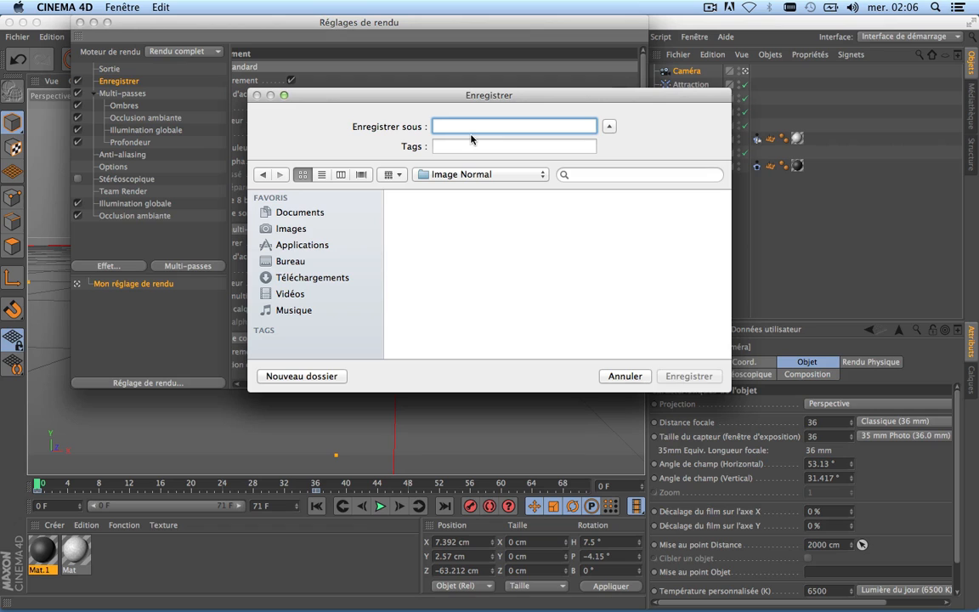
{"action": "type", "text": "N"}
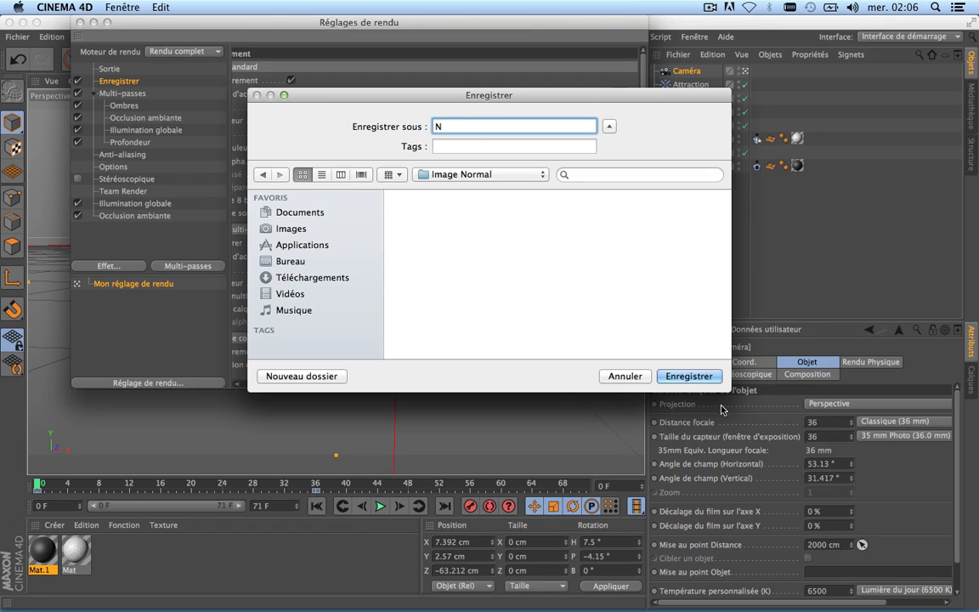
{"action": "left_click", "coordinate": [693, 376]}
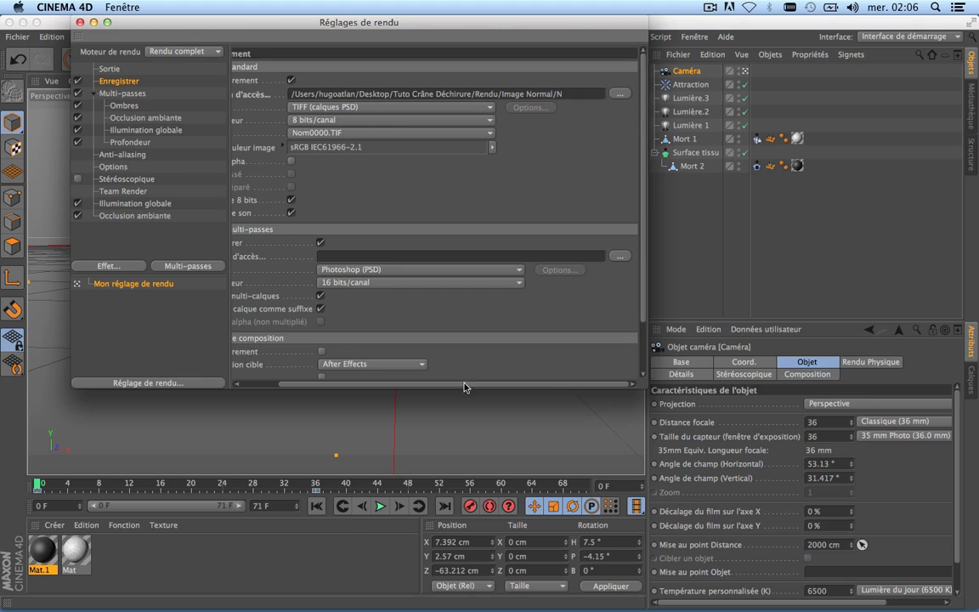
Set the file format of both the standard image and the multi-pass image to PNG.
{"action": "left_click_drag", "start_coordinate": [465, 387], "coordinate": [431, 389]}
{"action": "left_click", "coordinate": [476, 108]}
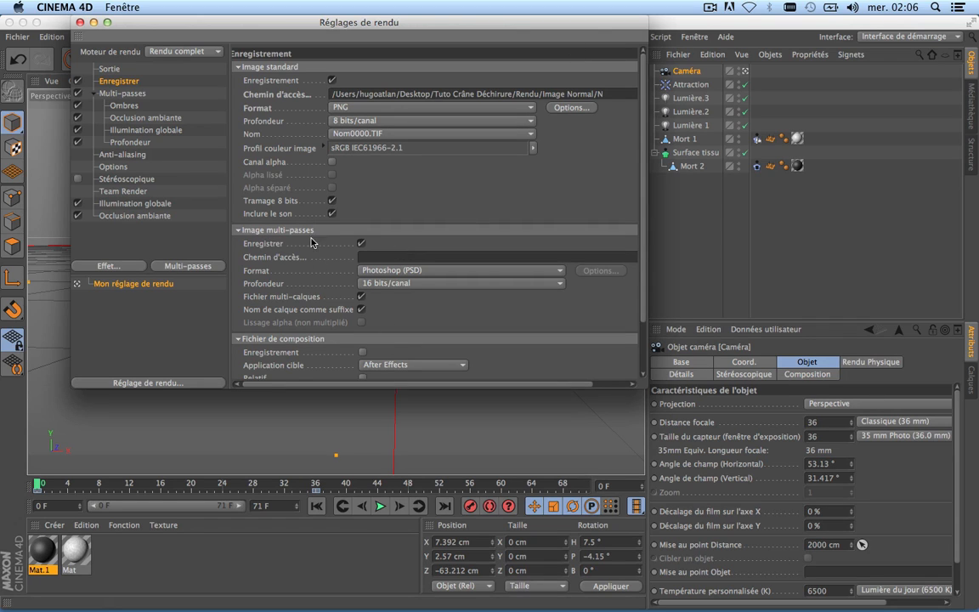
{"action": "mouse_move", "coordinate": [482, 387]}
{"action": "left_mouse_down"}
{"action": "mouse_move", "coordinate": [540, 389]}
{"action": "mouse_move", "coordinate": [431, 391]}
{"action": "mouse_move", "coordinate": [481, 393]}
{"action": "left_mouse_up"}
{"action": "left_click", "coordinate": [515, 271]}
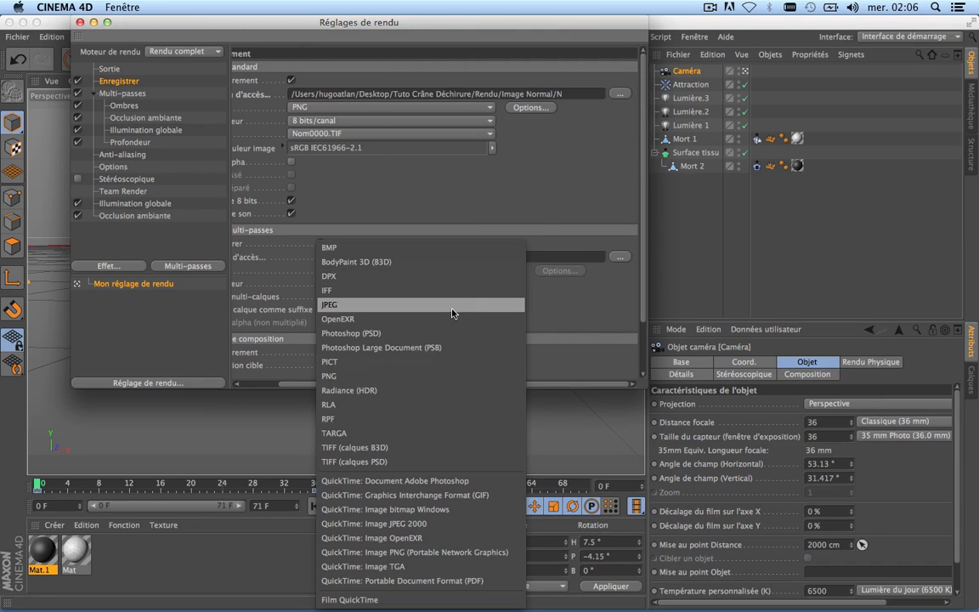
{"action": "left_click", "coordinate": [416, 376]}
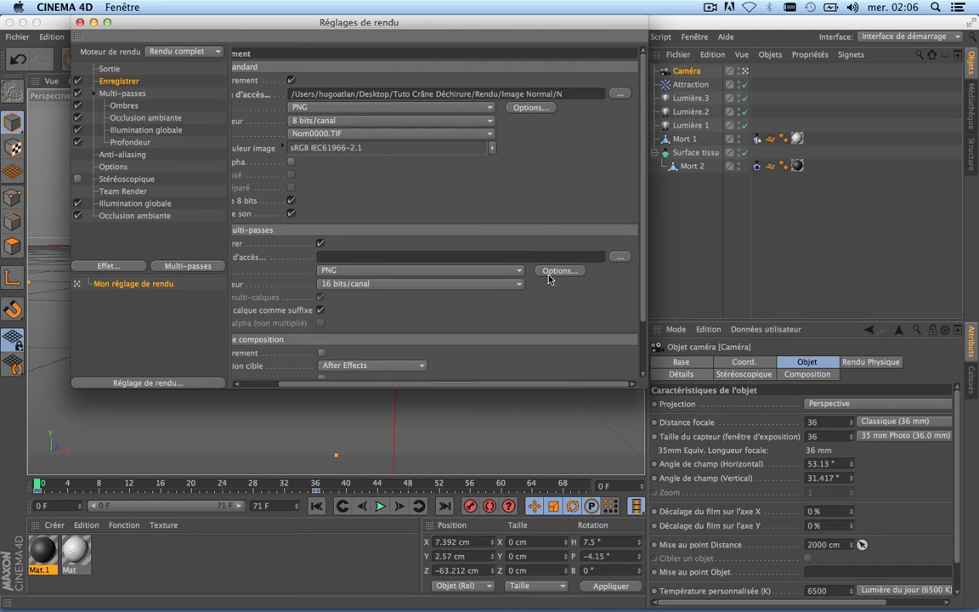
Create a Multipass folder inside Rendu and save the multi-pass image output there as PNG.
{"action": "left_click", "coordinate": [619, 256]}
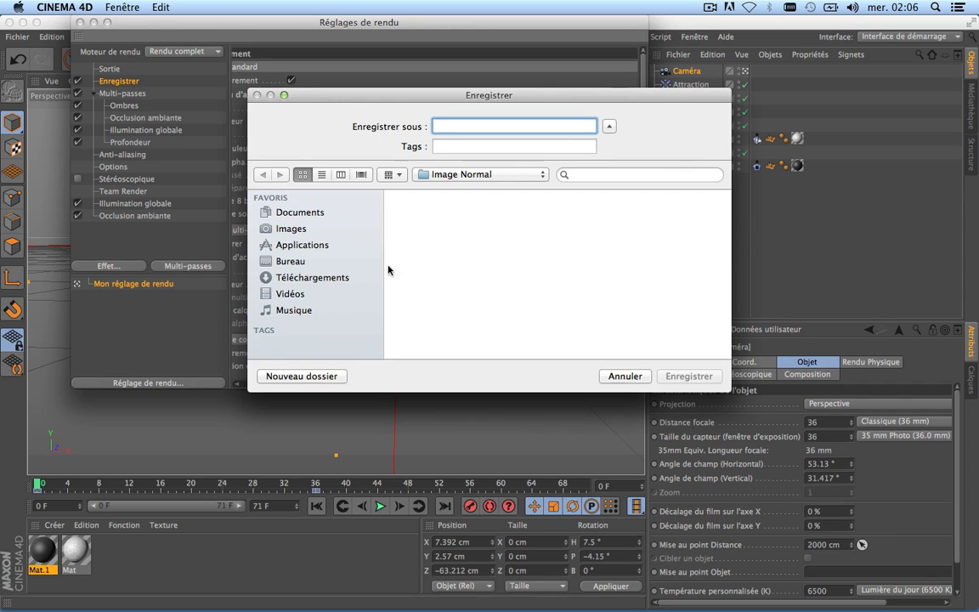
{"action": "left_click", "coordinate": [511, 175]}
{"action": "left_click", "coordinate": [454, 191]}
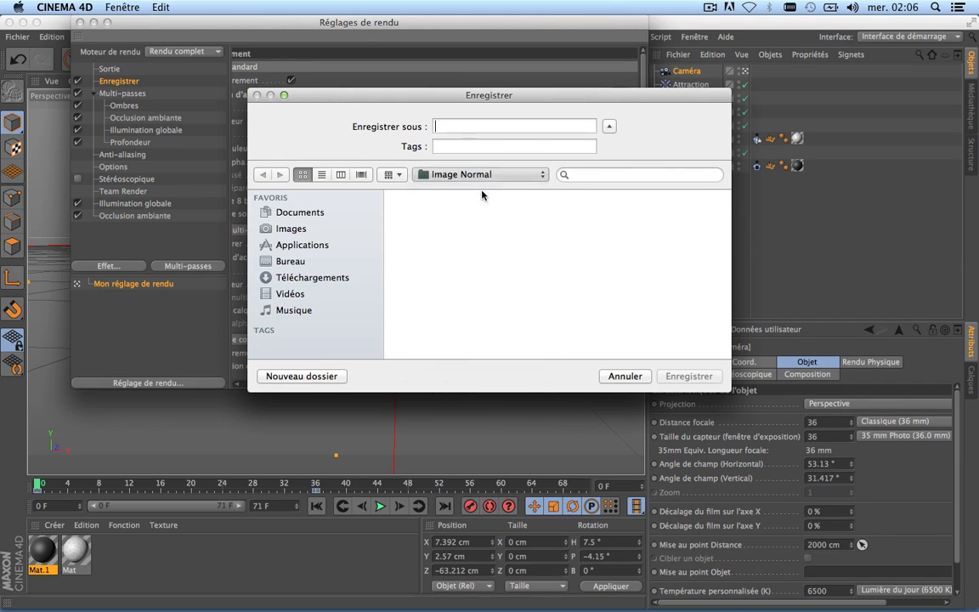
{"action": "left_click", "coordinate": [309, 377]}
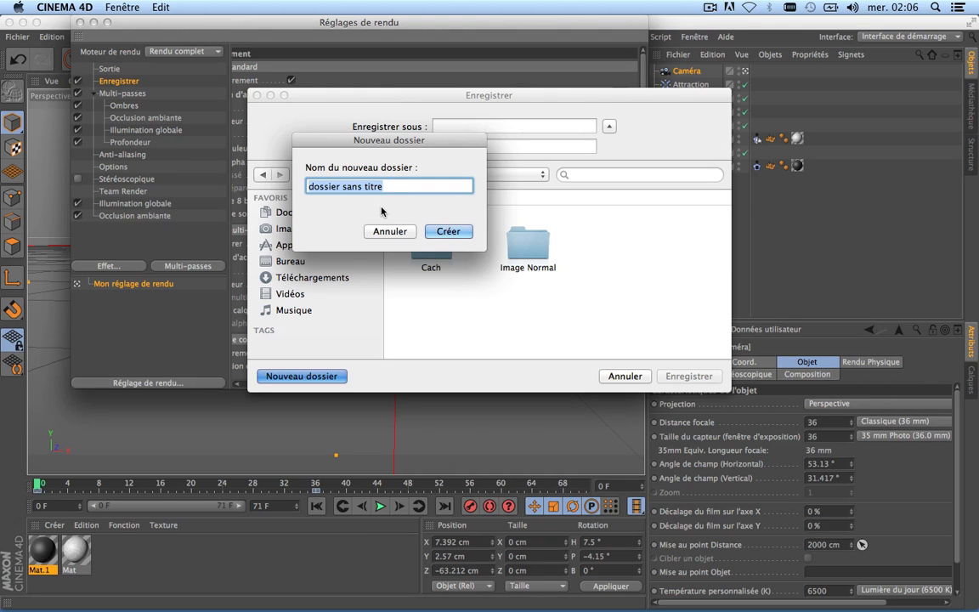
{"action": "type", "text": "Multi"}
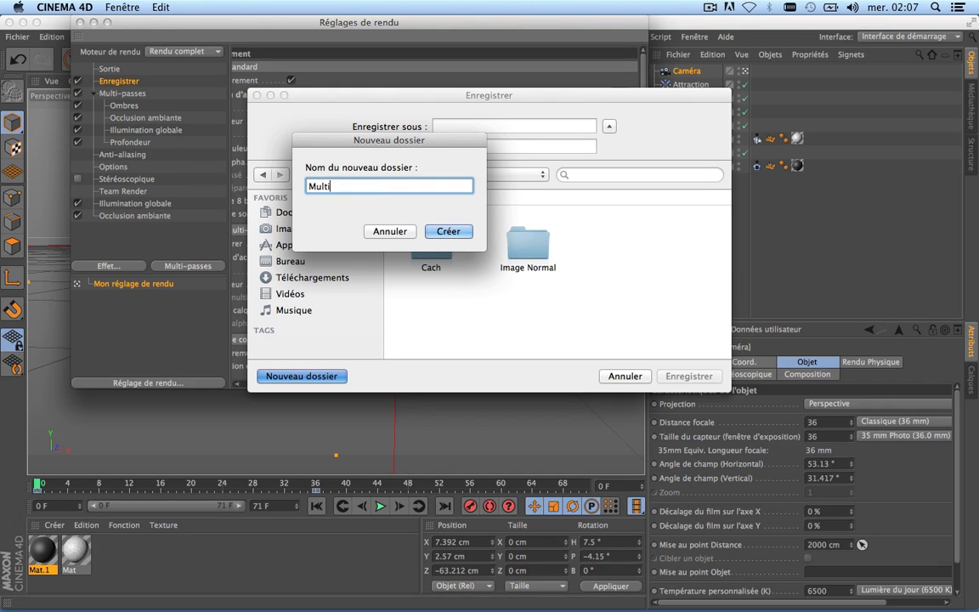
{"action": "type", "text": "pass"}
{"action": "left_click", "coordinate": [450, 232]}
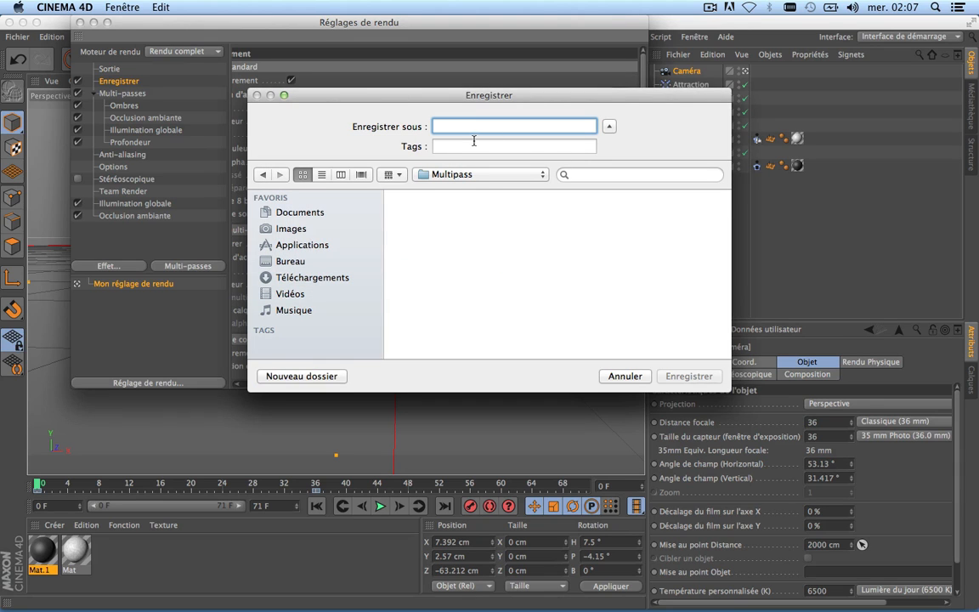
{"action": "type", "text": "PNG"}
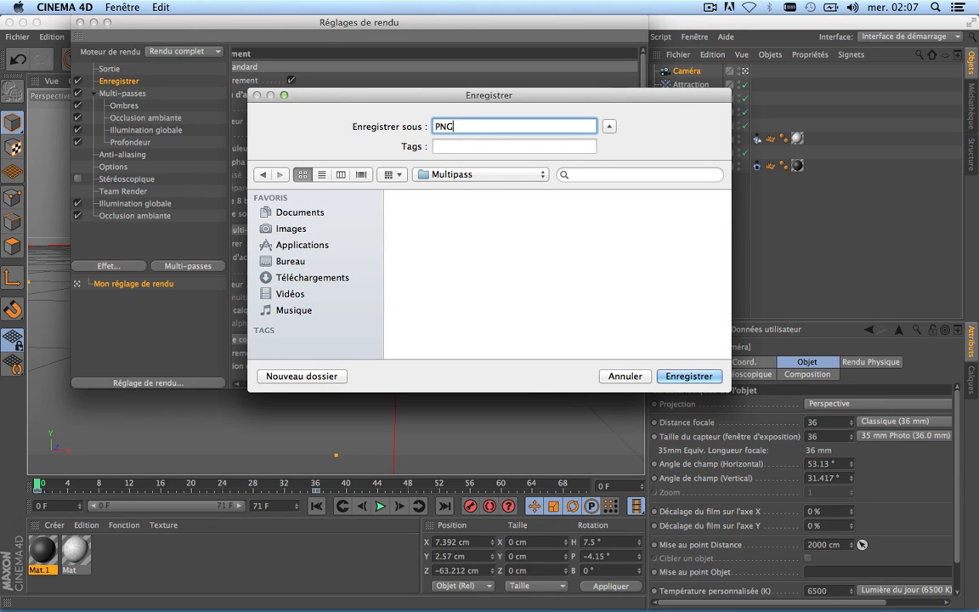
{"action": "left_click", "coordinate": [683, 380]}
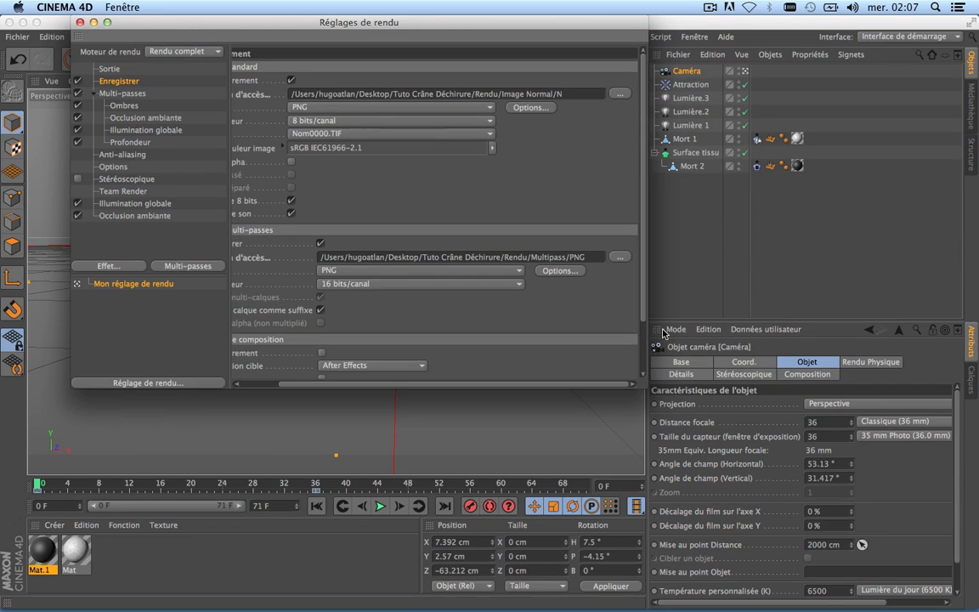
Enable saving of the composition file for After Effects and include the 3D data in it.
{"action": "left_click_drag", "start_coordinate": [644, 204], "coordinate": [651, 282]}
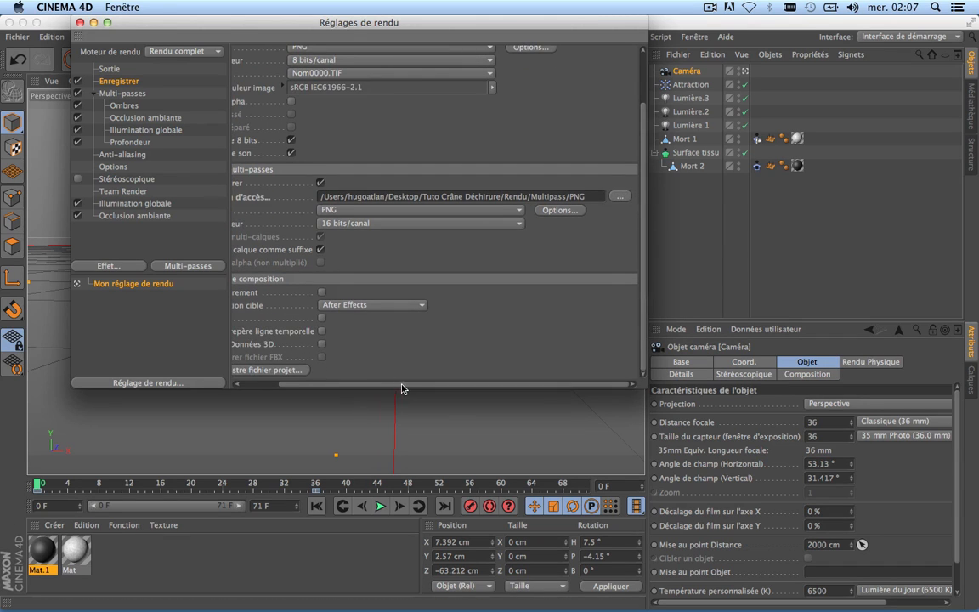
{"action": "left_click_drag", "start_coordinate": [399, 383], "coordinate": [359, 383]}
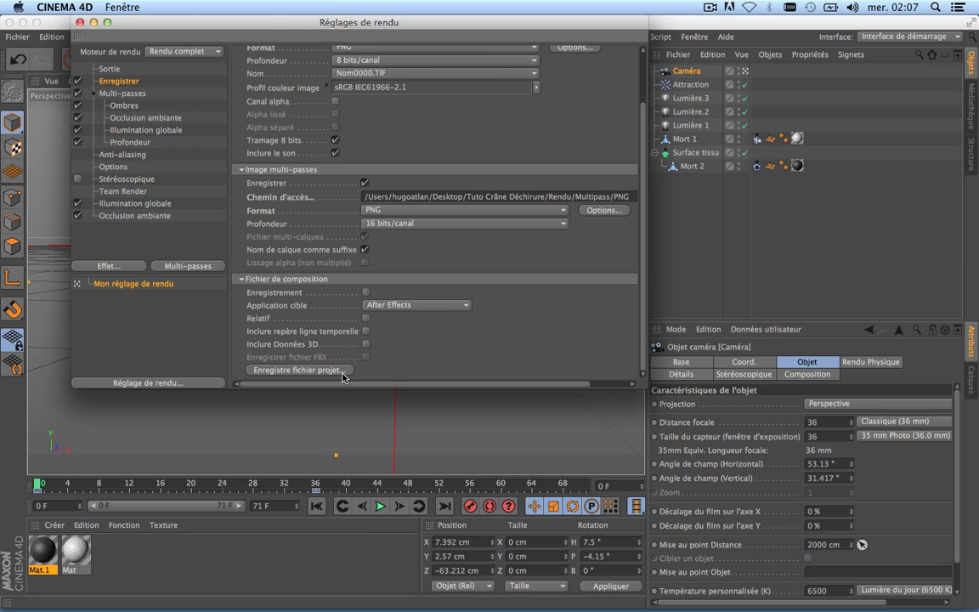
{"action": "left_click", "coordinate": [366, 293]}
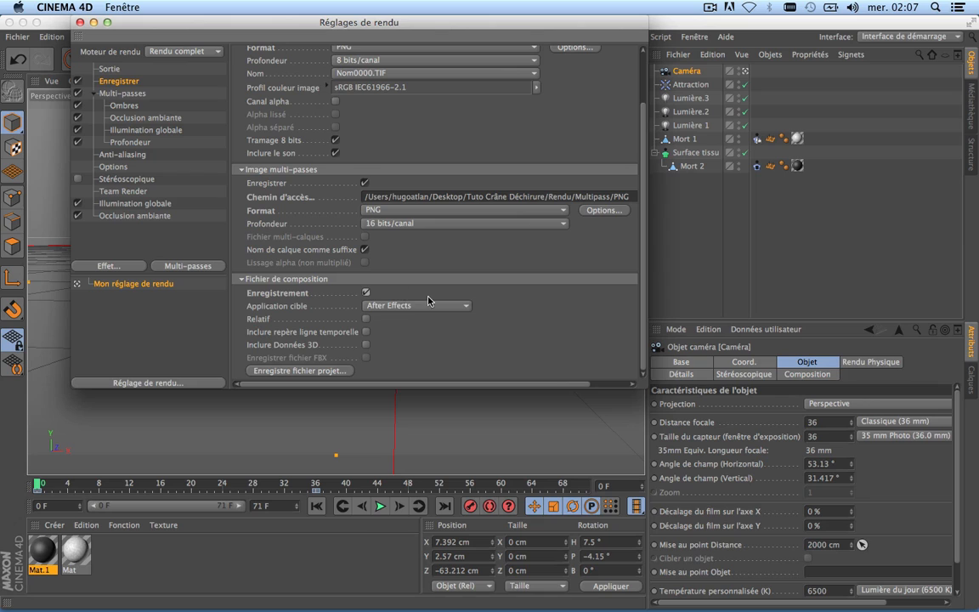
{"action": "left_click", "coordinate": [366, 345]}
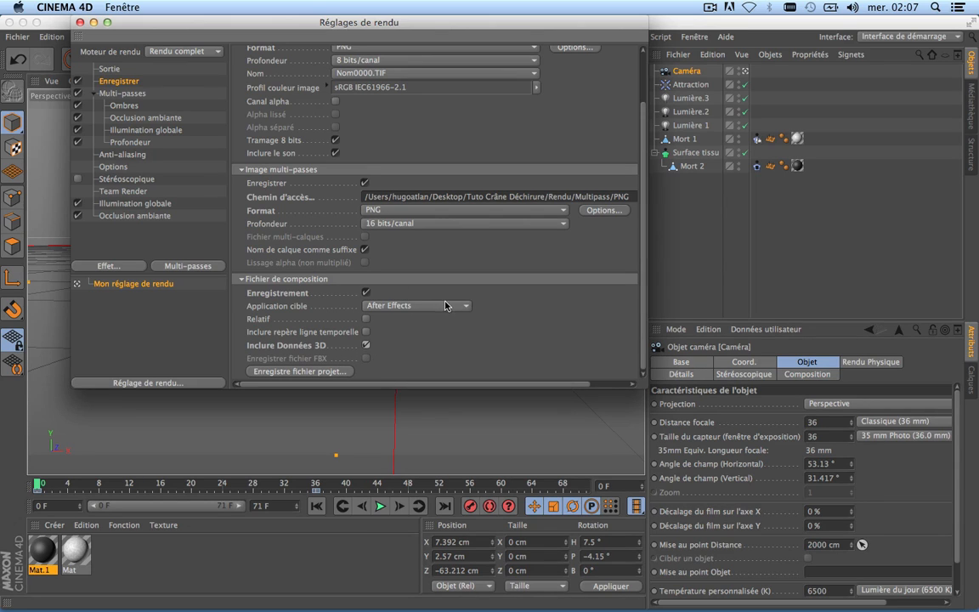
Save the composition project file skull.aec in a new rendu AE folder inside the Rendu folder.
{"action": "left_click", "coordinate": [301, 372]}
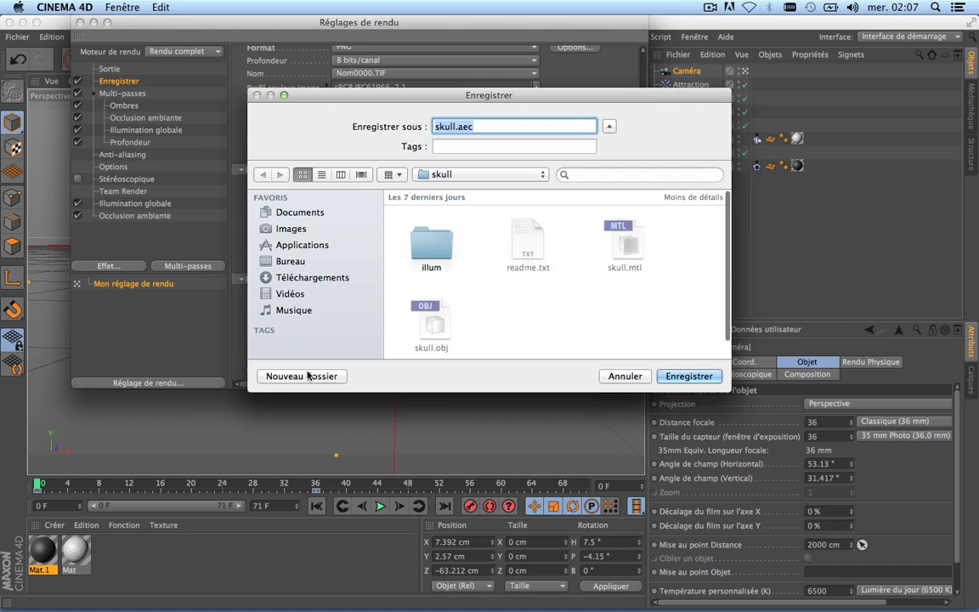
{"action": "left_click", "coordinate": [484, 174]}
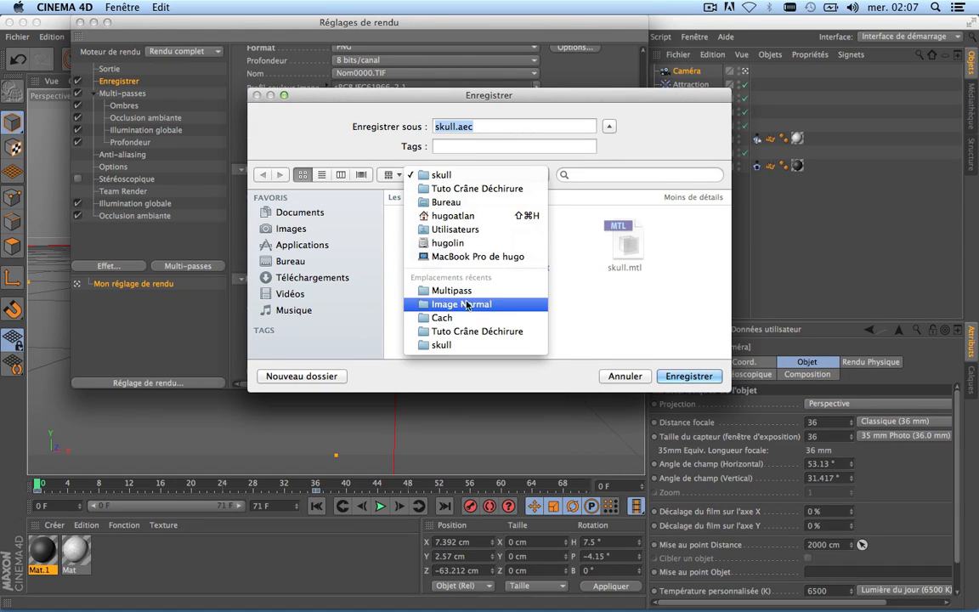
{"action": "left_click", "coordinate": [474, 188]}
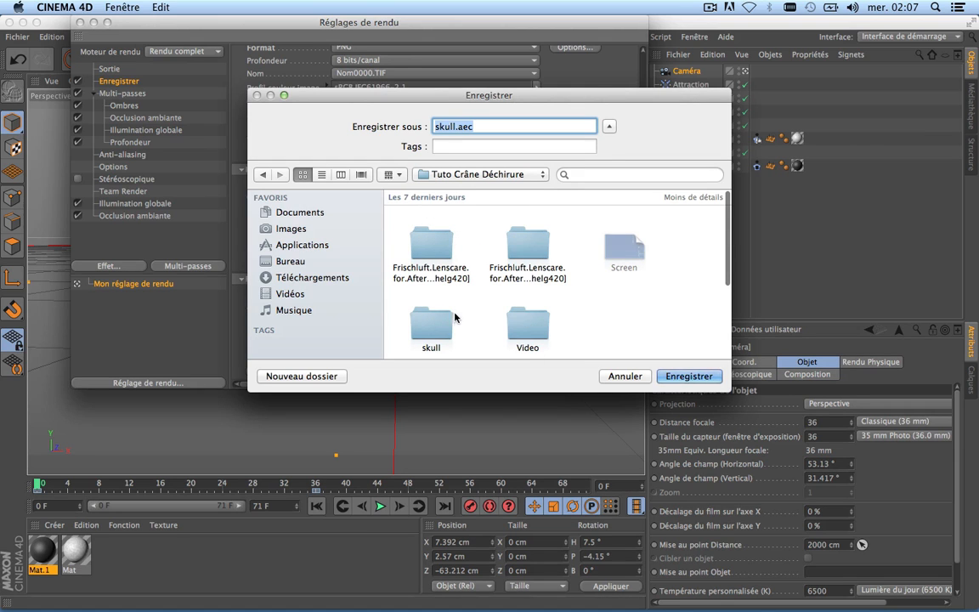
{"action": "scroll", "coordinate": [597, 292], "scroll_direction": "down", "scroll_amount": 3}
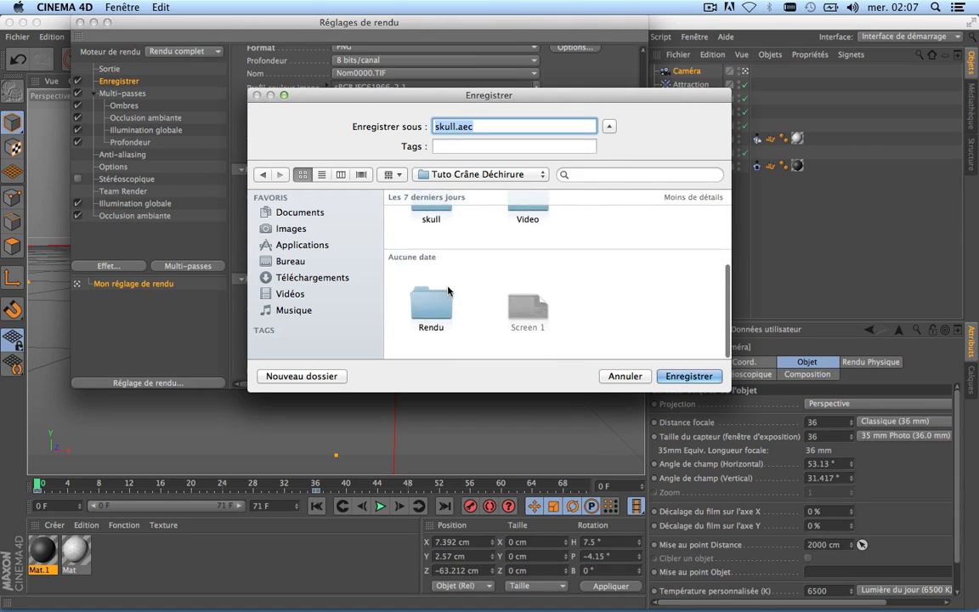
{"action": "double_click", "coordinate": [429, 308]}
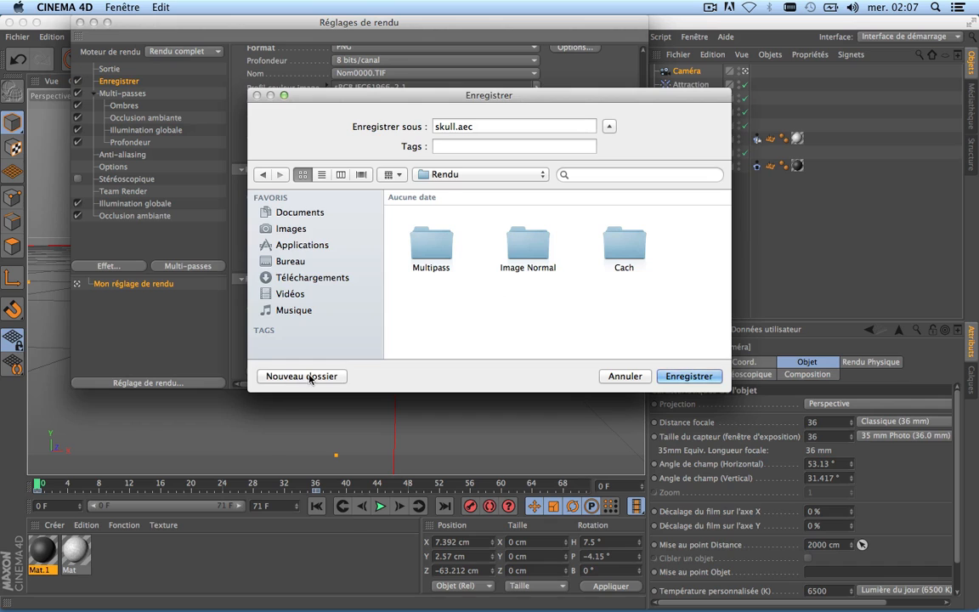
{"action": "left_click", "coordinate": [306, 377]}
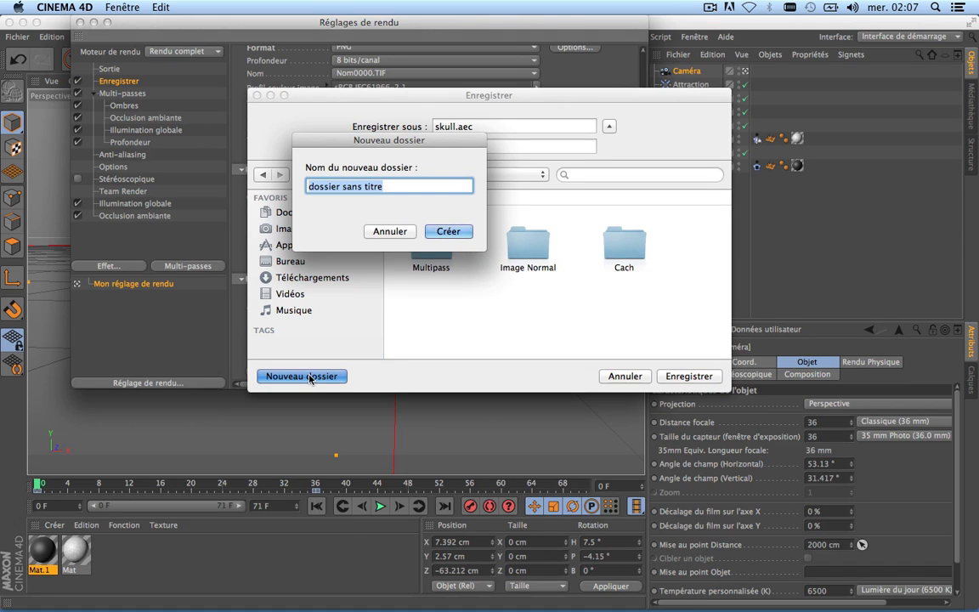
{"action": "type", "text": "A"}
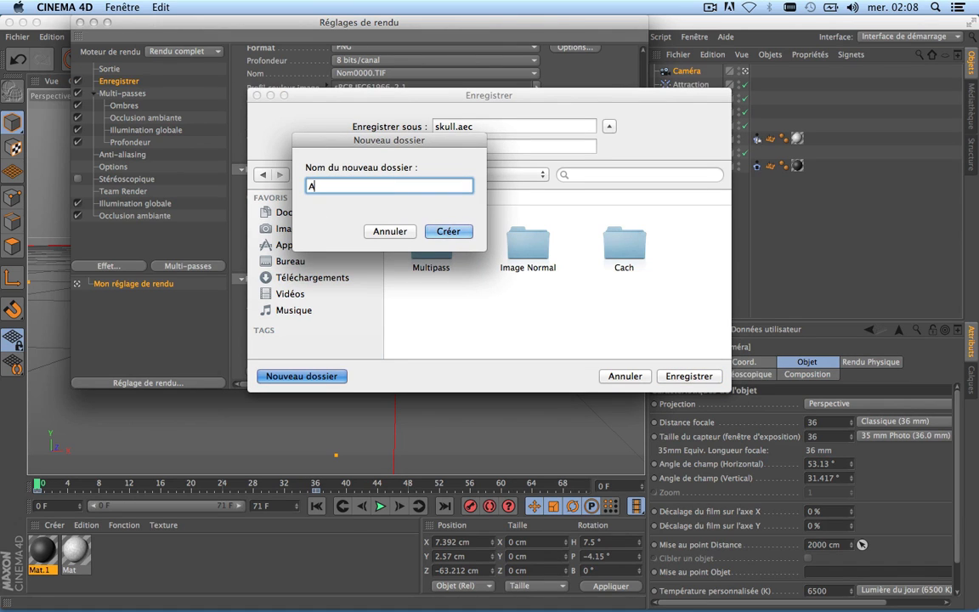
{"action": "key", "text": "BackSpace"}
{"action": "type", "text": "rendu AE"}
{"action": "key", "text": "Return"}
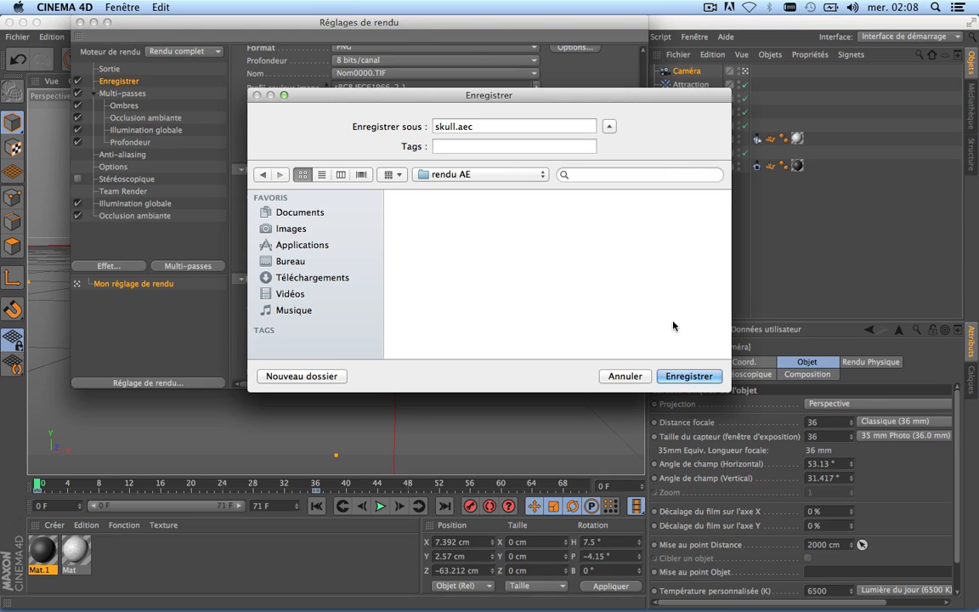
{"action": "left_click", "coordinate": [689, 376]}
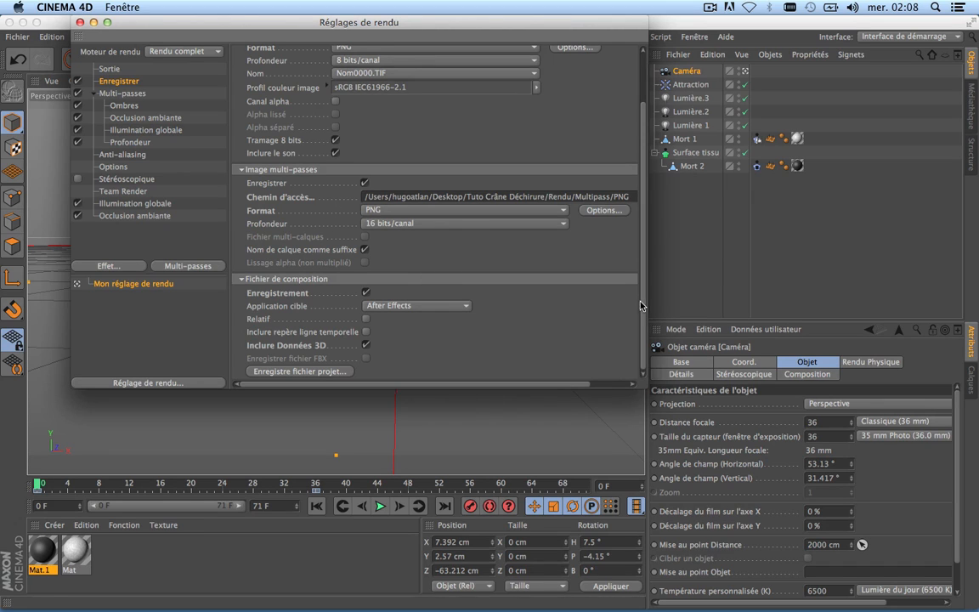
Check the saving, output and anti-aliasing settings and render the whole animation in the Visualiseur.
{"action": "scroll", "coordinate": [642, 306], "scroll_direction": "up", "scroll_amount": 3}
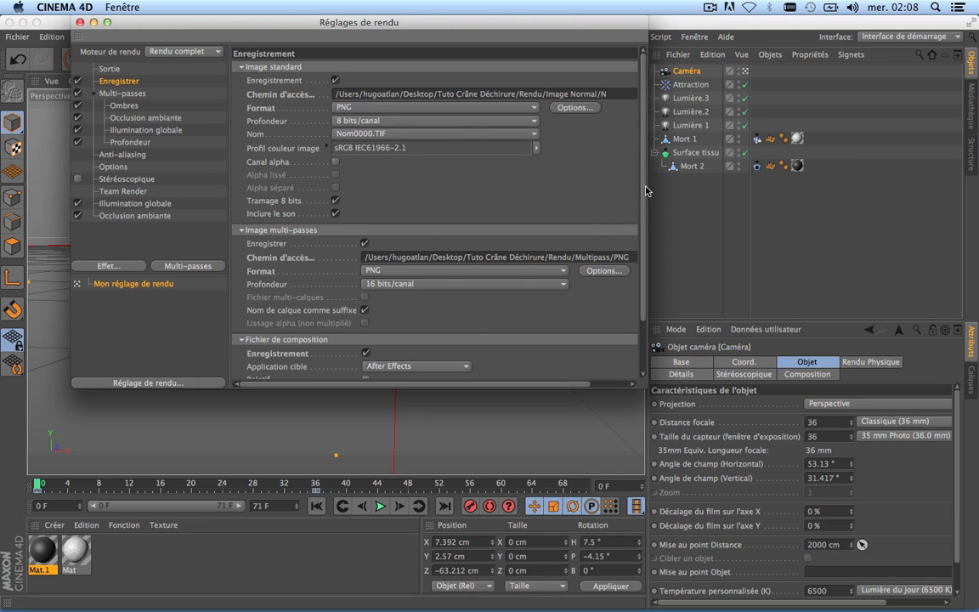
{"action": "left_click_drag", "start_coordinate": [645, 188], "coordinate": [648, 128]}
{"action": "left_click", "coordinate": [108, 68]}
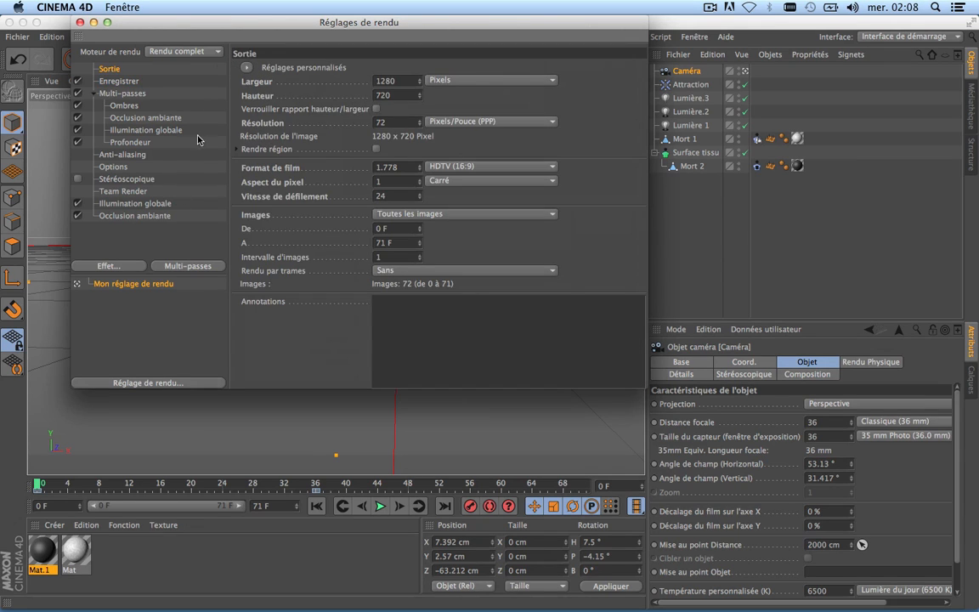
{"action": "left_click", "coordinate": [123, 155]}
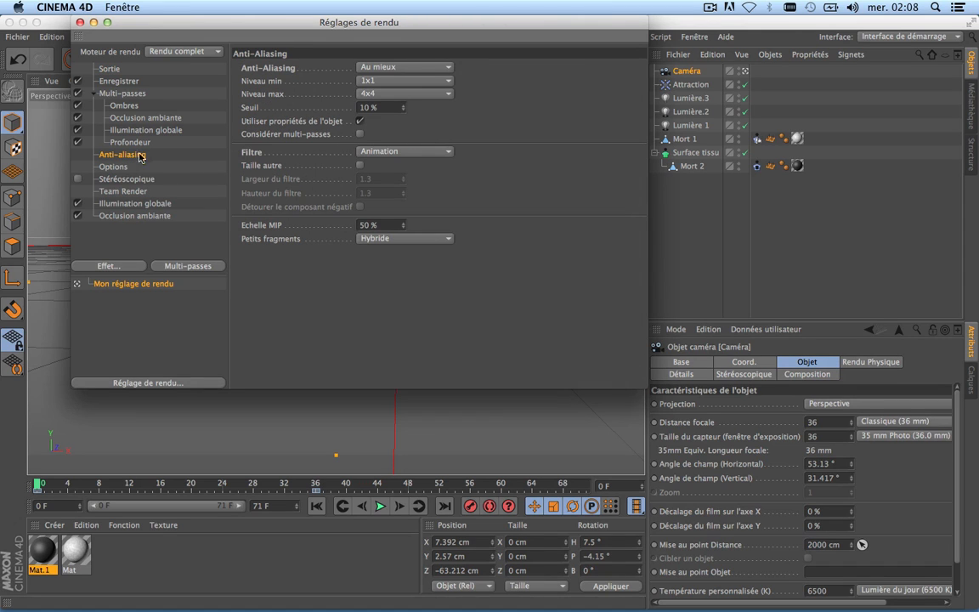
{"action": "left_click", "coordinate": [80, 22]}
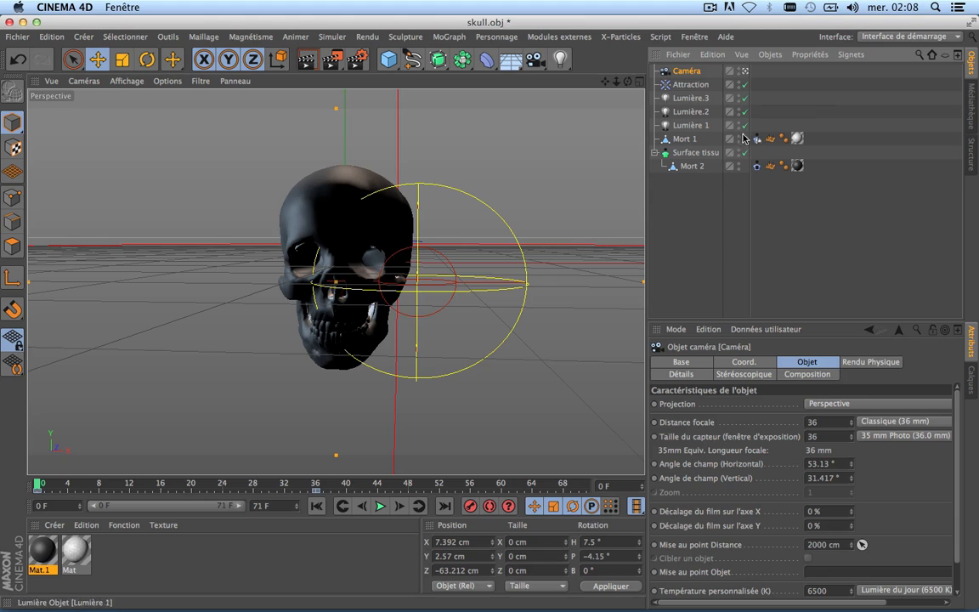
{"action": "left_click", "coordinate": [334, 64]}
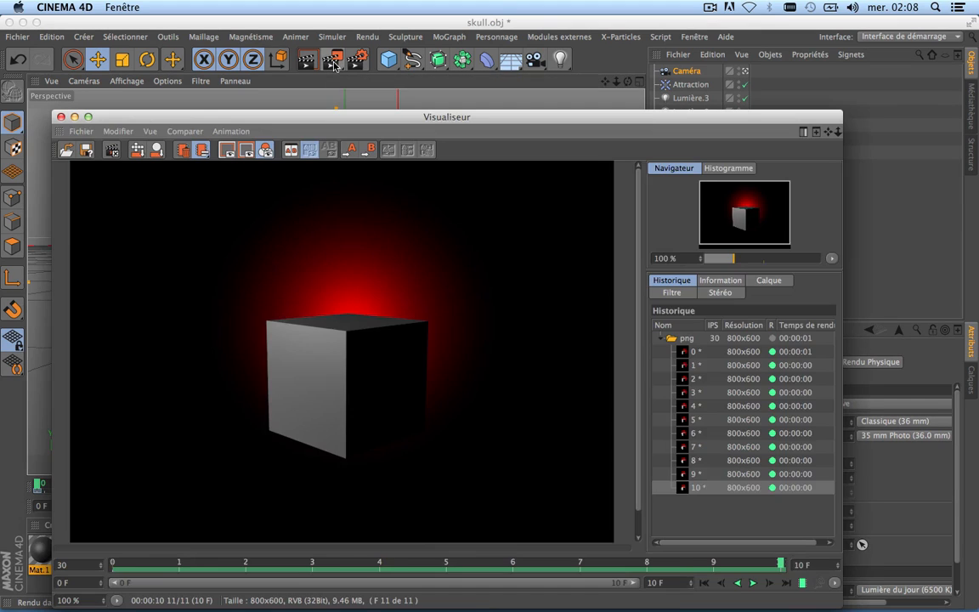
{"action": "left_click_drag", "start_coordinate": [349, 116], "coordinate": [349, 35]}
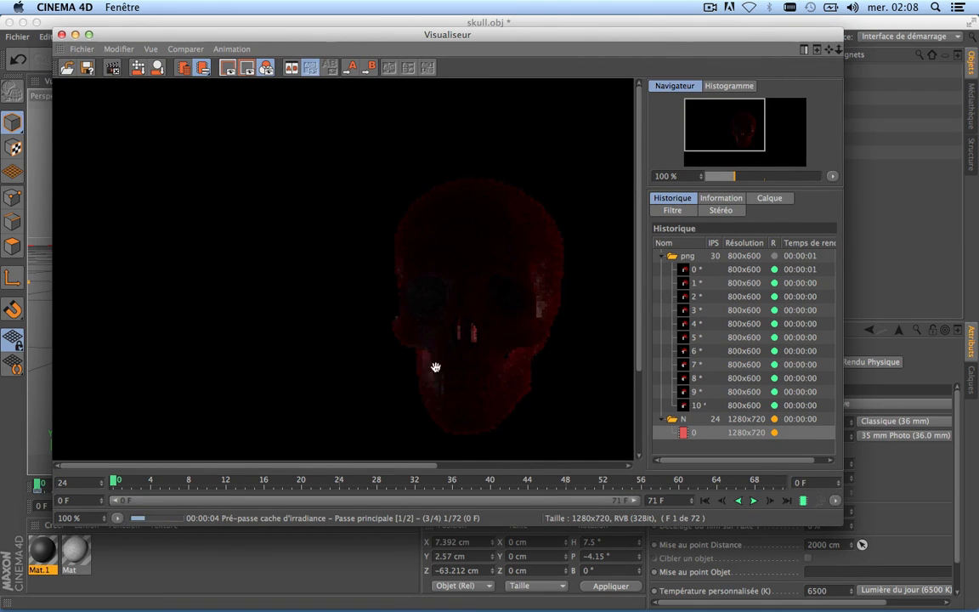
{"action": "scroll", "coordinate": [443, 357], "scroll_direction": "down", "scroll_amount": 4}
{"action": "scroll", "coordinate": [443, 357], "scroll_direction": "up", "scroll_amount": 2}
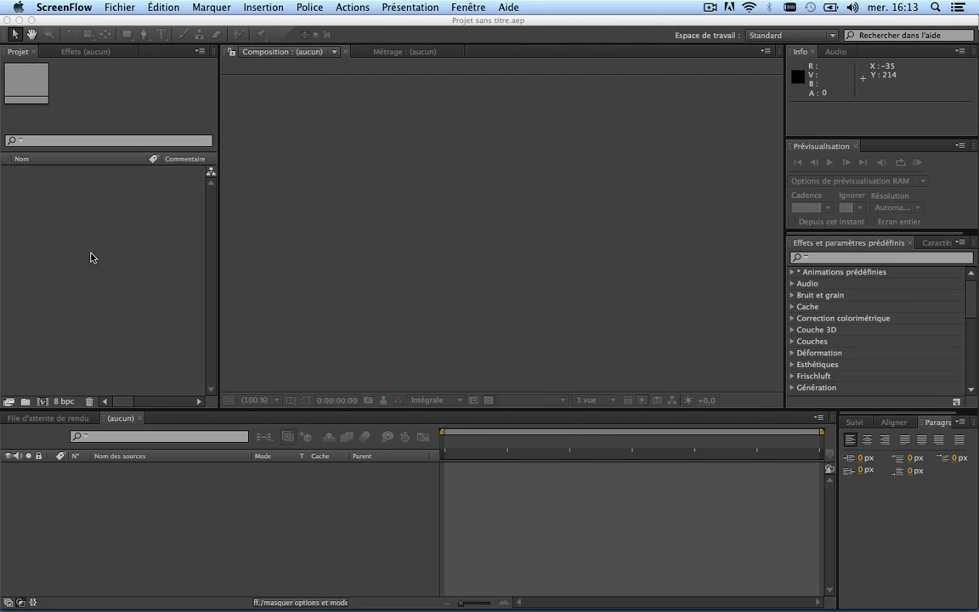
Start a multiple-file import into the project and browse to the Rendu folder inside Tuto Crâne Déchirure.
{"action": "right_click", "coordinate": [70, 217]}
{"action": "right_click", "coordinate": [69, 219]}
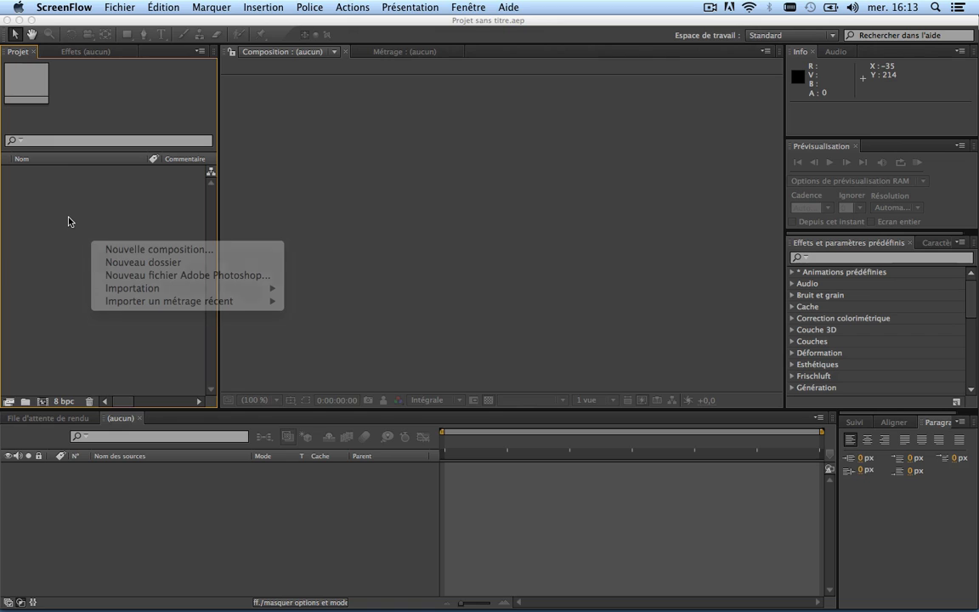
{"action": "mouse_move", "coordinate": [242, 267]}
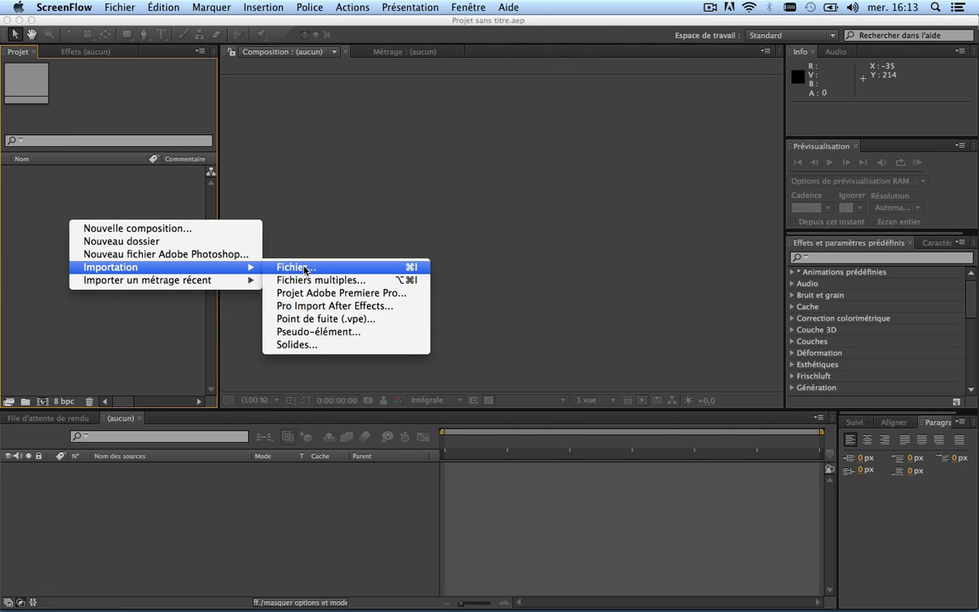
{"action": "left_click", "coordinate": [323, 282]}
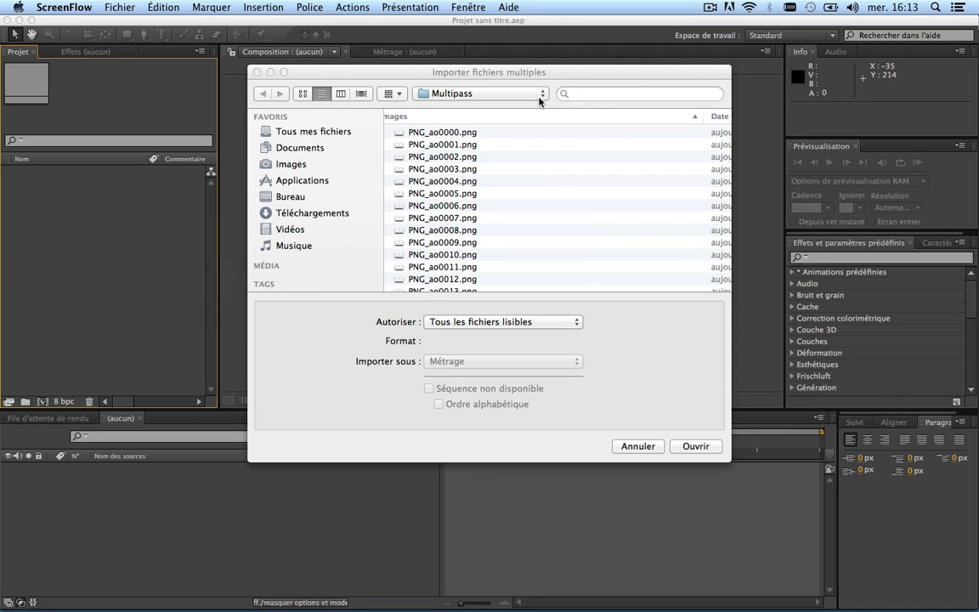
{"action": "left_click", "coordinate": [542, 95]}
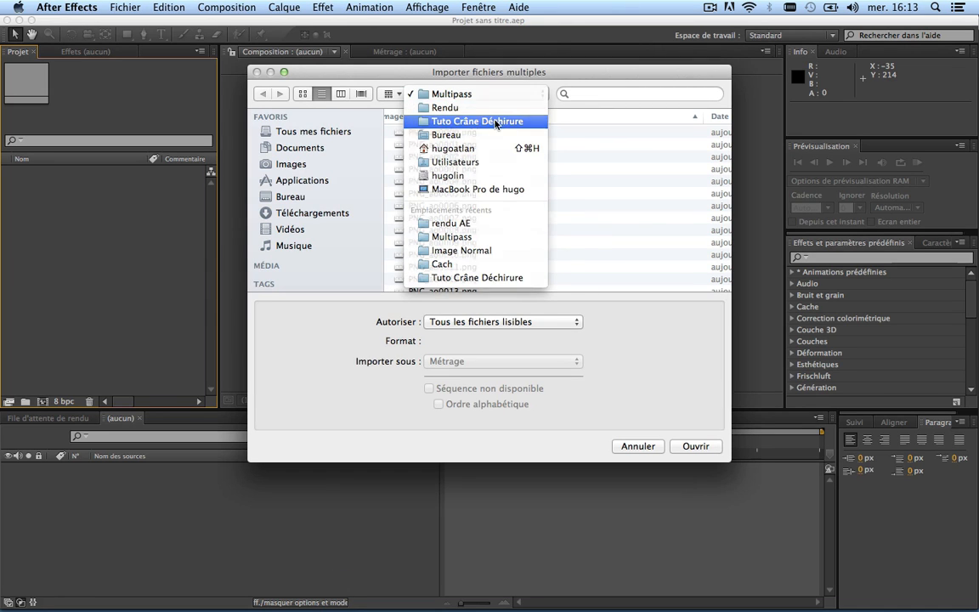
{"action": "left_click", "coordinate": [496, 122]}
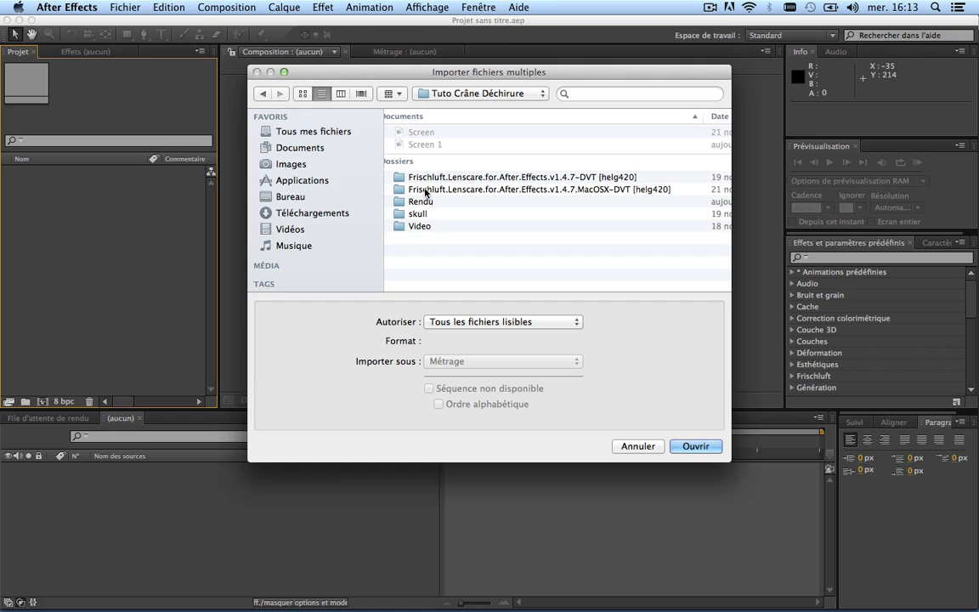
{"action": "scroll", "coordinate": [425, 204], "scroll_direction": "down", "scroll_amount": 2}
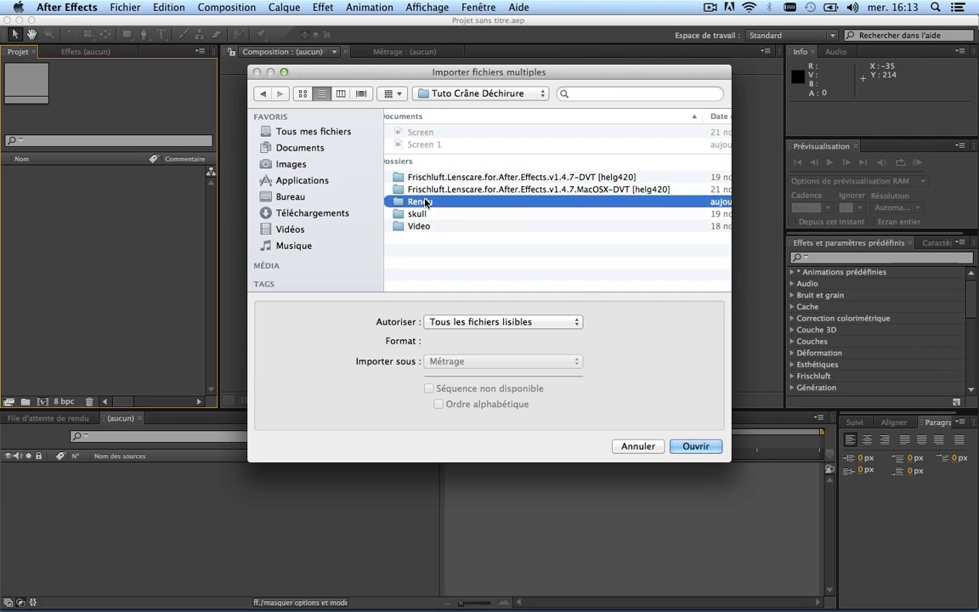
{"action": "double_click", "coordinate": [425, 200]}
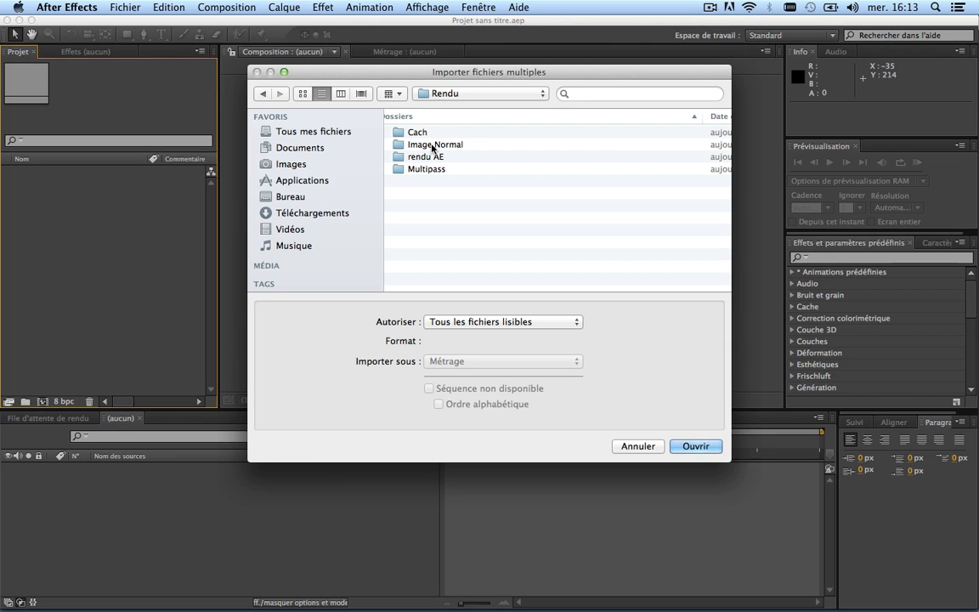
Import the standard render from the Image Normal folder as a PNG sequence starting at N0000.png.
{"action": "double_click", "coordinate": [433, 145]}
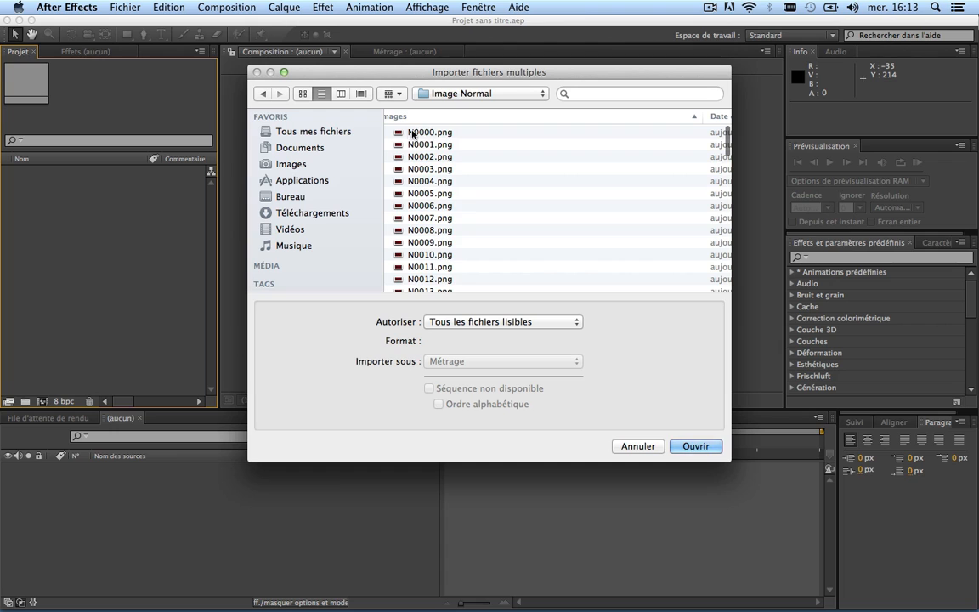
{"action": "left_click", "coordinate": [427, 133]}
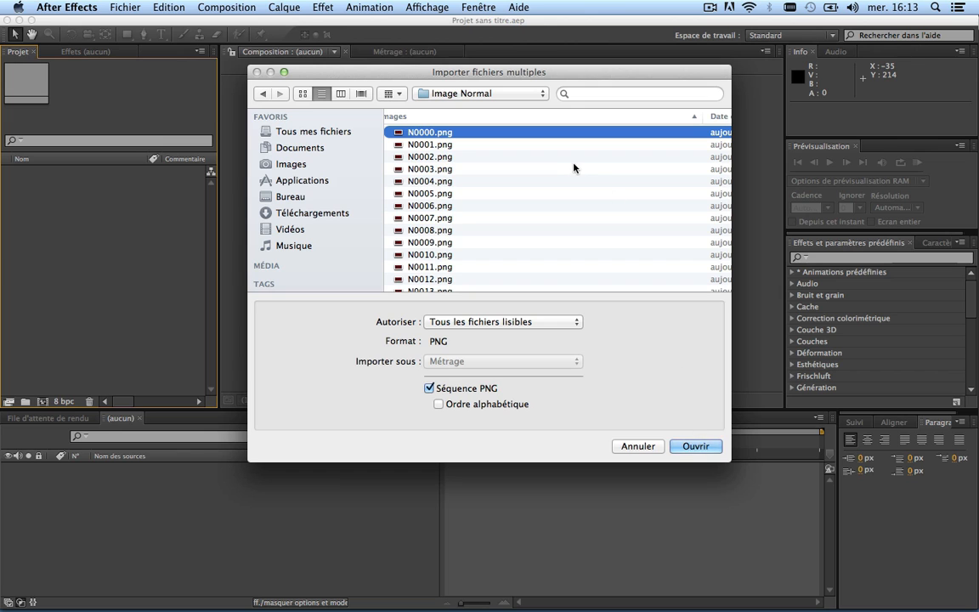
{"action": "scroll", "coordinate": [555, 280], "scroll_direction": "down", "scroll_amount": 5}
{"action": "scroll", "coordinate": [555, 280], "scroll_direction": "up", "scroll_amount": 5}
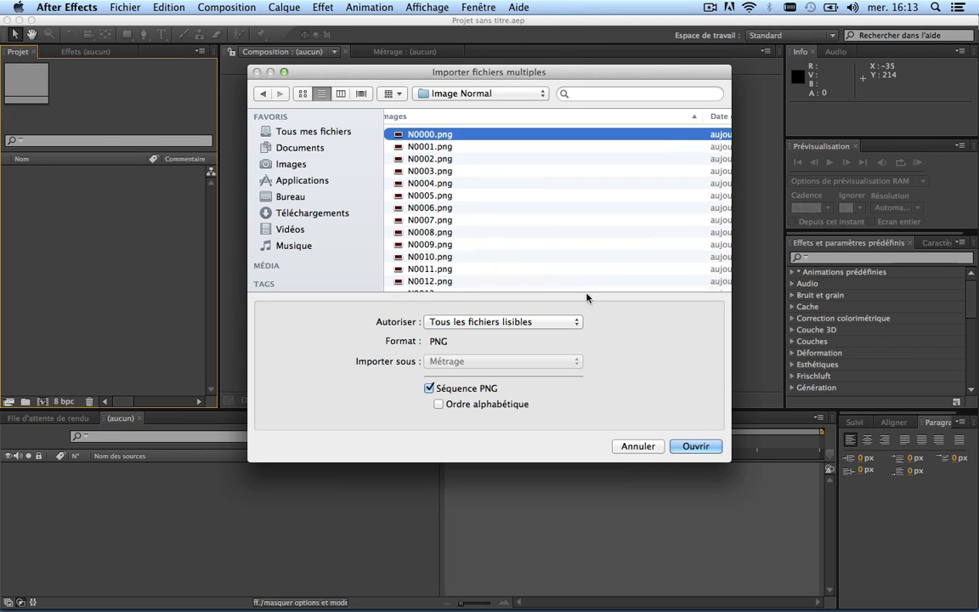
{"action": "left_click", "coordinate": [695, 445]}
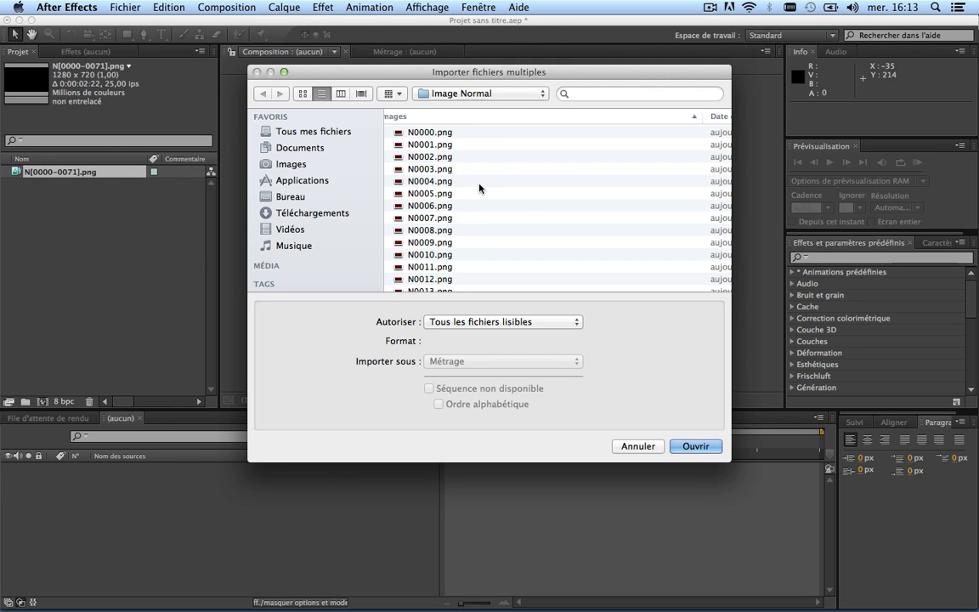
Change the import location from Image Normal to the Multipass folder inside Rendu.
{"action": "scroll", "coordinate": [497, 255], "scroll_direction": "down", "scroll_amount": 5}
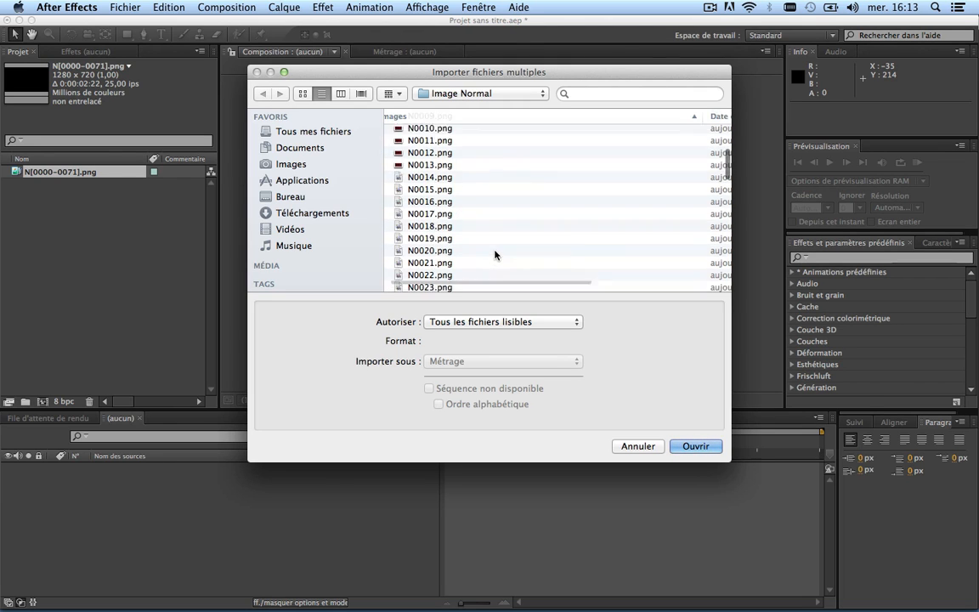
{"action": "scroll", "coordinate": [497, 255], "scroll_direction": "up", "scroll_amount": 5}
{"action": "left_click", "coordinate": [536, 99]}
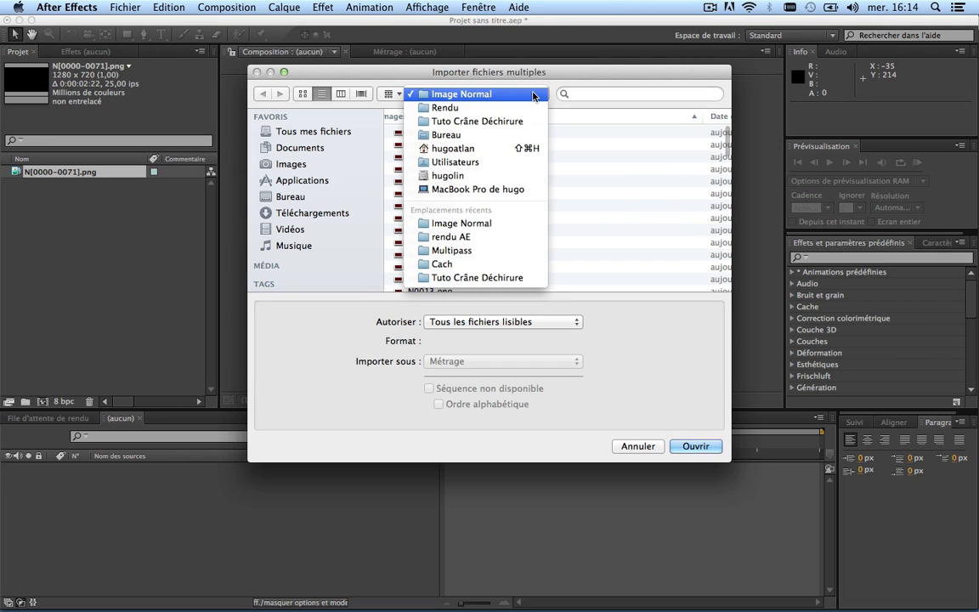
{"action": "left_click", "coordinate": [512, 107]}
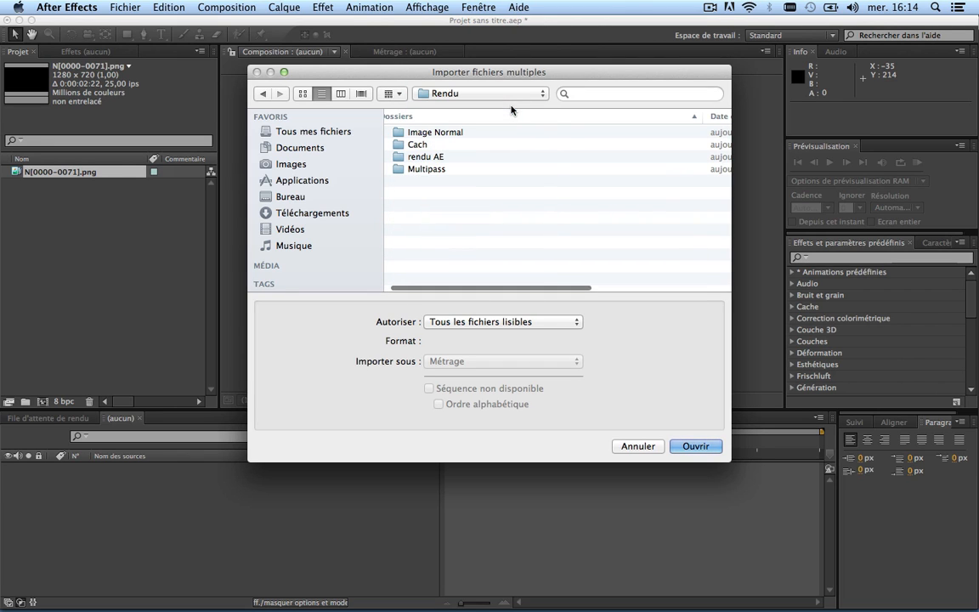
{"action": "double_click", "coordinate": [431, 170]}
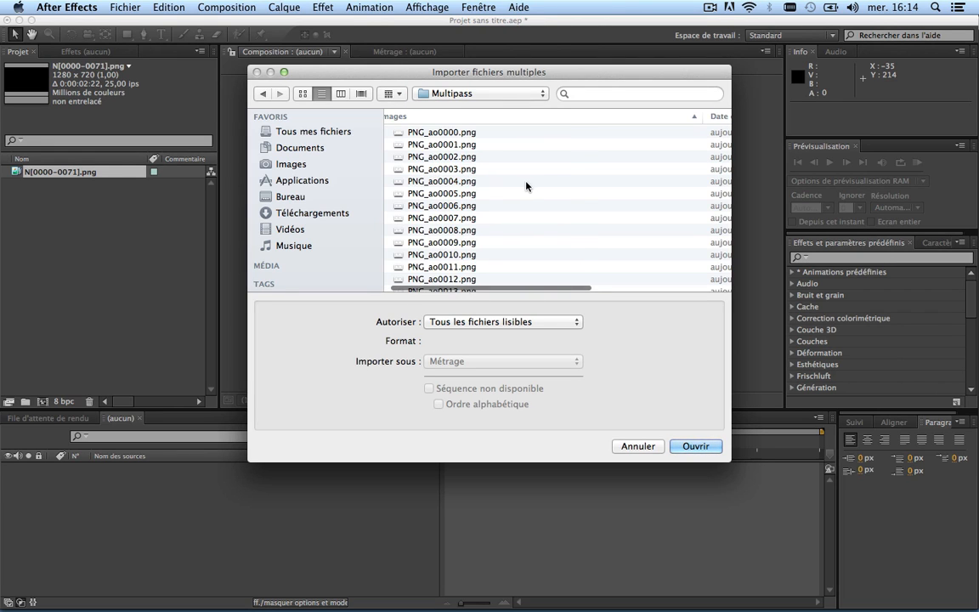
Look through the rendered passes and import the ambient occlusion pass as a PNG sequence starting at PNG_ao0000.png.
{"action": "scroll", "coordinate": [526, 185], "scroll_direction": "down", "scroll_amount": 20}
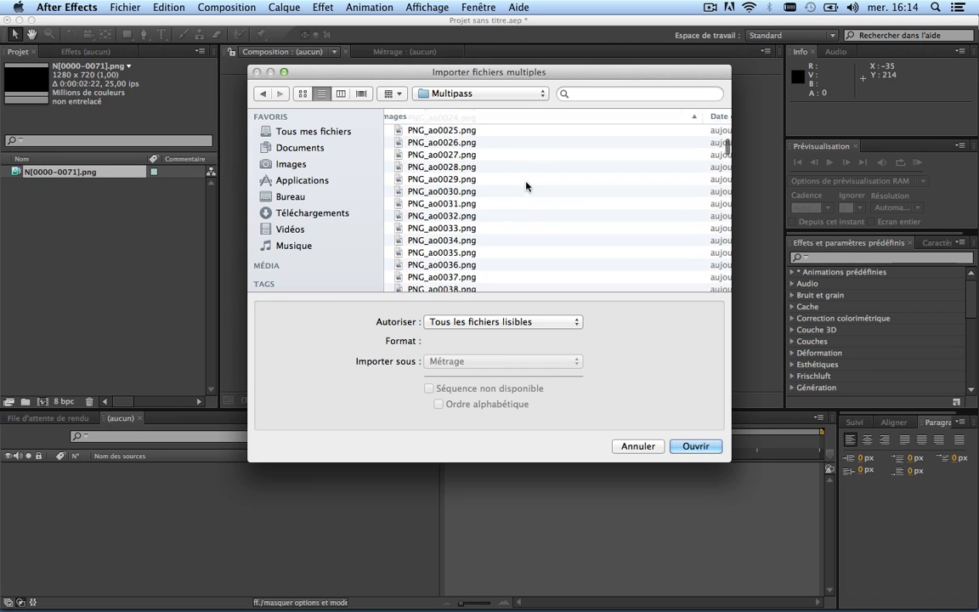
{"action": "scroll", "coordinate": [526, 185], "scroll_direction": "up", "scroll_amount": 20}
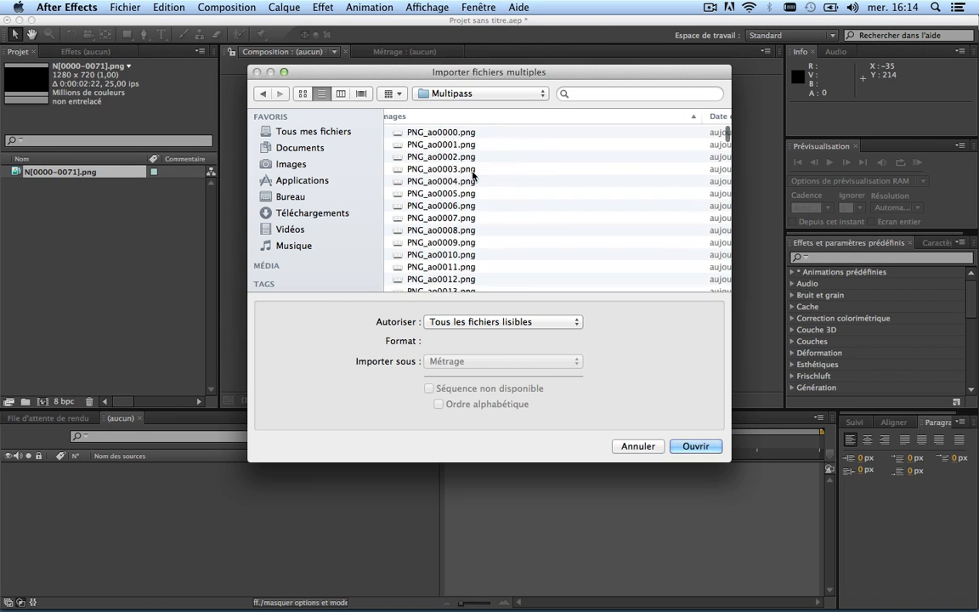
{"action": "scroll", "coordinate": [535, 261], "scroll_direction": "down", "scroll_amount": 5}
{"action": "scroll", "coordinate": [535, 261], "scroll_direction": "down", "scroll_amount": 15}
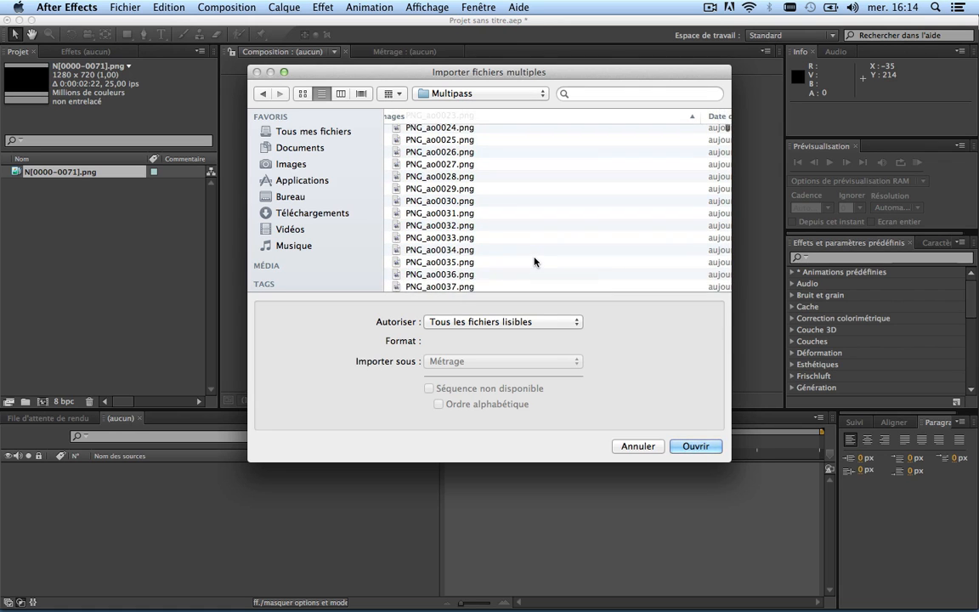
{"action": "scroll", "coordinate": [534, 261], "scroll_direction": "down", "scroll_amount": 4}
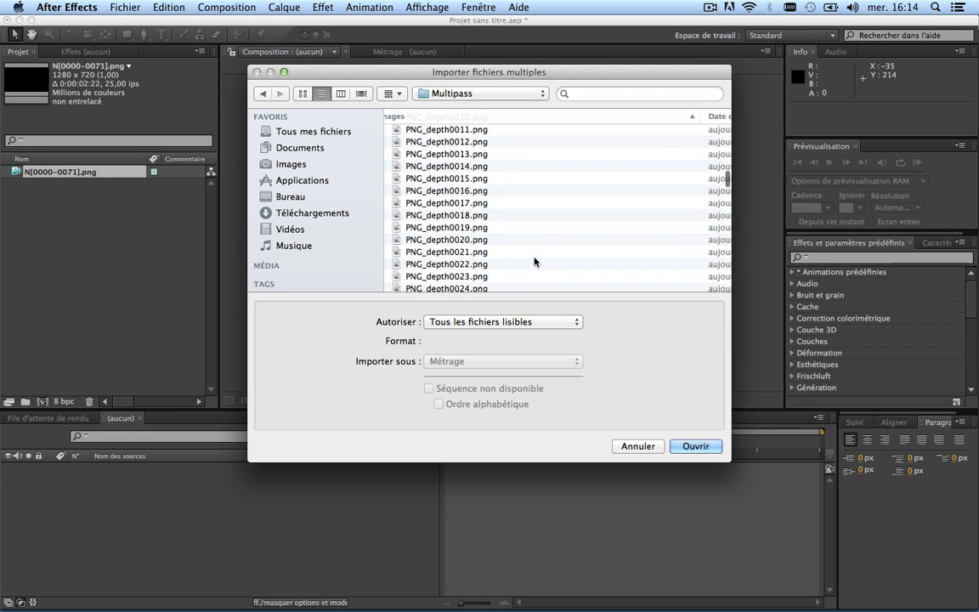
{"action": "scroll", "coordinate": [517, 192], "scroll_direction": "down", "scroll_amount": 15}
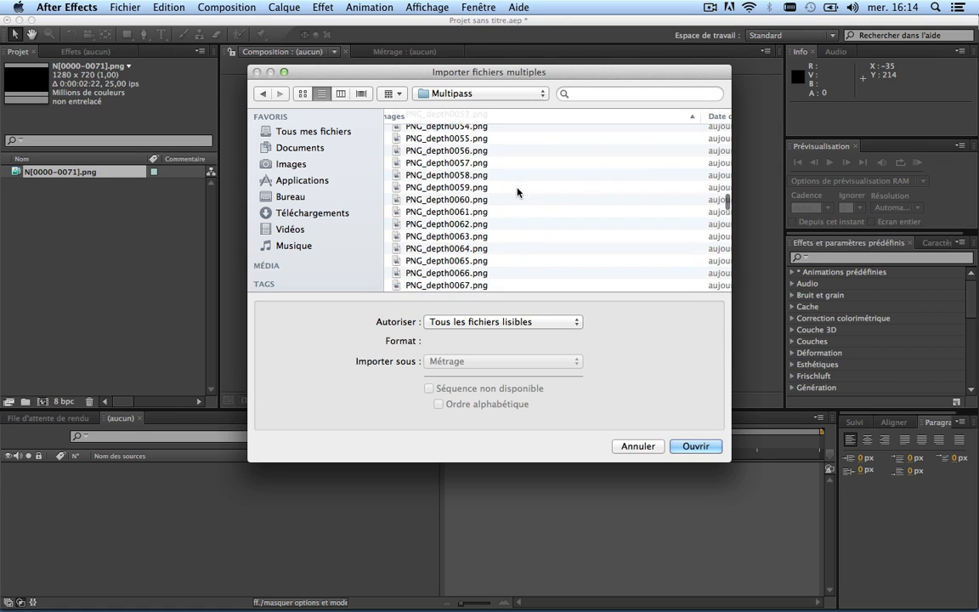
{"action": "scroll", "coordinate": [543, 219], "scroll_direction": "down", "scroll_amount": 17}
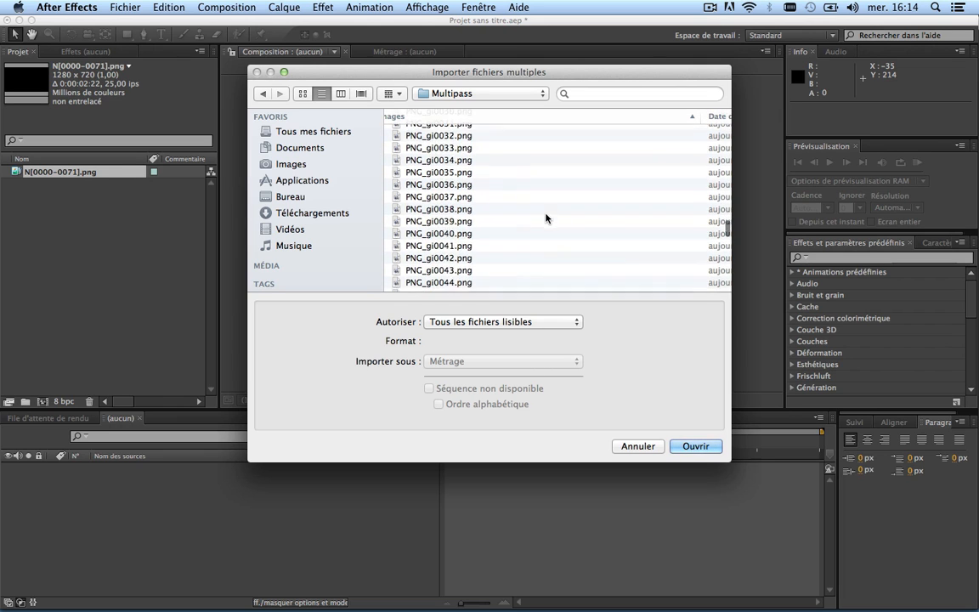
{"action": "scroll", "coordinate": [544, 223], "scroll_direction": "up", "scroll_amount": 20}
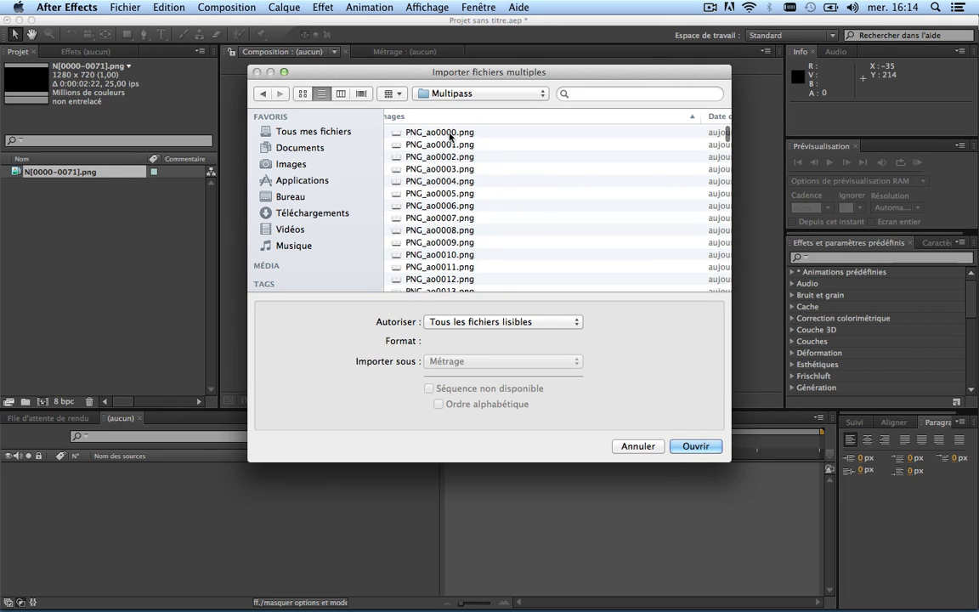
{"action": "left_click", "coordinate": [450, 135]}
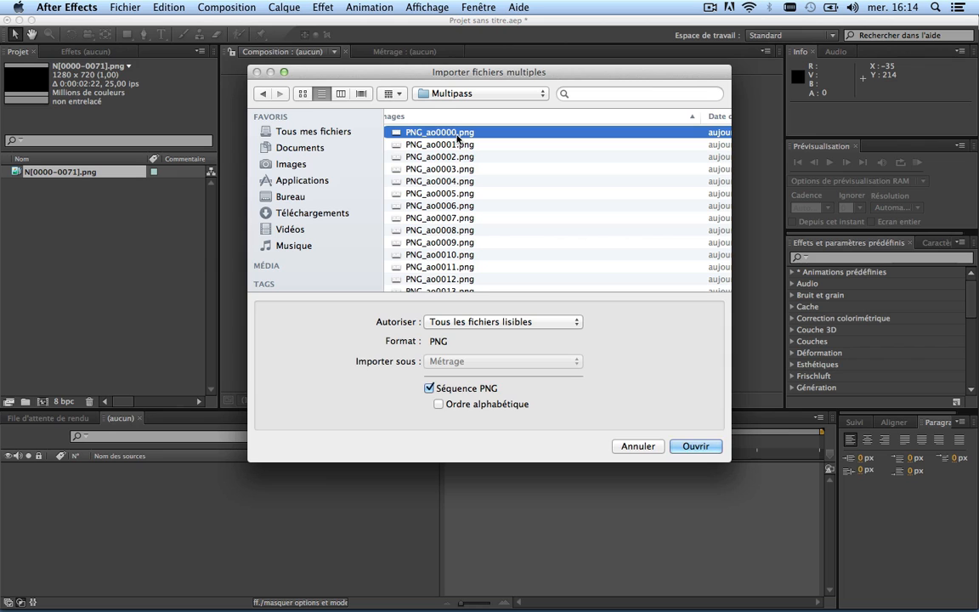
{"action": "left_click", "coordinate": [696, 448]}
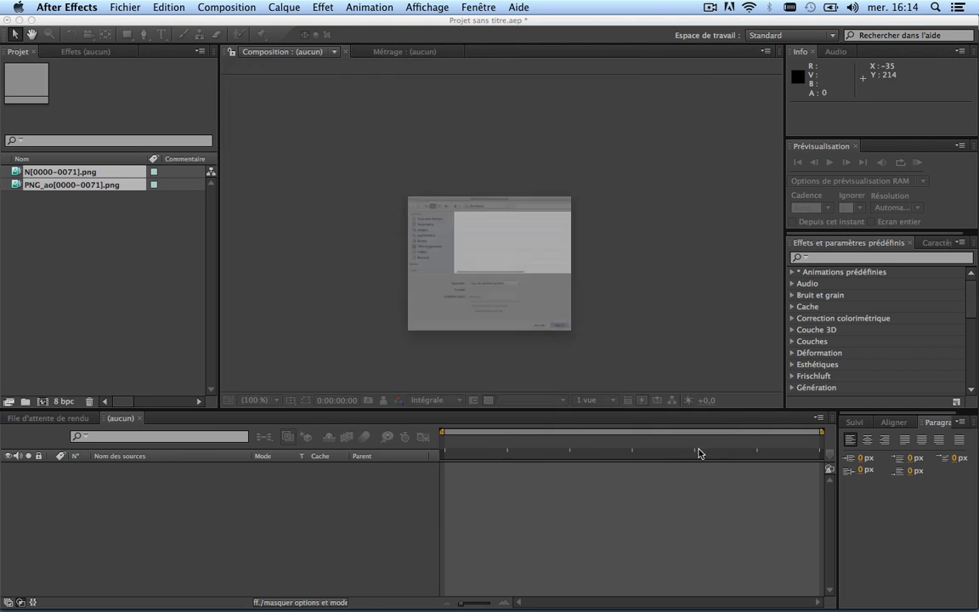
Import the depth pass from the Multipass folder as a PNG sequence starting at PNG_depth0000.png.
{"action": "scroll", "coordinate": [516, 228], "scroll_direction": "down", "scroll_amount": 10}
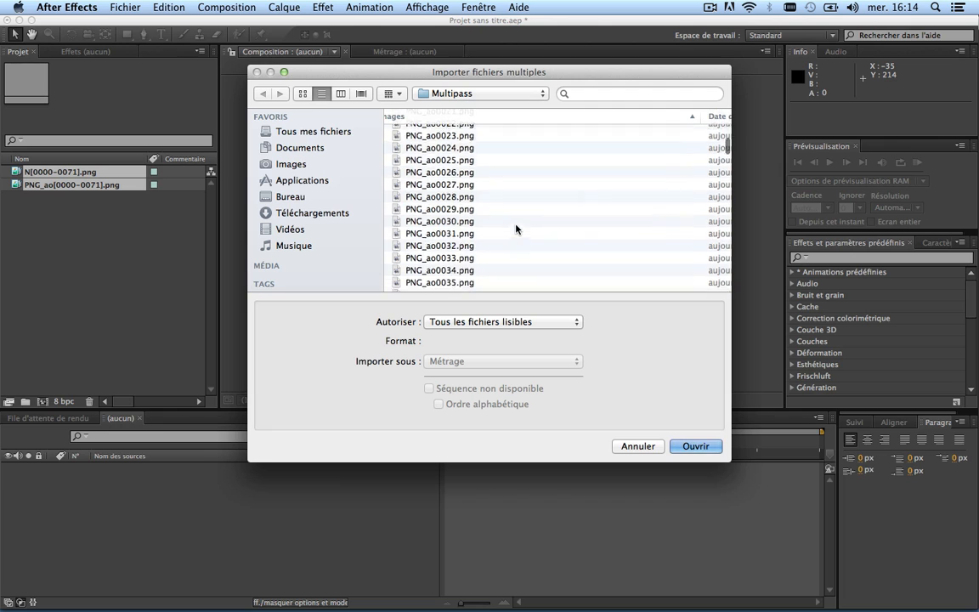
{"action": "scroll", "coordinate": [516, 228], "scroll_direction": "down", "scroll_amount": 6}
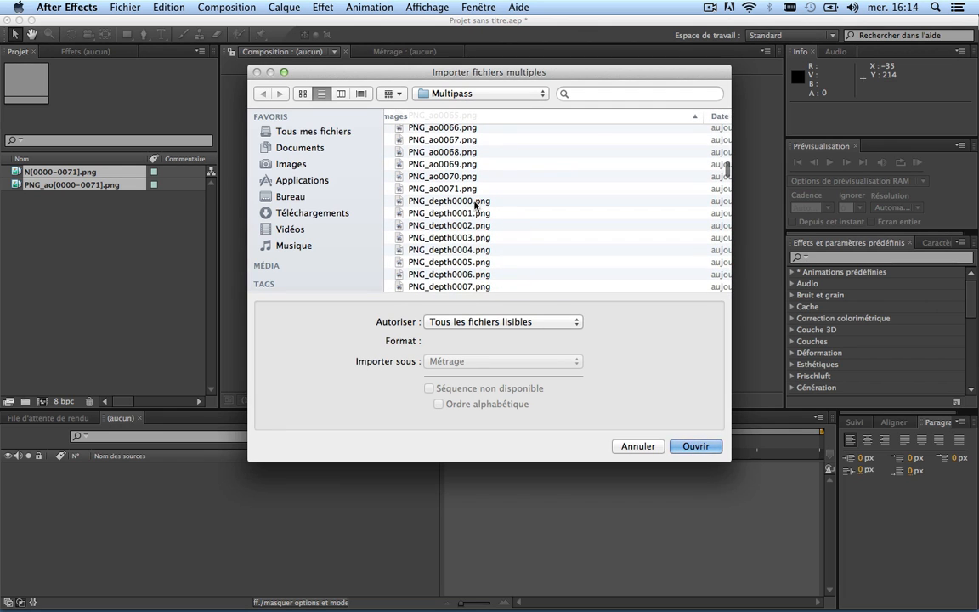
{"action": "left_click", "coordinate": [455, 201]}
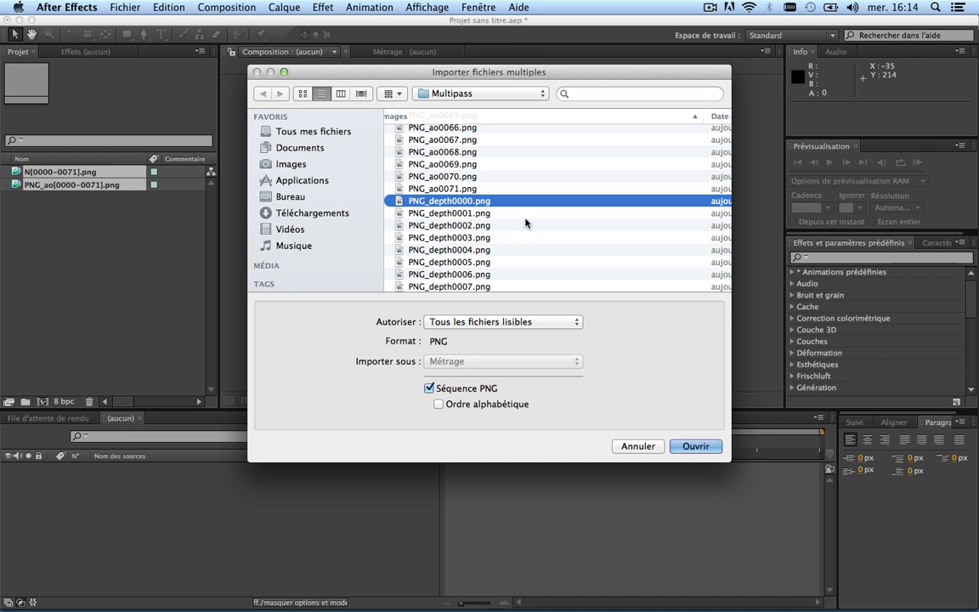
{"action": "left_click", "coordinate": [693, 448]}
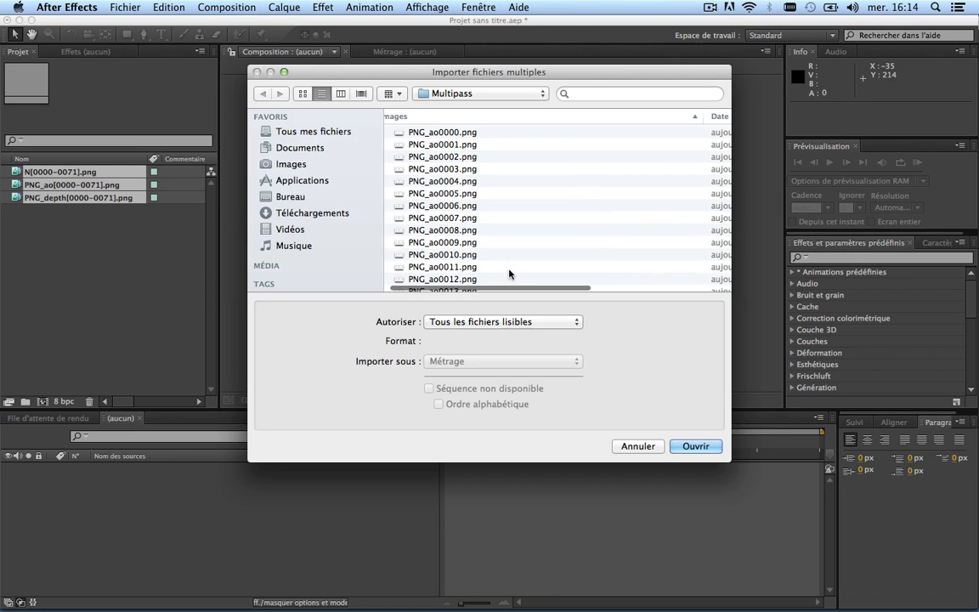
Import the global illumination pass from the Multipass folder as a PNG sequence starting at PNG_gi0000.png.
{"action": "scroll", "coordinate": [510, 273], "scroll_direction": "down", "scroll_amount": 10}
{"action": "scroll", "coordinate": [510, 273], "scroll_direction": "down", "scroll_amount": 15}
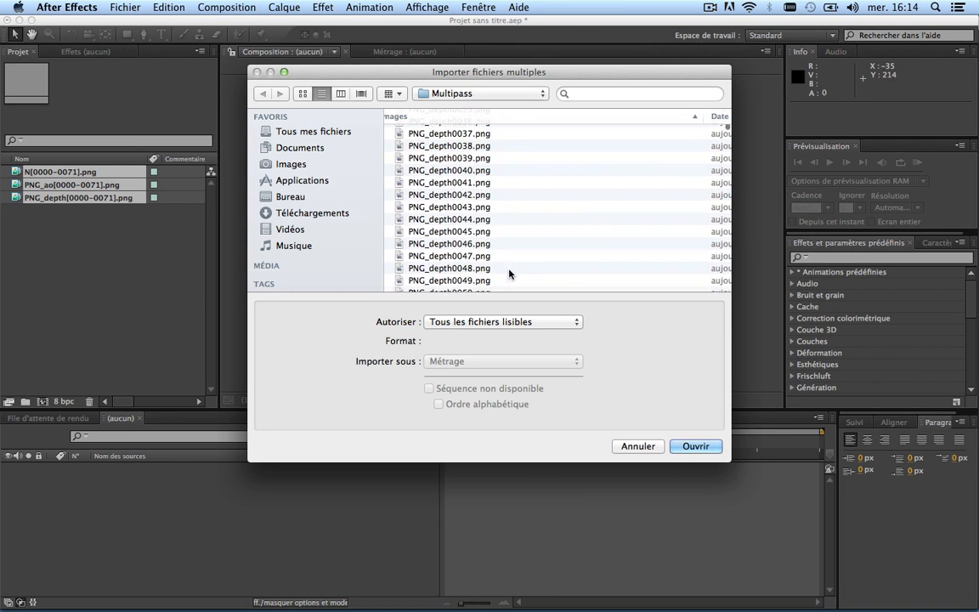
{"action": "scroll", "coordinate": [510, 273], "scroll_direction": "down", "scroll_amount": 3}
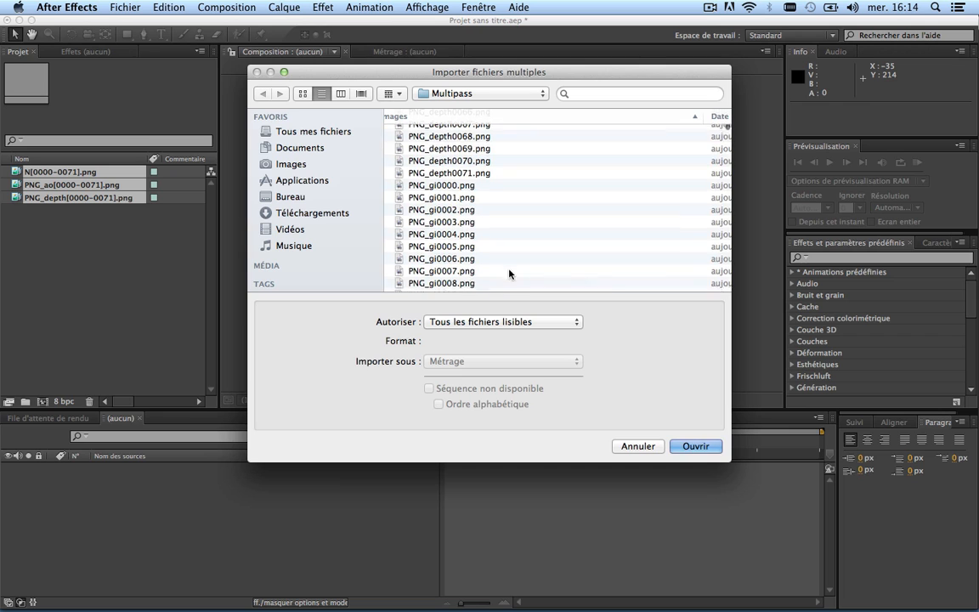
{"action": "left_click", "coordinate": [454, 183]}
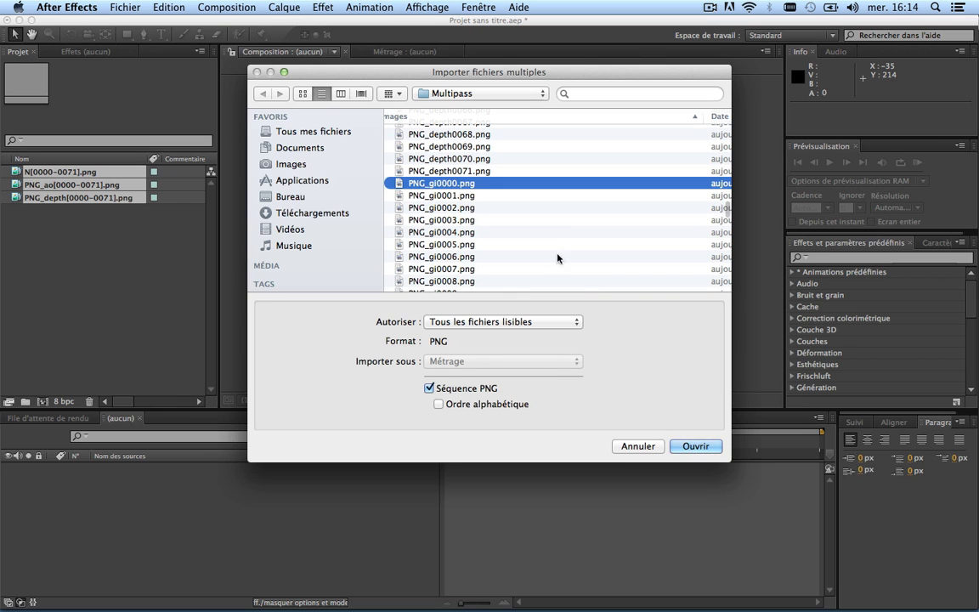
{"action": "left_click", "coordinate": [695, 446]}
Regroup the Multipass file list by date added and back to type to put the rendered frames in sequence.
{"action": "scroll", "coordinate": [526, 215], "scroll_direction": "down", "scroll_amount": 20}
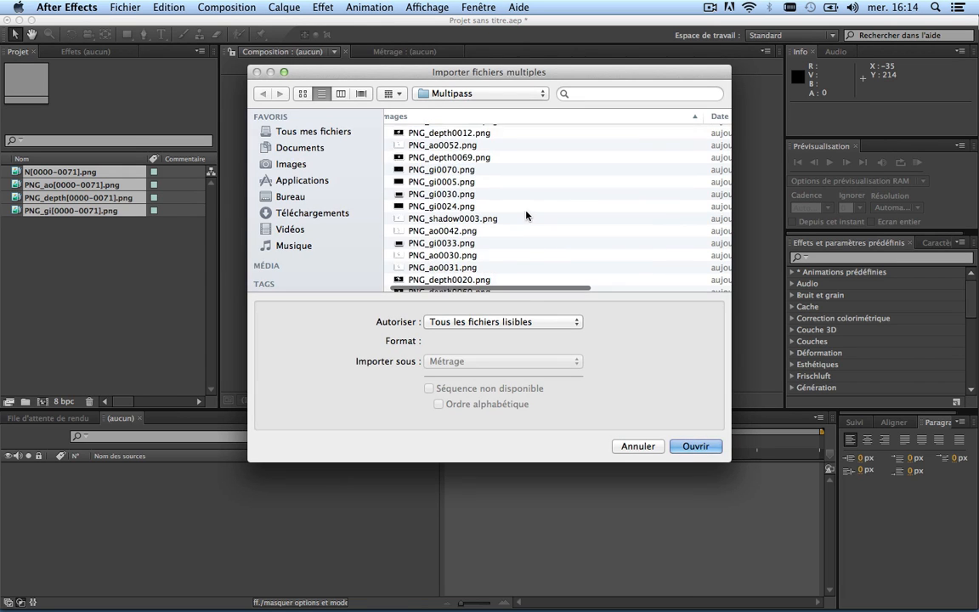
{"action": "scroll", "coordinate": [526, 215], "scroll_direction": "up", "scroll_amount": 10}
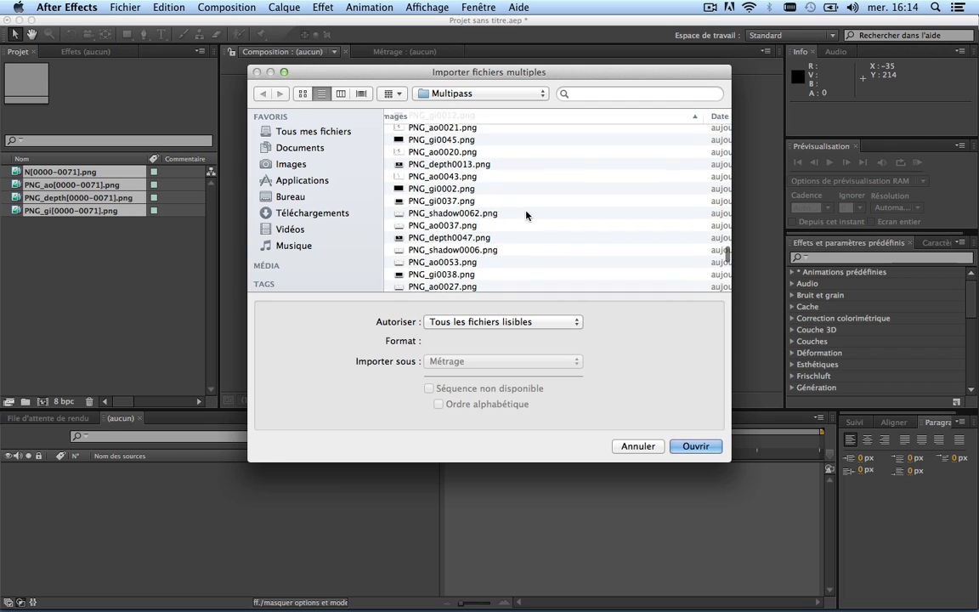
{"action": "left_click", "coordinate": [400, 96]}
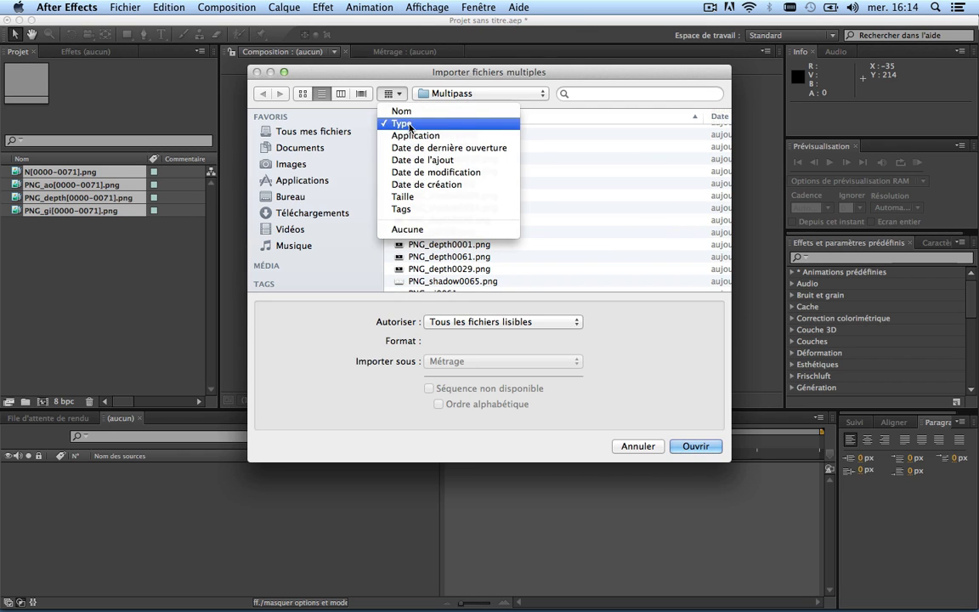
{"action": "left_click", "coordinate": [412, 125]}
{"action": "scroll", "coordinate": [475, 196], "scroll_direction": "up", "scroll_amount": 10}
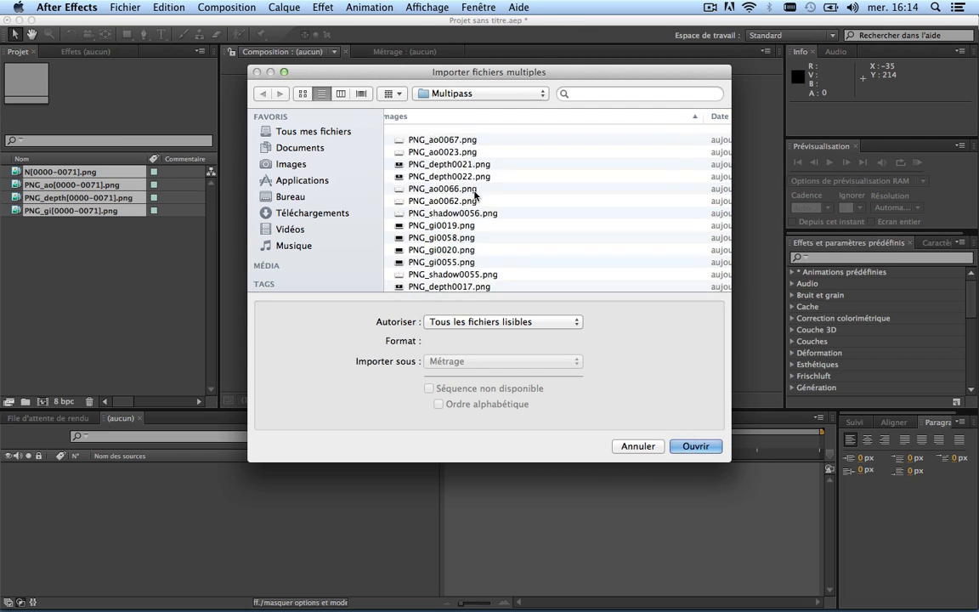
{"action": "left_click", "coordinate": [400, 96]}
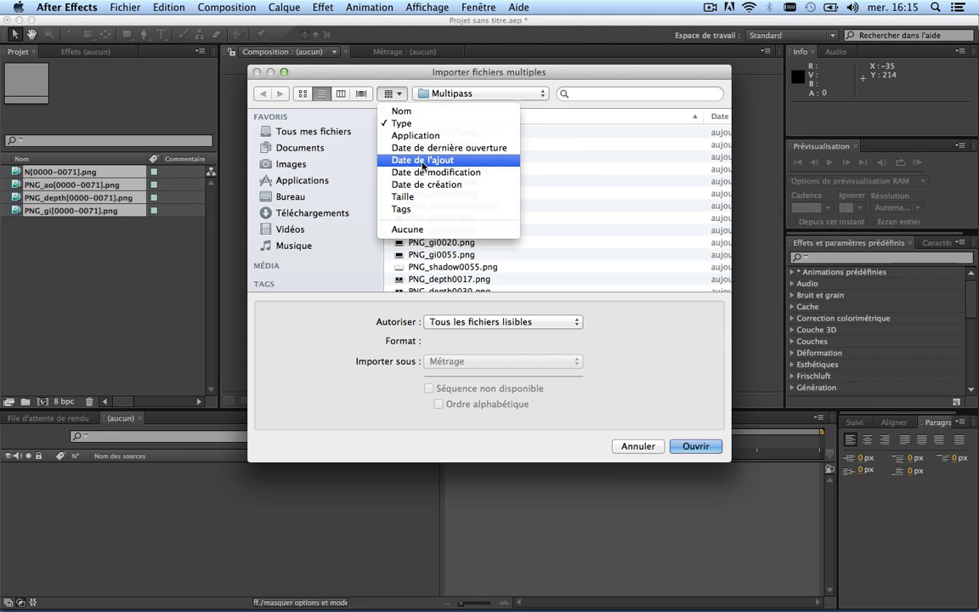
{"action": "left_click", "coordinate": [420, 160]}
{"action": "left_click", "coordinate": [401, 99]}
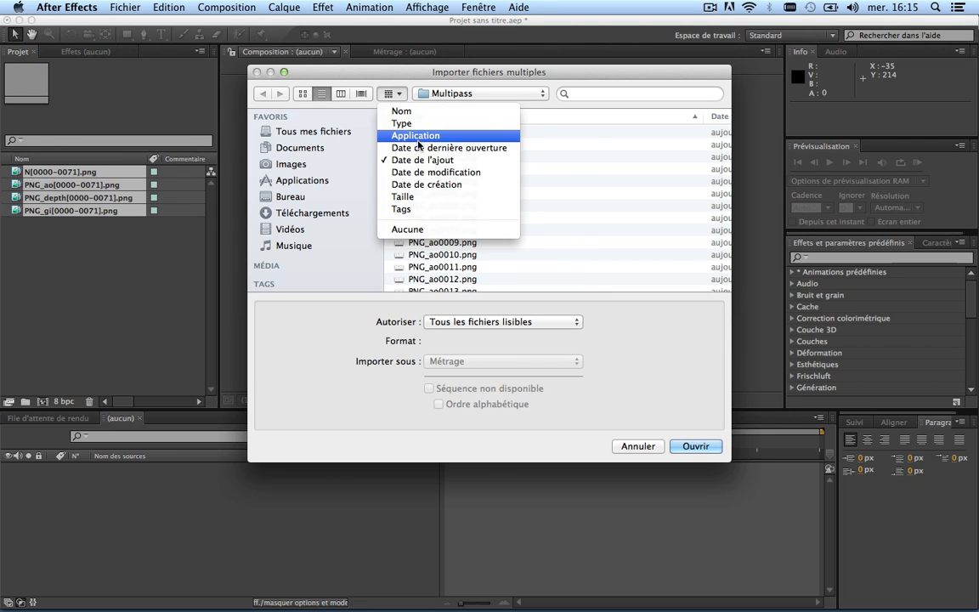
{"action": "left_click", "coordinate": [416, 125]}
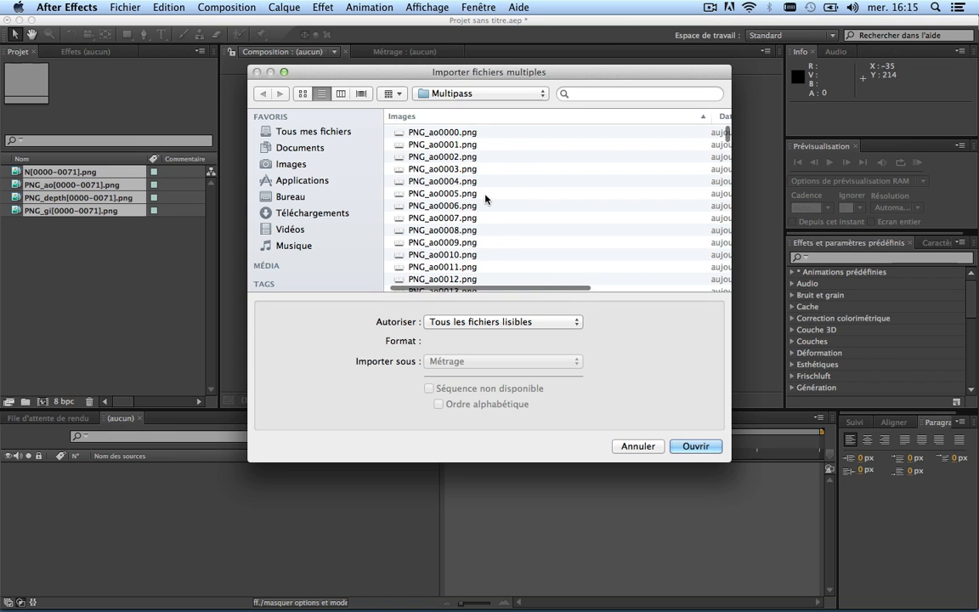
Import the shadow pass from the Multipass folder as a PNG sequence starting at PNG_shadow0000.png.
{"action": "scroll", "coordinate": [485, 198], "scroll_direction": "down", "scroll_amount": 20}
{"action": "scroll", "coordinate": [485, 198], "scroll_direction": "down", "scroll_amount": 20}
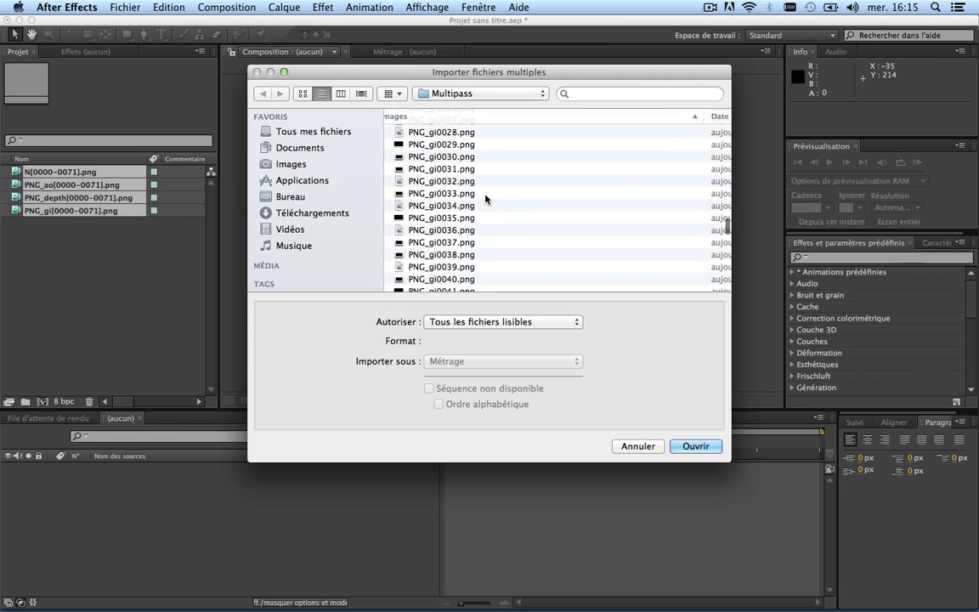
{"action": "scroll", "coordinate": [485, 198], "scroll_direction": "up", "scroll_amount": 10}
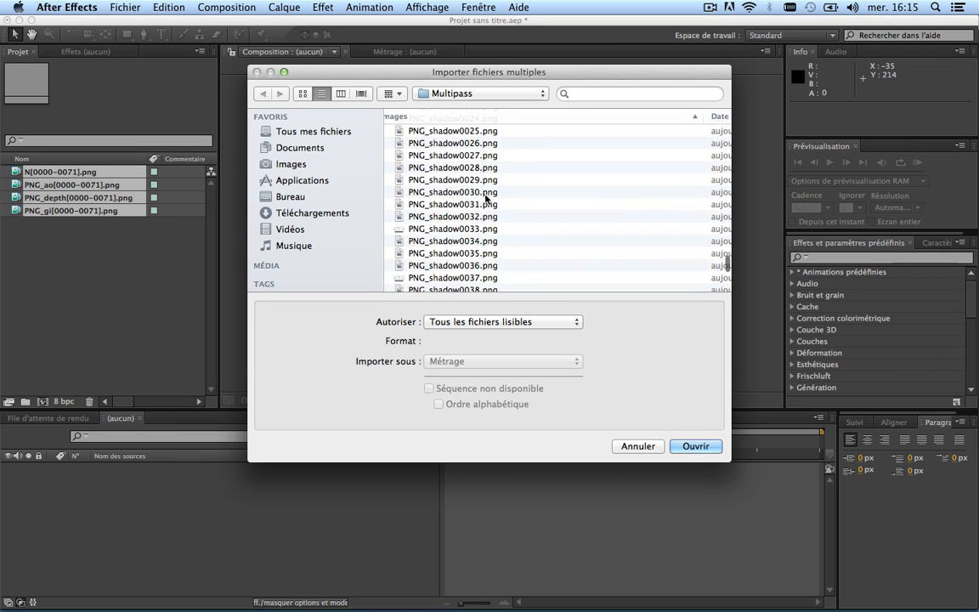
{"action": "scroll", "coordinate": [486, 198], "scroll_direction": "up", "scroll_amount": 4}
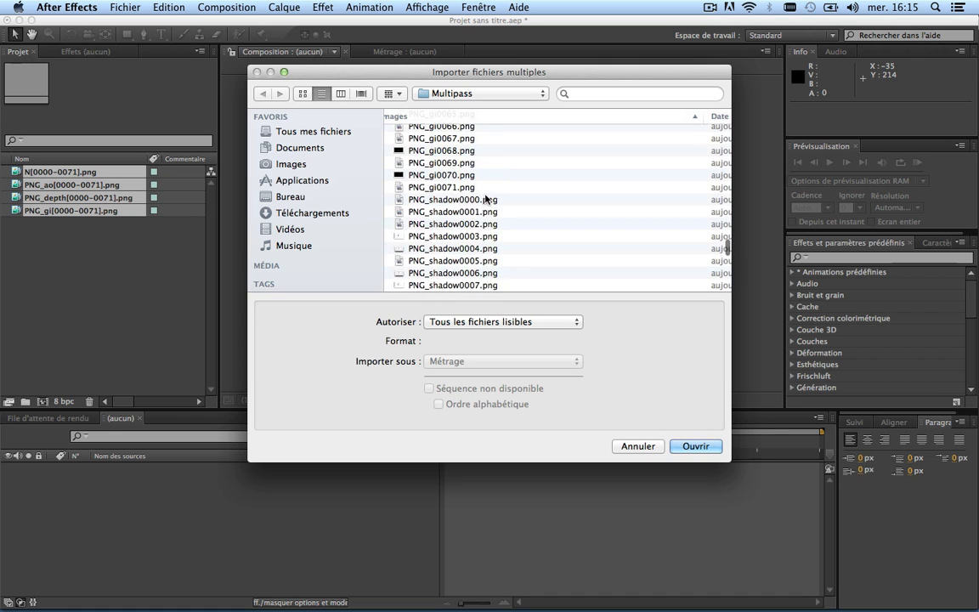
{"action": "left_click", "coordinate": [454, 222]}
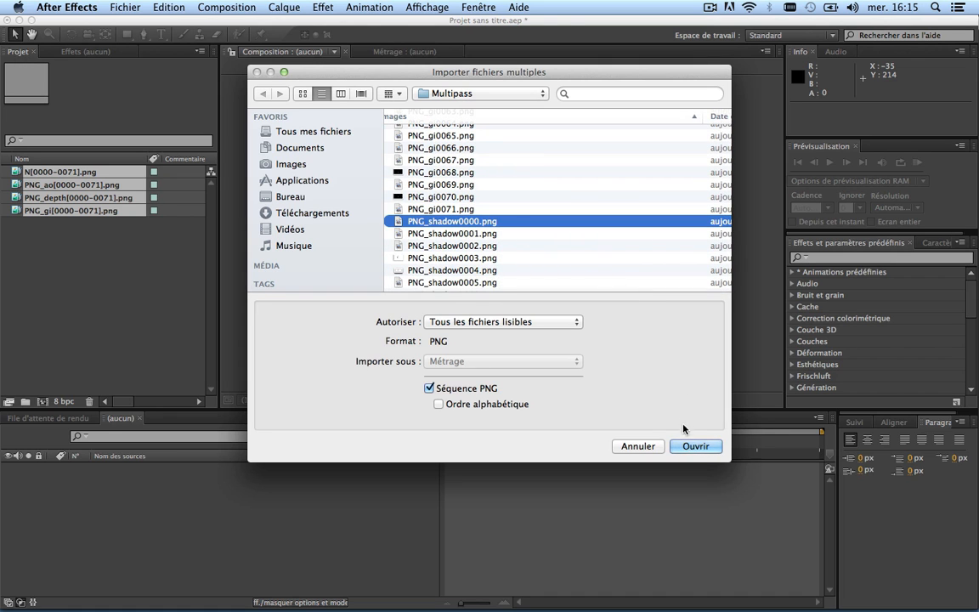
{"action": "left_click", "coordinate": [695, 446]}
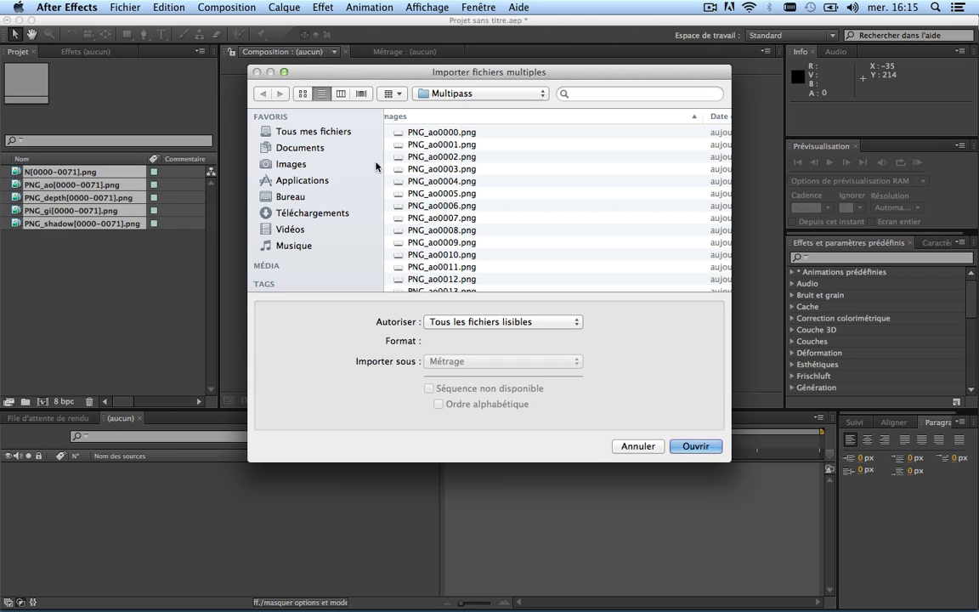
Locate the skull.aec file in Rendu's rendu AE folder and close the import dialog without importing it.
{"action": "left_click", "coordinate": [497, 94]}
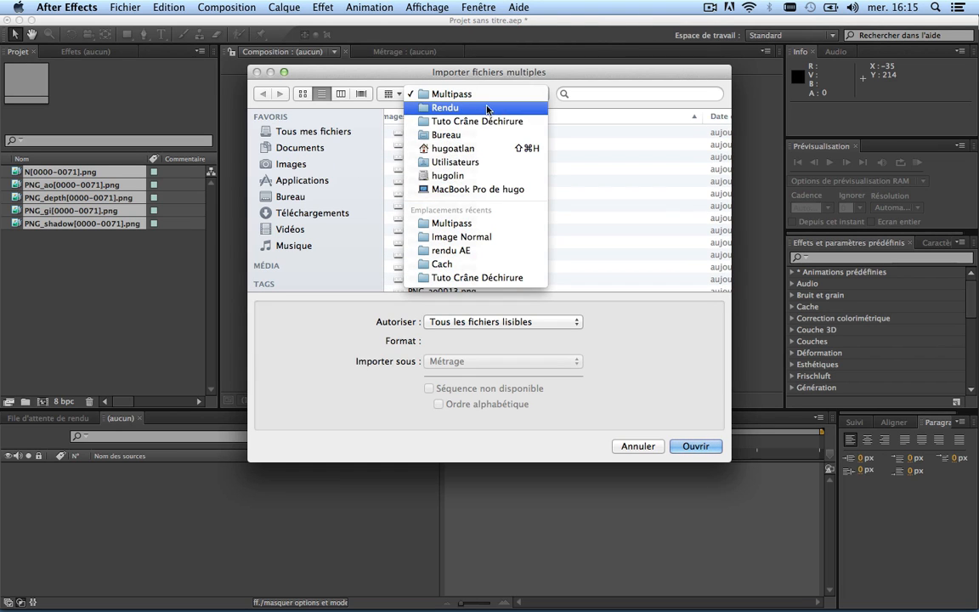
{"action": "left_click", "coordinate": [482, 110]}
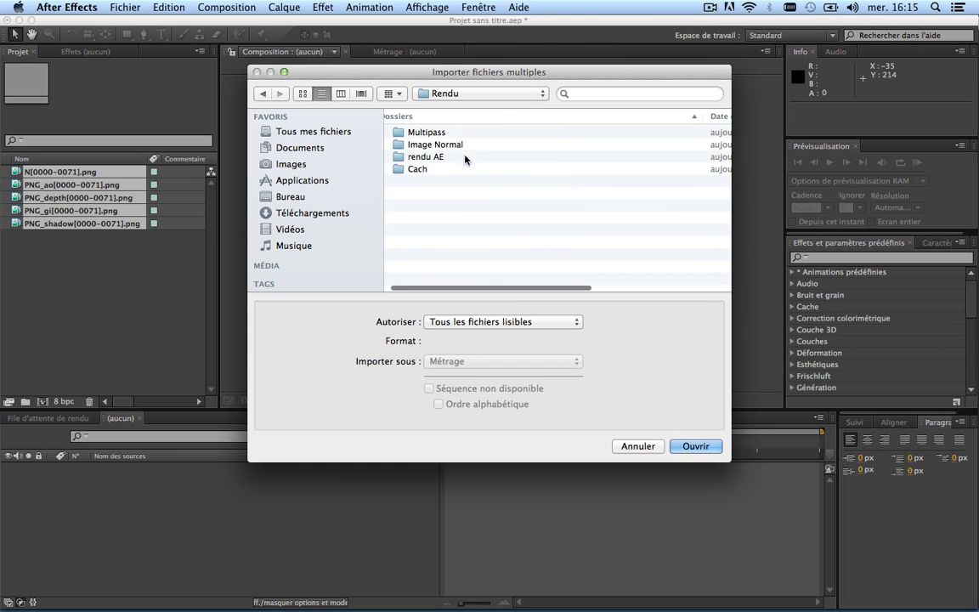
{"action": "left_click", "coordinate": [416, 159]}
{"action": "double_click", "coordinate": [415, 158]}
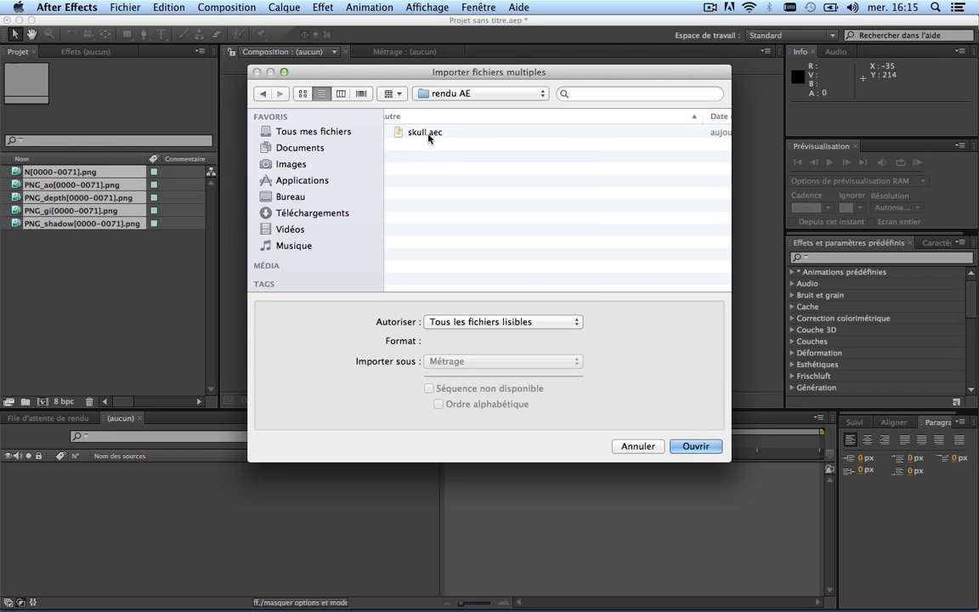
{"action": "left_click", "coordinate": [422, 134]}
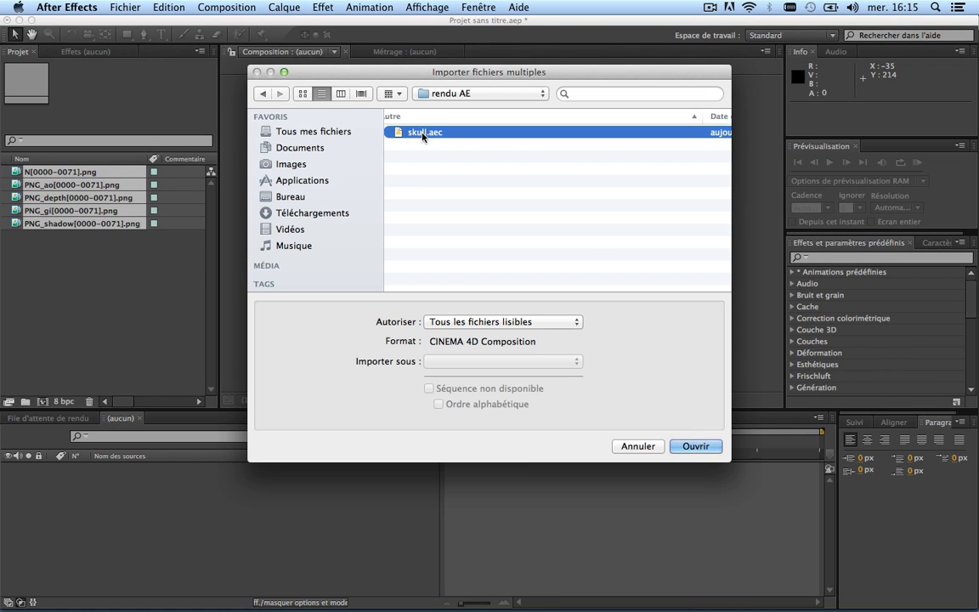
{"action": "left_click", "coordinate": [639, 447]}
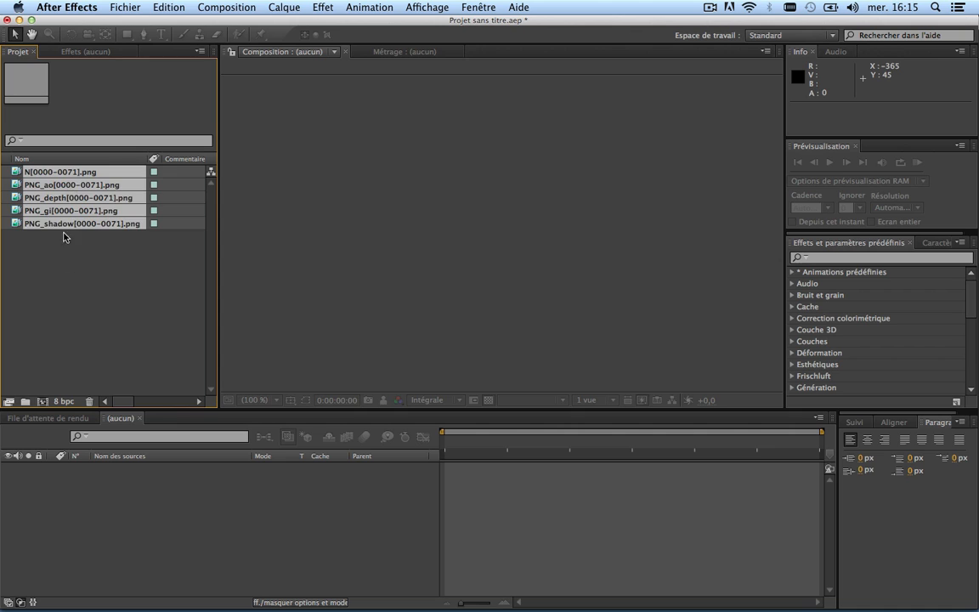
Create a new composition from the N[0000-0071].png sequence.
{"action": "left_click", "coordinate": [65, 237]}
{"action": "left_click", "coordinate": [68, 172]}
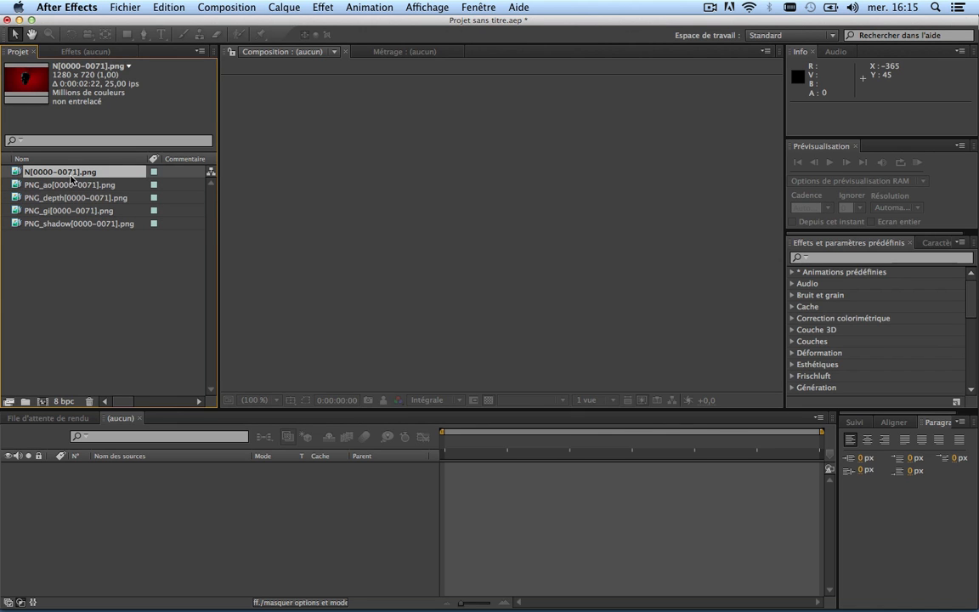
{"action": "left_click_drag", "start_coordinate": [73, 175], "coordinate": [101, 496]}
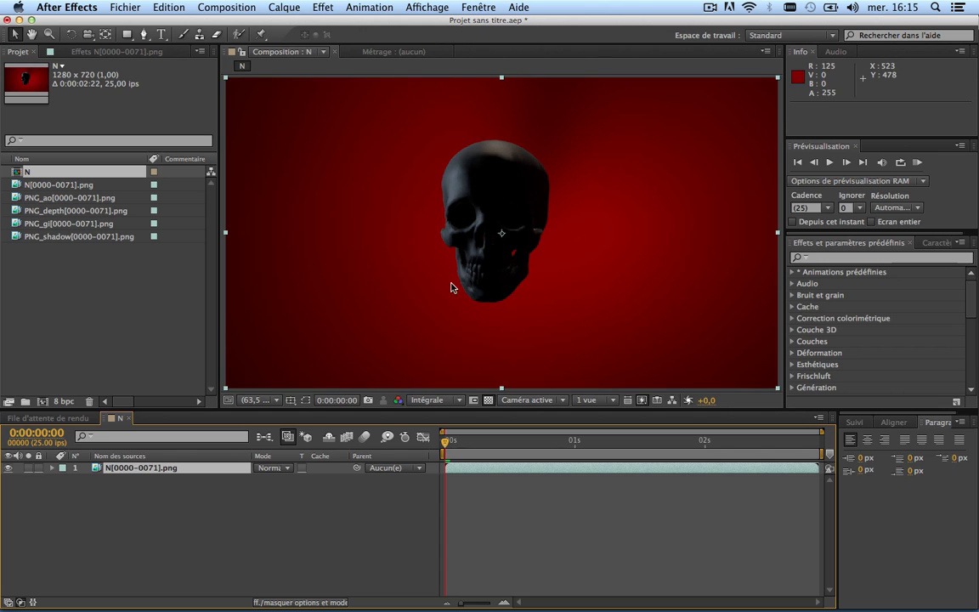
Preview the skull animation in the N composition and return the playhead to the start.
{"action": "key", "text": "space"}
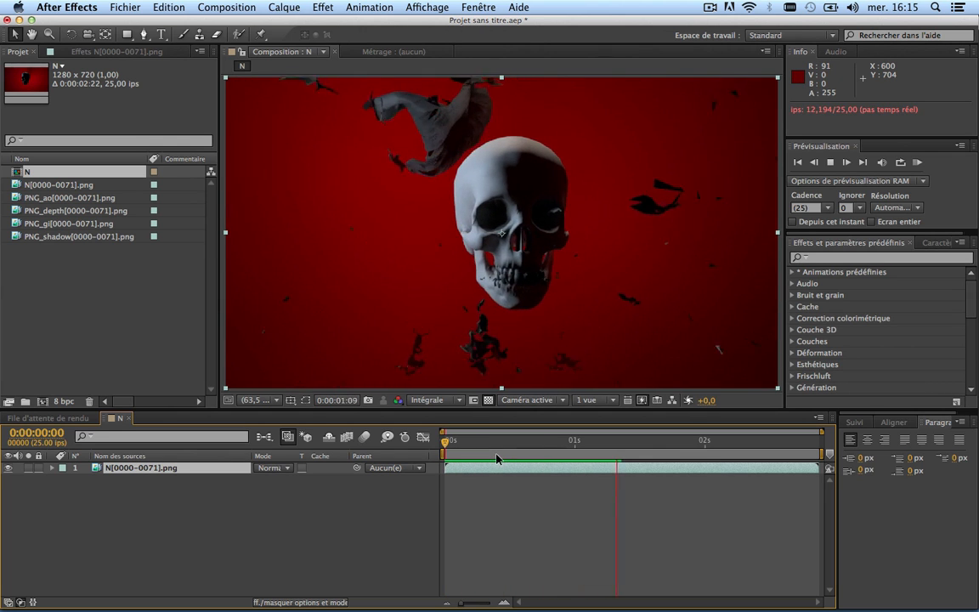
{"action": "left_click_drag", "start_coordinate": [529, 444], "coordinate": [444, 435]}
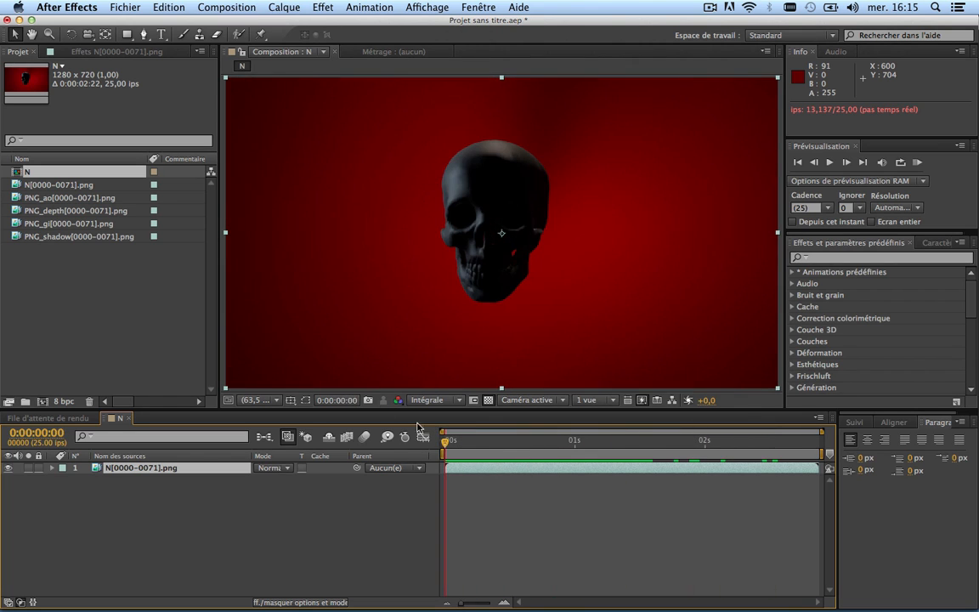
{"action": "left_click", "coordinate": [255, 400]}
{"action": "left_click", "coordinate": [280, 408]}
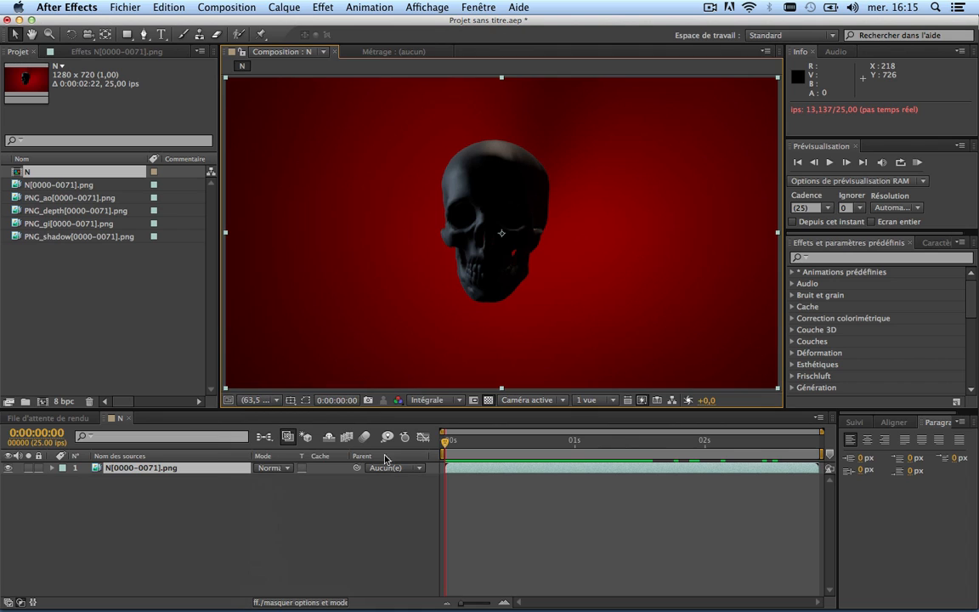
Add the PNG_ao sequence above the N layer and set its blending mode to Produit.
{"action": "left_click", "coordinate": [79, 198]}
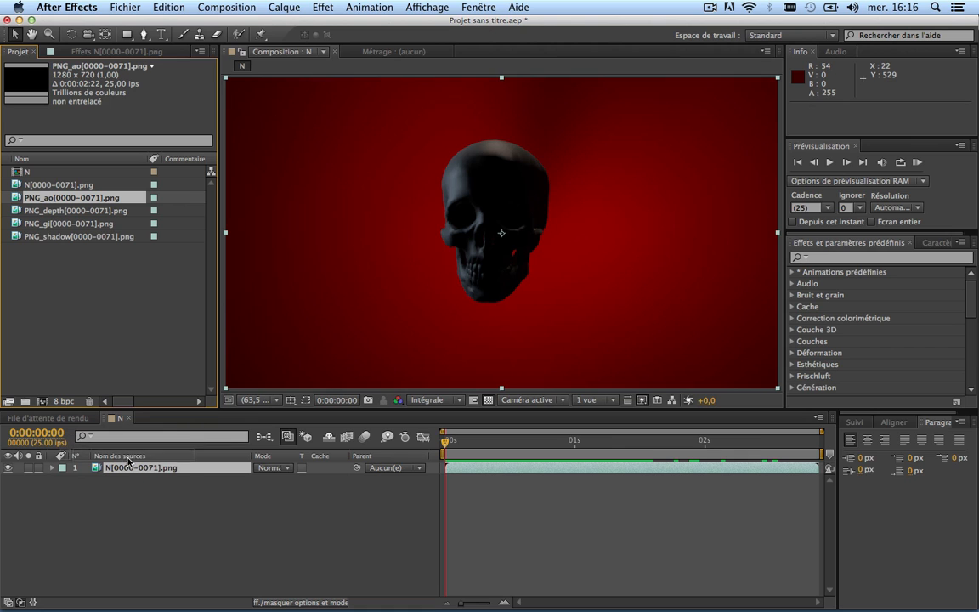
{"action": "left_click_drag", "start_coordinate": [127, 461], "coordinate": [129, 464]}
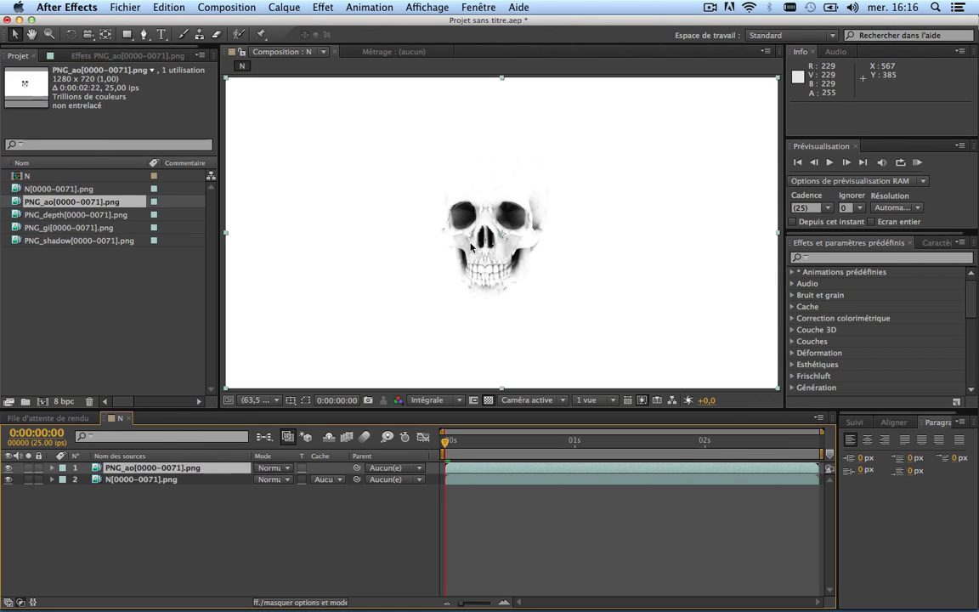
{"action": "left_click", "coordinate": [280, 468]}
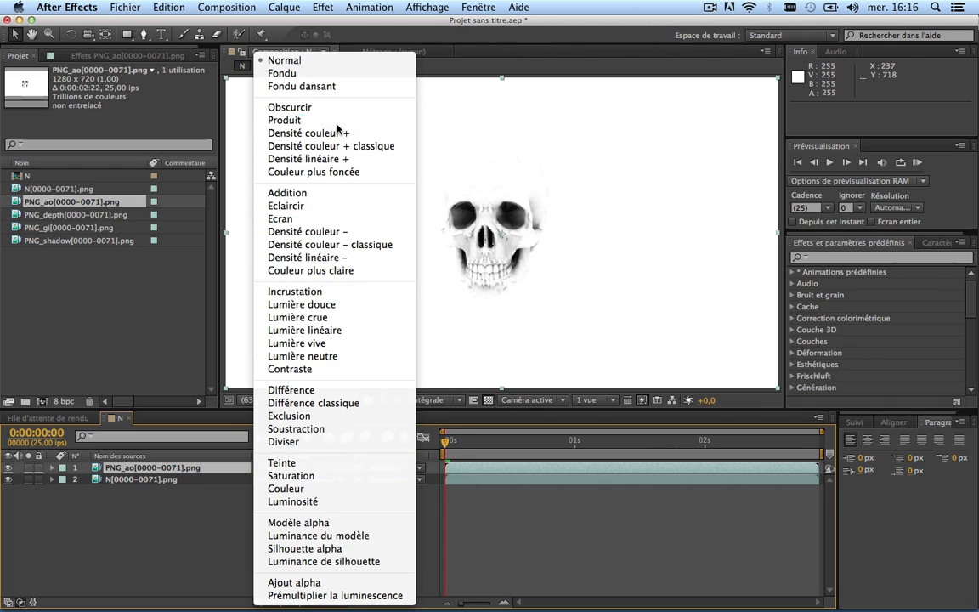
{"action": "left_click", "coordinate": [297, 120]}
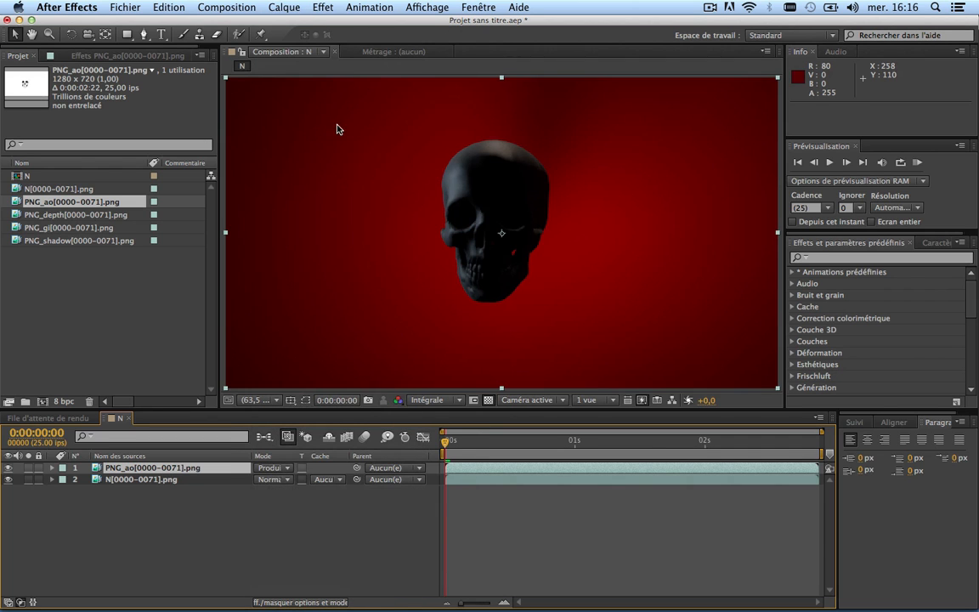
Compare the skull close up at 0:00:00:18 with the PNG_ao layer hidden and shown.
{"action": "left_click", "coordinate": [536, 439]}
{"action": "scroll", "coordinate": [527, 263], "scroll_direction": "up", "scroll_amount": 3}
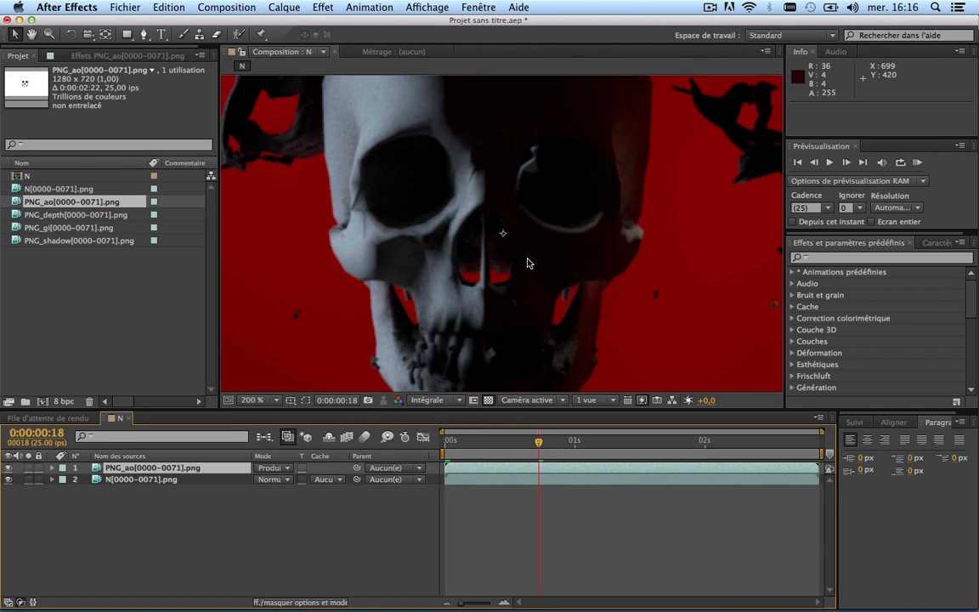
{"action": "left_click", "coordinate": [9, 468]}
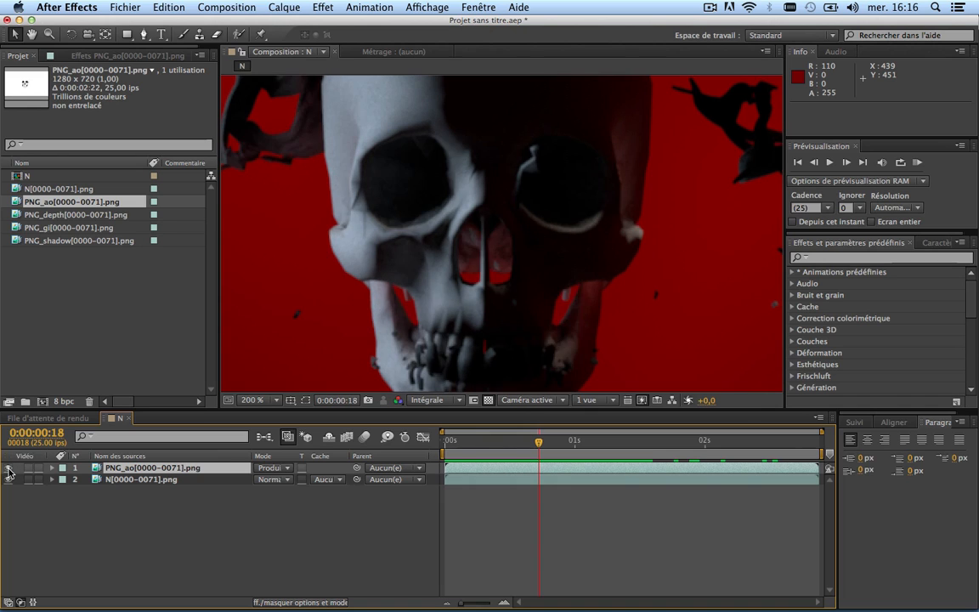
{"action": "left_click", "coordinate": [8, 469]}
{"action": "left_click", "coordinate": [9, 468]}
{"action": "left_click", "coordinate": [9, 468]}
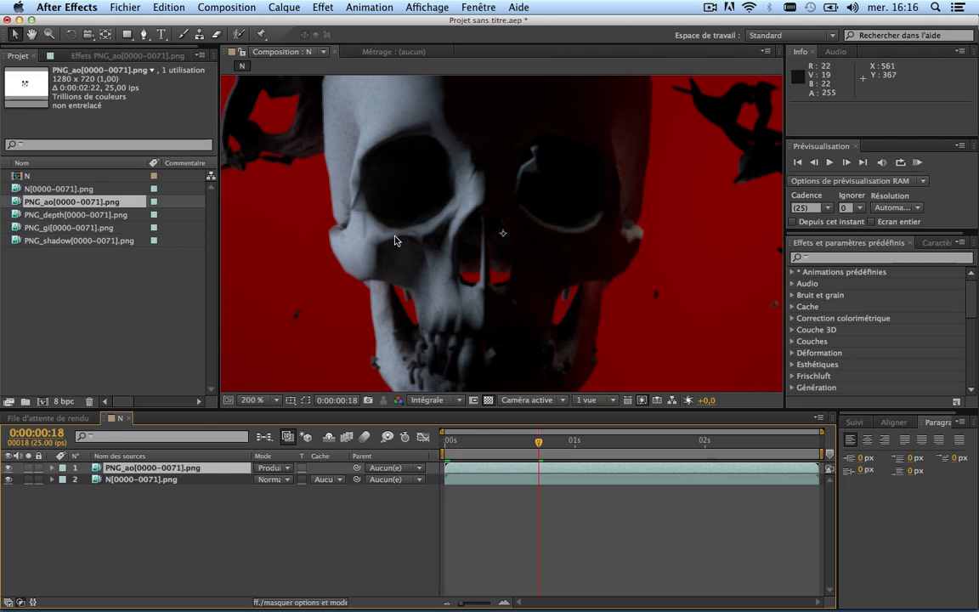
{"action": "left_click", "coordinate": [8, 468]}
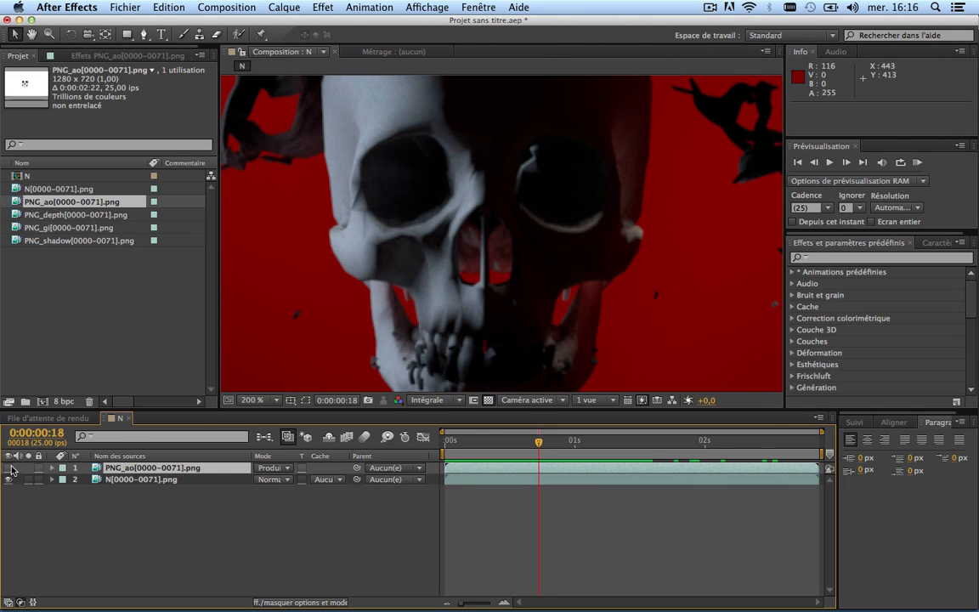
{"action": "left_click", "coordinate": [9, 468]}
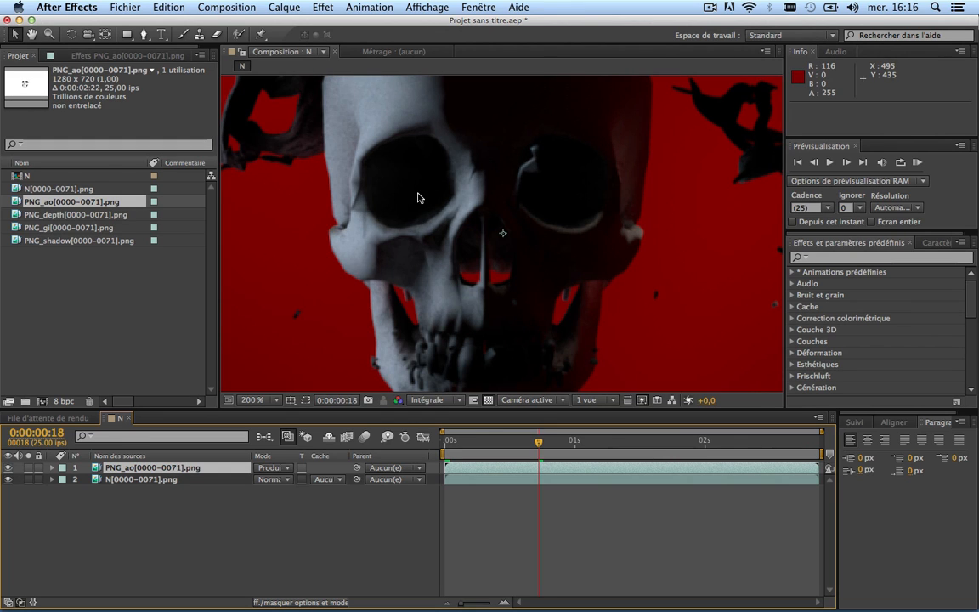
{"action": "scroll", "coordinate": [418, 257], "scroll_direction": "down", "scroll_amount": 1}
{"action": "scroll", "coordinate": [418, 258], "scroll_direction": "up", "scroll_amount": 1}
{"action": "scroll", "coordinate": [418, 257], "scroll_direction": "down", "scroll_amount": 1}
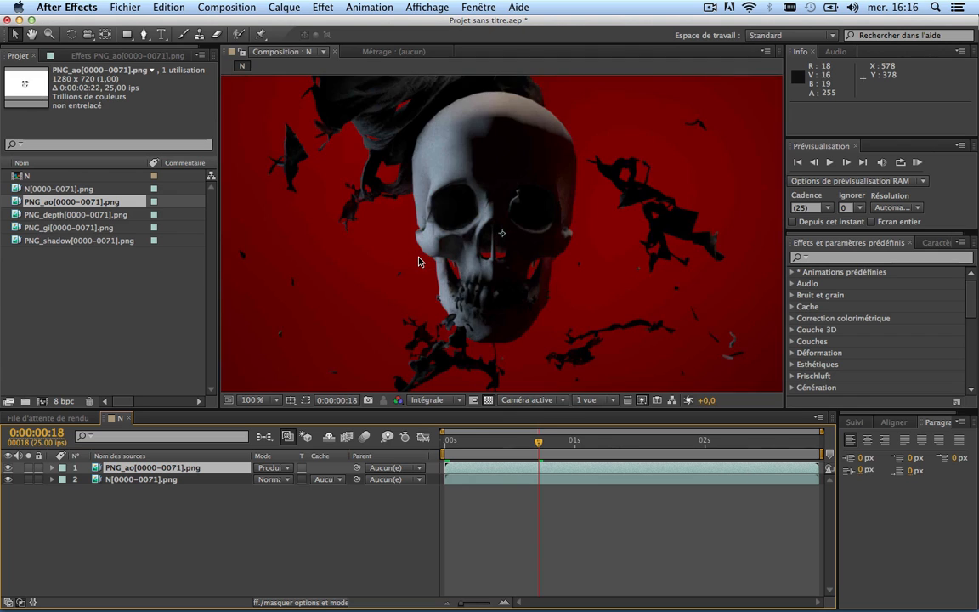
Try lowering the PNG_ao layer's opacity to 40% and undo the change.
{"action": "left_click", "coordinate": [52, 468]}
{"action": "left_click", "coordinate": [63, 480]}
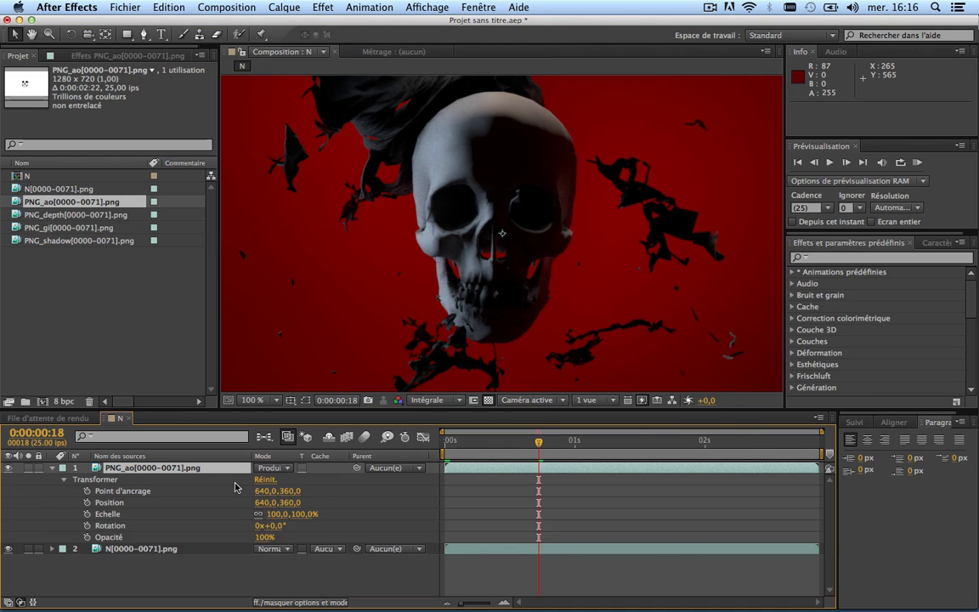
{"action": "left_click_drag", "start_coordinate": [265, 537], "coordinate": [196, 532]}
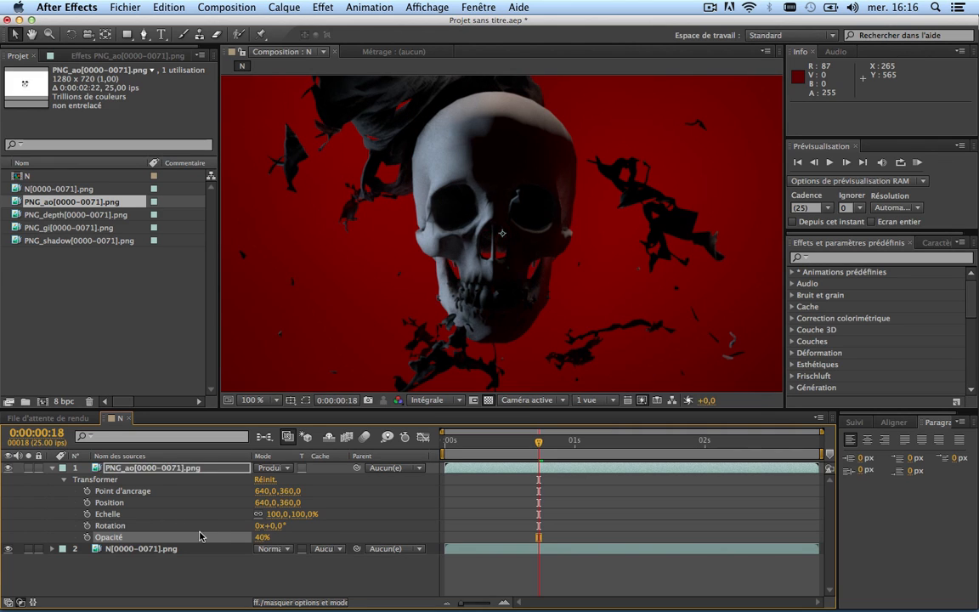
{"action": "key", "text": "super+z"}
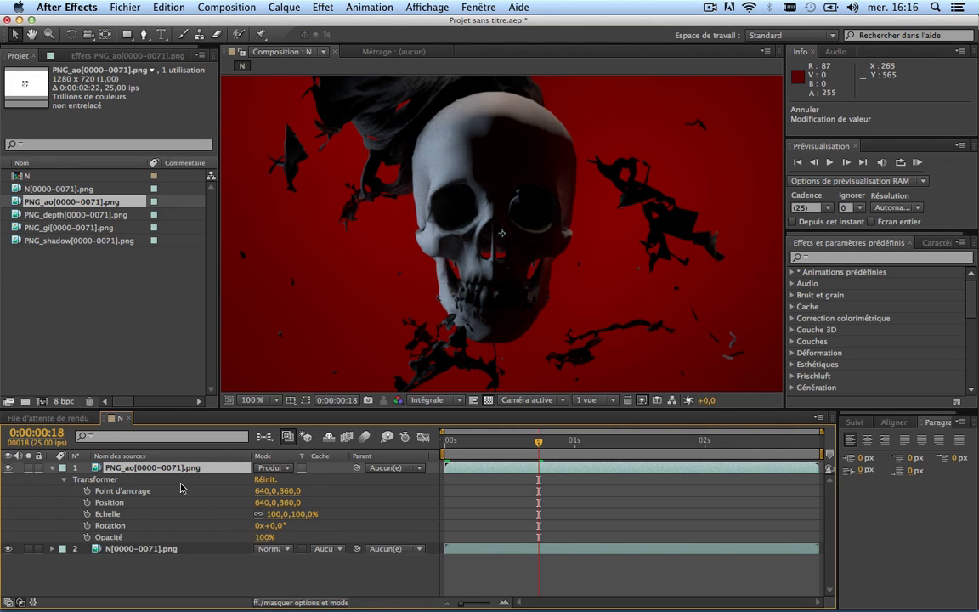
Set the PNG_ao layer's opacity to 80% and check the skull with the layer hidden and shown.
{"action": "left_click", "coordinate": [263, 538]}
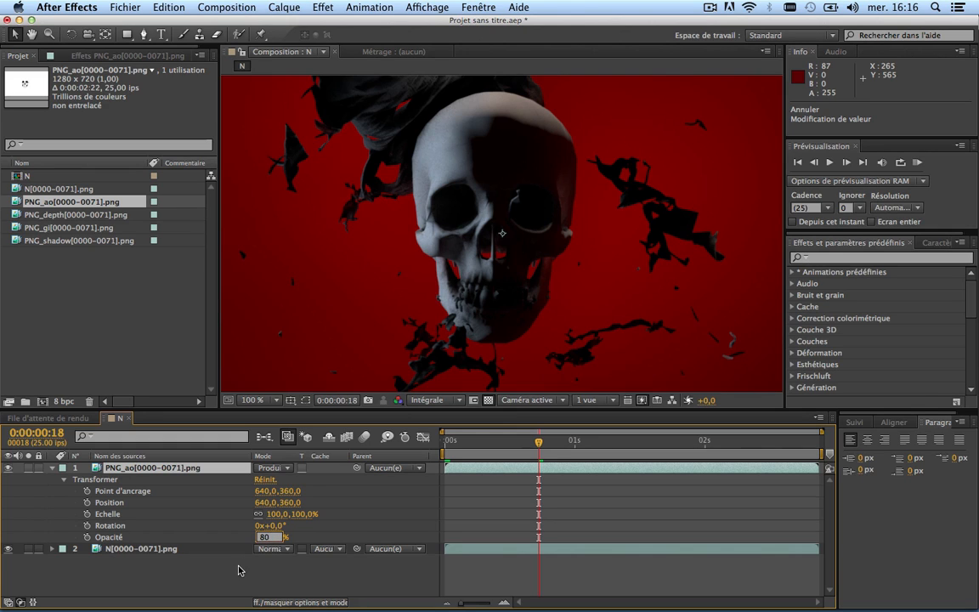
{"action": "type", "text": "80"}
{"action": "key", "text": "Return"}
{"action": "left_click", "coordinate": [53, 468]}
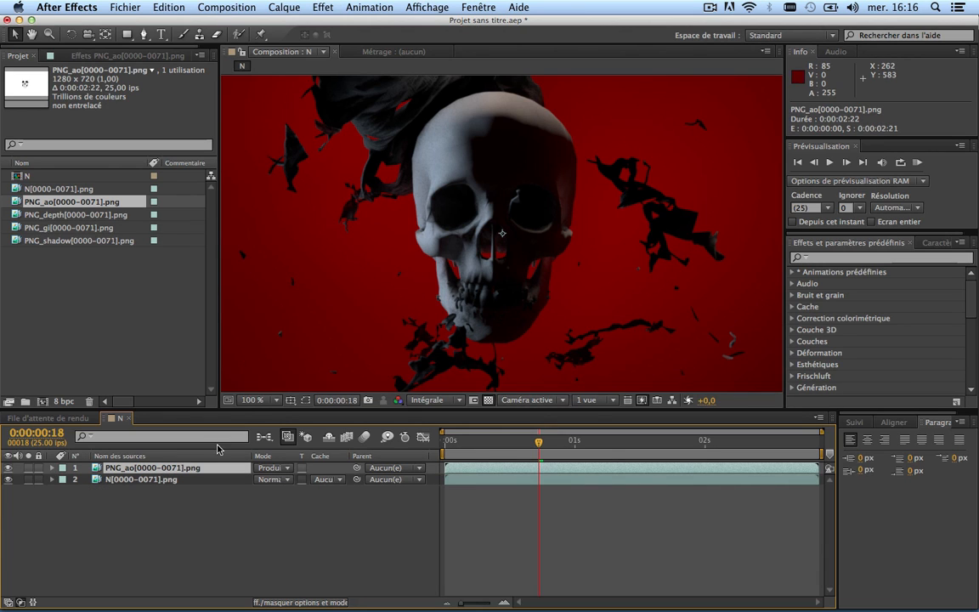
{"action": "left_click", "coordinate": [9, 467]}
{"action": "left_click", "coordinate": [8, 467]}
Add the PNG_gi sequence above the PNG_ao layer, trying Produit and Incrustation before setting its blending mode to Addition.
{"action": "left_click_drag", "start_coordinate": [77, 229], "coordinate": [178, 467]}
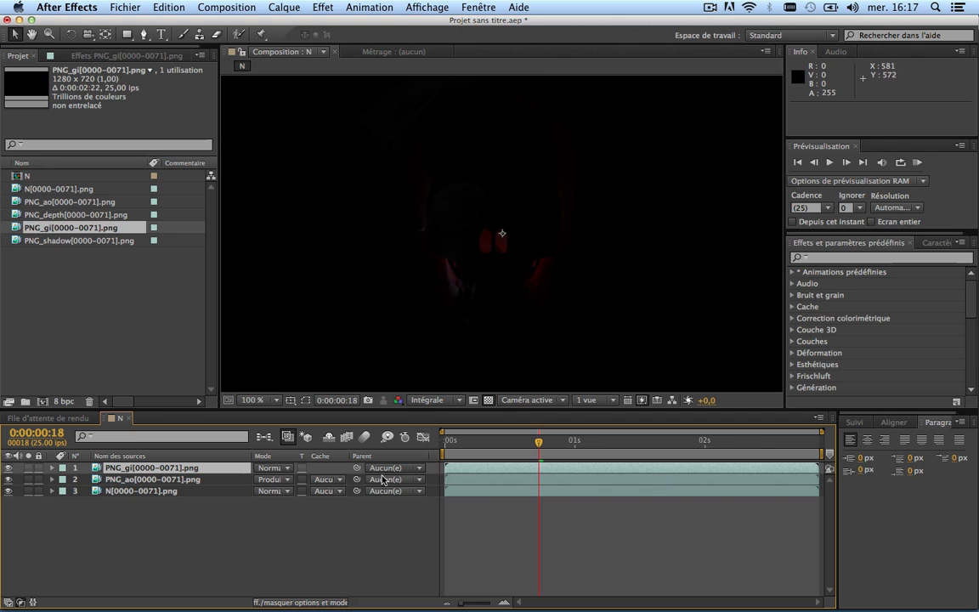
{"action": "left_click", "coordinate": [290, 468]}
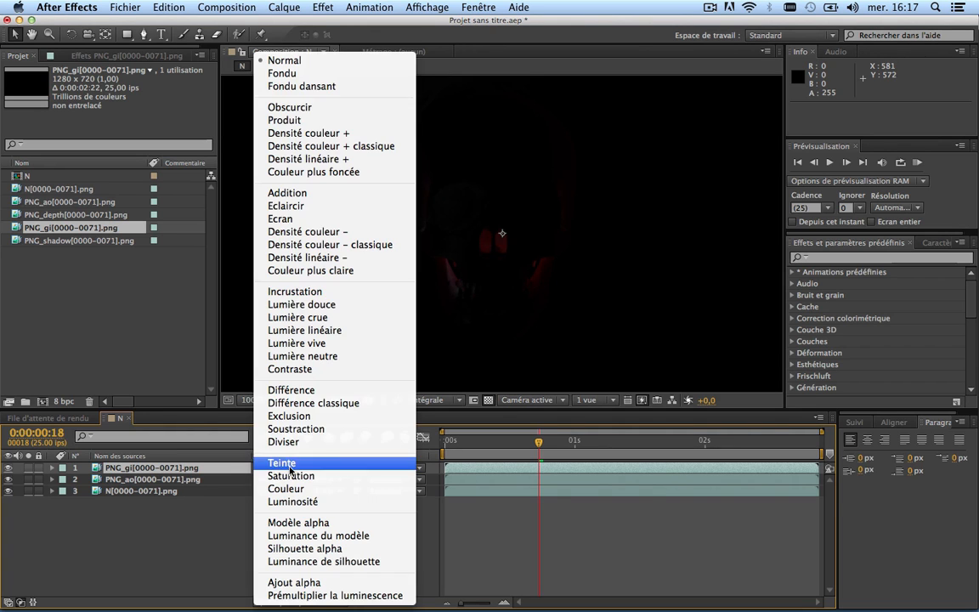
{"action": "left_click", "coordinate": [366, 127]}
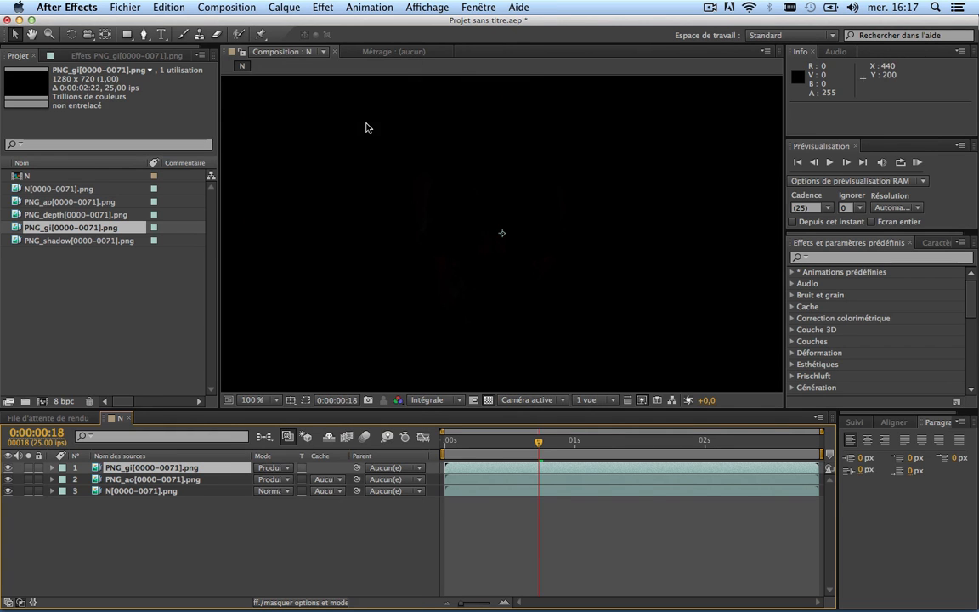
{"action": "left_click", "coordinate": [291, 468]}
{"action": "left_click", "coordinate": [272, 275]}
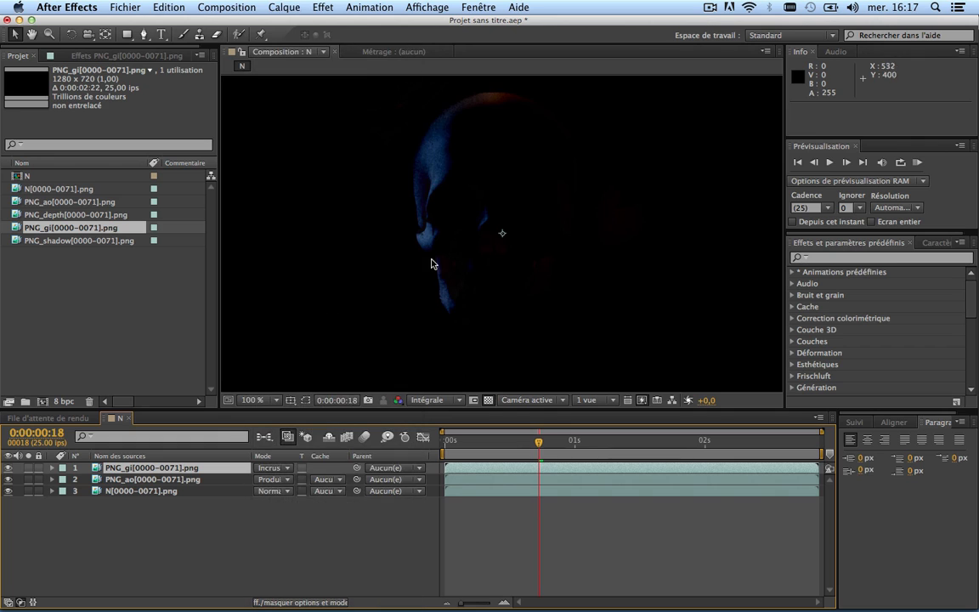
{"action": "left_click", "coordinate": [291, 469]}
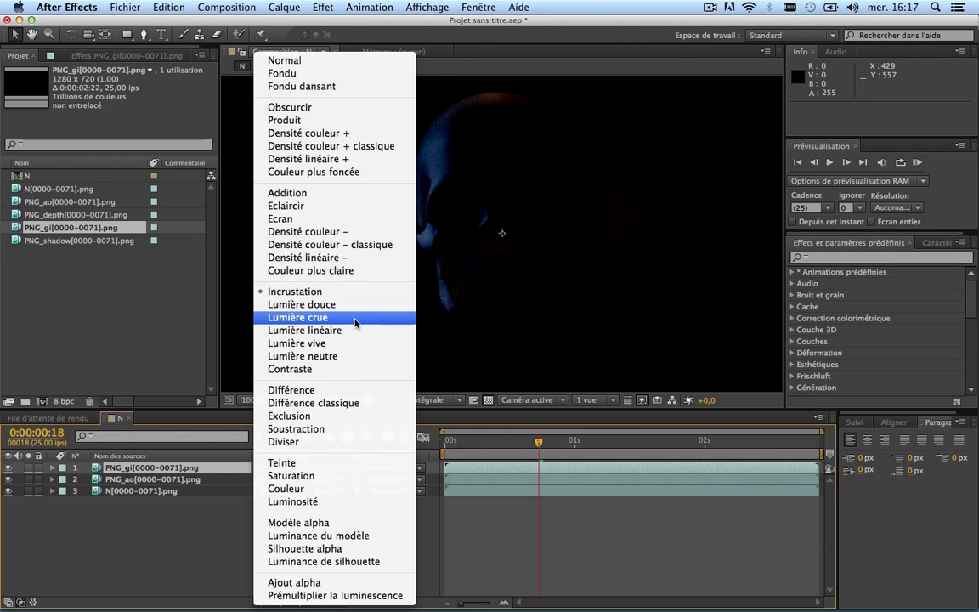
{"action": "left_click", "coordinate": [359, 193]}
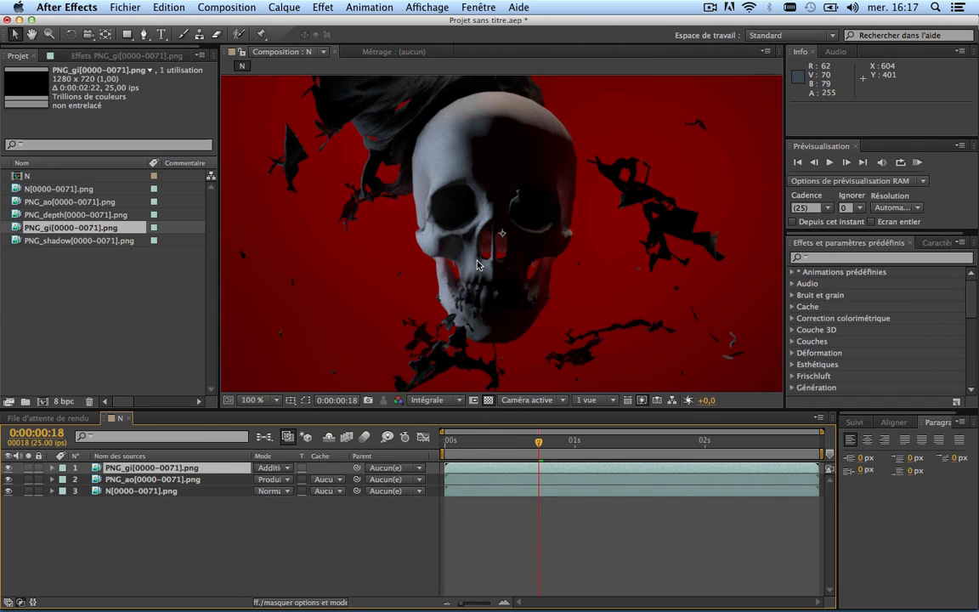
Compare the skull's eye sockets and nasal cavity close up with the PNG_gi layer hidden and shown.
{"action": "scroll", "coordinate": [477, 264], "scroll_direction": "up", "scroll_amount": 2}
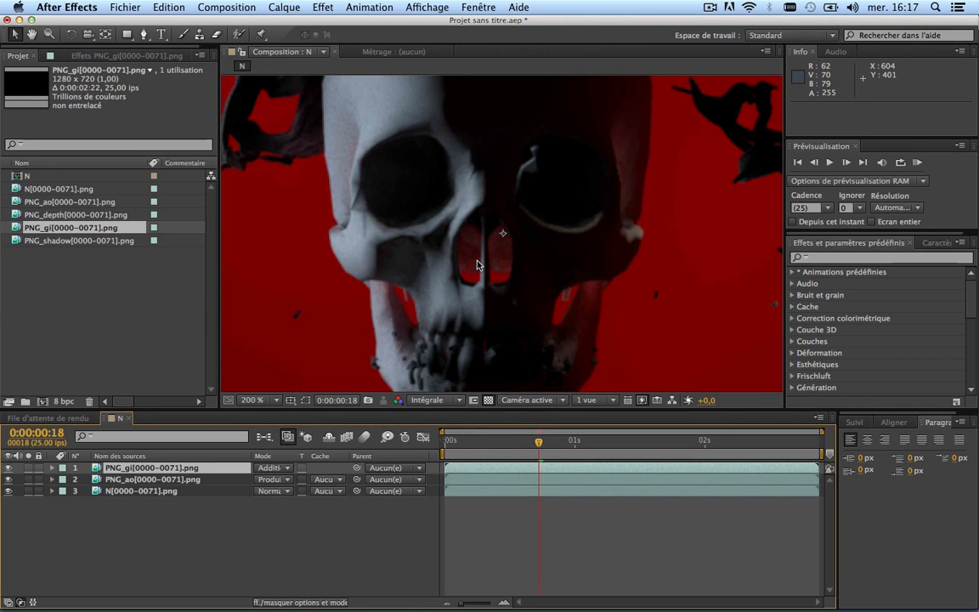
{"action": "key", "text": "h"}
{"action": "left_click_drag", "start_coordinate": [477, 265], "coordinate": [499, 295]}
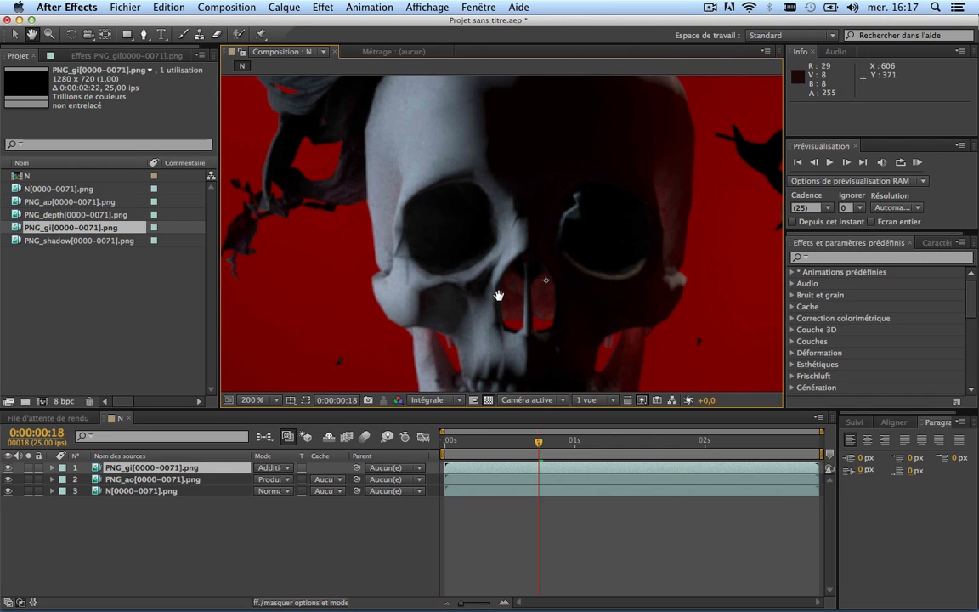
{"action": "key", "text": "v"}
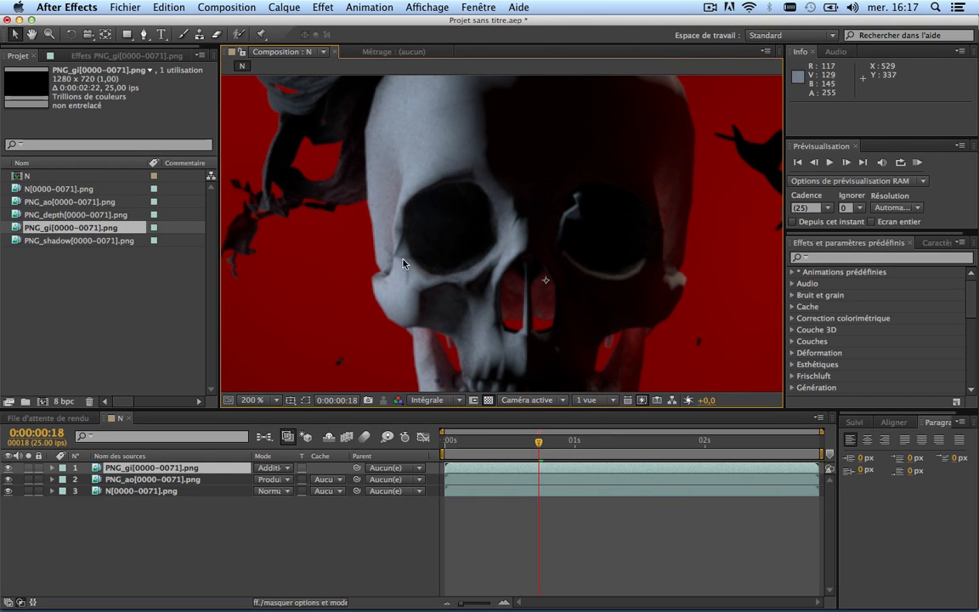
{"action": "left_click", "coordinate": [8, 468]}
{"action": "left_click", "coordinate": [9, 469]}
{"action": "left_click", "coordinate": [8, 468]}
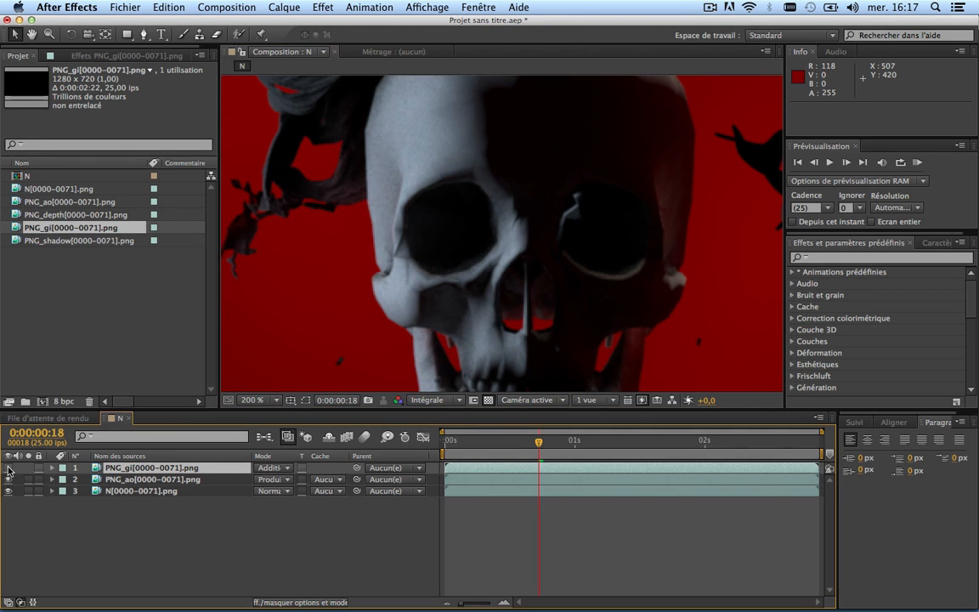
{"action": "left_click", "coordinate": [9, 468]}
{"action": "left_click", "coordinate": [9, 468]}
{"action": "left_click", "coordinate": [8, 468]}
{"action": "left_click", "coordinate": [9, 469]}
{"action": "left_click", "coordinate": [9, 468]}
{"action": "left_click", "coordinate": [8, 468]}
{"action": "left_click", "coordinate": [9, 468]}
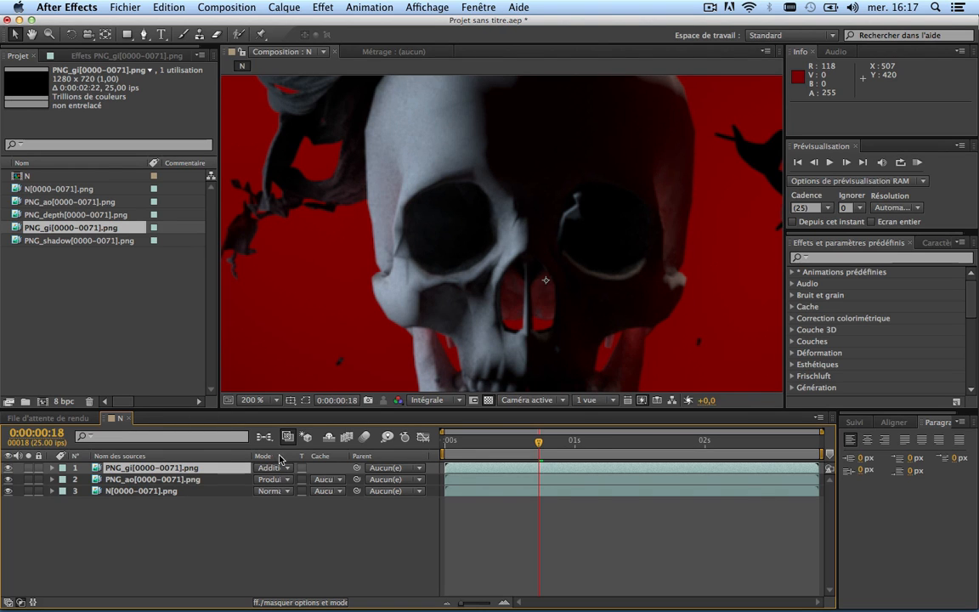
Set the PNG_gi layer's opacity to 70%.
{"action": "left_click", "coordinate": [52, 468]}
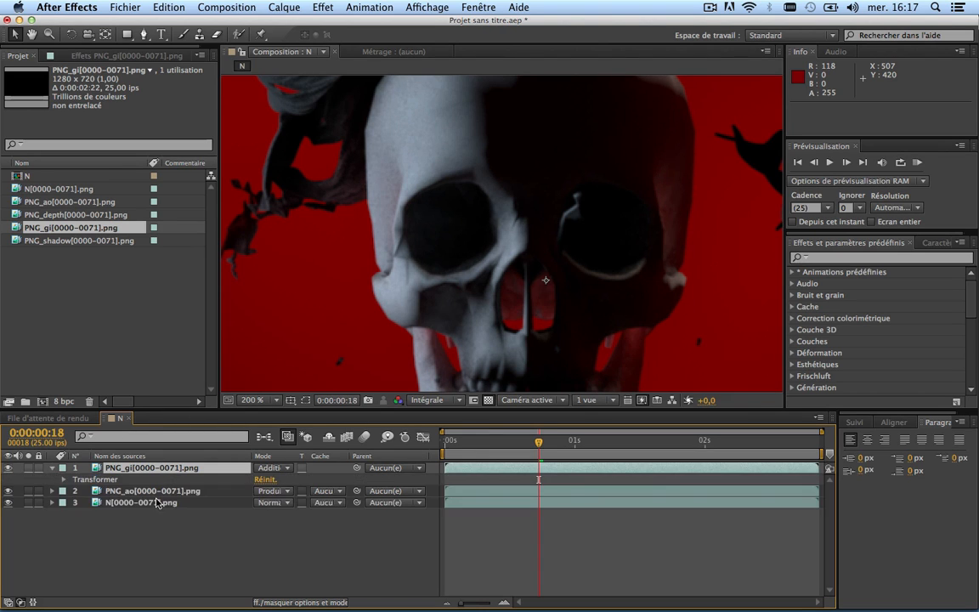
{"action": "left_click", "coordinate": [64, 479]}
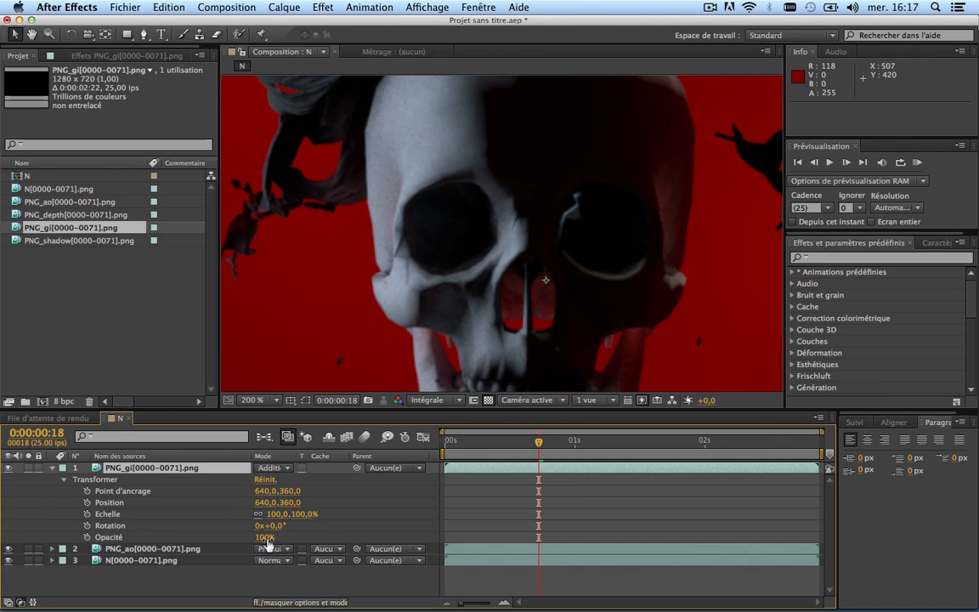
{"action": "left_click", "coordinate": [267, 539]}
{"action": "key", "text": "Return"}
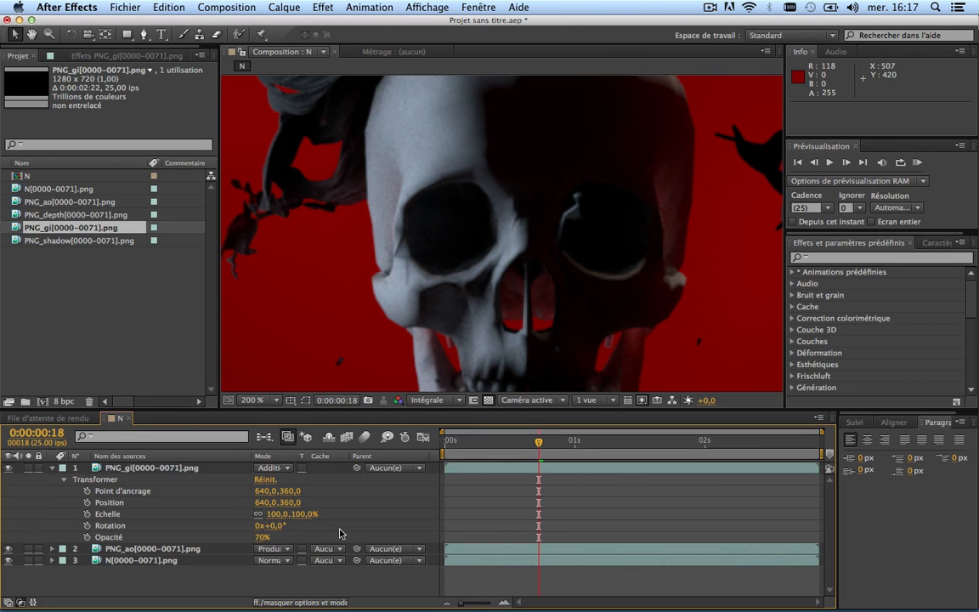
{"action": "left_click", "coordinate": [53, 468]}
Add the PNG_shadow sequence above the PNG_gi layer and set its blending mode to Produit.
{"action": "left_click_drag", "start_coordinate": [82, 241], "coordinate": [119, 467]}
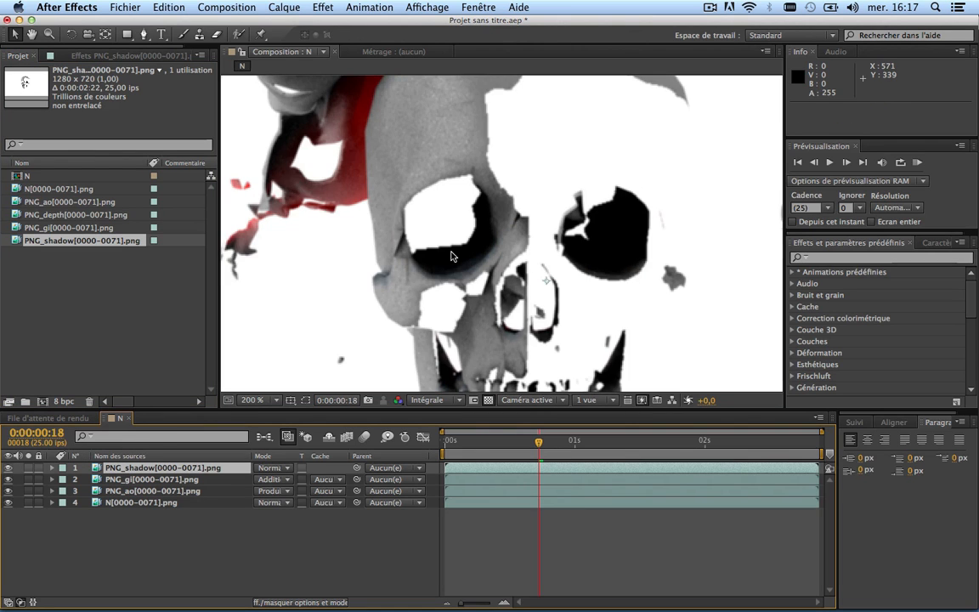
{"action": "scroll", "coordinate": [453, 256], "scroll_direction": "down", "scroll_amount": 1}
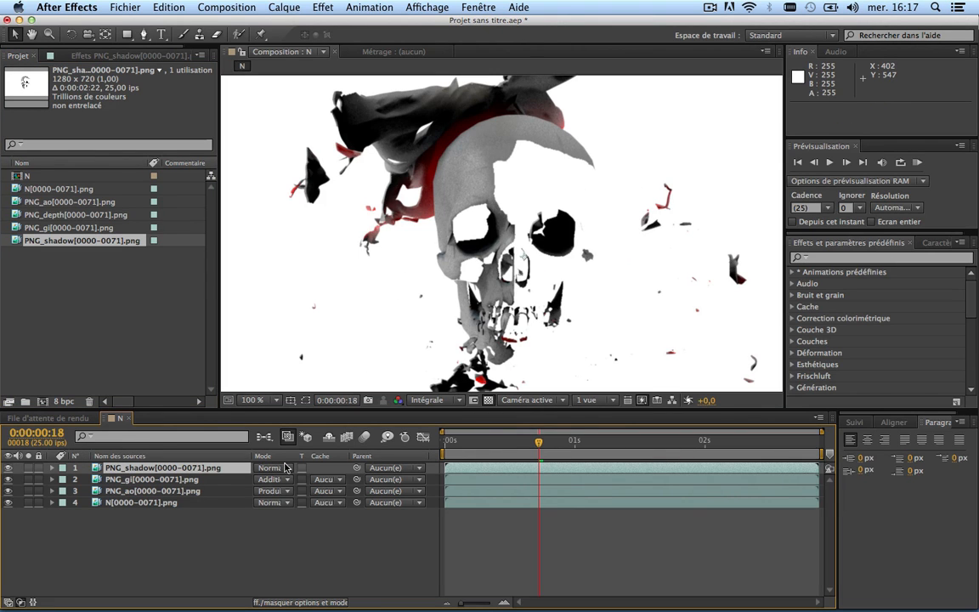
{"action": "left_click", "coordinate": [285, 466]}
{"action": "left_click", "coordinate": [297, 120]}
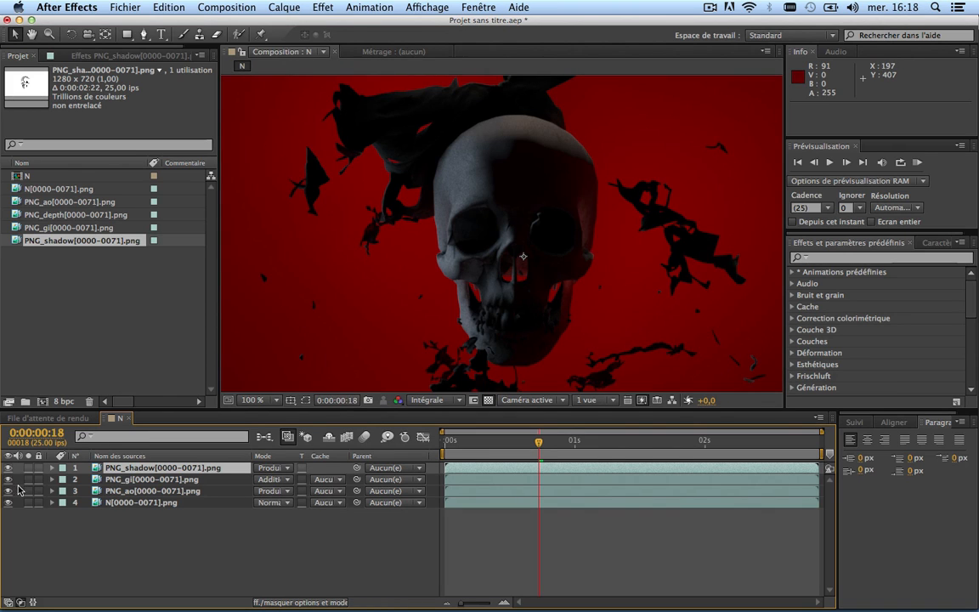
Compare the whole skull image with the PNG_shadow layer hidden and shown.
{"action": "left_click", "coordinate": [10, 469]}
{"action": "left_click", "coordinate": [10, 468]}
{"action": "left_click", "coordinate": [11, 468]}
{"action": "left_click", "coordinate": [11, 469]}
{"action": "left_click", "coordinate": [10, 468]}
{"action": "left_click", "coordinate": [10, 468]}
{"action": "left_click", "coordinate": [10, 469]}
{"action": "left_click", "coordinate": [10, 468]}
Lower the PNG_shadow layer's opacity to 25% and check the image with the layer hidden and shown.
{"action": "left_click", "coordinate": [53, 469]}
{"action": "left_click", "coordinate": [64, 480]}
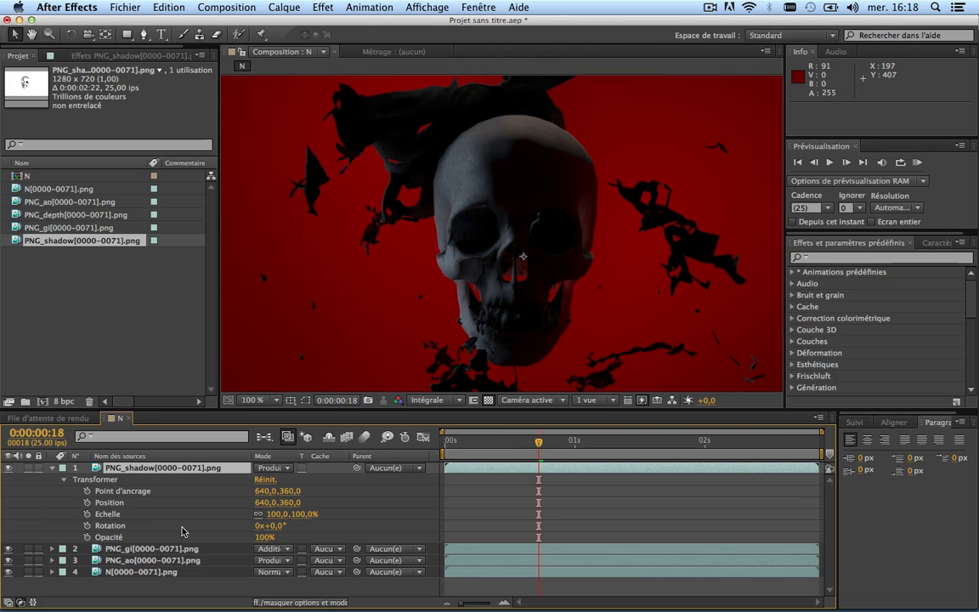
{"action": "left_click_drag", "start_coordinate": [265, 537], "coordinate": [211, 531]}
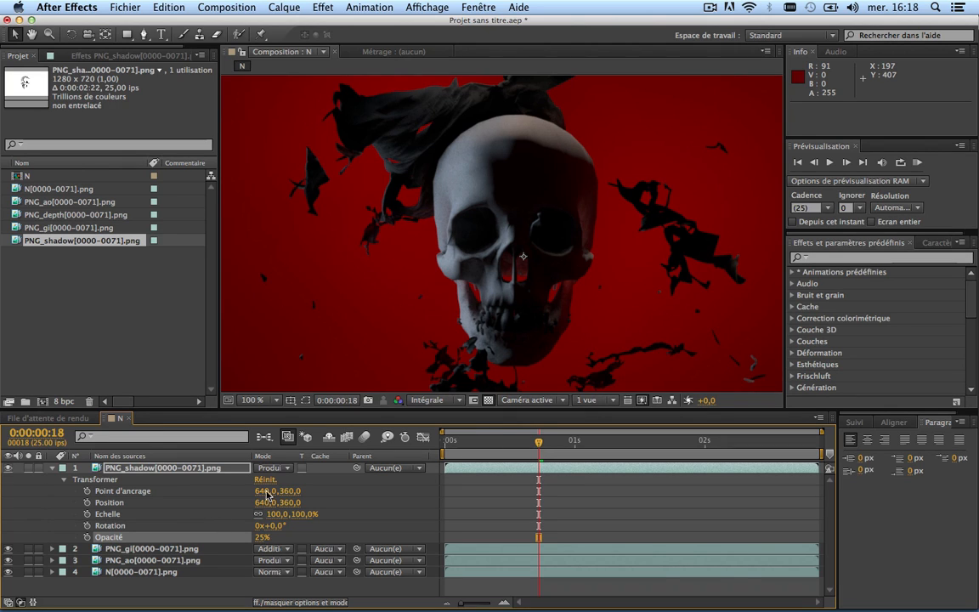
{"action": "left_click", "coordinate": [8, 469]}
{"action": "left_click", "coordinate": [8, 469]}
{"action": "left_click", "coordinate": [8, 469]}
{"action": "left_click", "coordinate": [8, 469]}
{"action": "left_click", "coordinate": [52, 468]}
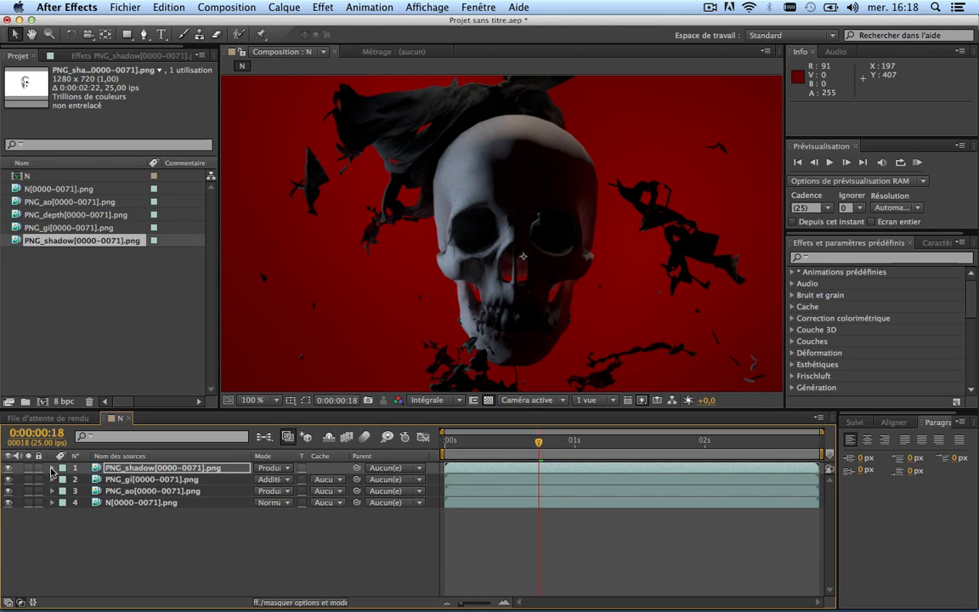
Add the PNG_depth sequence above PNG_shadow in Incrustation mode and scrub the playhead to 0:00:00:03.
{"action": "left_click", "coordinate": [85, 300]}
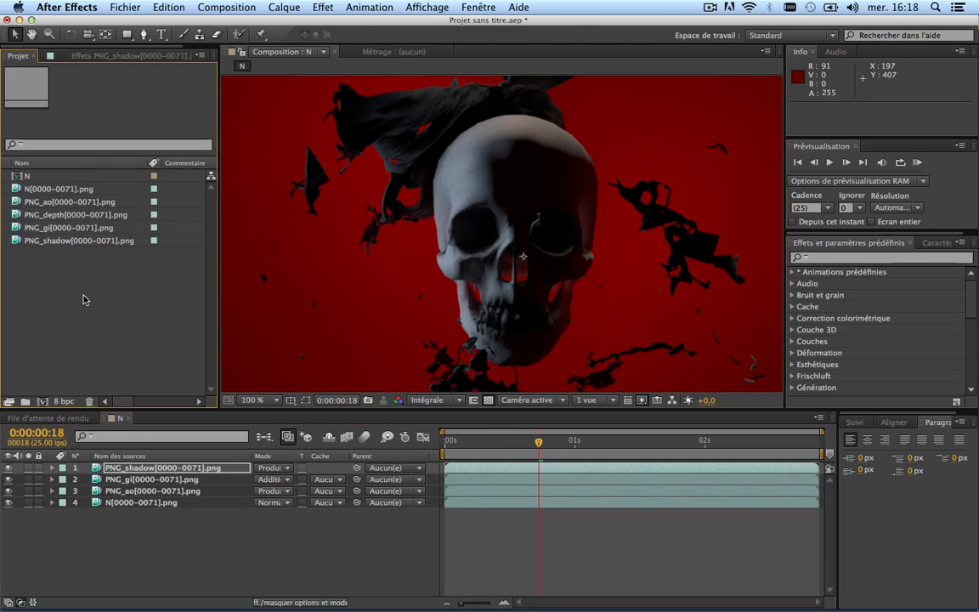
{"action": "left_click", "coordinate": [75, 216]}
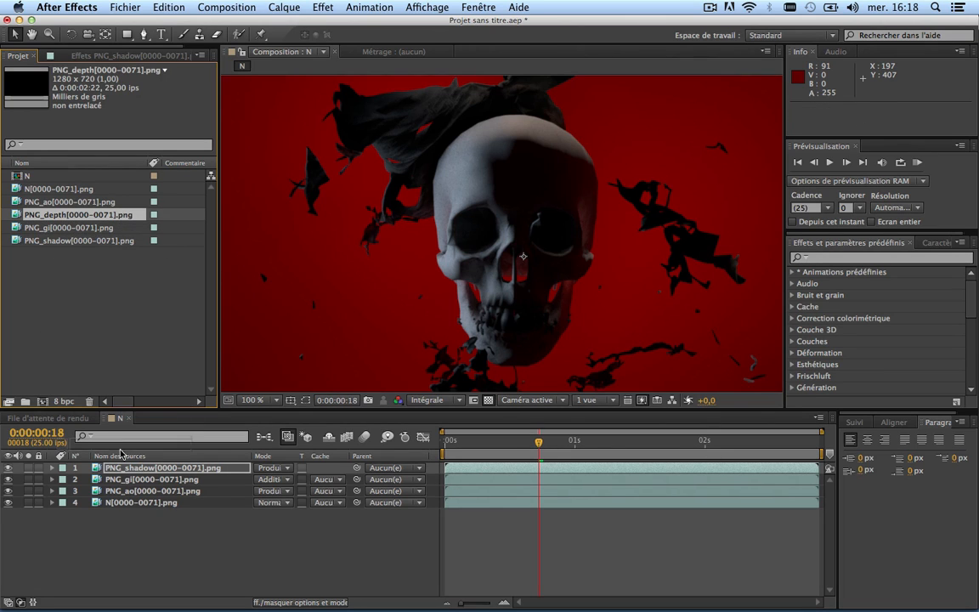
{"action": "left_click_drag", "start_coordinate": [120, 454], "coordinate": [115, 465]}
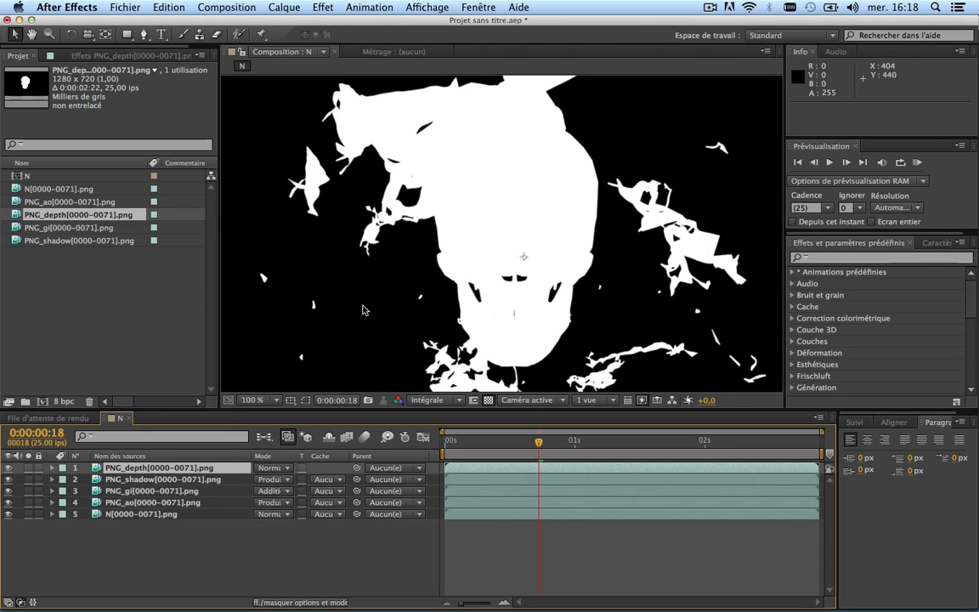
{"action": "left_click", "coordinate": [270, 467]}
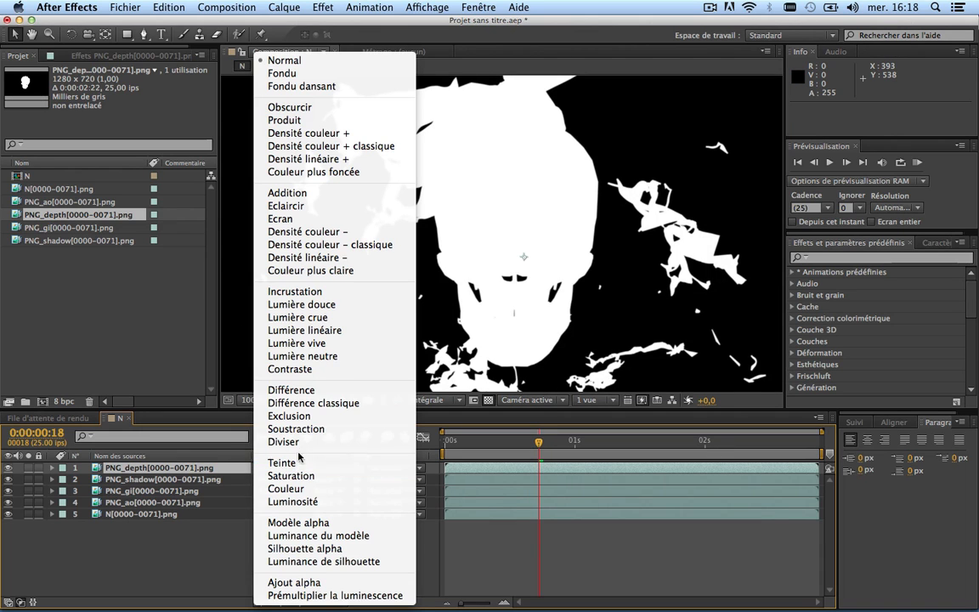
{"action": "left_click", "coordinate": [338, 294]}
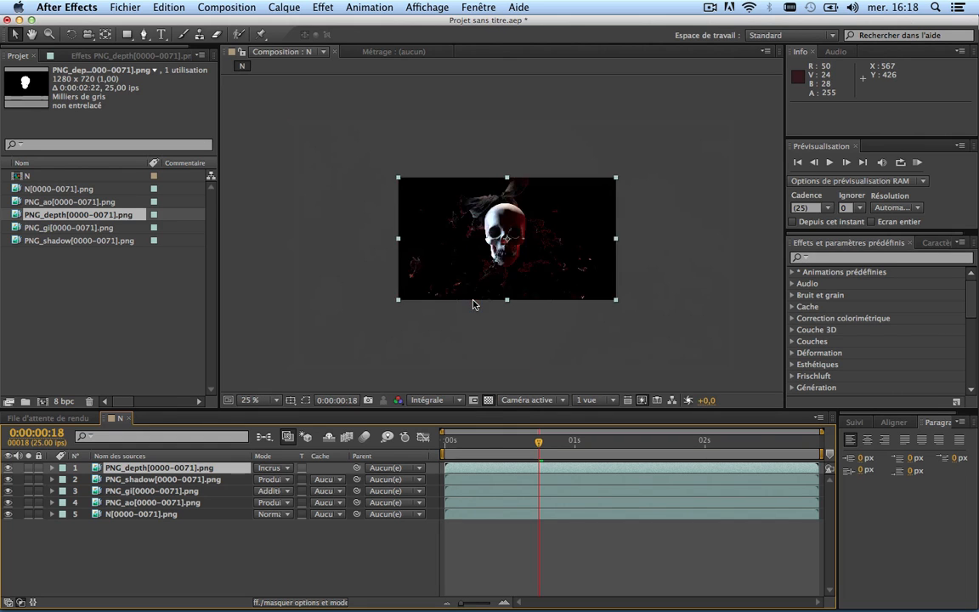
{"action": "left_click_drag", "start_coordinate": [488, 440], "coordinate": [459, 443]}
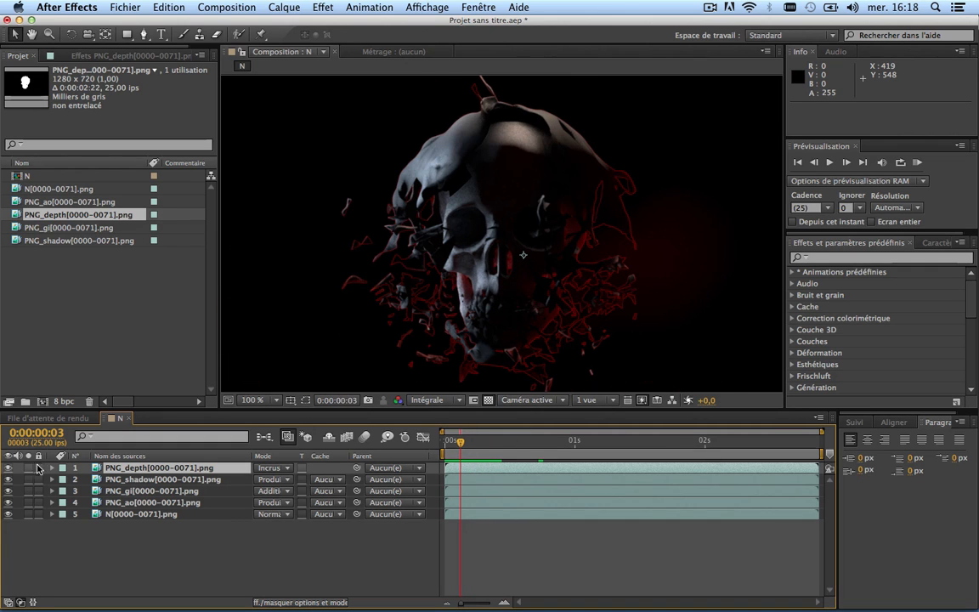
Try the Addition and Produit blending modes on the PNG_depth layer, and return it to Incrustation.
{"action": "left_click", "coordinate": [270, 468]}
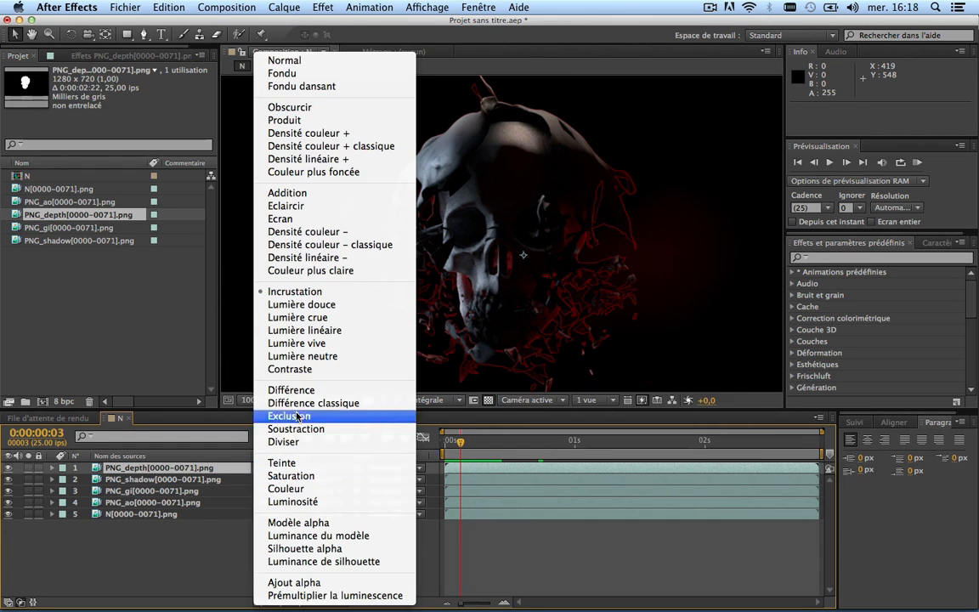
{"action": "left_click", "coordinate": [311, 193]}
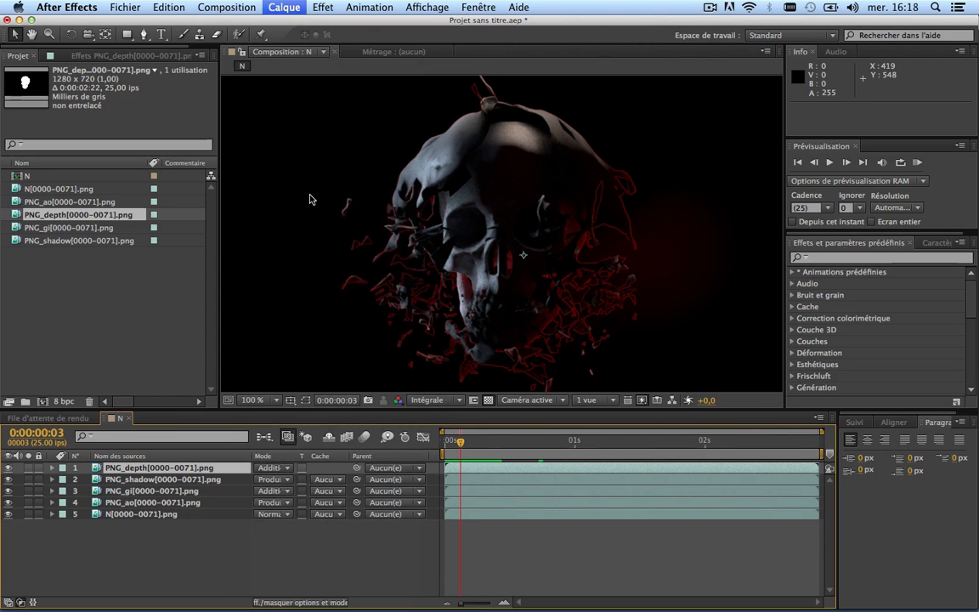
{"action": "left_click", "coordinate": [272, 468]}
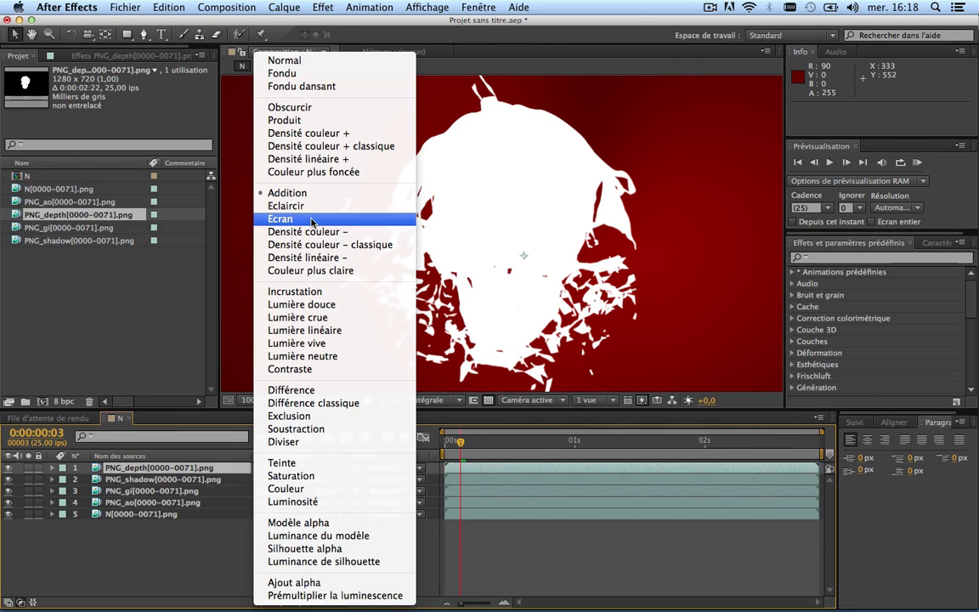
{"action": "left_click", "coordinate": [331, 123]}
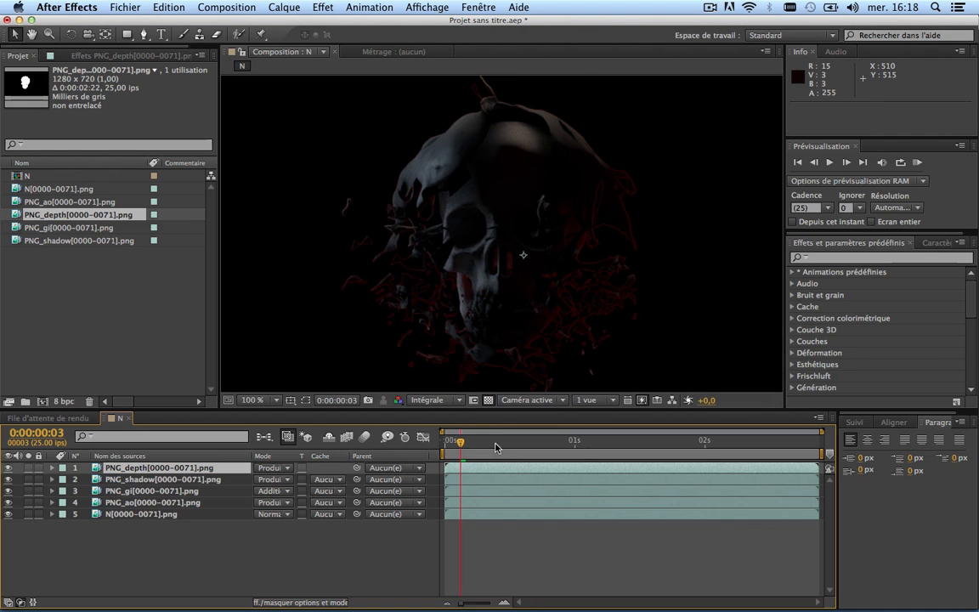
{"action": "left_click_drag", "start_coordinate": [496, 443], "coordinate": [459, 437]}
{"action": "left_click", "coordinate": [283, 467]}
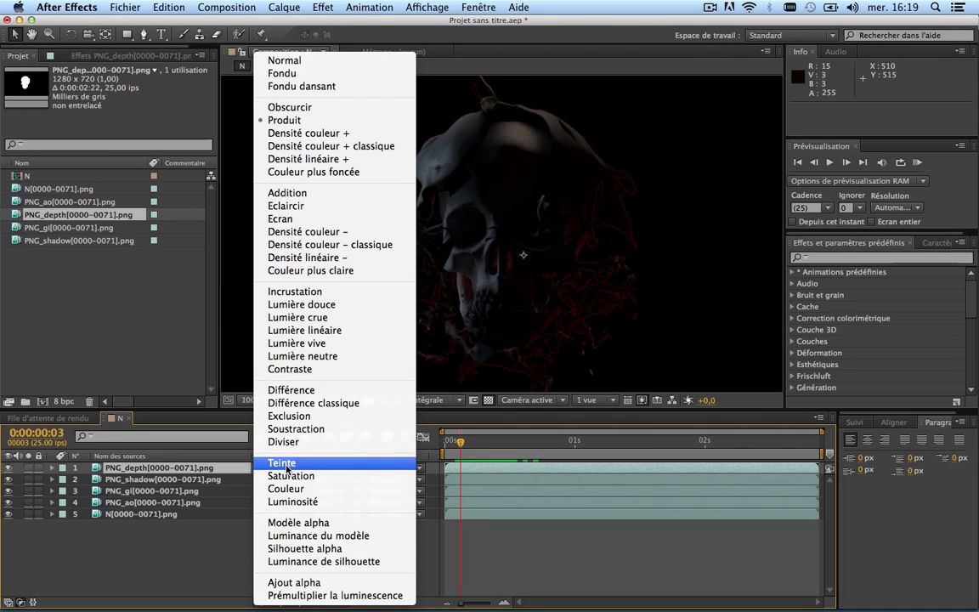
{"action": "left_click", "coordinate": [328, 291]}
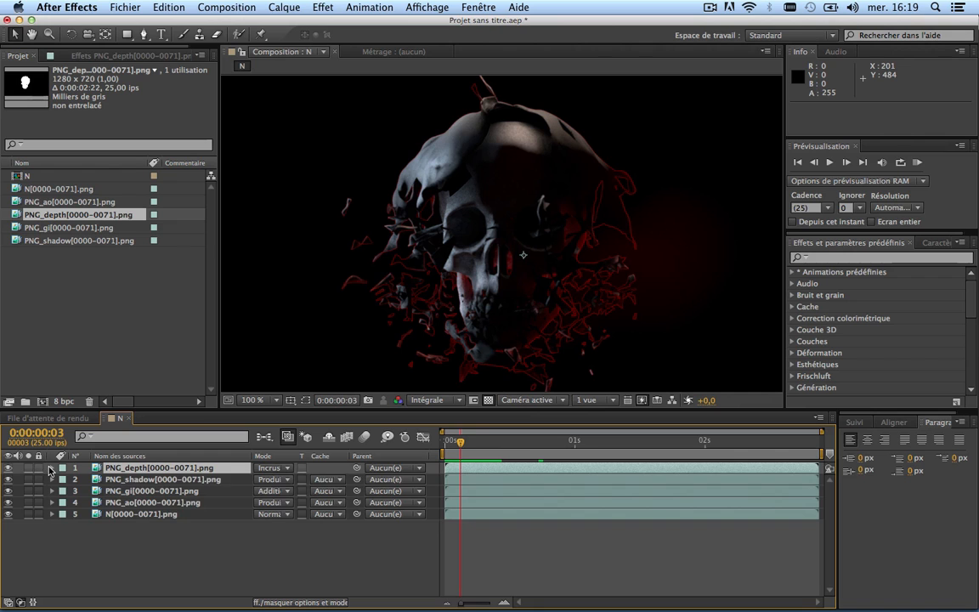
Lower the PNG_depth layer's opacity to 20% and compare the image with the layer hidden and shown.
{"action": "left_click", "coordinate": [52, 468]}
{"action": "left_click", "coordinate": [63, 479]}
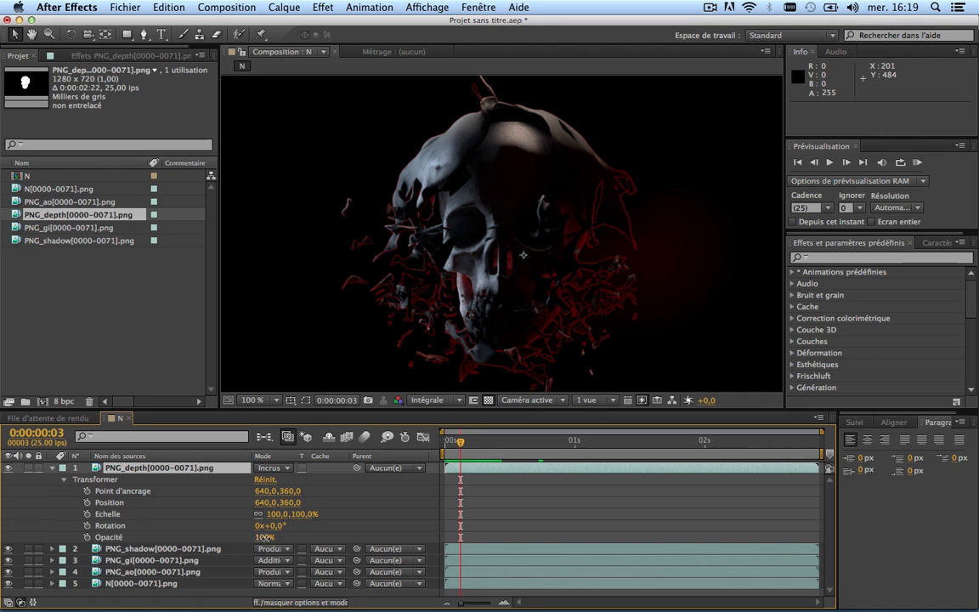
{"action": "mouse_move", "coordinate": [265, 537]}
{"action": "left_mouse_down"}
{"action": "mouse_move", "coordinate": [223, 538]}
{"action": "mouse_move", "coordinate": [274, 537]}
{"action": "left_mouse_up"}
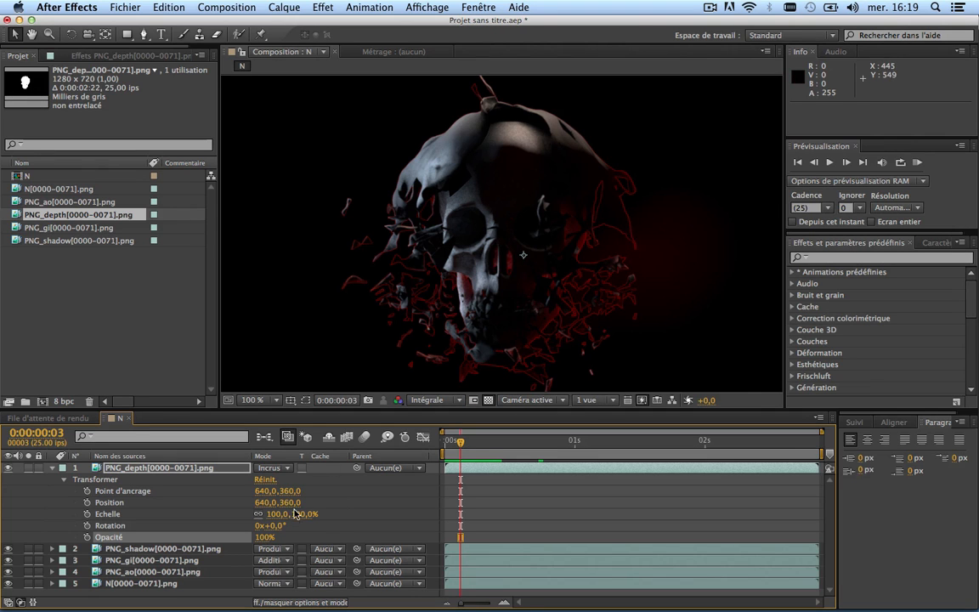
{"action": "left_click_drag", "start_coordinate": [266, 539], "coordinate": [217, 541]}
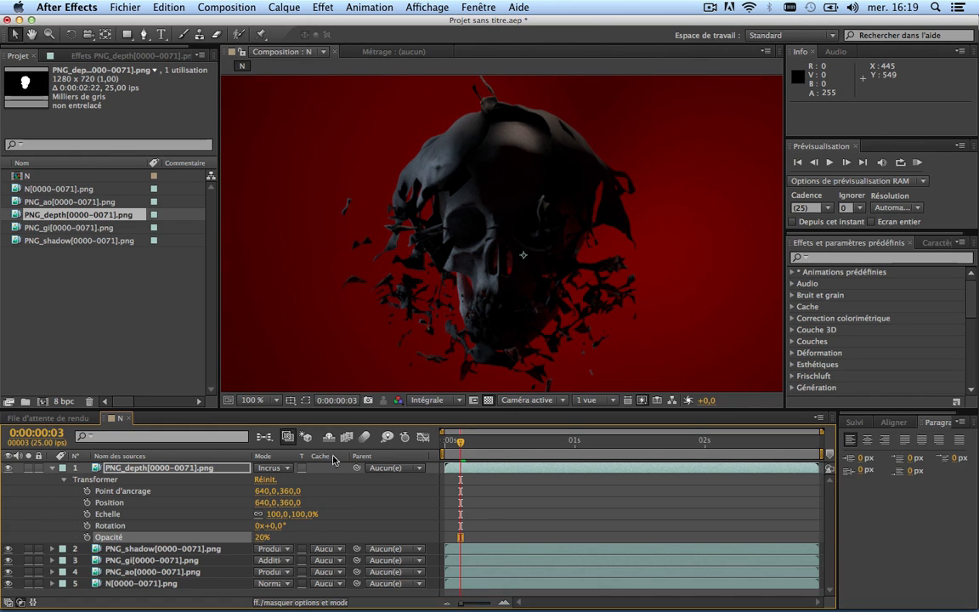
{"action": "left_click", "coordinate": [53, 468]}
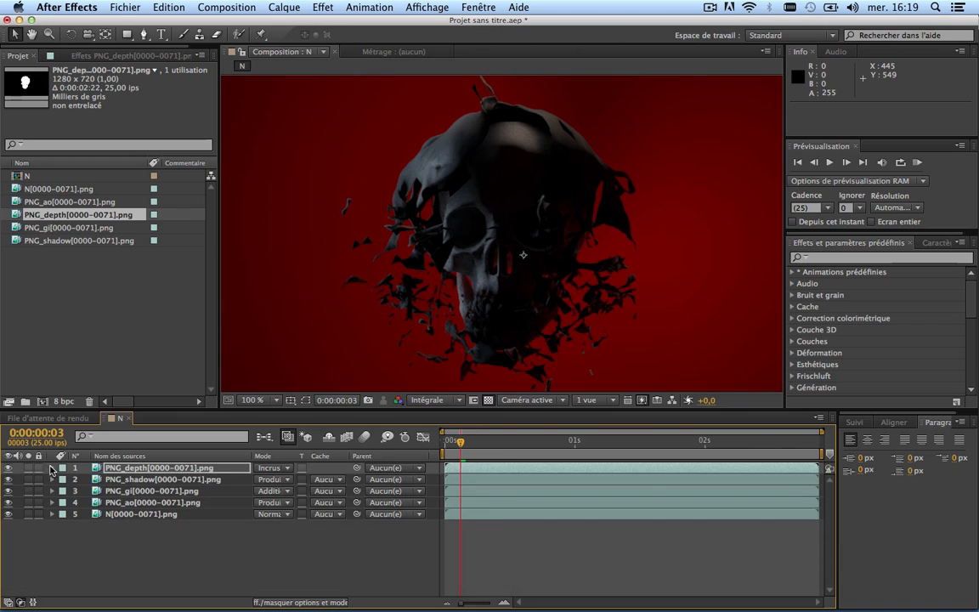
{"action": "left_click", "coordinate": [6, 468]}
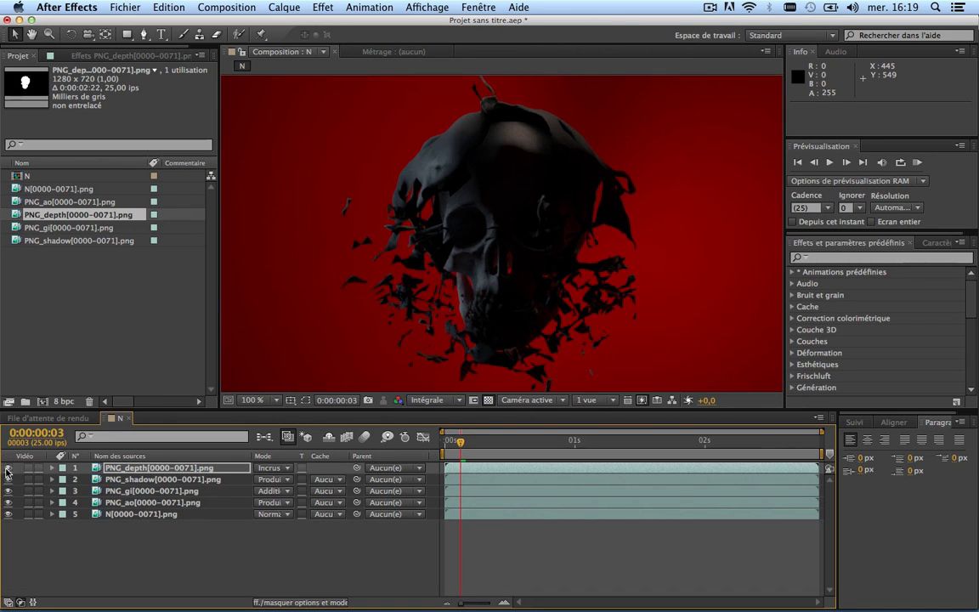
{"action": "left_click", "coordinate": [6, 469]}
Fit the composition view up to 100 % and preview the composited animation from the first frame.
{"action": "left_click_drag", "start_coordinate": [486, 438], "coordinate": [444, 440]}
{"action": "left_click", "coordinate": [257, 400]}
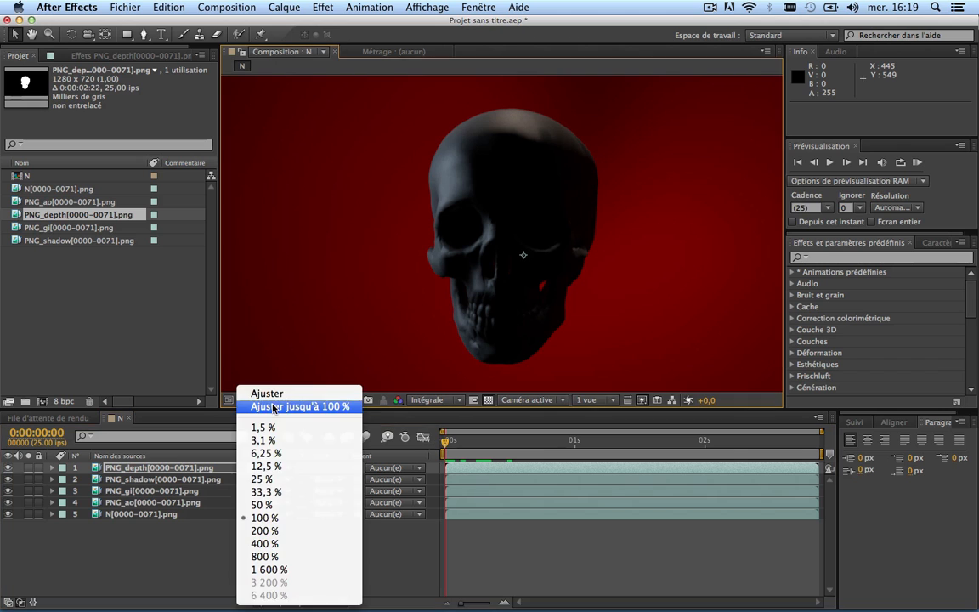
{"action": "left_click", "coordinate": [274, 407]}
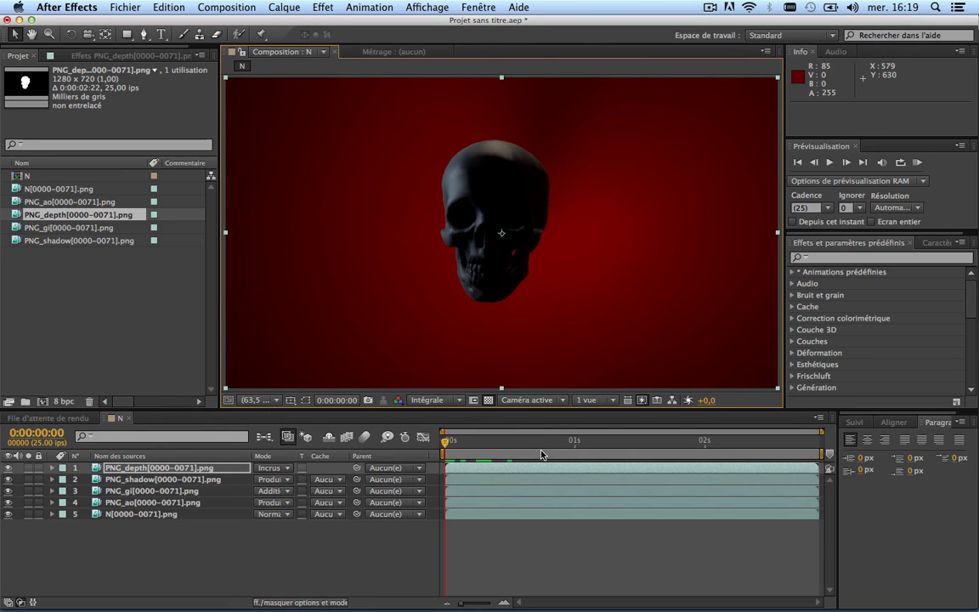
{"action": "key", "text": "KP_0"}
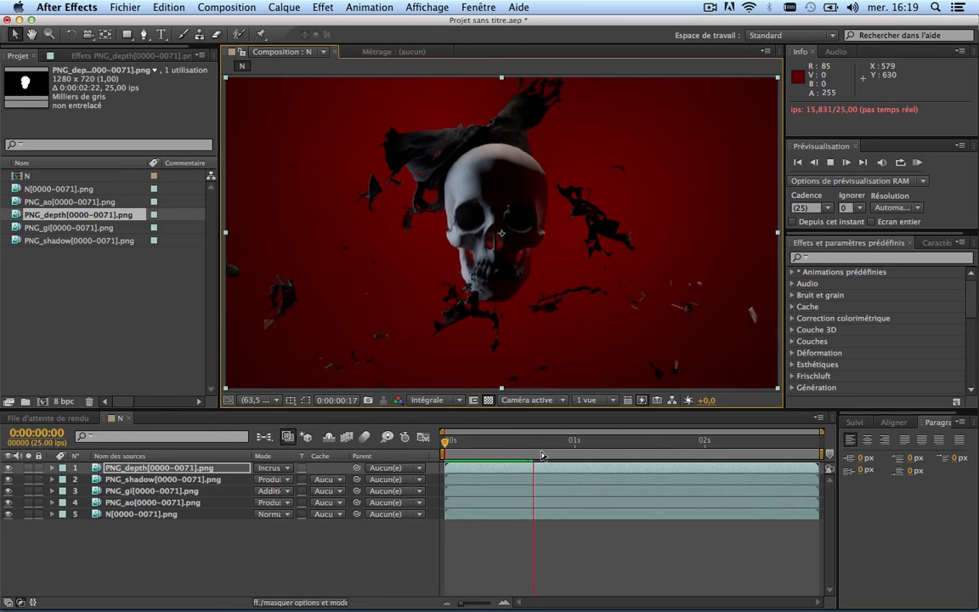
{"action": "key", "text": "space"}
{"action": "left_click_drag", "start_coordinate": [507, 438], "coordinate": [431, 448]}
{"action": "key", "text": "space"}
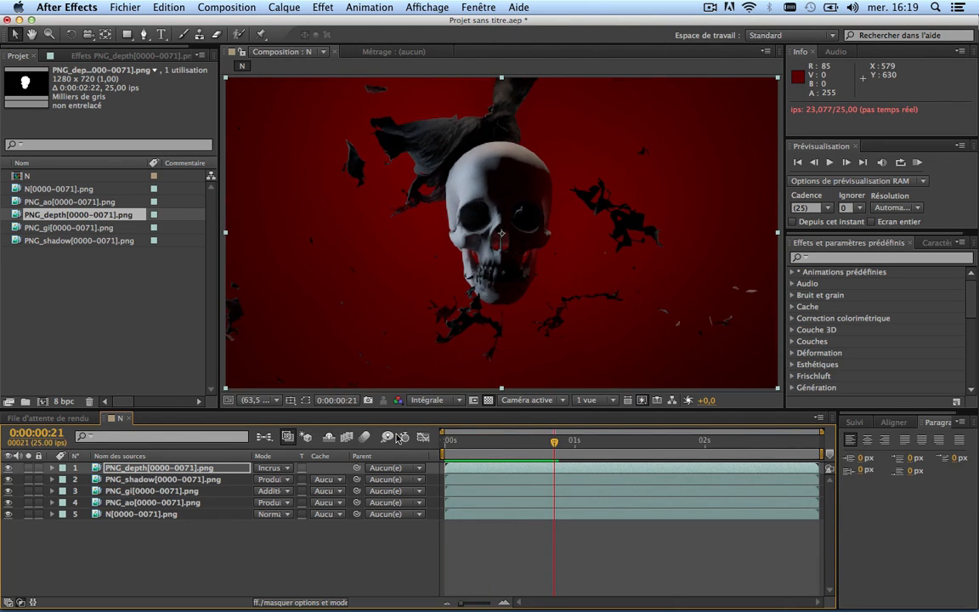
{"action": "key", "text": "space"}
{"action": "key", "text": "space"}
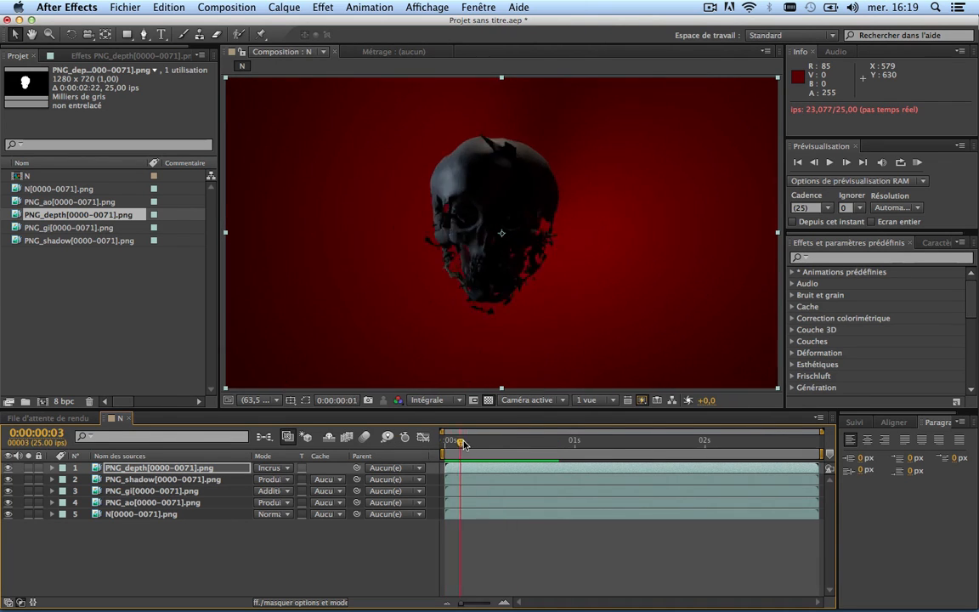
Scrub through the opening frames of the skull animation and return the playhead to 0:00:00:00.
{"action": "left_click_drag", "start_coordinate": [652, 438], "coordinate": [471, 452]}
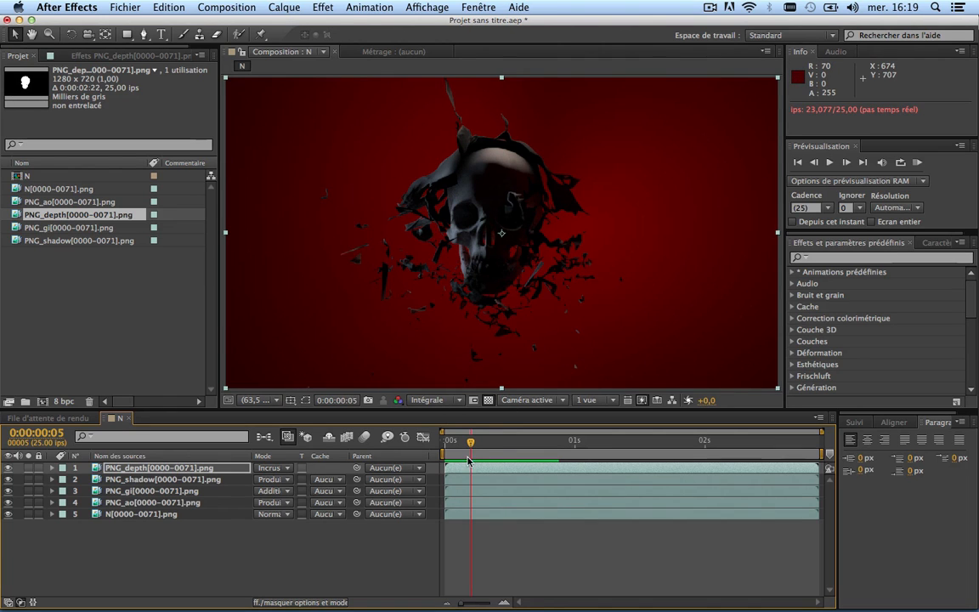
{"action": "mouse_move", "coordinate": [465, 445]}
{"action": "left_mouse_down"}
{"action": "mouse_move", "coordinate": [434, 445]}
{"action": "mouse_move", "coordinate": [546, 442]}
{"action": "mouse_move", "coordinate": [439, 444]}
{"action": "mouse_move", "coordinate": [520, 443]}
{"action": "mouse_move", "coordinate": [471, 444]}
{"action": "left_mouse_up"}
{"action": "key", "text": "space"}
{"action": "key", "text": "space"}
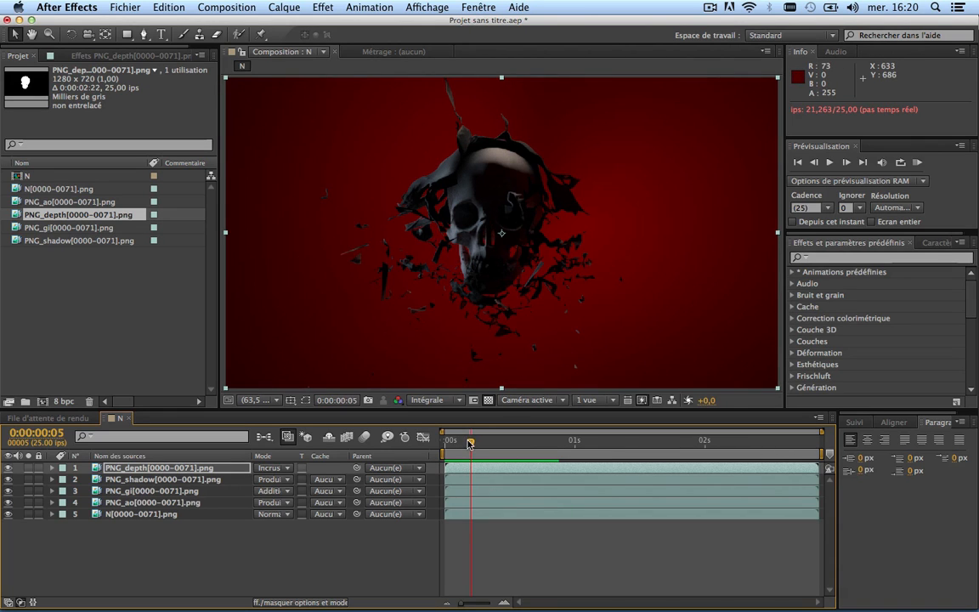
{"action": "left_click_drag", "start_coordinate": [470, 443], "coordinate": [416, 419]}
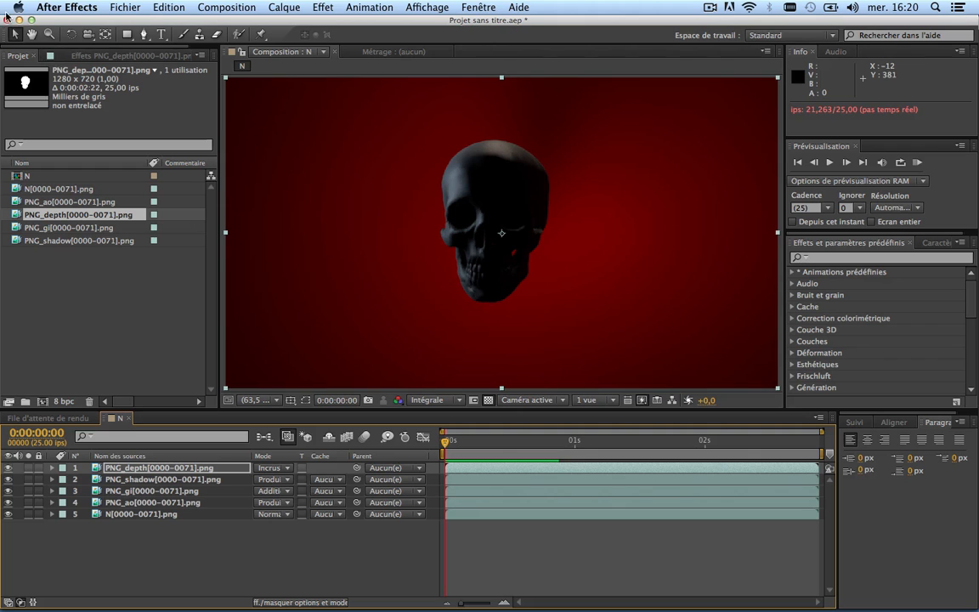
Switch to Cinema 4D, empty the cloth cache of Mort 2 and delete the collision tag from Mort 1.
{"action": "mouse_move", "coordinate": [442, 596]}
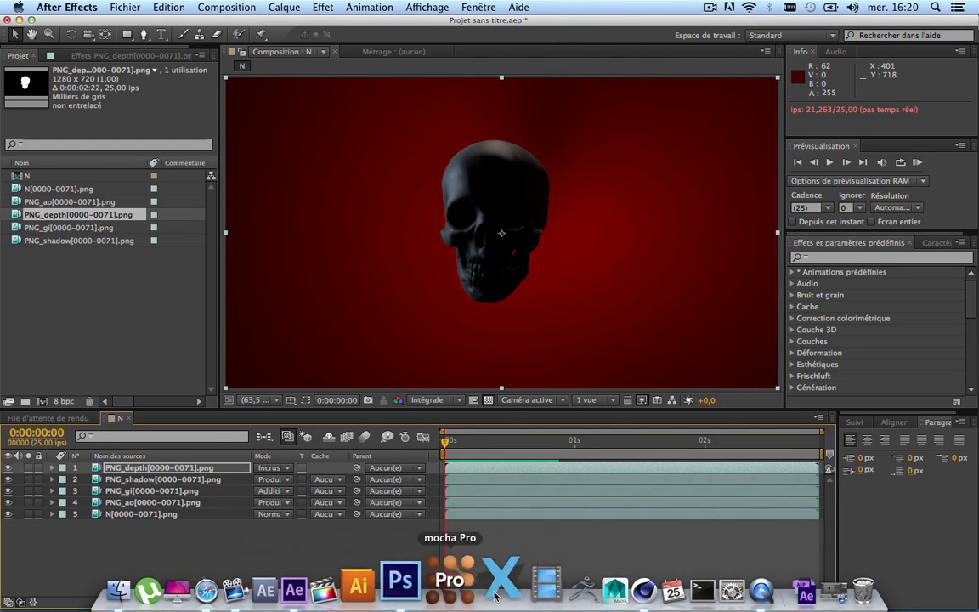
{"action": "left_click", "coordinate": [607, 583]}
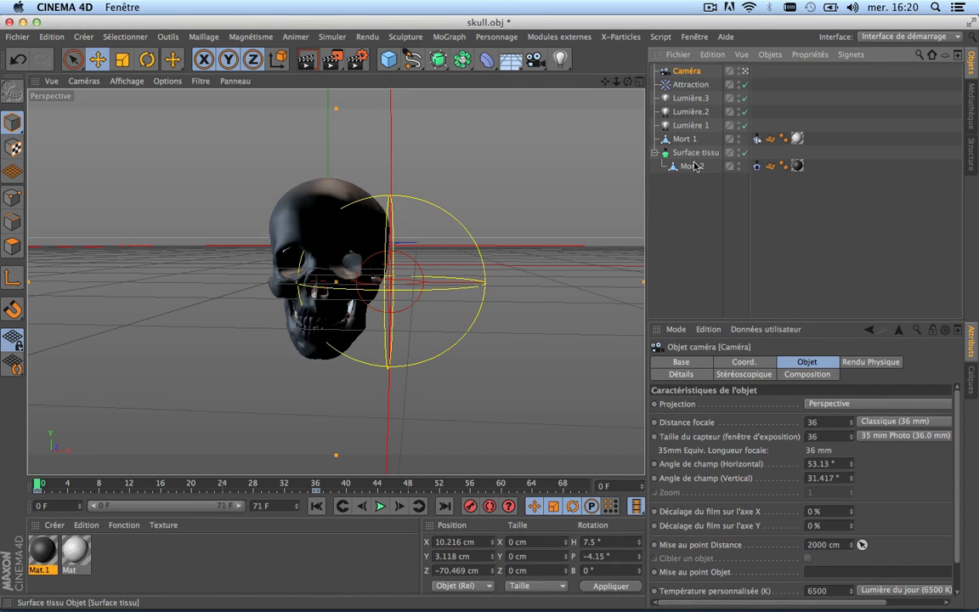
{"action": "left_click", "coordinate": [757, 167]}
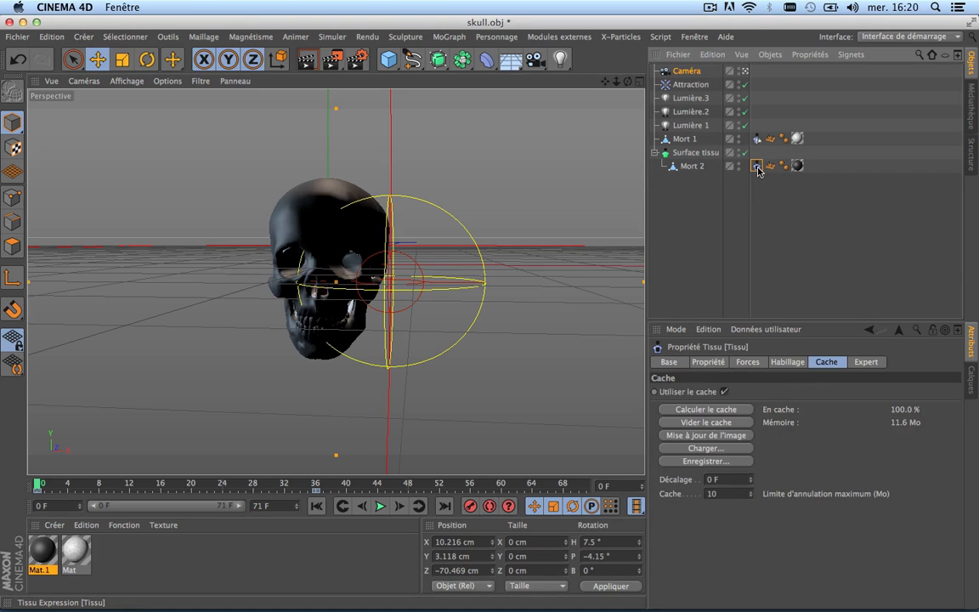
{"action": "left_click", "coordinate": [712, 423]}
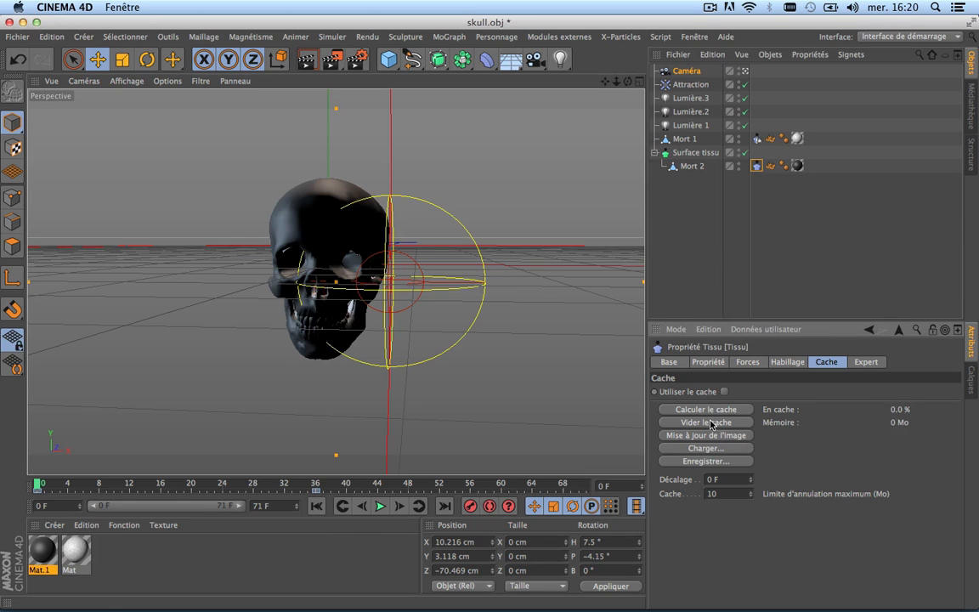
{"action": "left_click", "coordinate": [757, 139]}
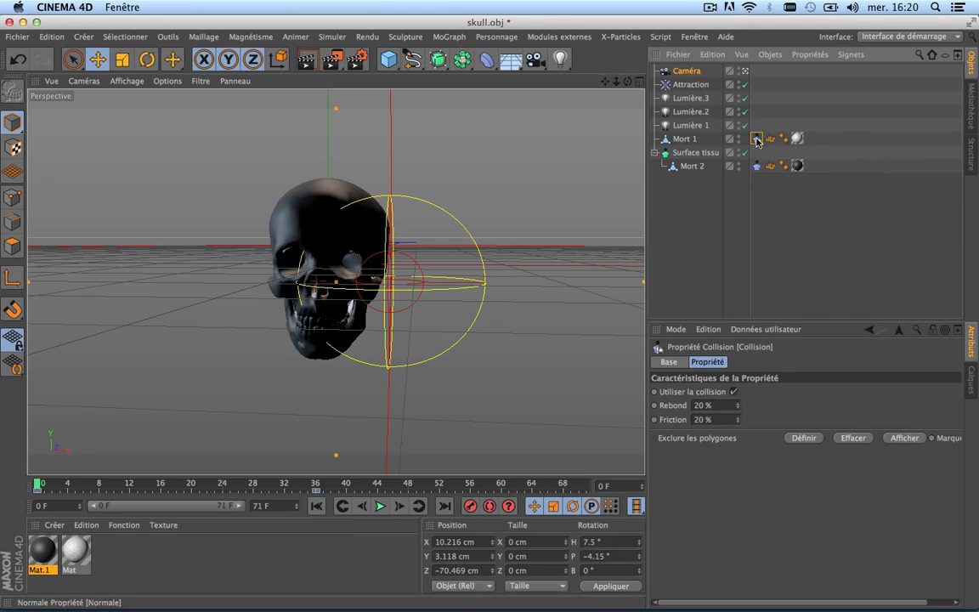
{"action": "key", "text": "Delete"}
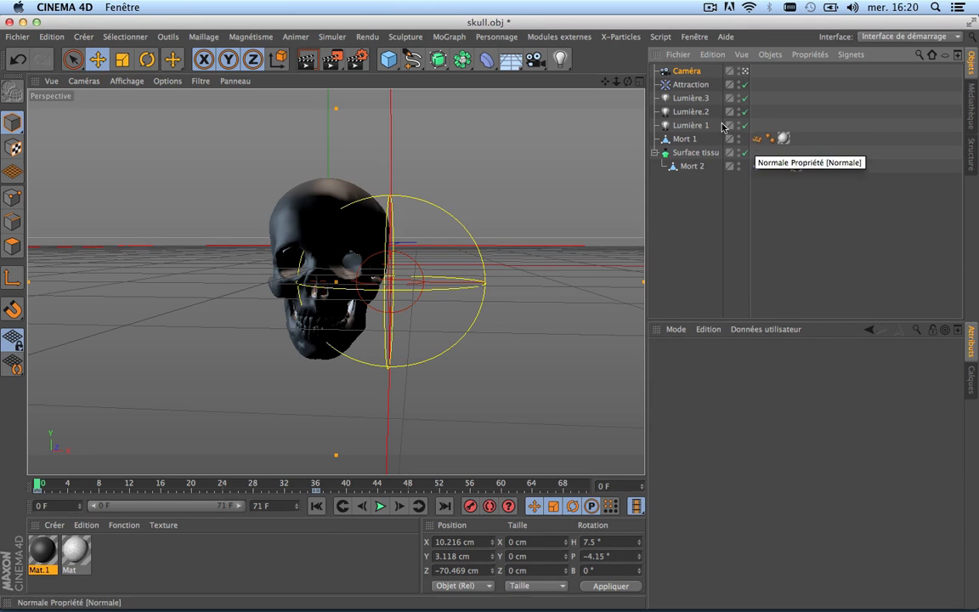
Delete the Caméra object and look at the skull from a closer, raised angle.
{"action": "left_click_drag", "start_coordinate": [628, 82], "coordinate": [749, 110]}
{"action": "scroll", "coordinate": [309, 257], "scroll_direction": "up", "scroll_amount": 5}
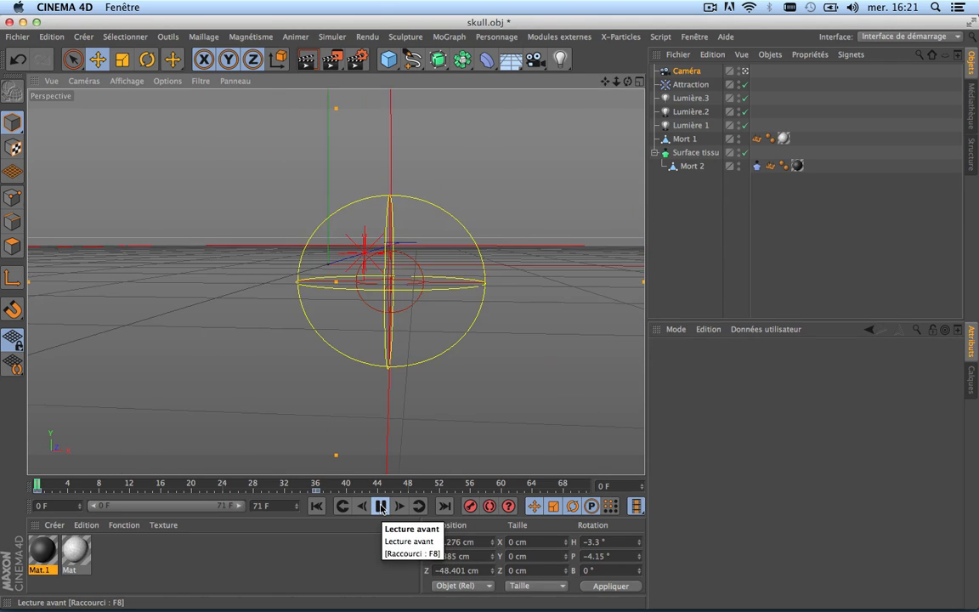
{"action": "key", "text": "F8"}
{"action": "left_click", "coordinate": [687, 70]}
{"action": "key", "text": "Delete"}
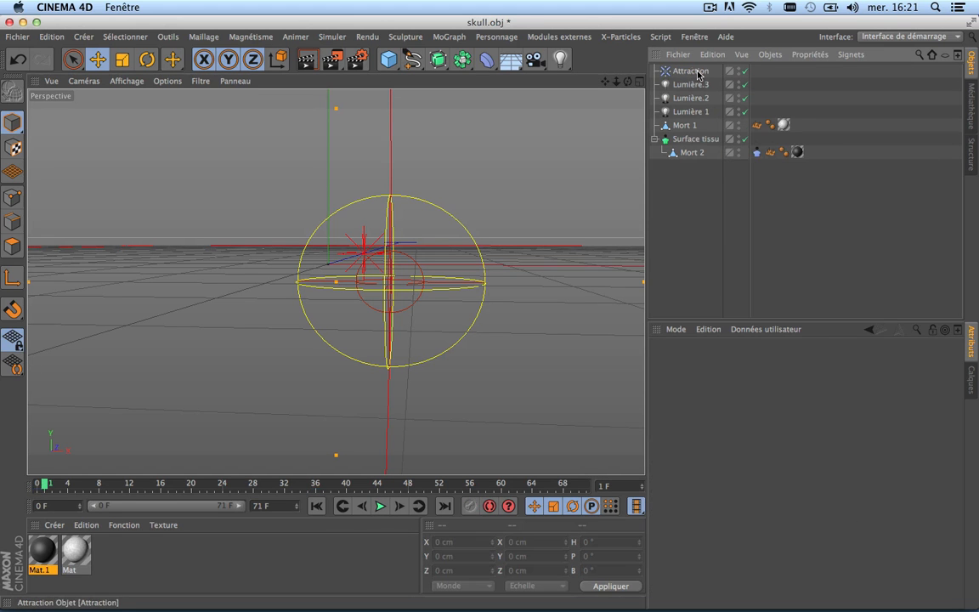
{"action": "scroll", "coordinate": [312, 298], "scroll_direction": "up", "scroll_amount": 5}
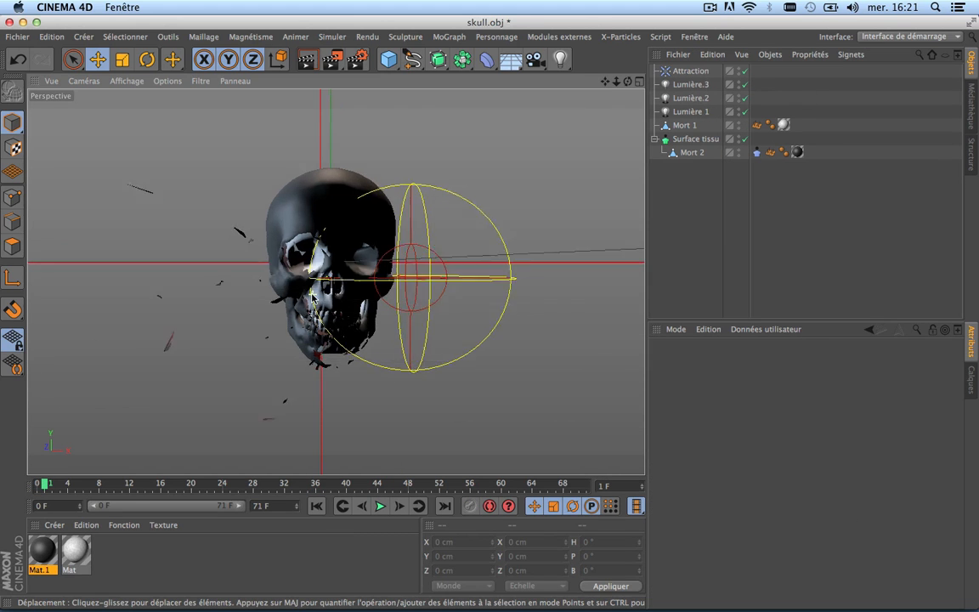
{"action": "left_click_drag", "start_coordinate": [628, 82], "coordinate": [723, 204]}
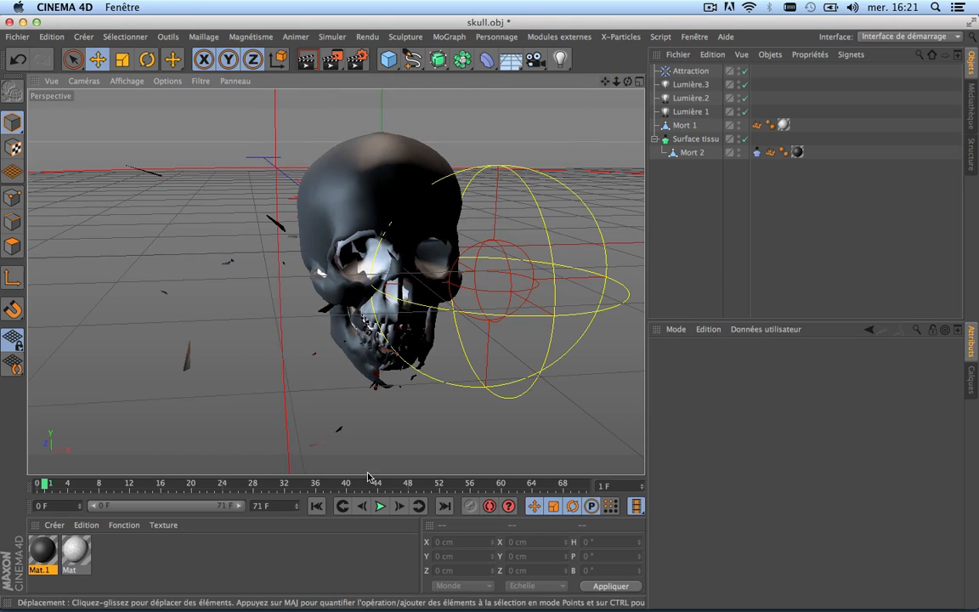
Play the simulation from the first frame, rewind it, and move the Attraction object along X to about 1.789 cm.
{"action": "left_click", "coordinate": [316, 506]}
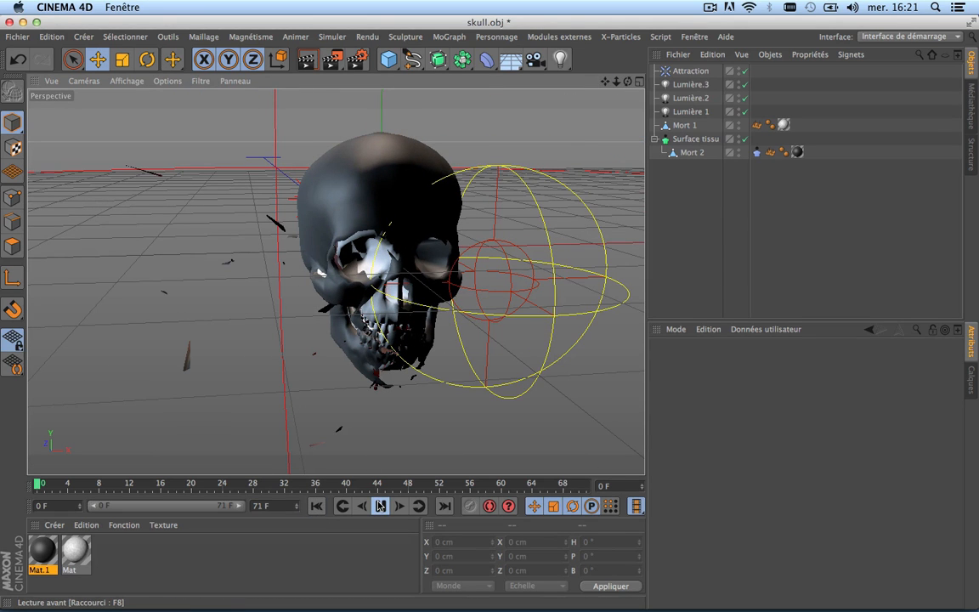
{"action": "left_click", "coordinate": [380, 506]}
{"action": "left_click", "coordinate": [316, 506]}
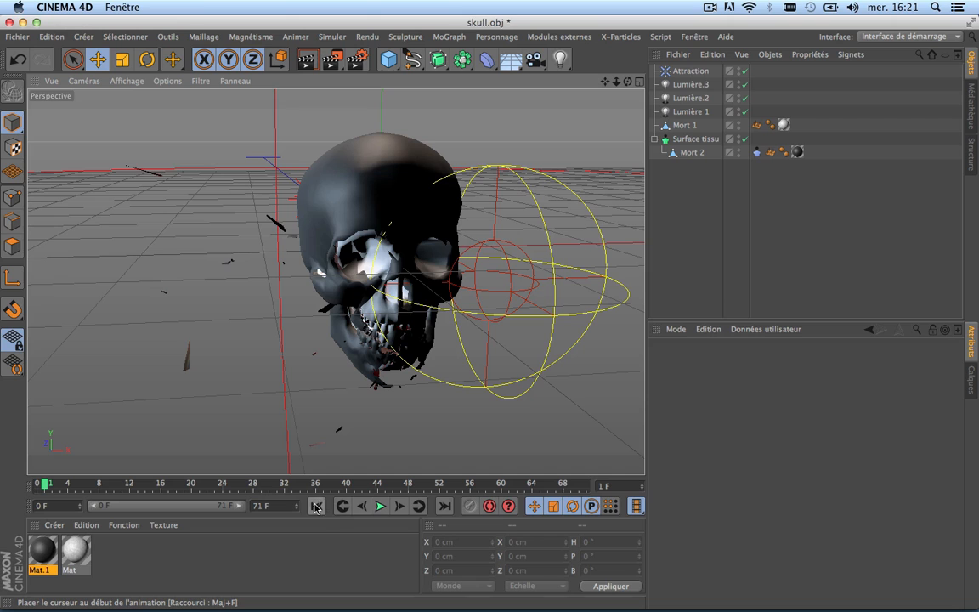
{"action": "left_click", "coordinate": [688, 72]}
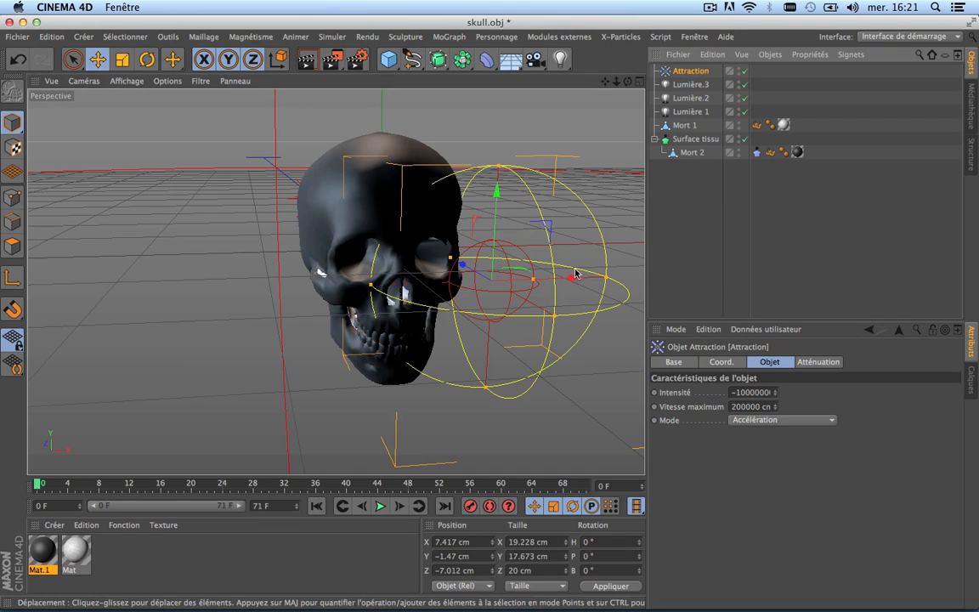
{"action": "left_click_drag", "start_coordinate": [502, 283], "coordinate": [490, 283]}
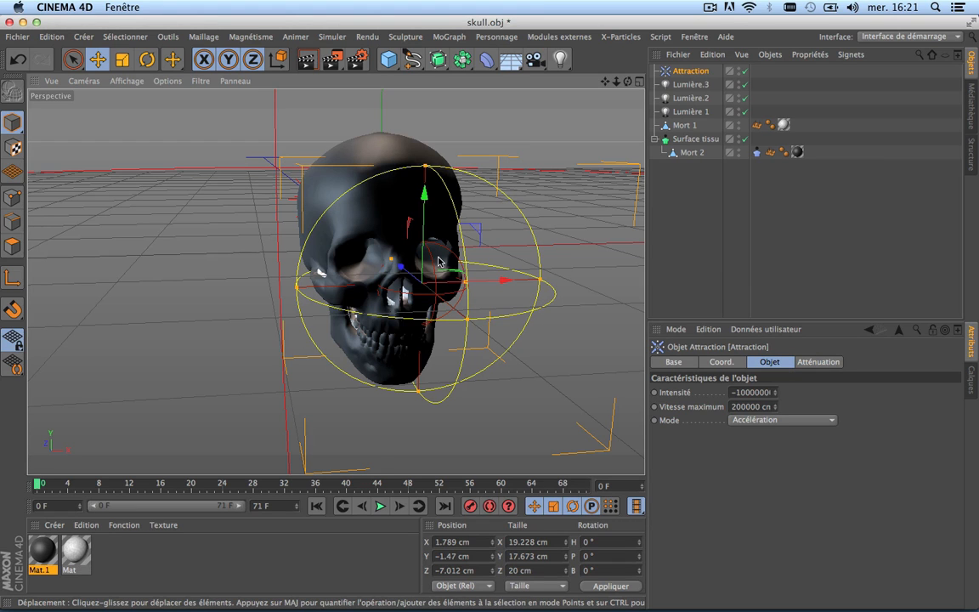
Set the Surface tissu subdivisions to 1 and play the cloth simulation up to frame 20.
{"action": "left_click", "coordinate": [696, 138]}
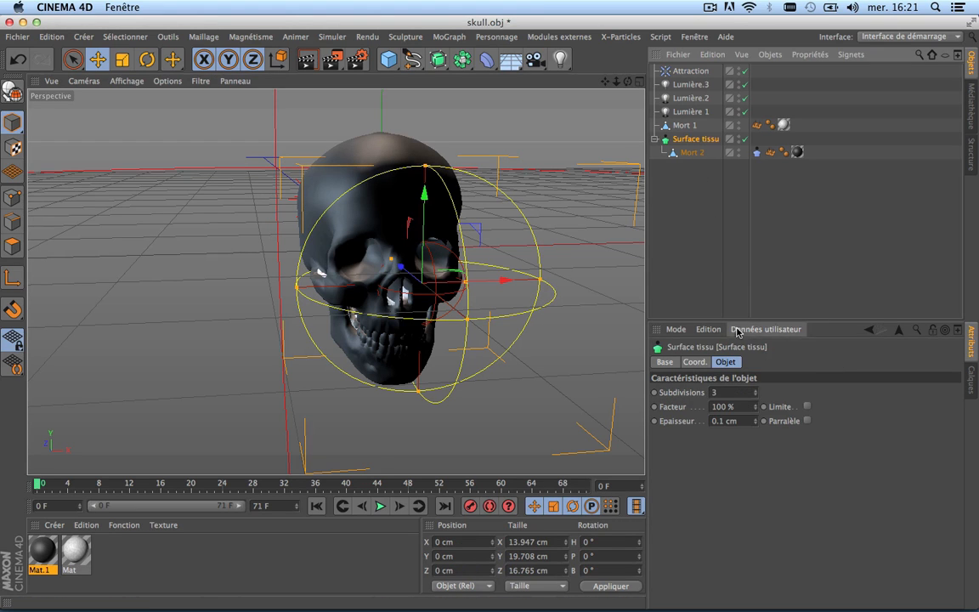
{"action": "left_click", "coordinate": [755, 396]}
{"action": "left_click", "coordinate": [756, 396]}
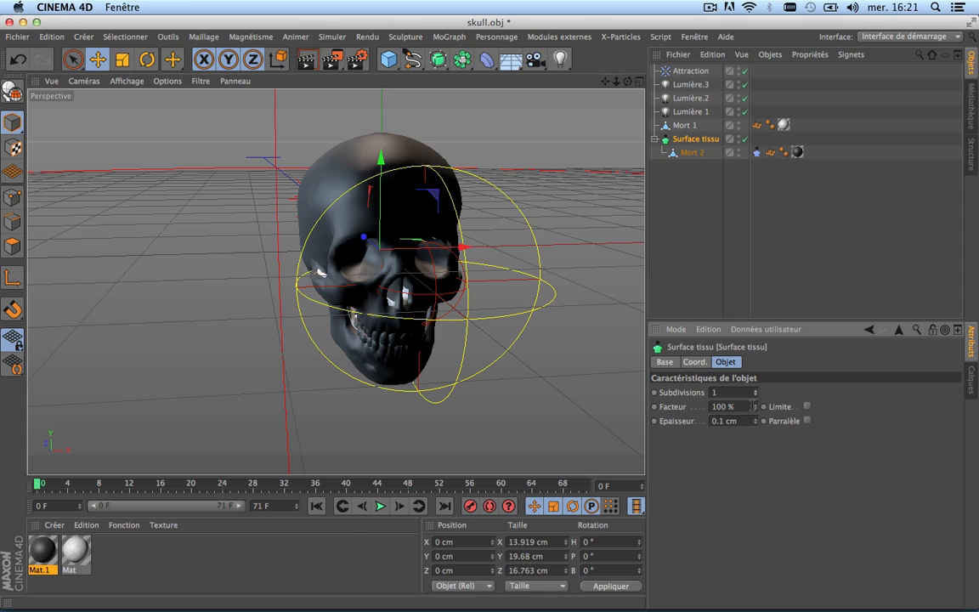
{"action": "left_click", "coordinate": [380, 506]}
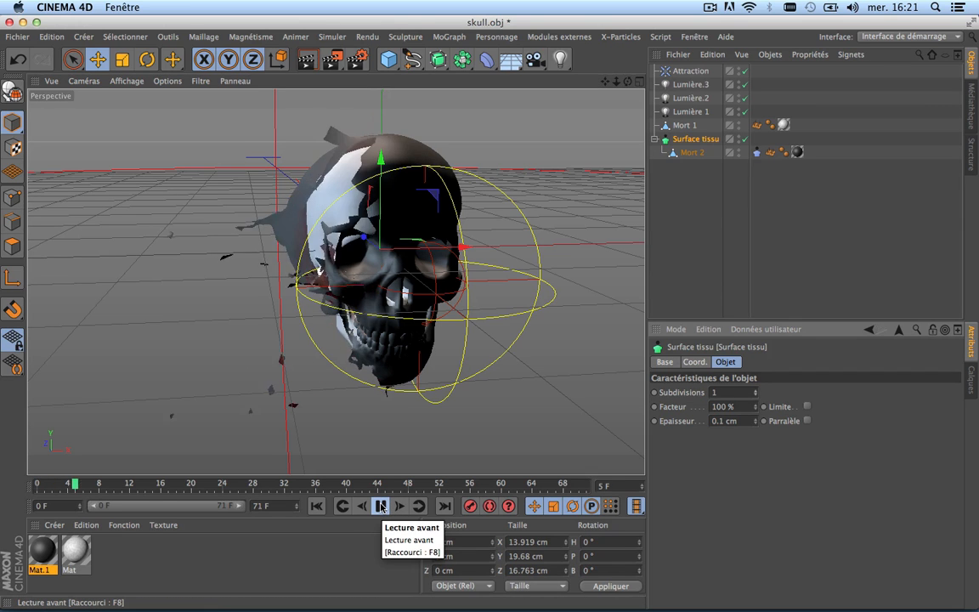
{"action": "left_click", "coordinate": [381, 506]}
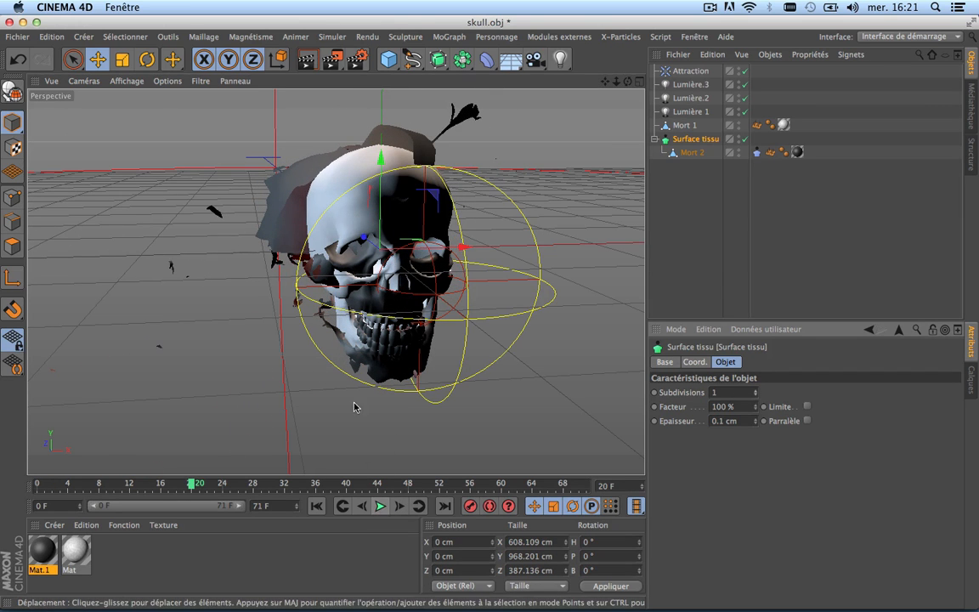
Move the Attraction object along Z to about -11.303 cm and replay the simulation from the first frame.
{"action": "left_click_drag", "start_coordinate": [370, 244], "coordinate": [418, 291]}
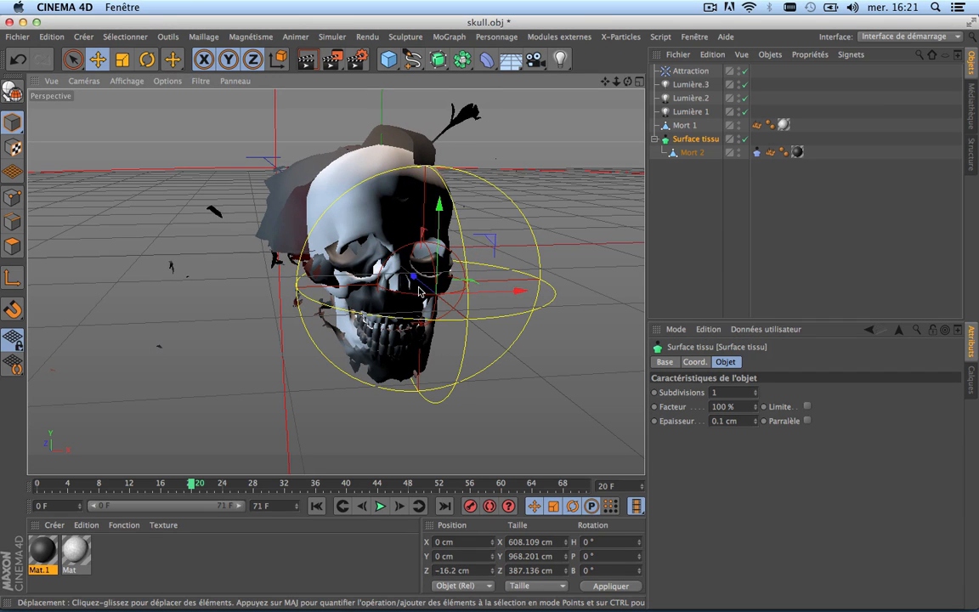
{"action": "left_click", "coordinate": [405, 249]}
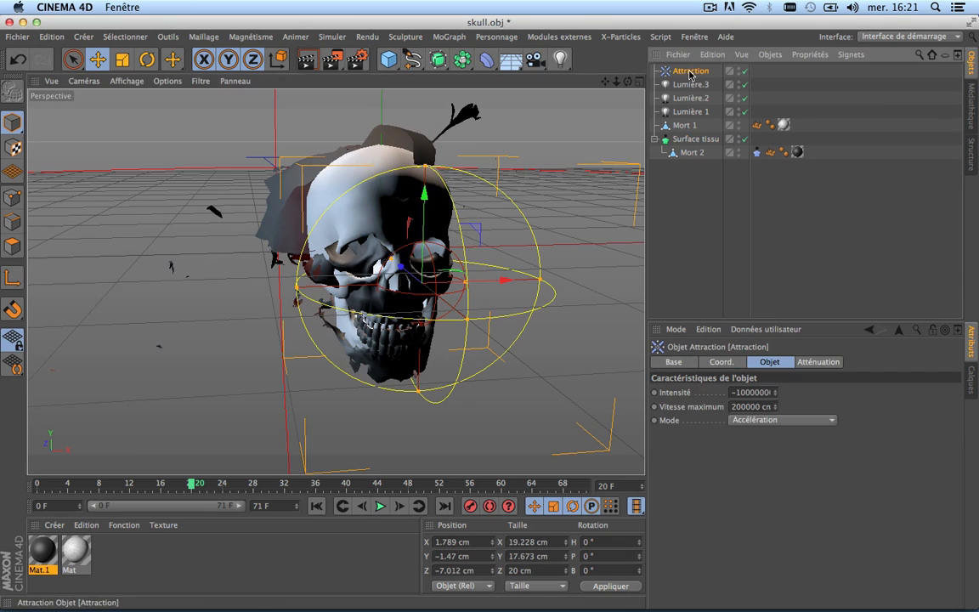
{"action": "left_click_drag", "start_coordinate": [405, 249], "coordinate": [421, 283]}
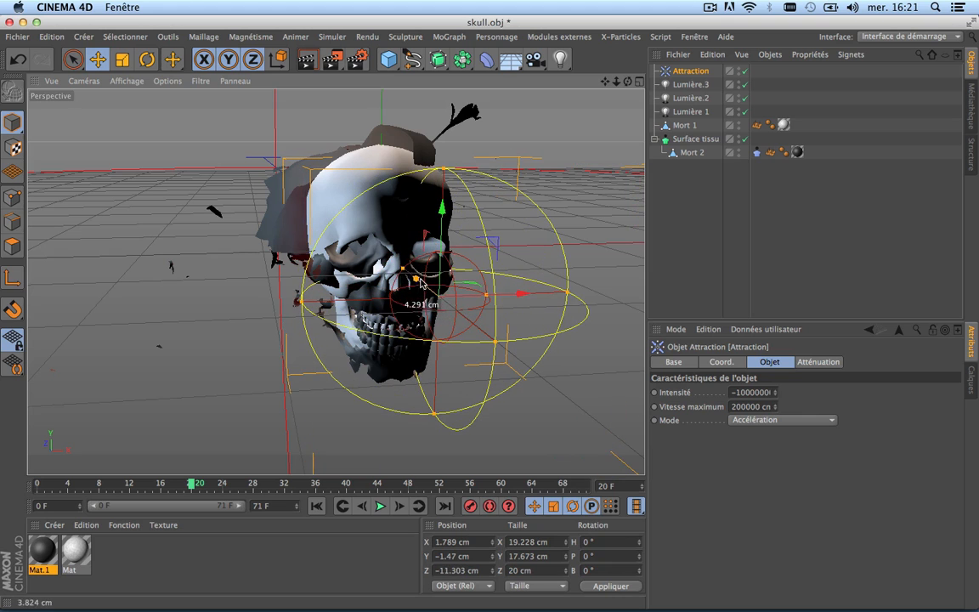
{"action": "left_click", "coordinate": [316, 506]}
{"action": "left_click", "coordinate": [381, 506]}
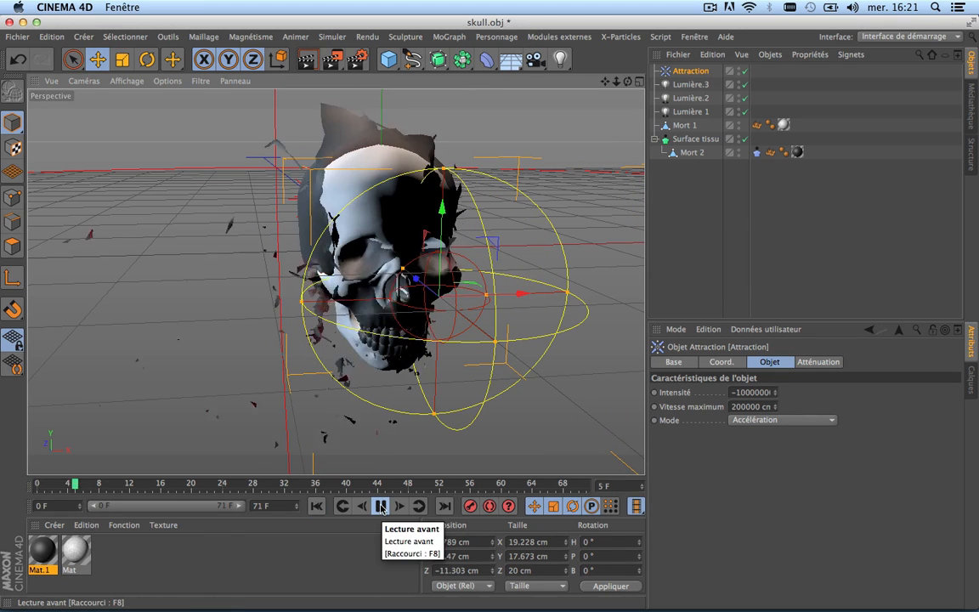
Stop the simulation at frame 15 and deselect the Attraction object.
{"action": "left_click", "coordinate": [380, 506]}
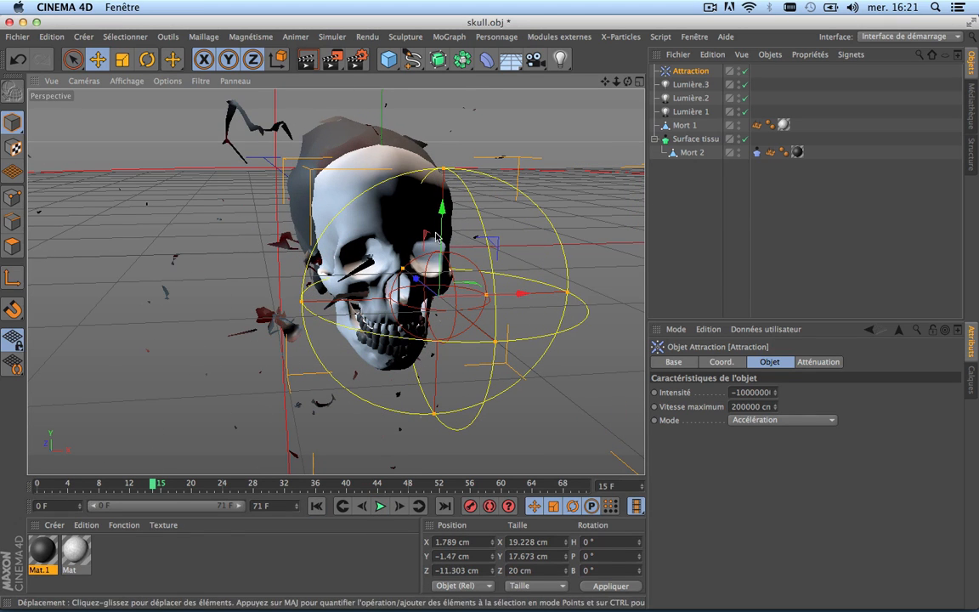
{"action": "left_click", "coordinate": [728, 176]}
{"action": "scroll", "coordinate": [331, 292], "scroll_direction": "down", "scroll_amount": 5}
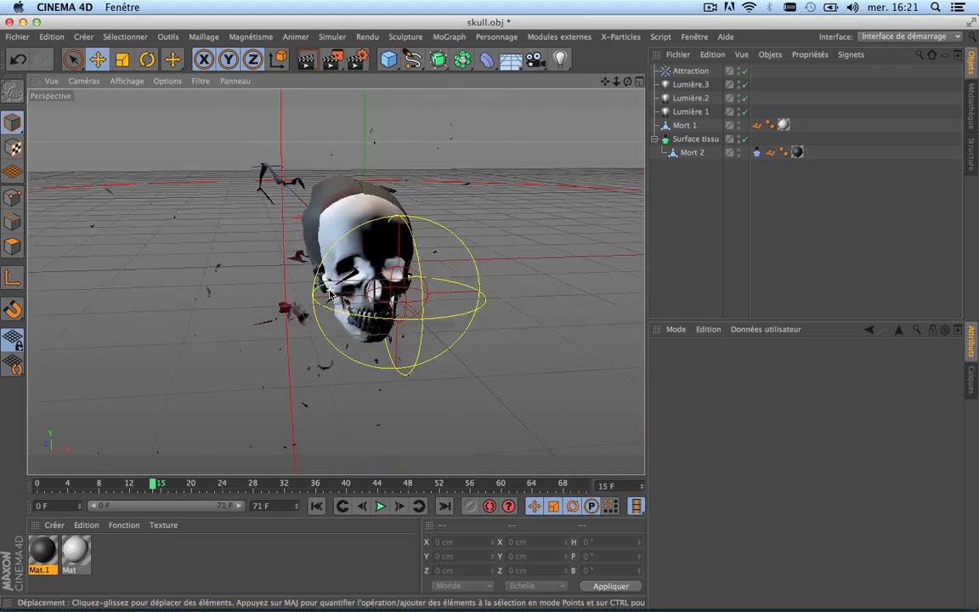
{"action": "scroll", "coordinate": [332, 291], "scroll_direction": "up", "scroll_amount": 5}
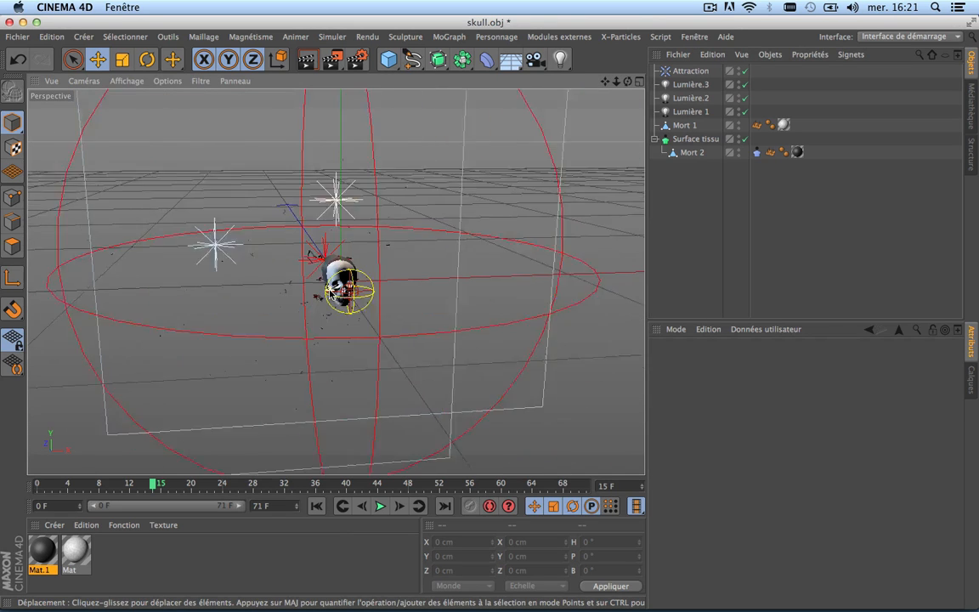
Scale Mort 1, Surface tissu and Mort 2 up together until Mort 1 measures about 163 x 232 x 197 cm.
{"action": "left_click", "coordinate": [688, 127]}
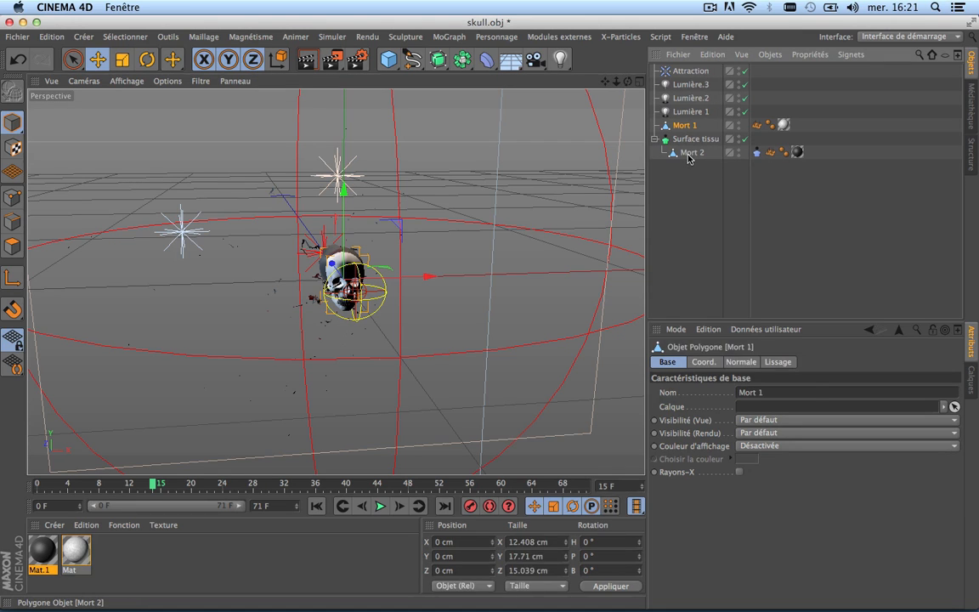
{"action": "left_click", "coordinate": [690, 153], "text": "shift"}
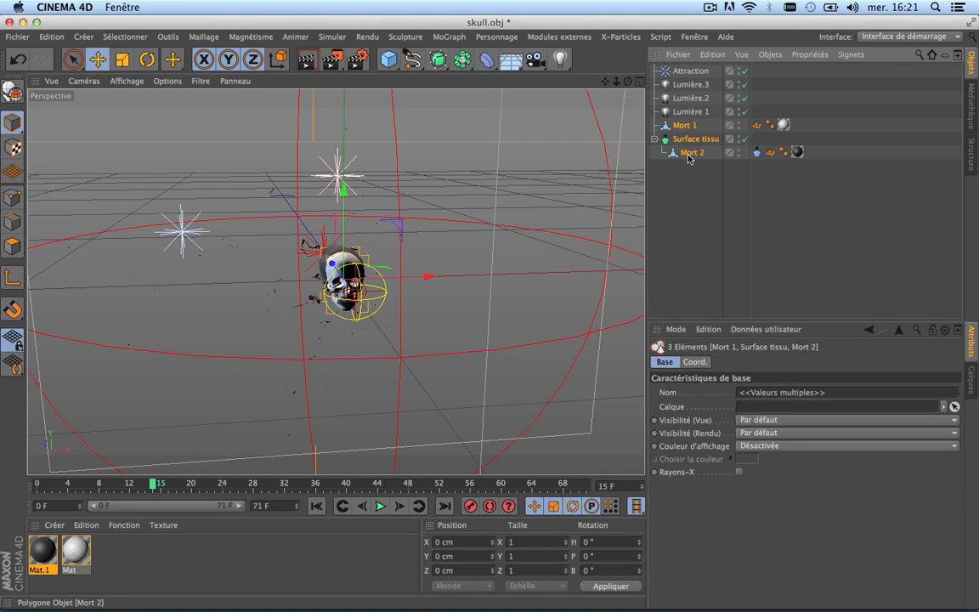
{"action": "left_click", "coordinate": [120, 68]}
{"action": "left_click_drag", "start_coordinate": [415, 204], "coordinate": [474, 204]}
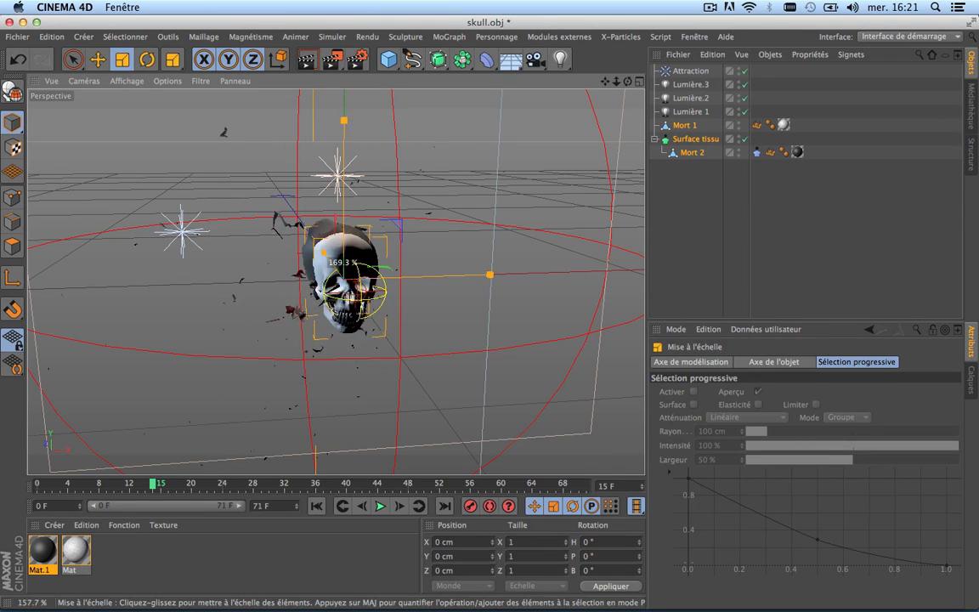
{"action": "left_click_drag", "start_coordinate": [432, 292], "coordinate": [481, 292]}
{"action": "left_click_drag", "start_coordinate": [453, 229], "coordinate": [363, 406]}
{"action": "scroll", "coordinate": [363, 407], "scroll_direction": "down", "scroll_amount": 10}
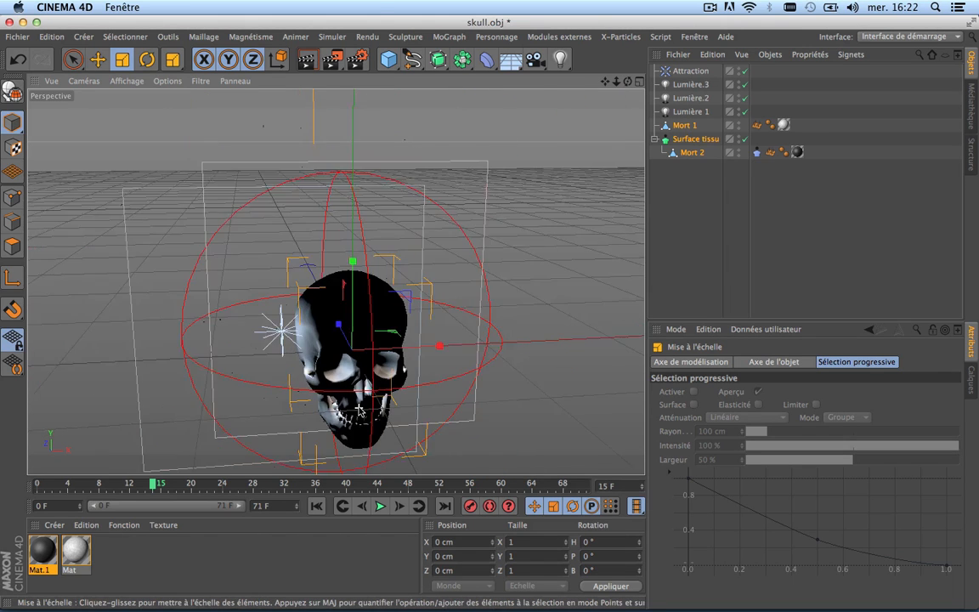
{"action": "scroll", "coordinate": [360, 410], "scroll_direction": "up", "scroll_amount": 3}
{"action": "left_click_drag", "start_coordinate": [510, 217], "coordinate": [608, 217]}
{"action": "scroll", "coordinate": [341, 379], "scroll_direction": "down", "scroll_amount": 10}
{"action": "scroll", "coordinate": [340, 381], "scroll_direction": "up", "scroll_amount": 2}
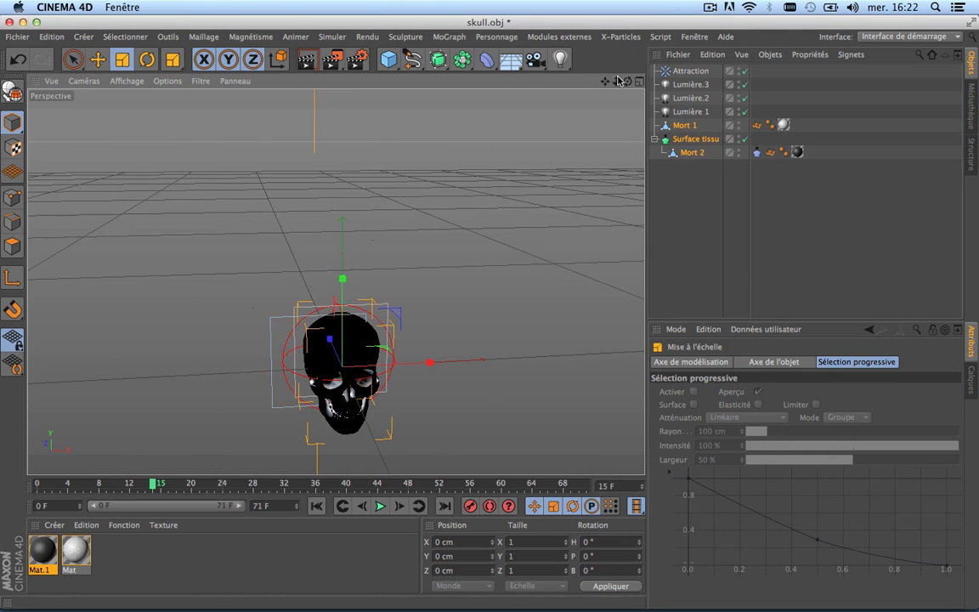
{"action": "left_click_drag", "start_coordinate": [606, 81], "coordinate": [608, 3]}
Set the Attraction object's falloff scale to 100 % and its size to 200 cm on all three axes.
{"action": "left_click", "coordinate": [701, 71]}
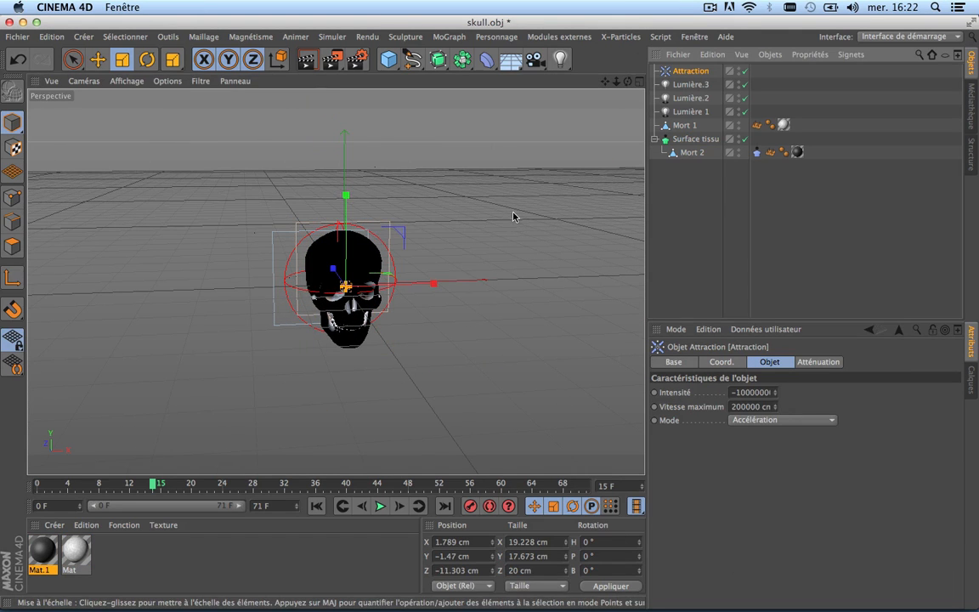
{"action": "left_click", "coordinate": [812, 362]}
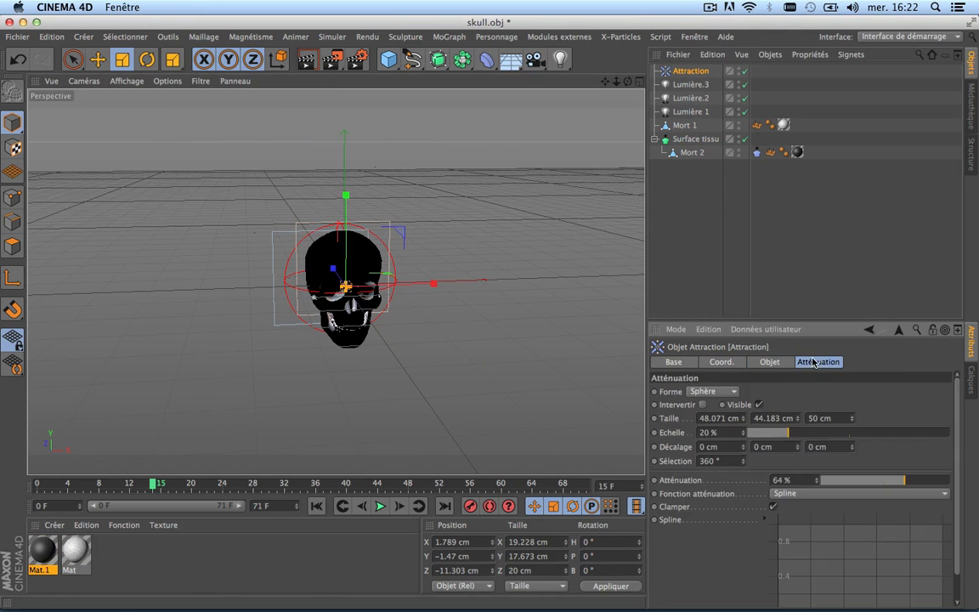
{"action": "left_click_drag", "start_coordinate": [877, 435], "coordinate": [977, 420]}
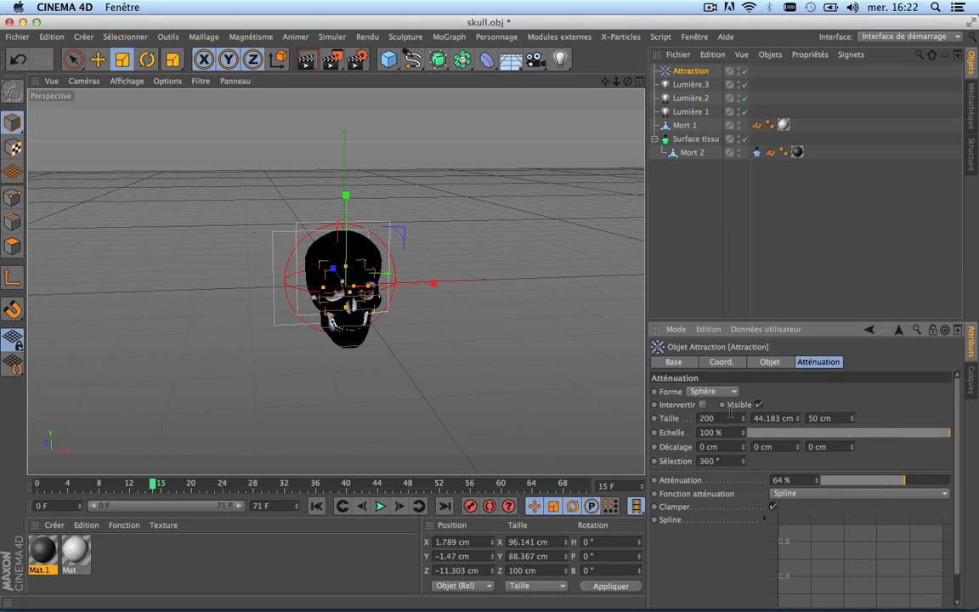
{"action": "key", "text": "Return"}
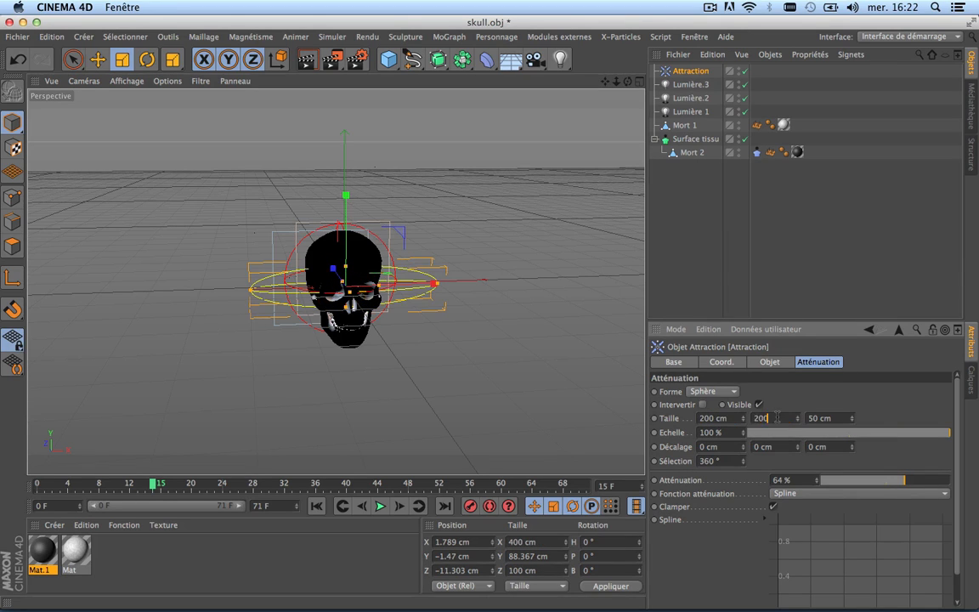
{"action": "key", "text": "Return"}
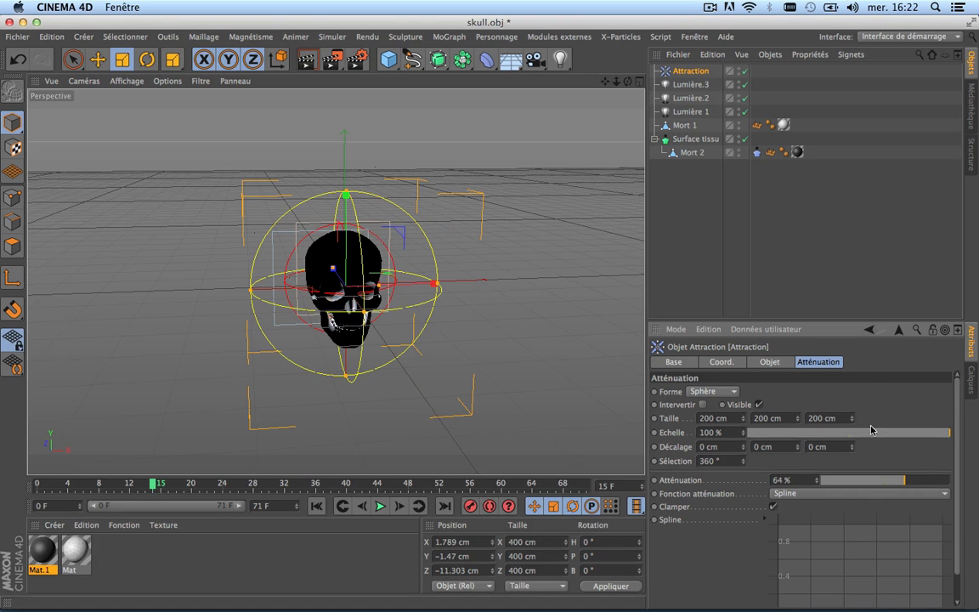
Move the Attraction object to about Y 70.751 cm and Z -96.622 cm, and play the simulation up to frame 38.
{"action": "left_click", "coordinate": [98, 59]}
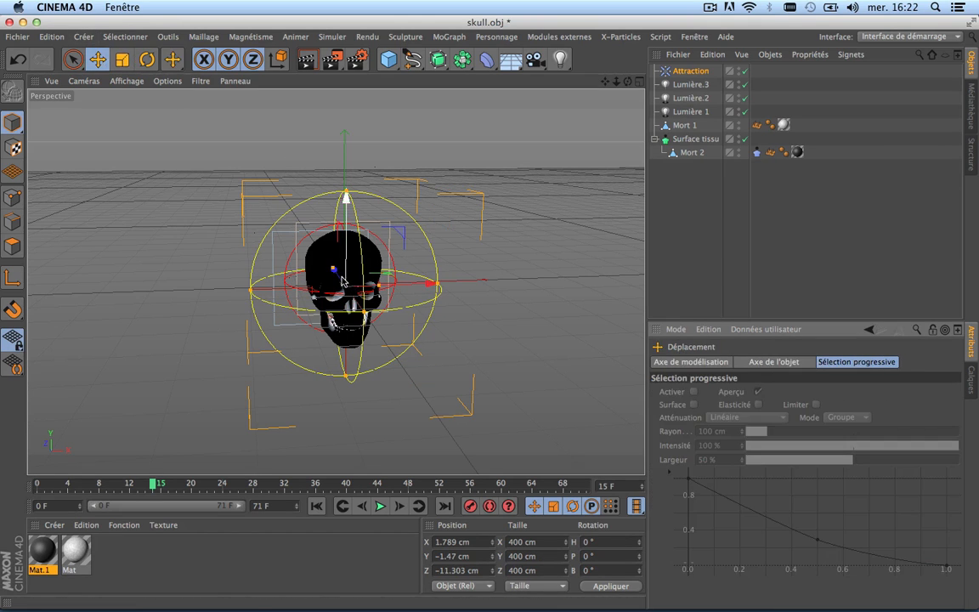
{"action": "left_click_drag", "start_coordinate": [343, 280], "coordinate": [354, 274]}
{"action": "left_click_drag", "start_coordinate": [355, 237], "coordinate": [356, 202]}
{"action": "scroll", "coordinate": [354, 230], "scroll_direction": "up", "scroll_amount": 5}
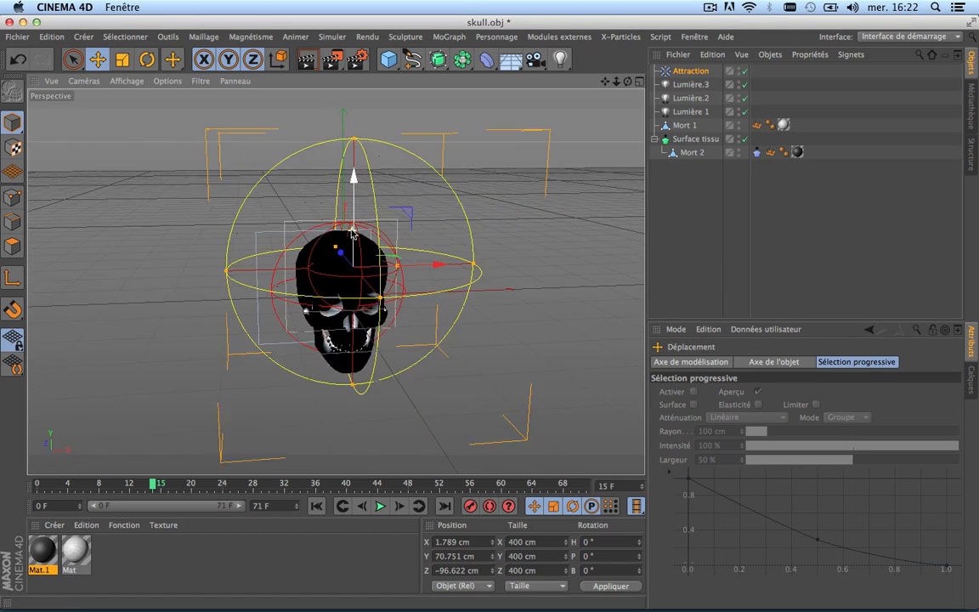
{"action": "left_click", "coordinate": [379, 506]}
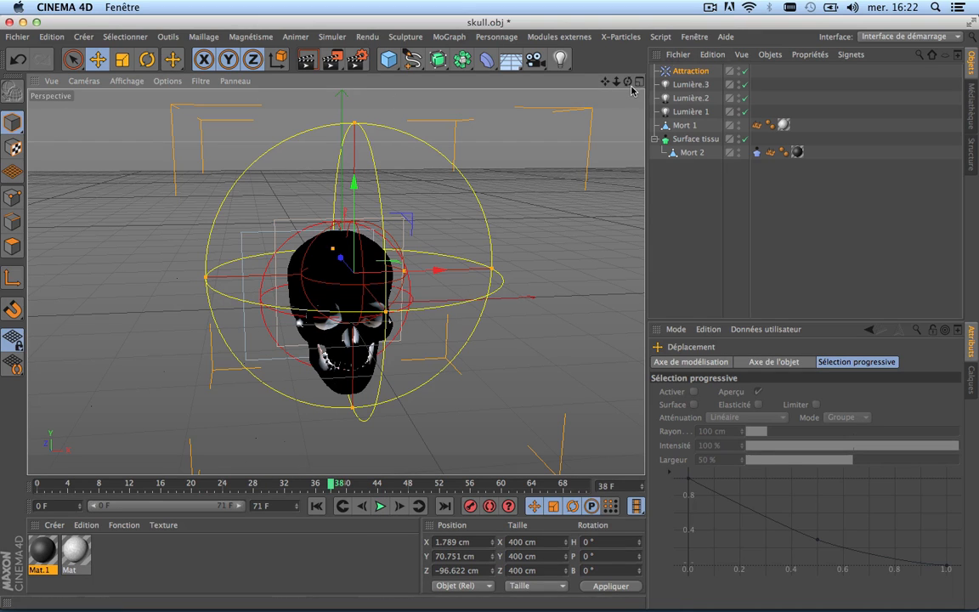
Move the Attraction object along Z to about -133.208 cm and play the simulation again, stopping at frame 14.
{"action": "left_click_drag", "start_coordinate": [627, 81], "coordinate": [748, 137]}
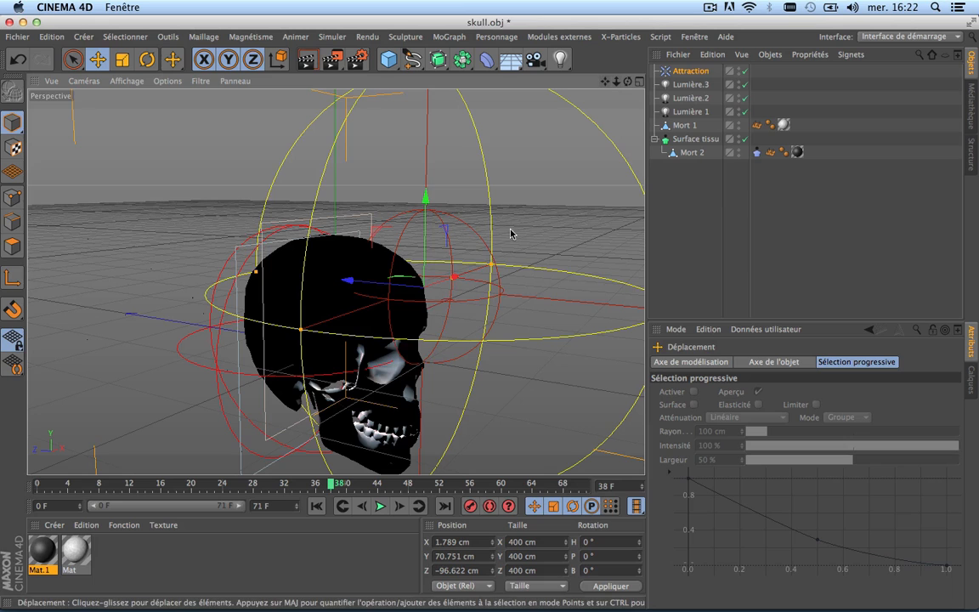
{"action": "left_click_drag", "start_coordinate": [361, 283], "coordinate": [393, 297]}
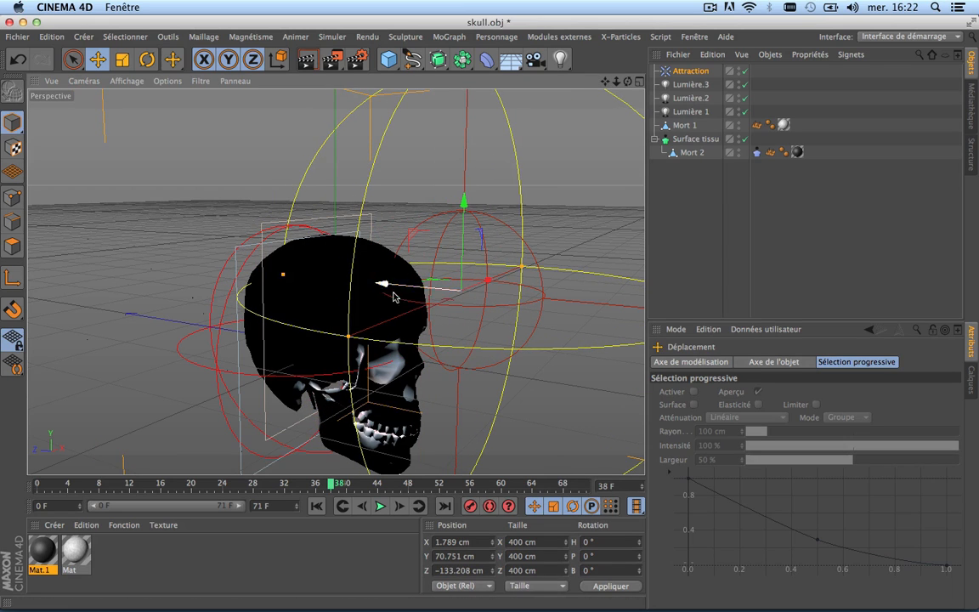
{"action": "left_click", "coordinate": [381, 507]}
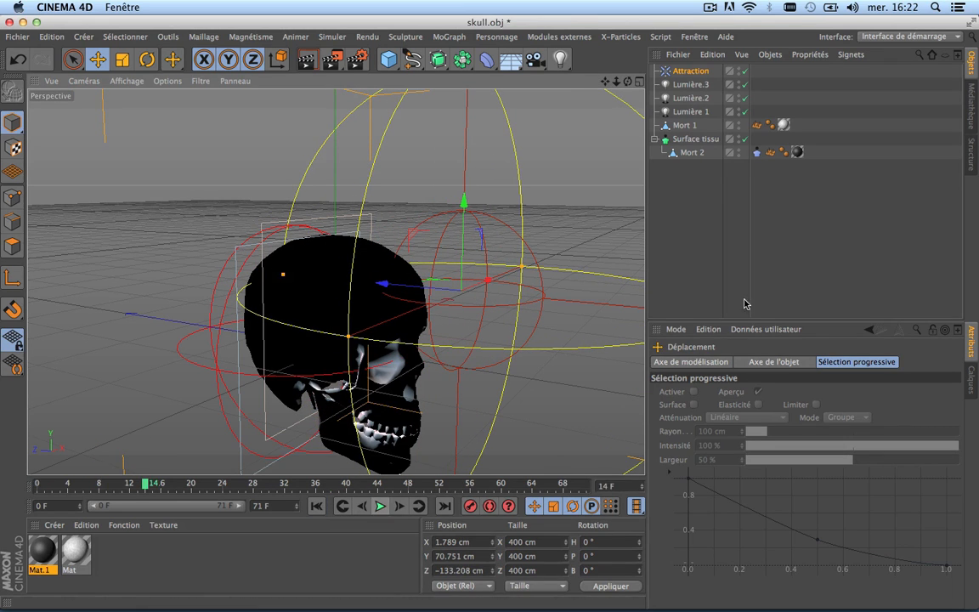
Select Mort 2 and examine the skull's size and position relative to the Attraction sphere from different distances and angles.
{"action": "left_click", "coordinate": [691, 153]}
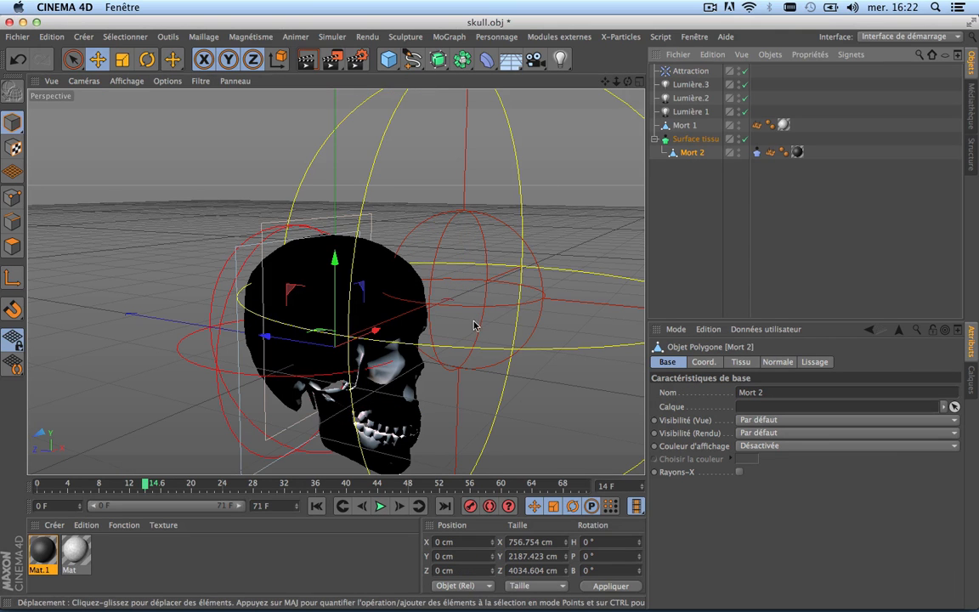
{"action": "scroll", "coordinate": [396, 344], "scroll_direction": "up", "scroll_amount": 1}
{"action": "scroll", "coordinate": [397, 344], "scroll_direction": "down", "scroll_amount": 5}
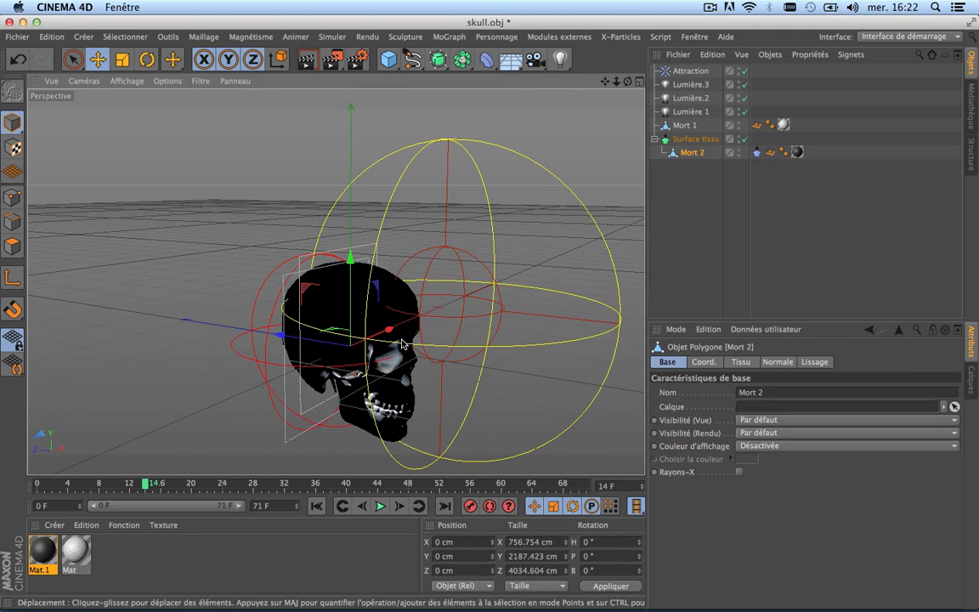
{"action": "left_click_drag", "start_coordinate": [627, 81], "coordinate": [252, 98]}
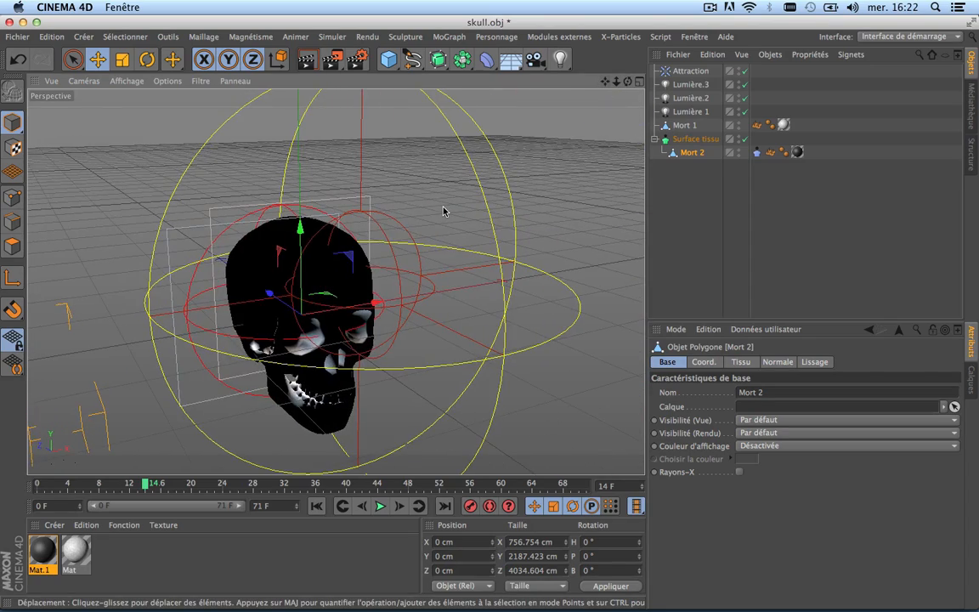
{"action": "scroll", "coordinate": [442, 211], "scroll_direction": "down", "scroll_amount": 3}
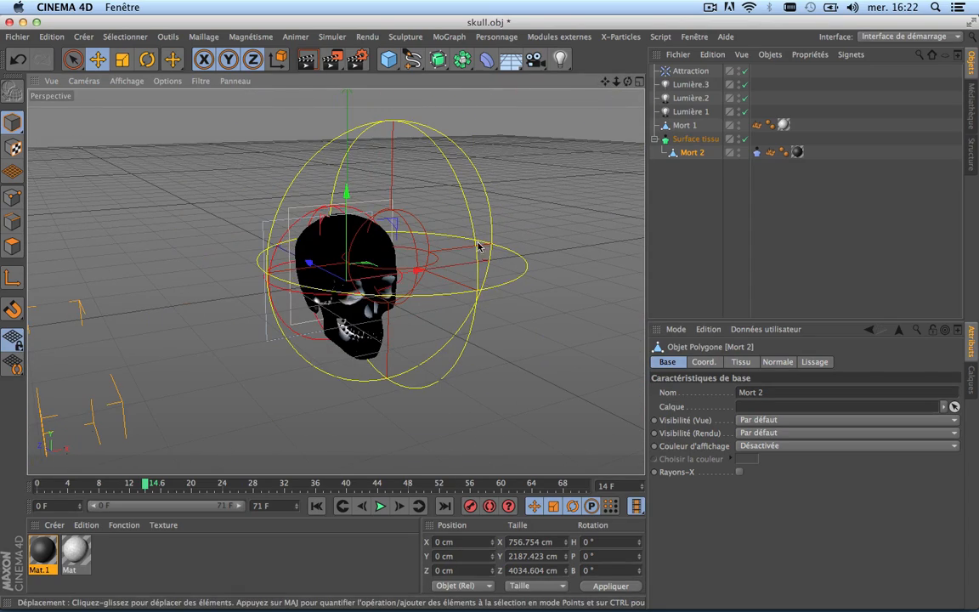
{"action": "scroll", "coordinate": [354, 273], "scroll_direction": "up", "scroll_amount": 5}
{"action": "scroll", "coordinate": [353, 274], "scroll_direction": "down", "scroll_amount": 6}
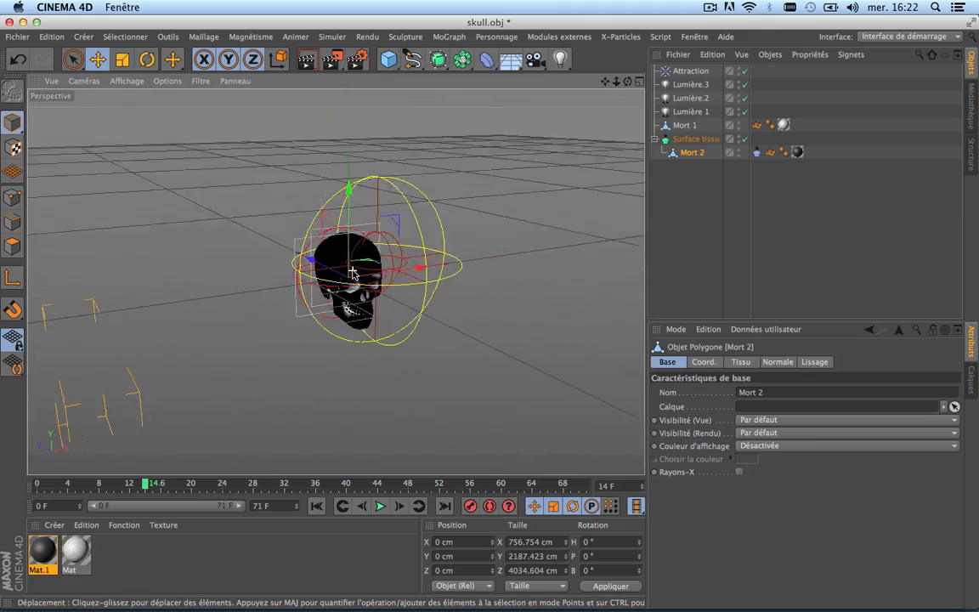
{"action": "scroll", "coordinate": [353, 274], "scroll_direction": "up", "scroll_amount": 2}
{"action": "scroll", "coordinate": [354, 274], "scroll_direction": "up", "scroll_amount": 3}
{"action": "scroll", "coordinate": [354, 274], "scroll_direction": "down", "scroll_amount": 5}
{"action": "scroll", "coordinate": [354, 273], "scroll_direction": "up", "scroll_amount": 4}
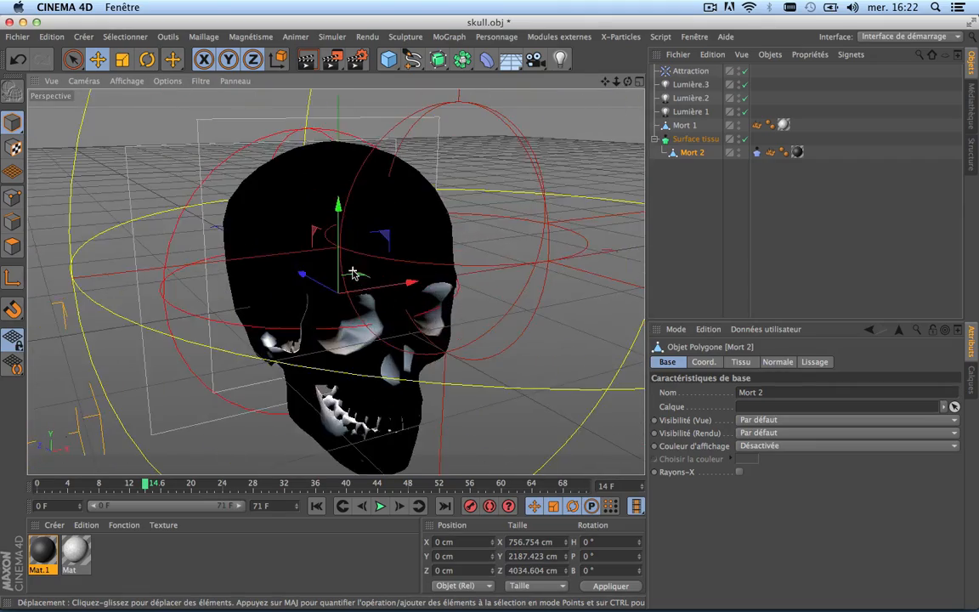
{"action": "scroll", "coordinate": [353, 274], "scroll_direction": "down", "scroll_amount": 3}
{"action": "scroll", "coordinate": [354, 273], "scroll_direction": "up", "scroll_amount": 2}
{"action": "scroll", "coordinate": [447, 207], "scroll_direction": "down", "scroll_amount": 6}
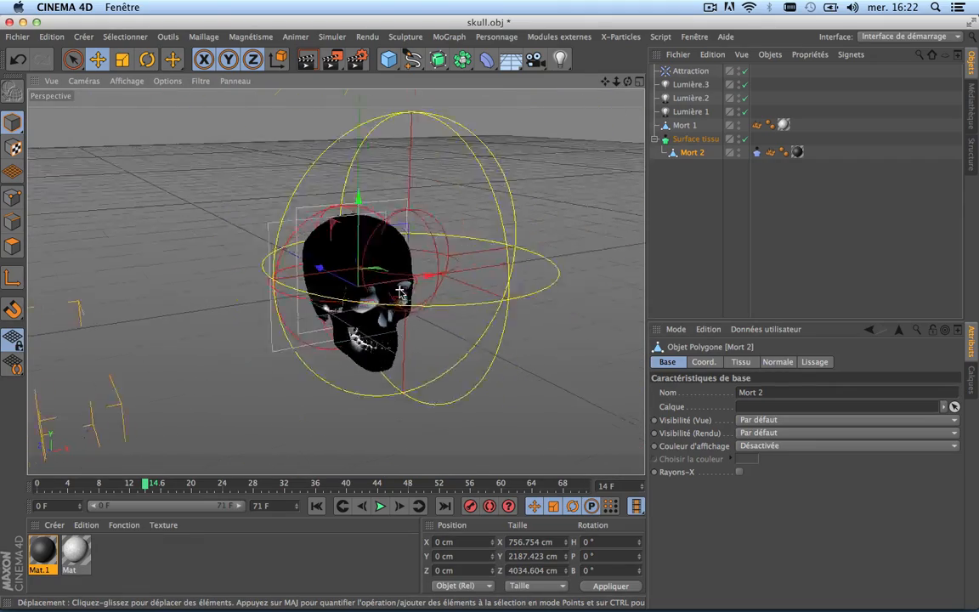
{"action": "scroll", "coordinate": [401, 292], "scroll_direction": "up", "scroll_amount": 2}
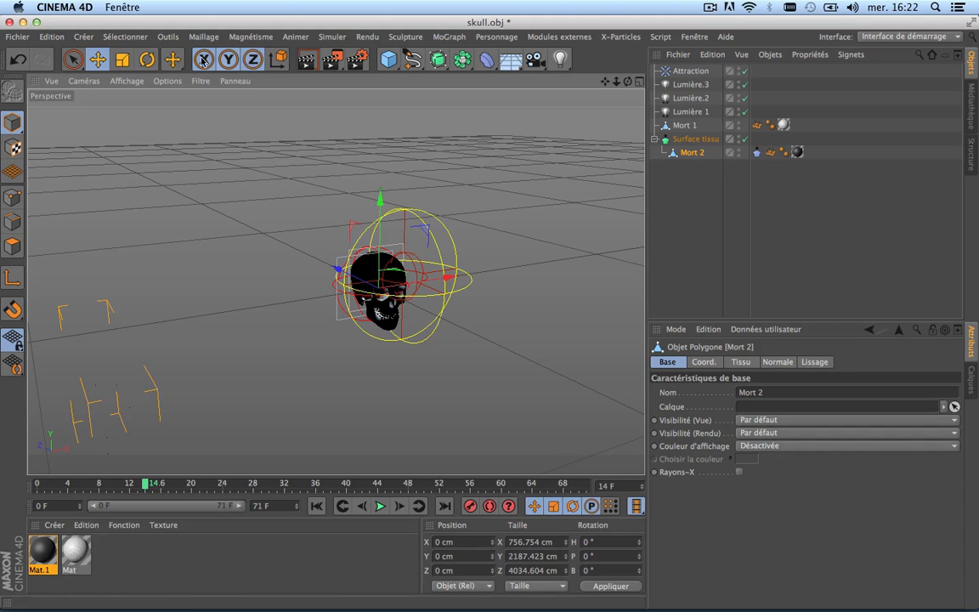
Scale Mort 1, Surface tissu and Mort 2 up together until the skull extends beyond most of the Attraction sphere.
{"action": "left_click", "coordinate": [120, 60]}
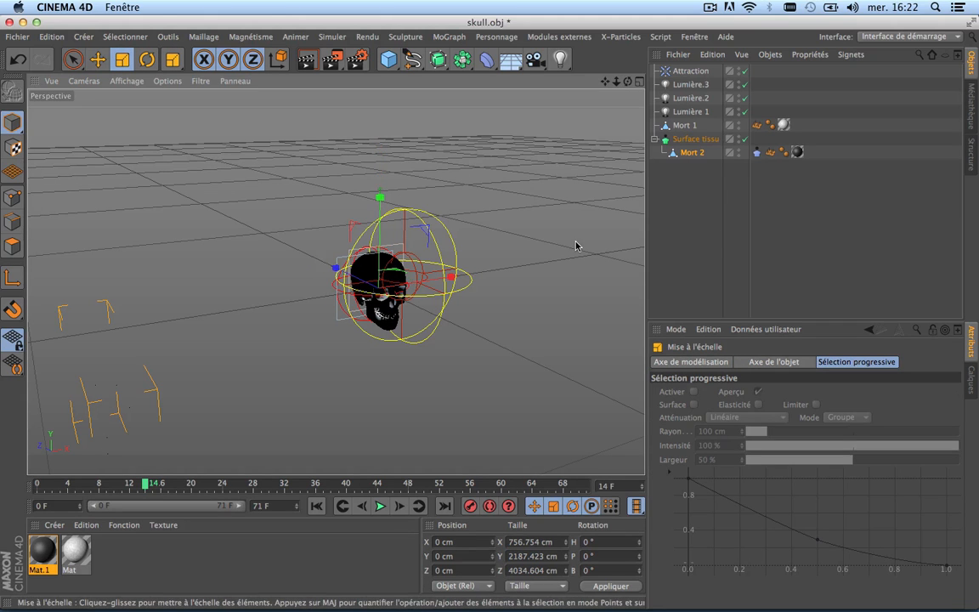
{"action": "left_click", "coordinate": [693, 128]}
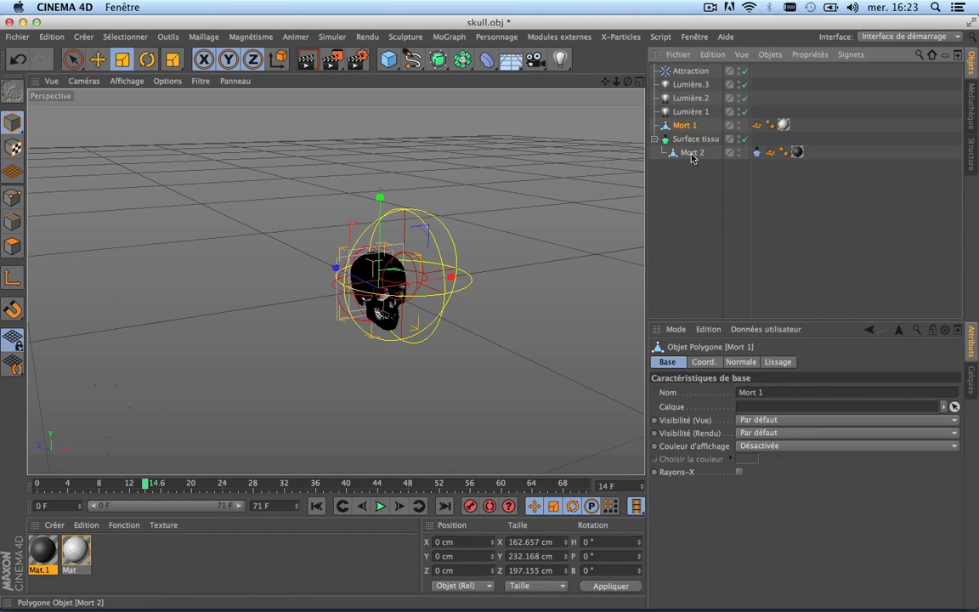
{"action": "left_click", "coordinate": [693, 155], "text": "shift"}
{"action": "left_click_drag", "start_coordinate": [486, 219], "coordinate": [272, 375]}
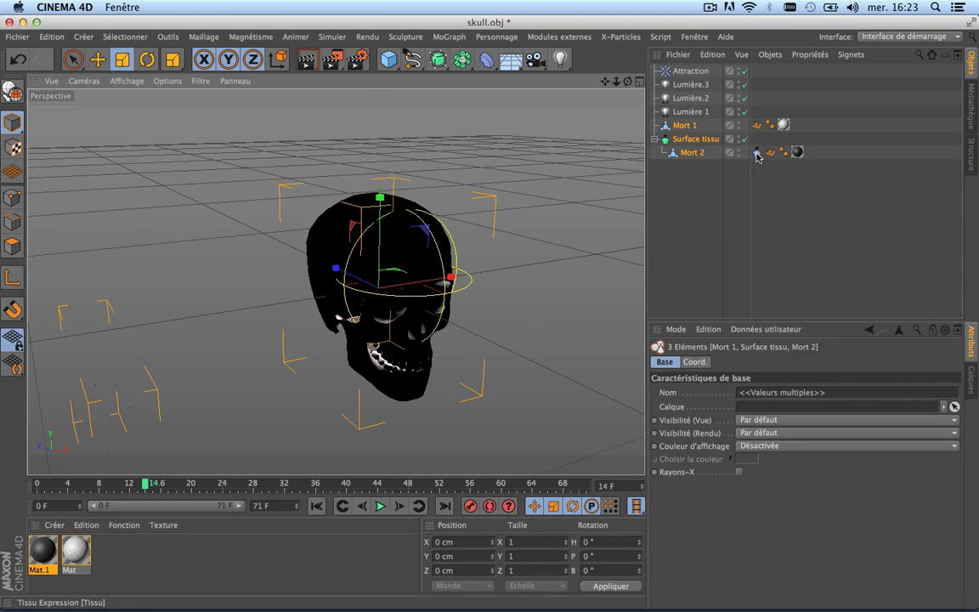
Select the Attraction object, replay the simulation from the first frame to frame 28, rewind it and inspect the skull up close.
{"action": "left_click", "coordinate": [688, 71]}
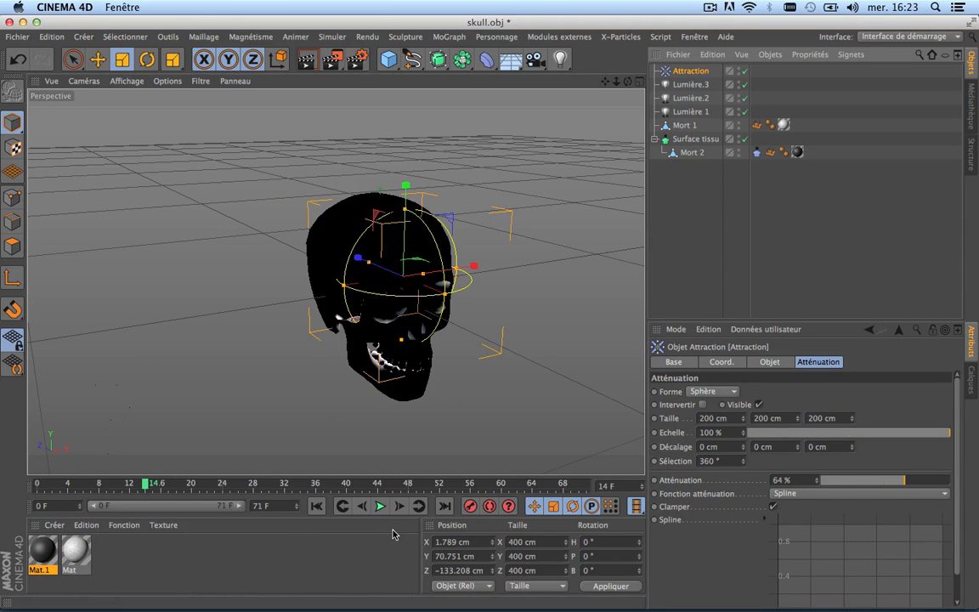
{"action": "left_click", "coordinate": [316, 508]}
{"action": "left_click", "coordinate": [378, 507]}
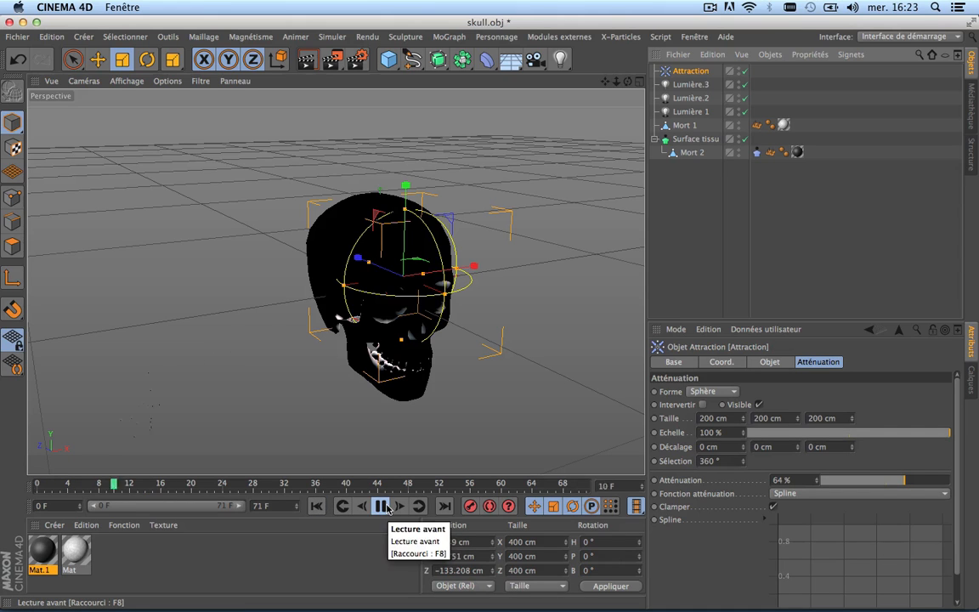
{"action": "left_click", "coordinate": [387, 508]}
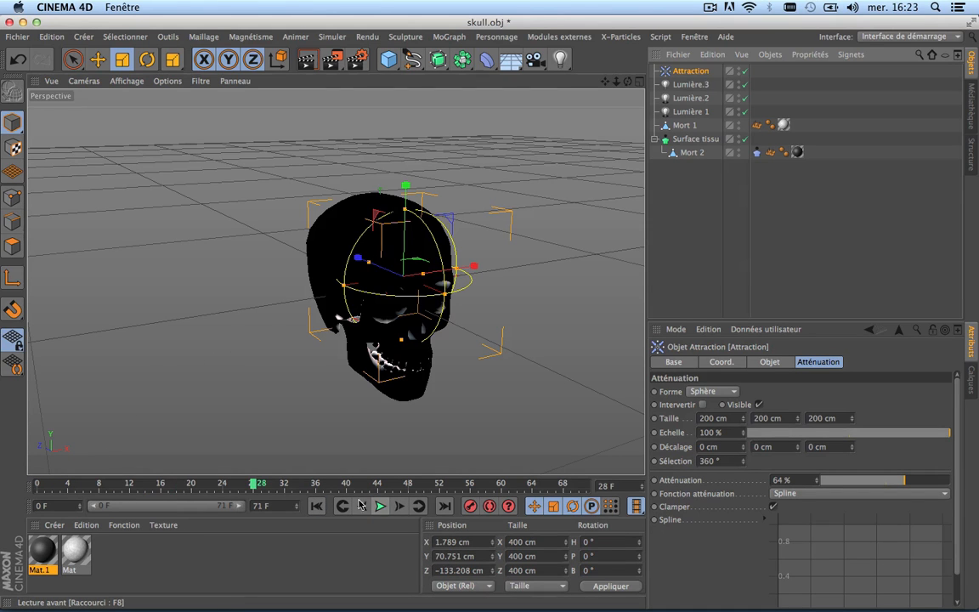
{"action": "left_click", "coordinate": [317, 507]}
{"action": "scroll", "coordinate": [365, 331], "scroll_direction": "down", "scroll_amount": 5}
{"action": "scroll", "coordinate": [365, 330], "scroll_direction": "up", "scroll_amount": 10}
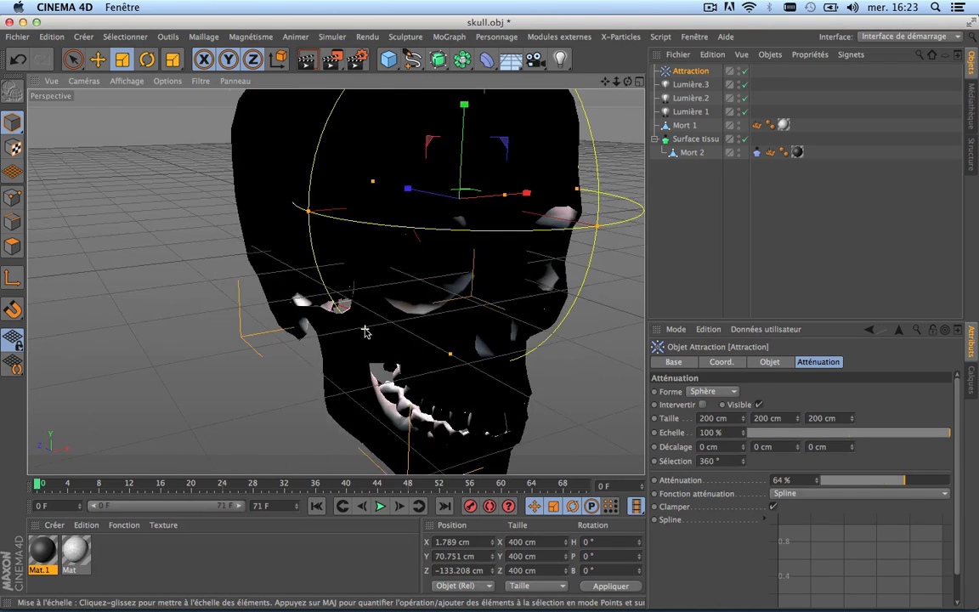
{"action": "scroll", "coordinate": [365, 330], "scroll_direction": "down", "scroll_amount": 5}
{"action": "scroll", "coordinate": [366, 330], "scroll_direction": "up", "scroll_amount": 6}
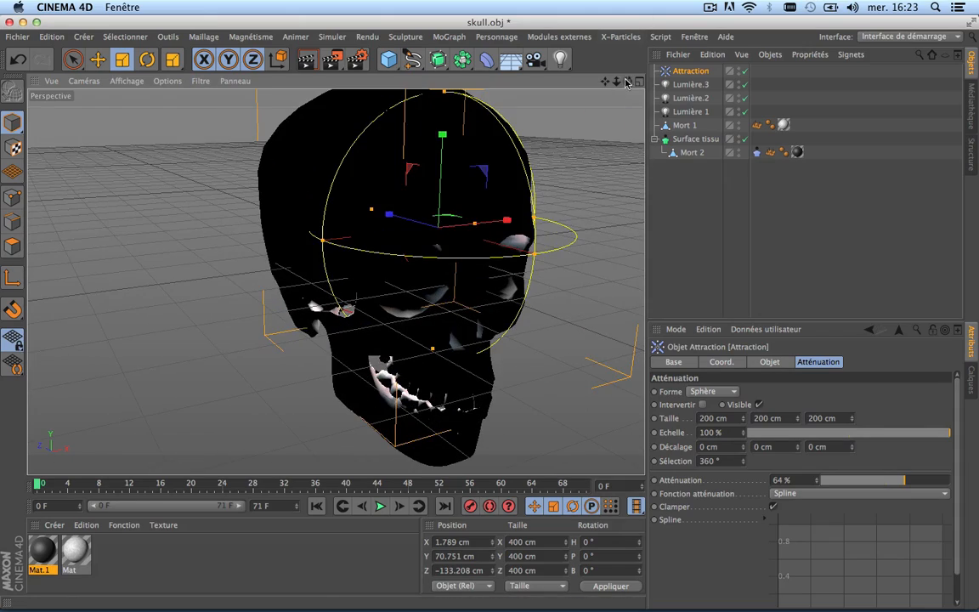
Move the Attraction object forward along Z to about -521.599 cm, in front of the skull.
{"action": "left_click_drag", "start_coordinate": [626, 82], "coordinate": [604, 82]}
{"action": "scroll", "coordinate": [376, 263], "scroll_direction": "up", "scroll_amount": 2}
{"action": "scroll", "coordinate": [376, 262], "scroll_direction": "down", "scroll_amount": 5}
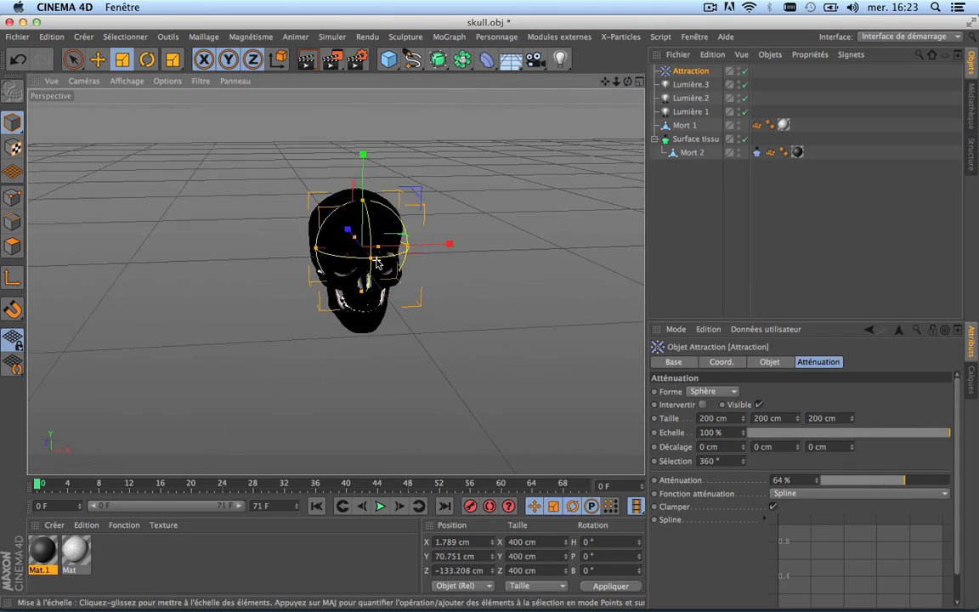
{"action": "scroll", "coordinate": [376, 262], "scroll_direction": "up", "scroll_amount": 6}
{"action": "scroll", "coordinate": [376, 263], "scroll_direction": "down", "scroll_amount": 2}
{"action": "scroll", "coordinate": [376, 264], "scroll_direction": "up", "scroll_amount": 1}
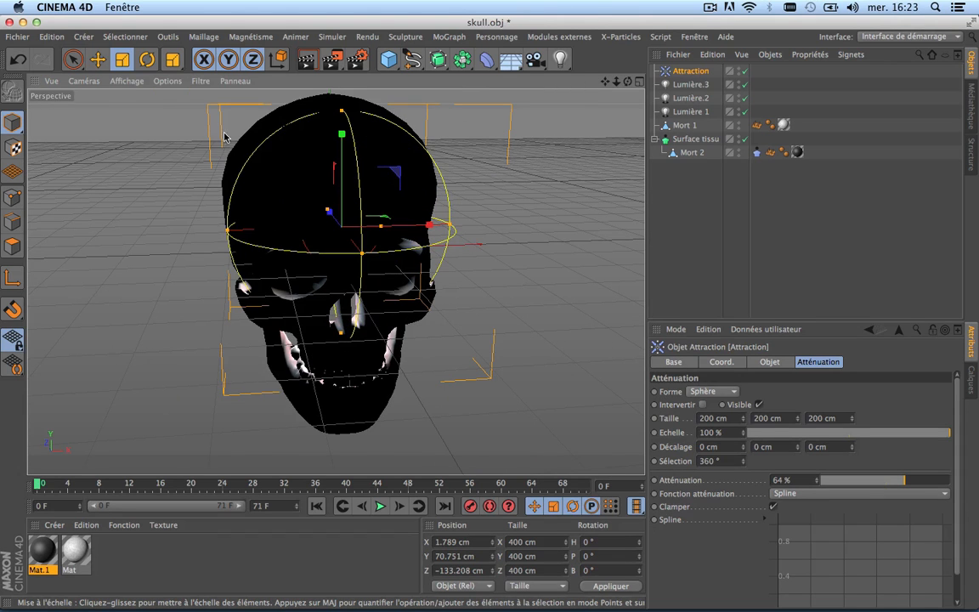
{"action": "left_click", "coordinate": [96, 59]}
{"action": "left_click_drag", "start_coordinate": [328, 214], "coordinate": [355, 289]}
{"action": "scroll", "coordinate": [371, 298], "scroll_direction": "down", "scroll_amount": 5}
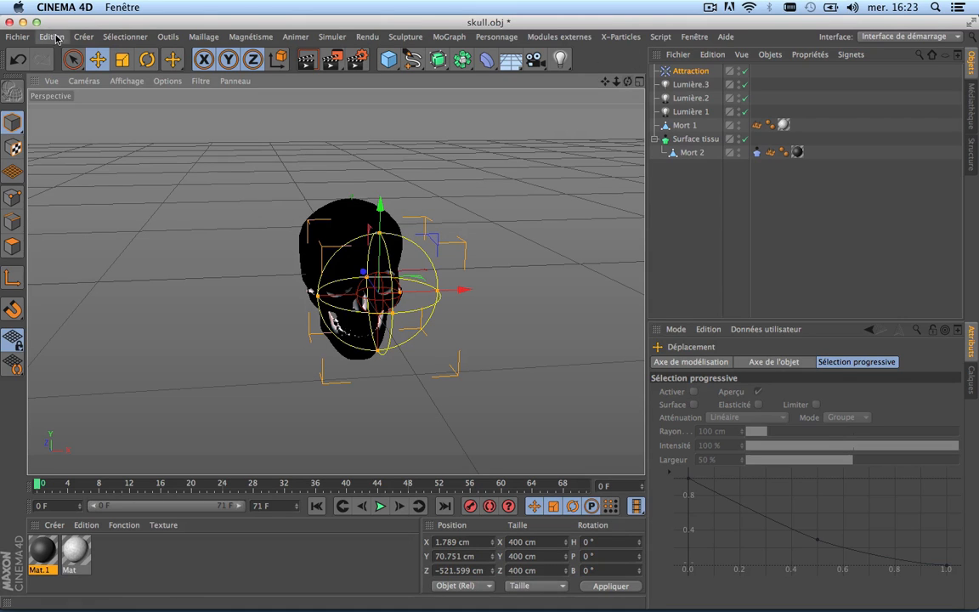
Close the skull.obj project and slightly widen the object and attribute managers beside the viewport.
{"action": "left_click", "coordinate": [11, 22]}
{"action": "left_click", "coordinate": [432, 221]}
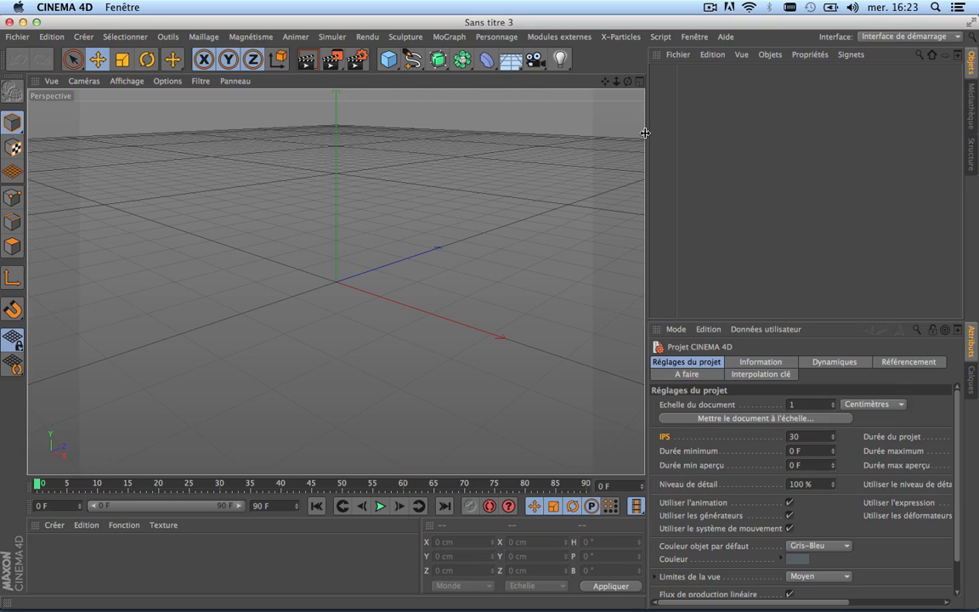
{"action": "left_click_drag", "start_coordinate": [645, 133], "coordinate": [631, 195]}
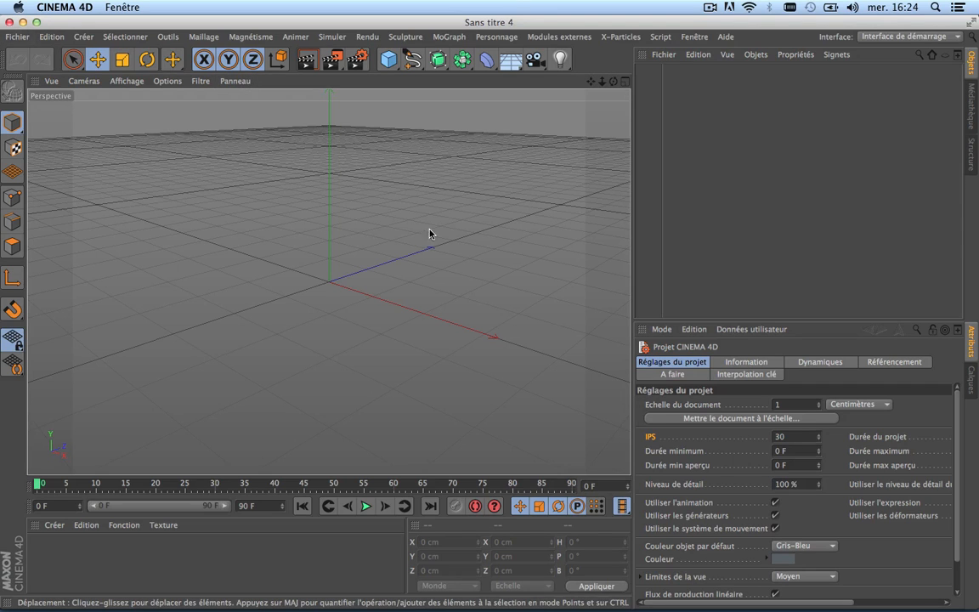
Quit Cinema 4D and preview the composited skull animation in composition N in After Effects.
{"action": "left_click", "coordinate": [65, 6]}
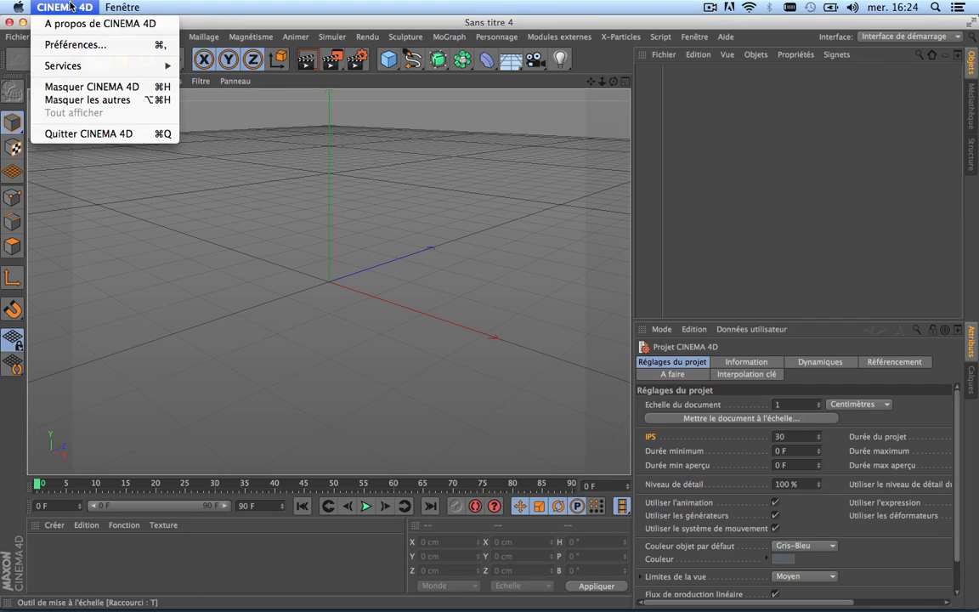
{"action": "left_click", "coordinate": [123, 134]}
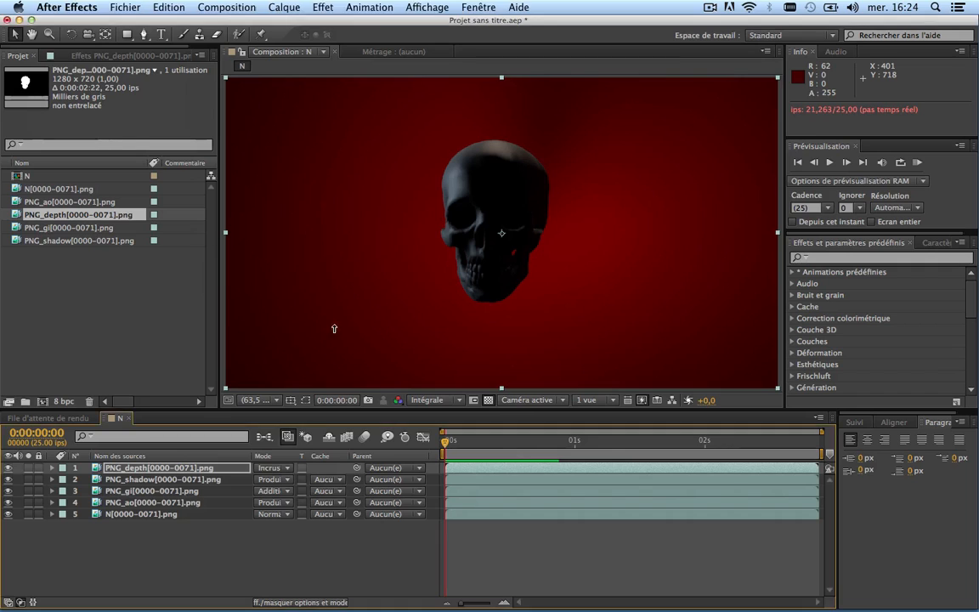
{"action": "key", "text": "space"}
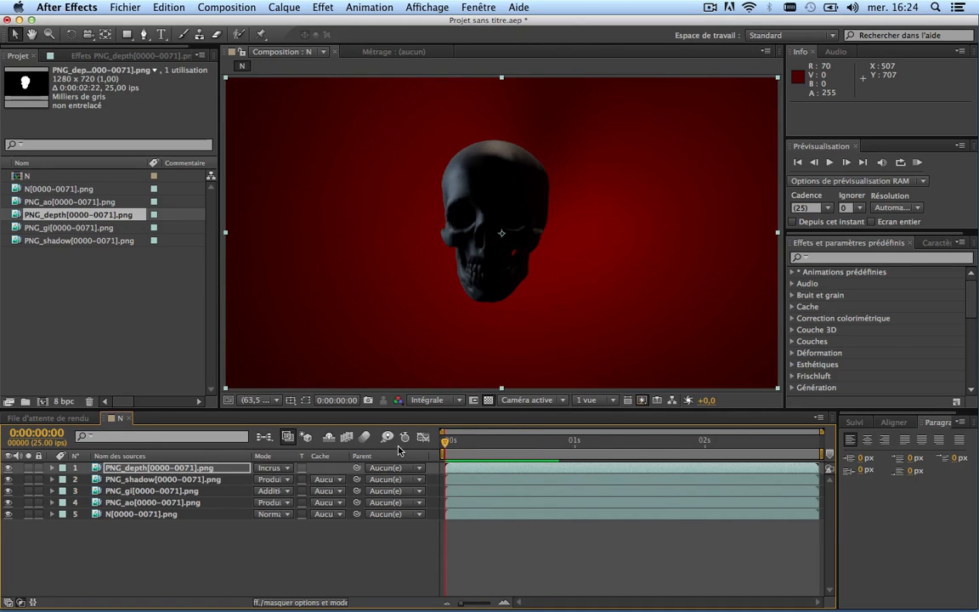